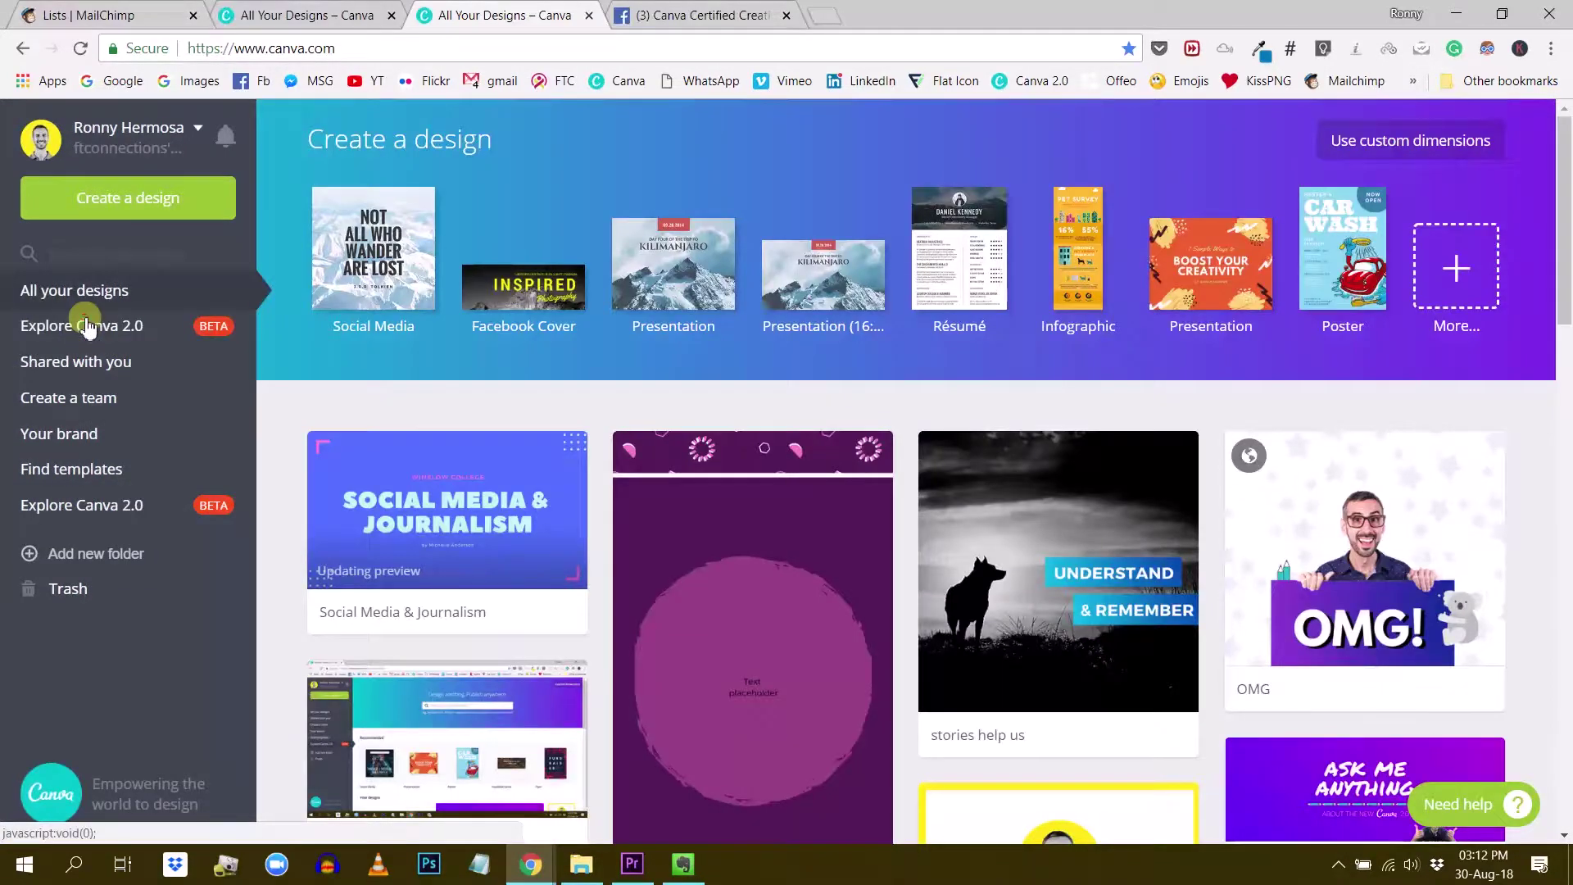
Step: Open the Explore Canva 2.0 introduction and highlight the note about where Canva 1.0 designs can be edited
click(86, 325)
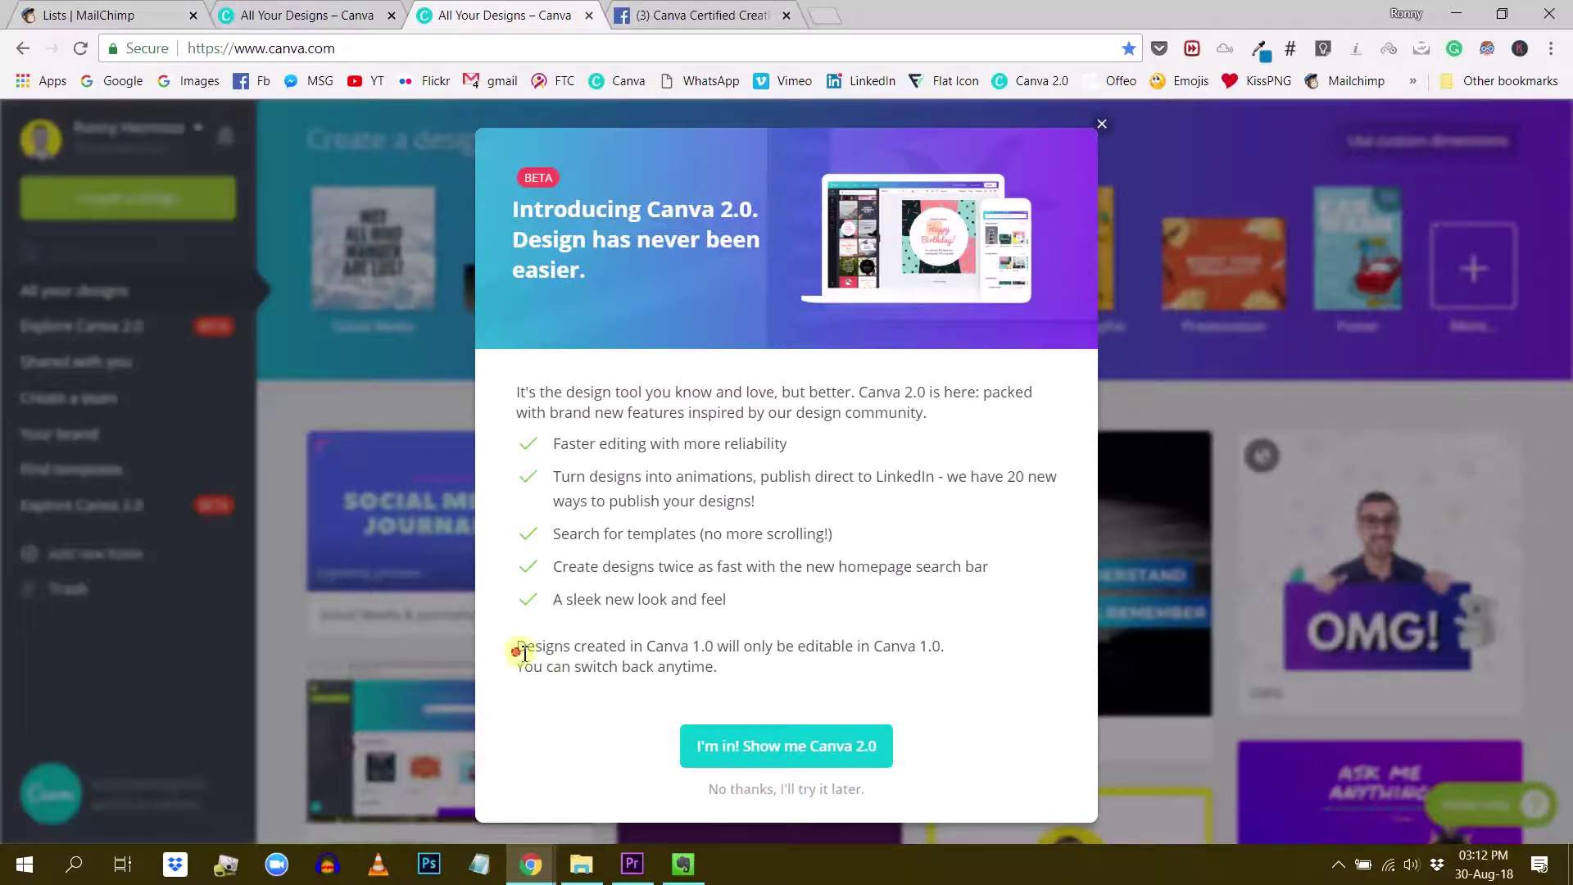
drag(517, 647, 737, 674)
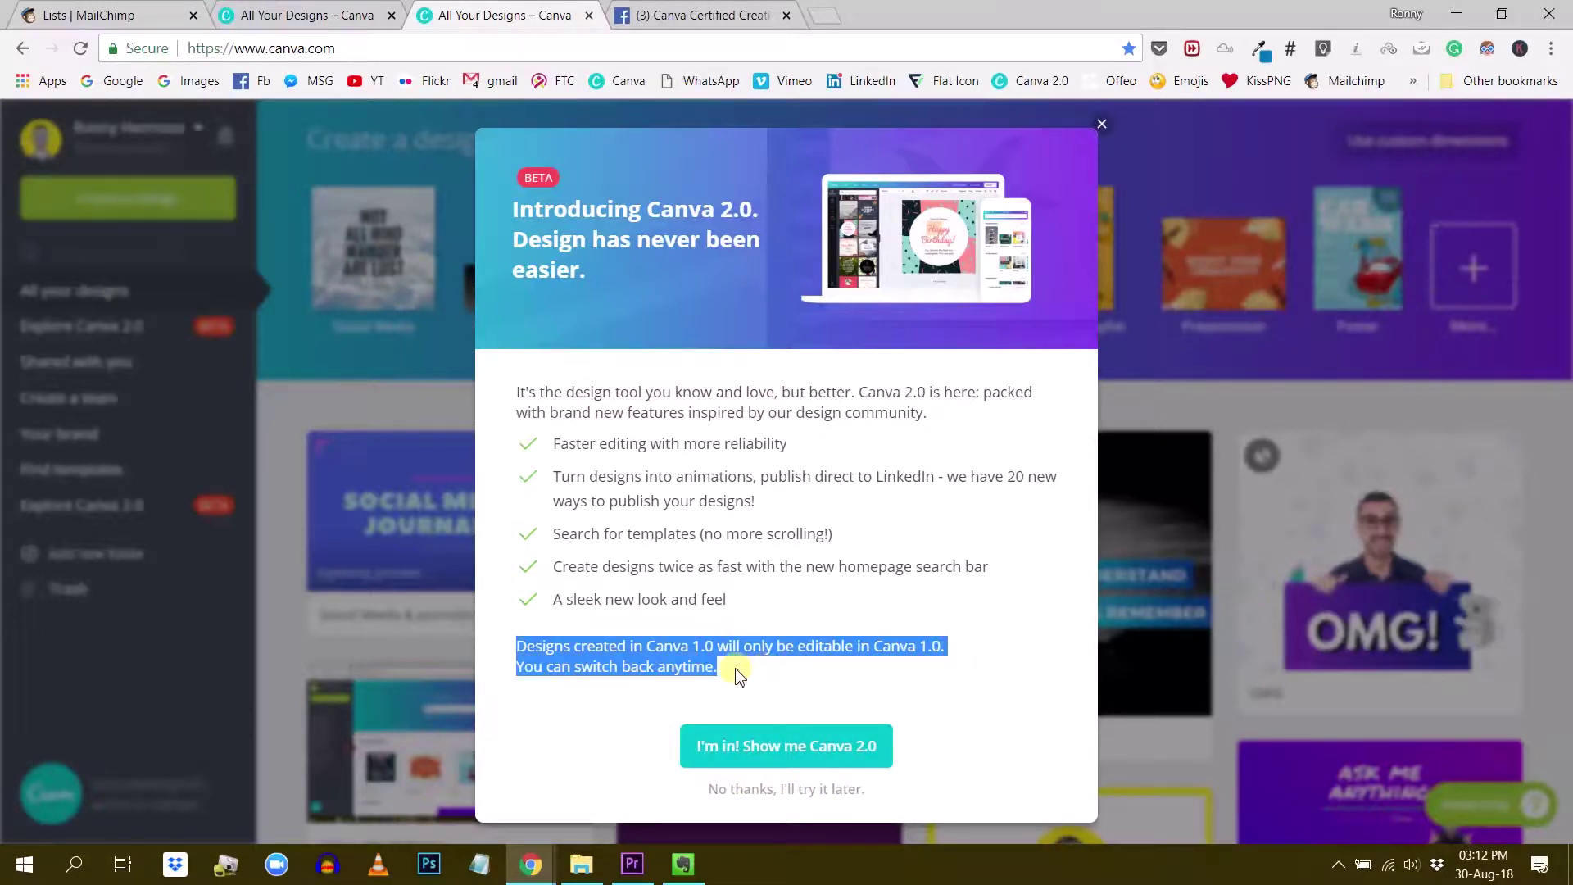
click(784, 674)
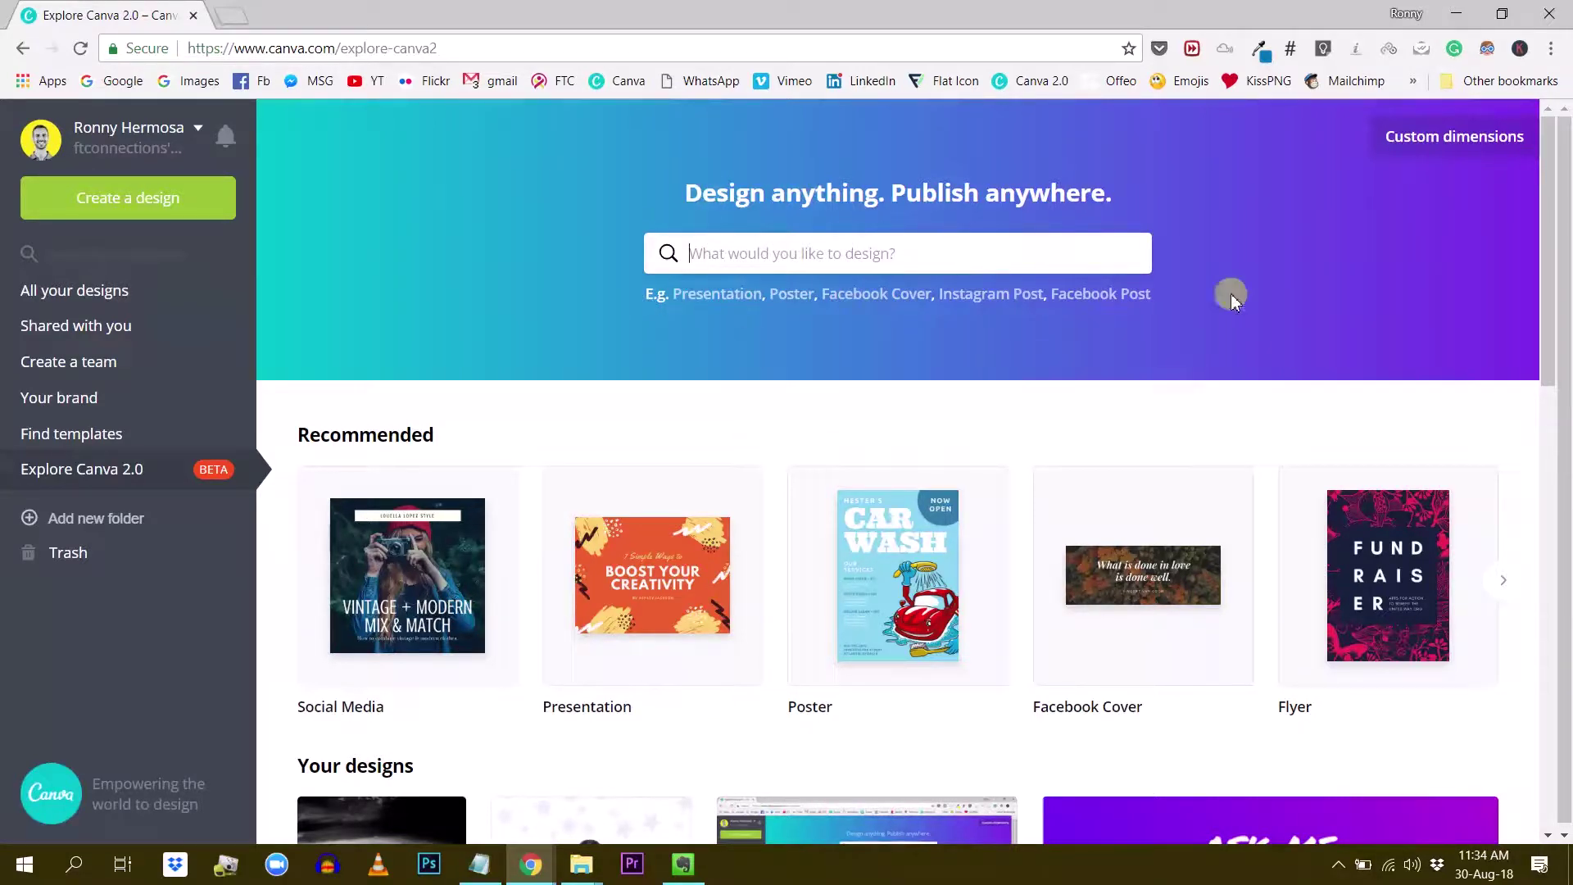
Step: Search the design types for "instagram story" and create a new blank Instagram Story design
scroll(1123, 361, down, 3)
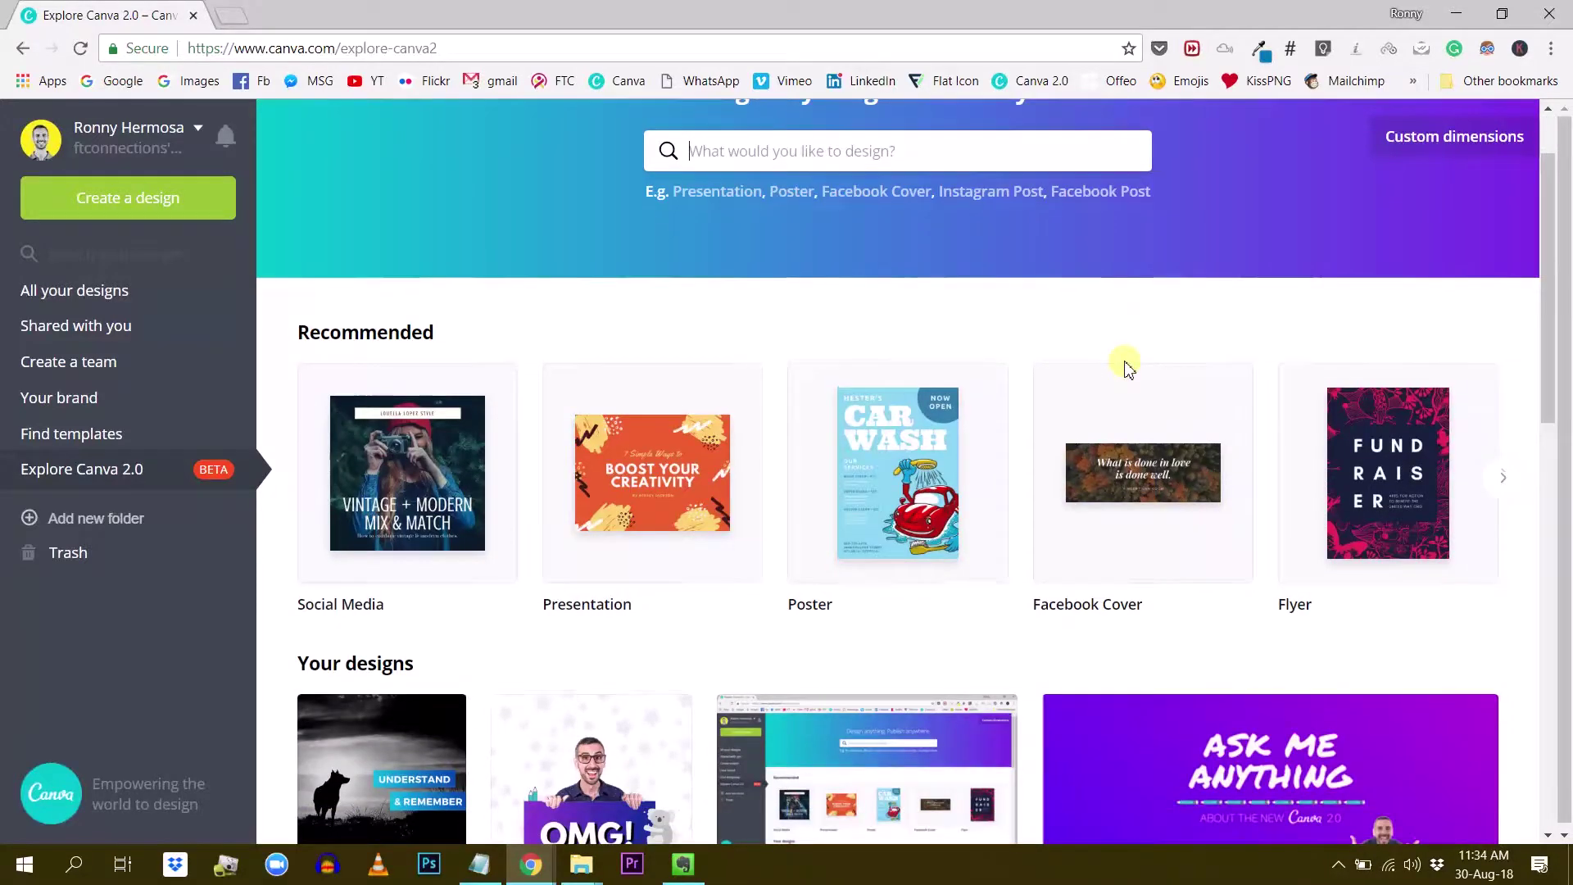
scroll(1127, 362, up, 3)
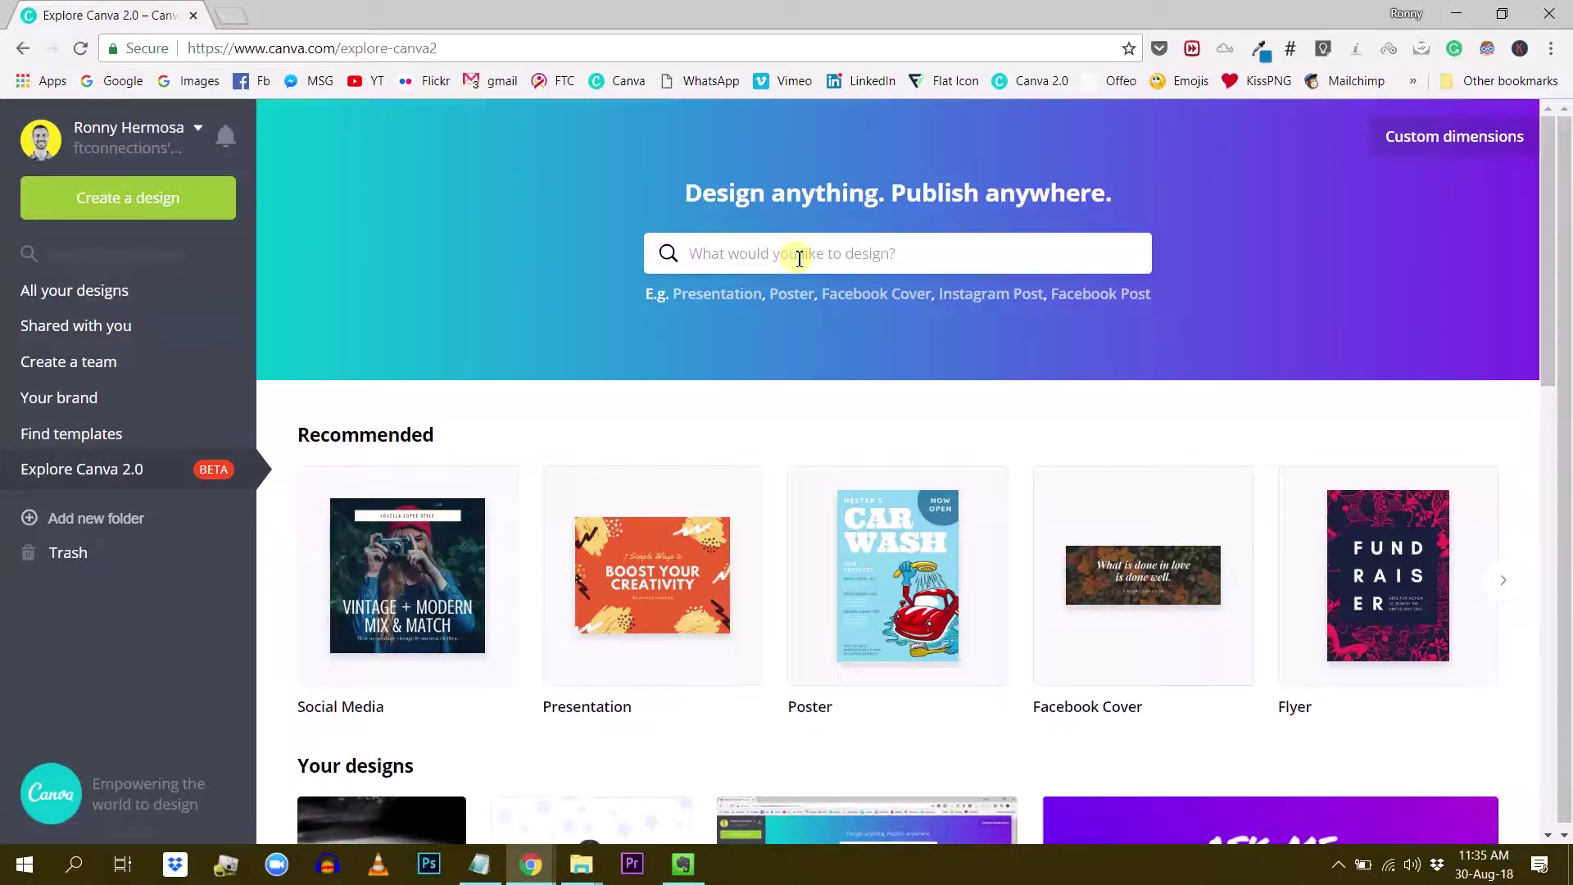
scroll(1065, 410, down, 1)
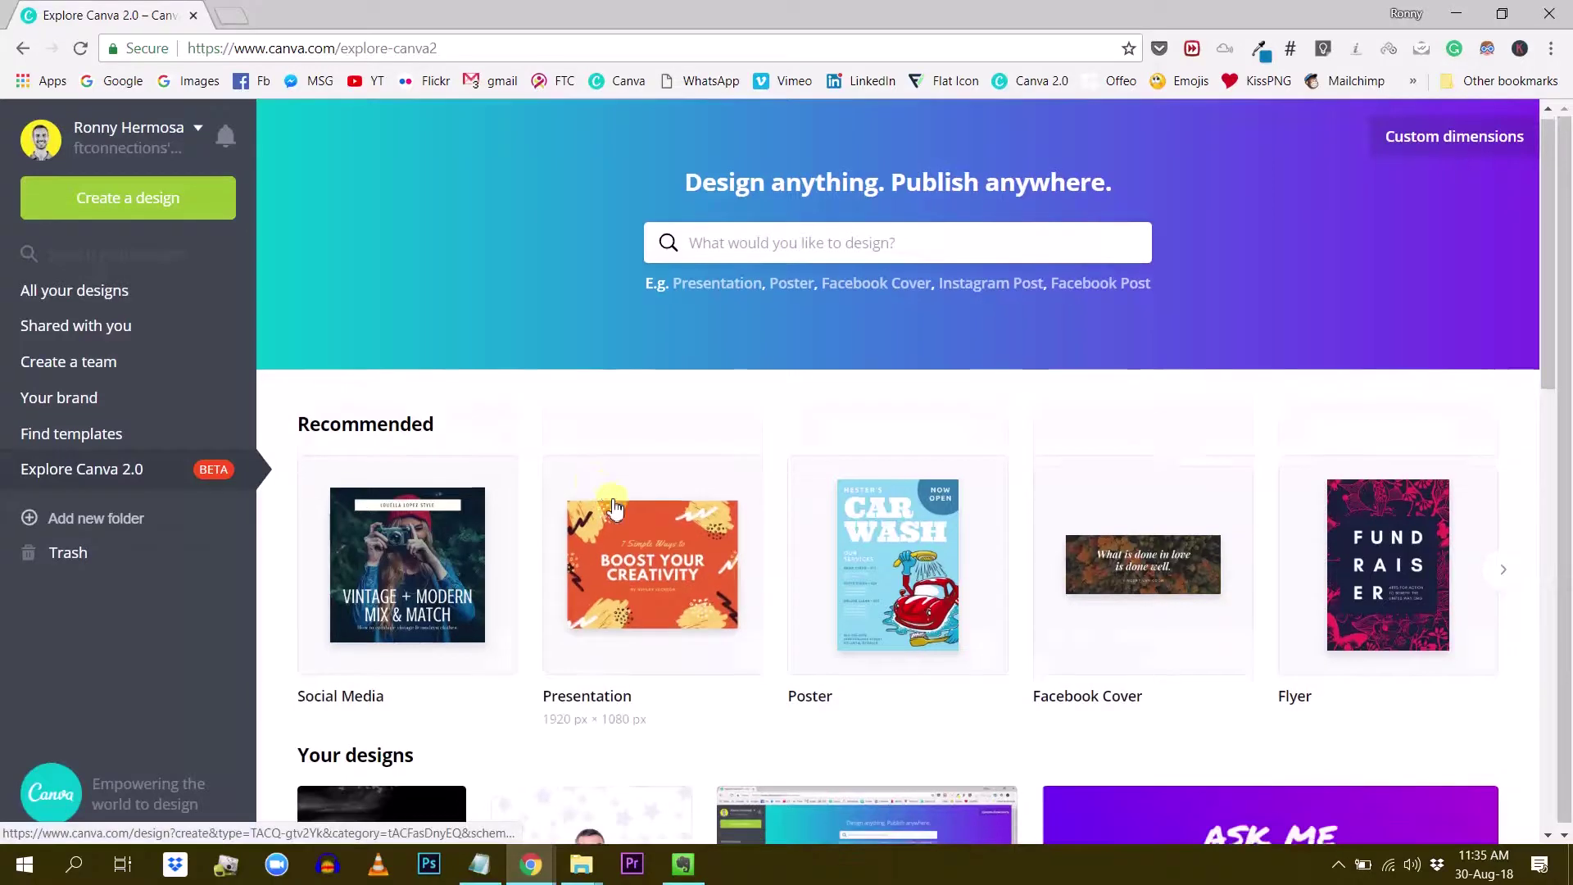
scroll(1387, 573, down, 2)
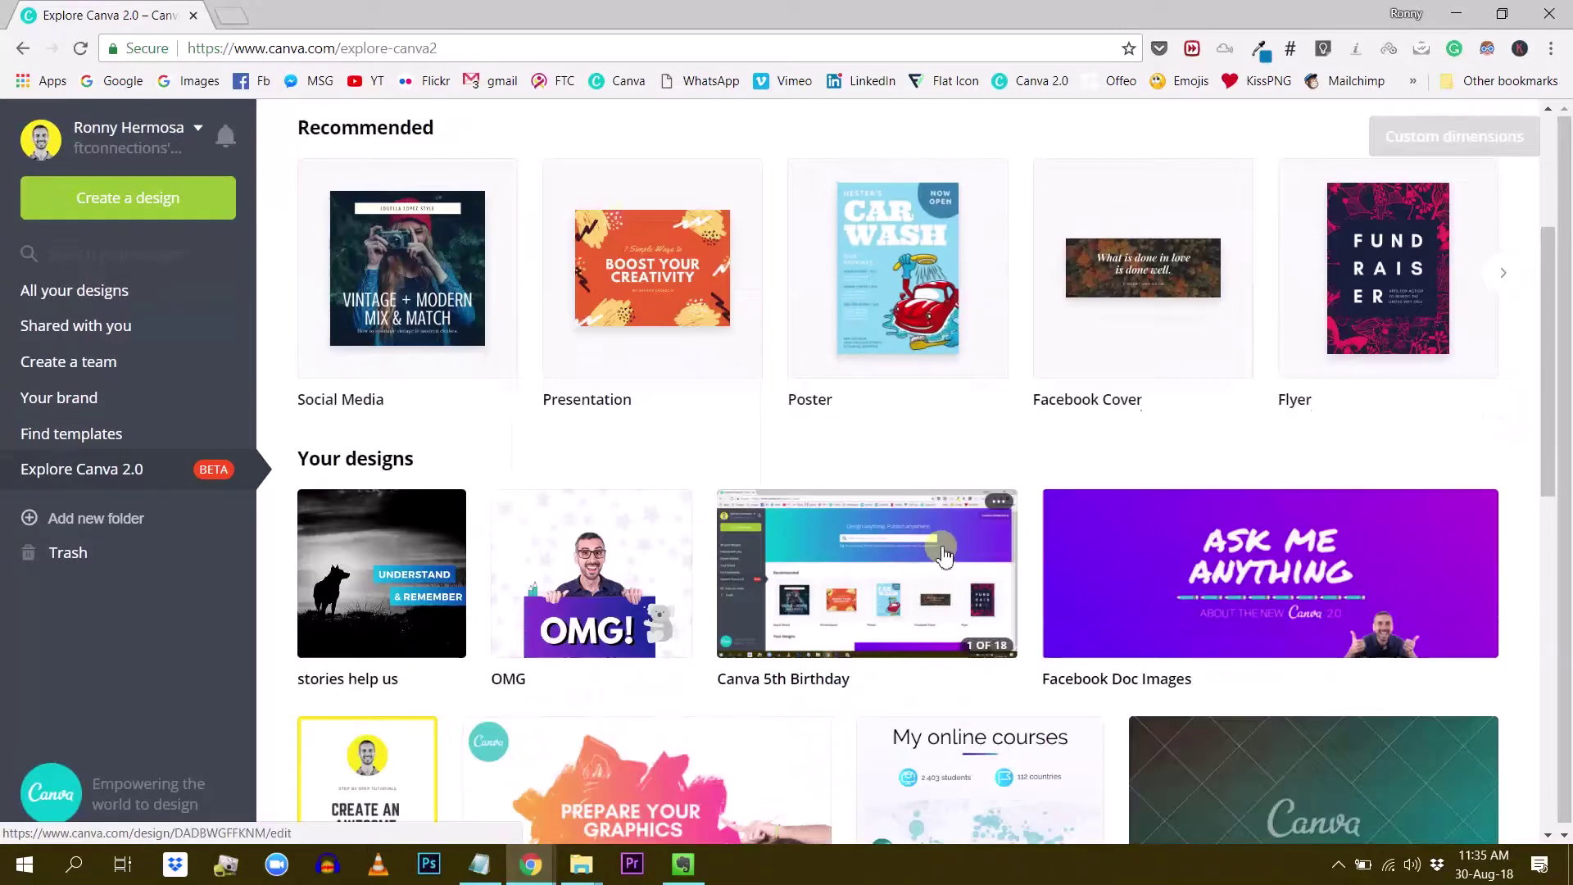
scroll(1274, 543, up, 2)
scroll(789, 171, up, 1)
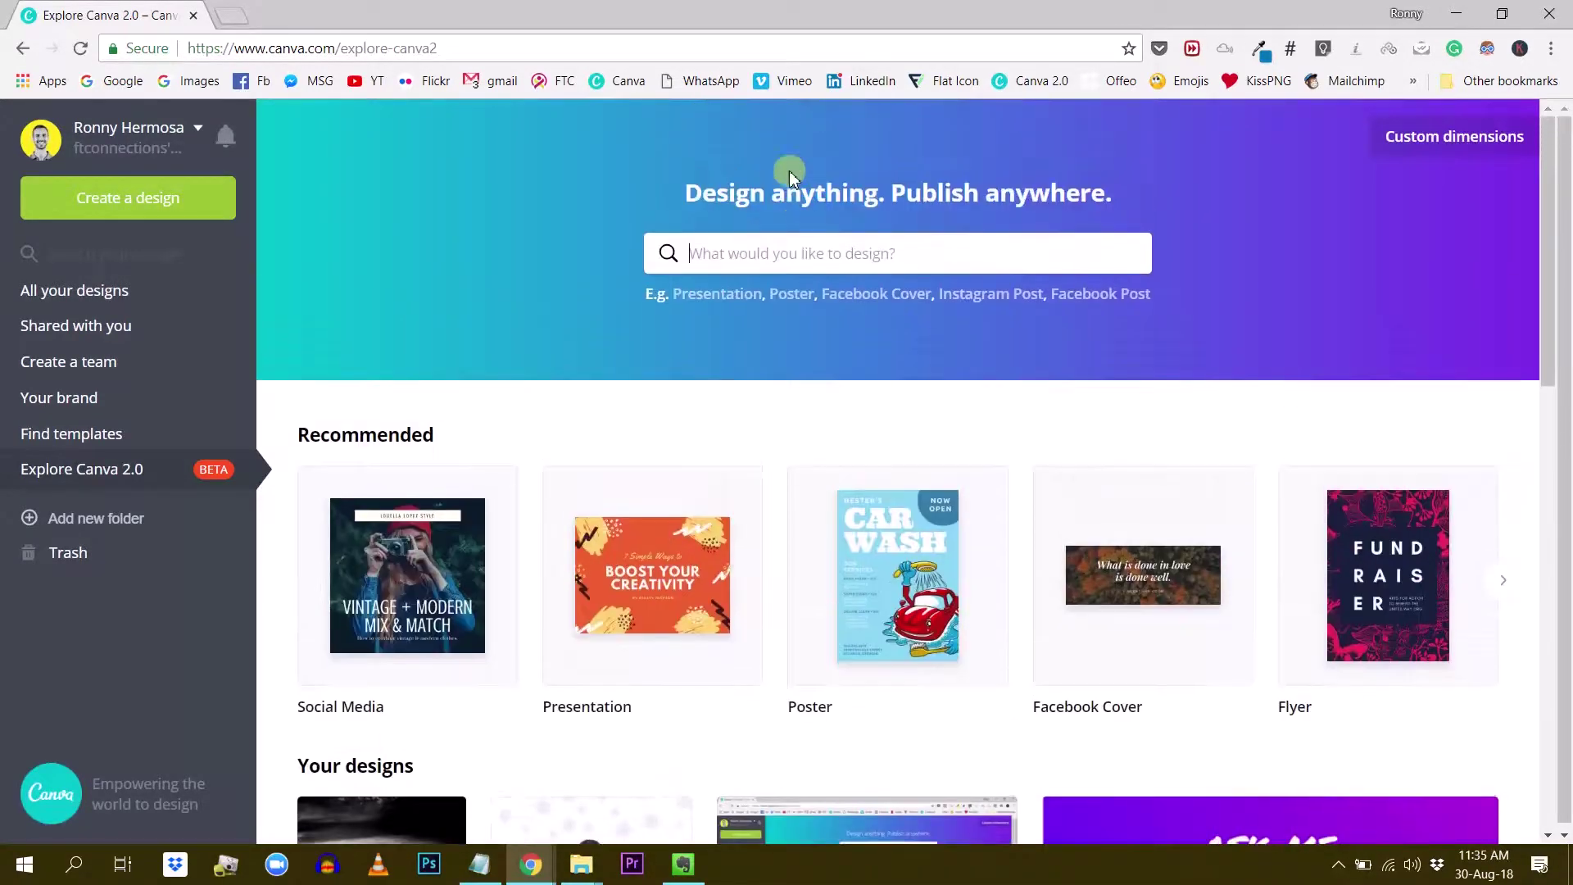
click(795, 245)
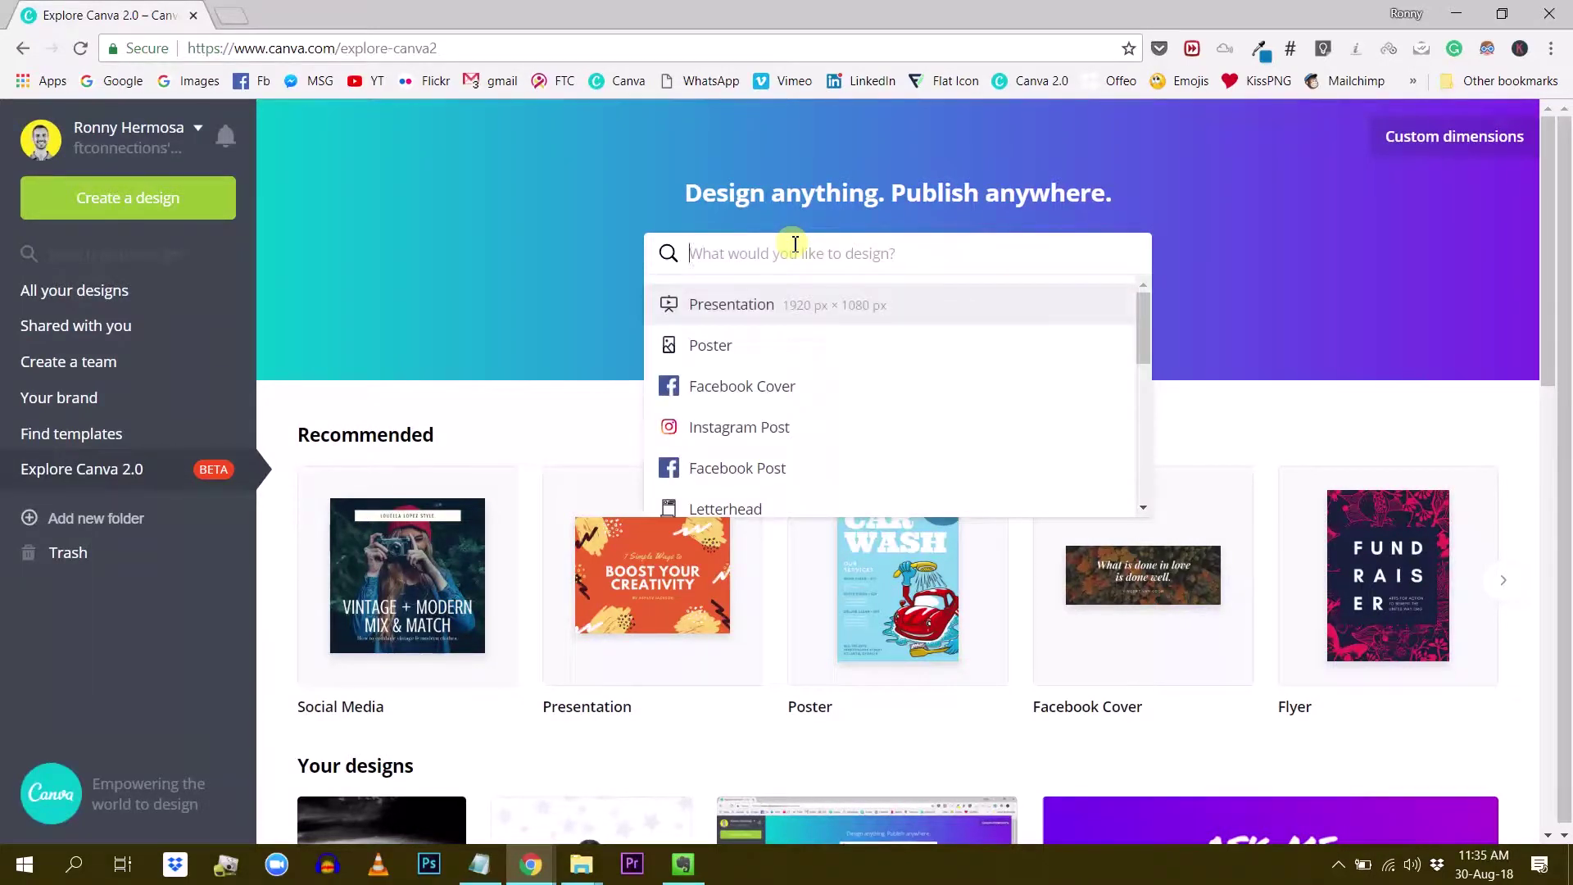
text(instagr)
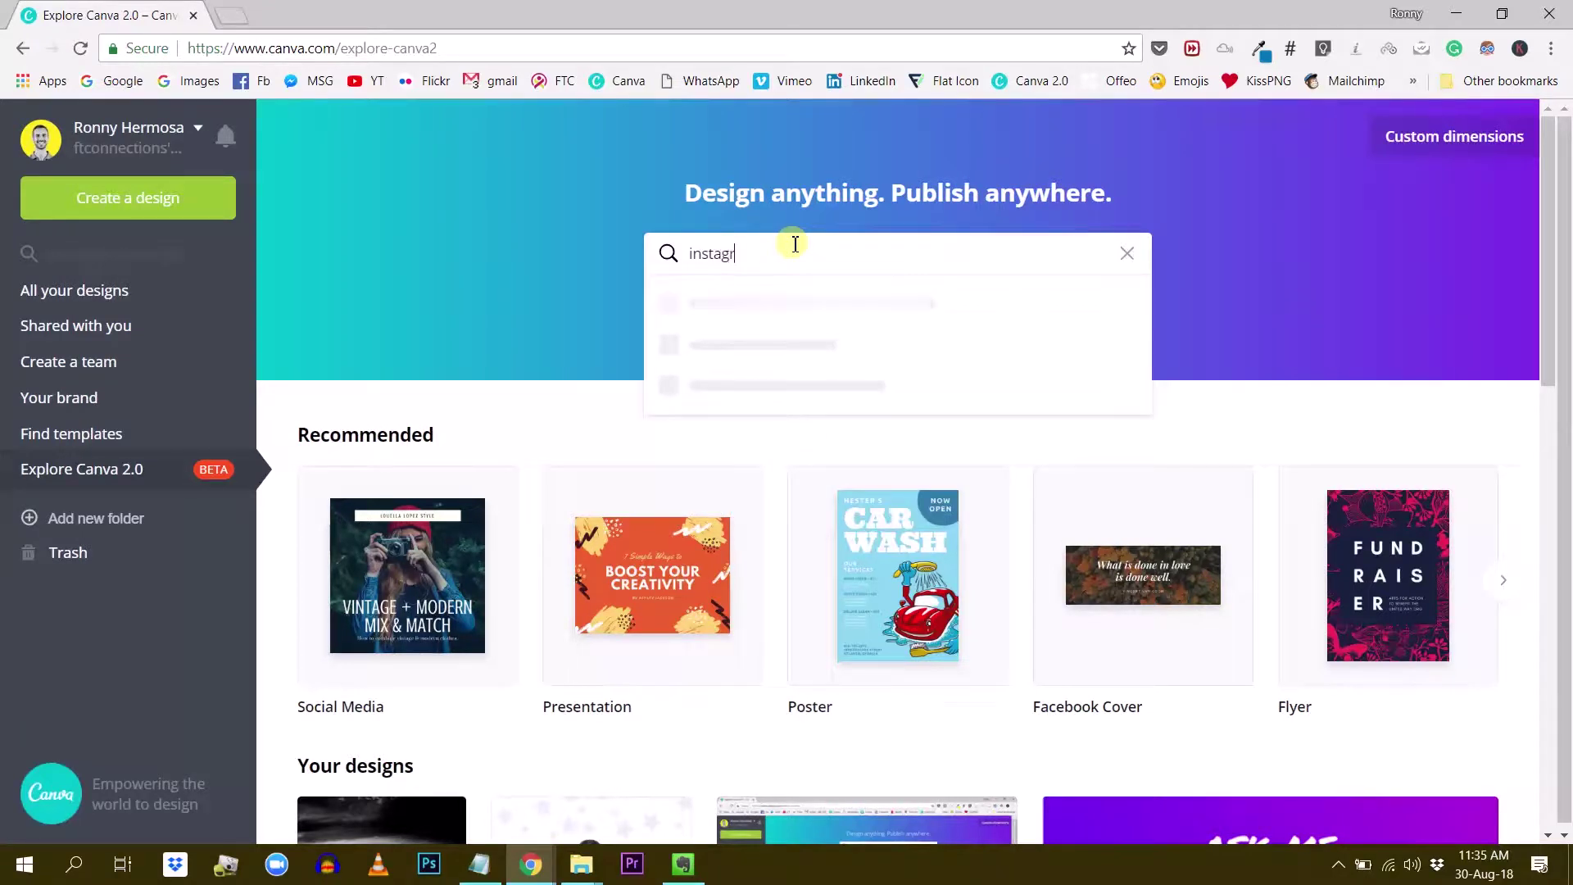
text(am story)
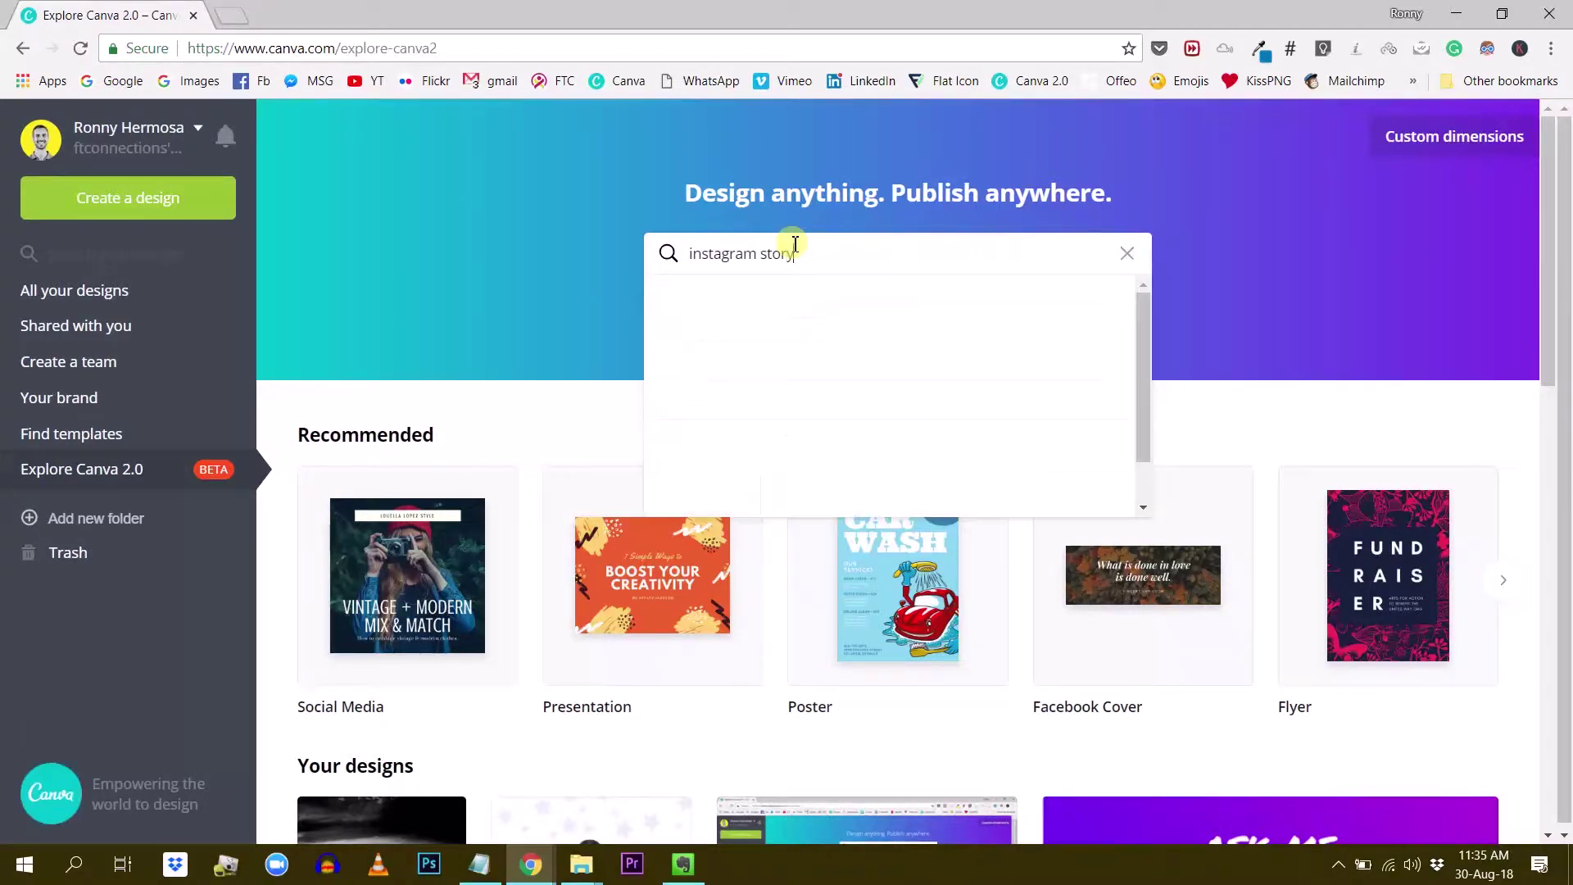
click(771, 320)
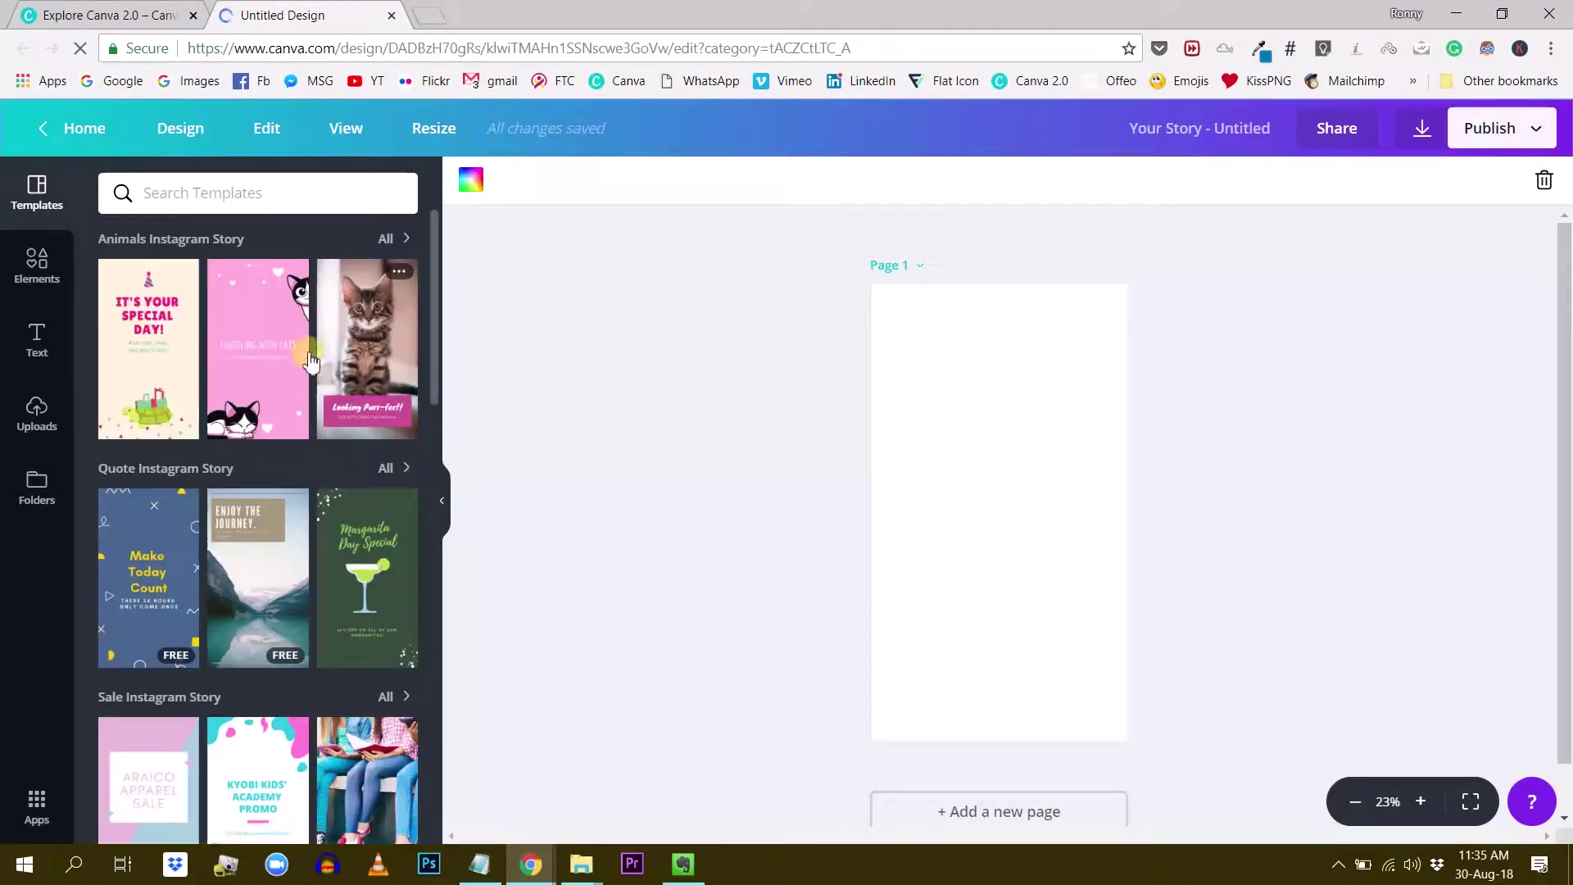
Step: Apply the Kyobi Kids' Academy Promo template from the Sale Instagram Story group to the blank page
scroll(262, 458, down, 4)
scroll(223, 492, down, 3)
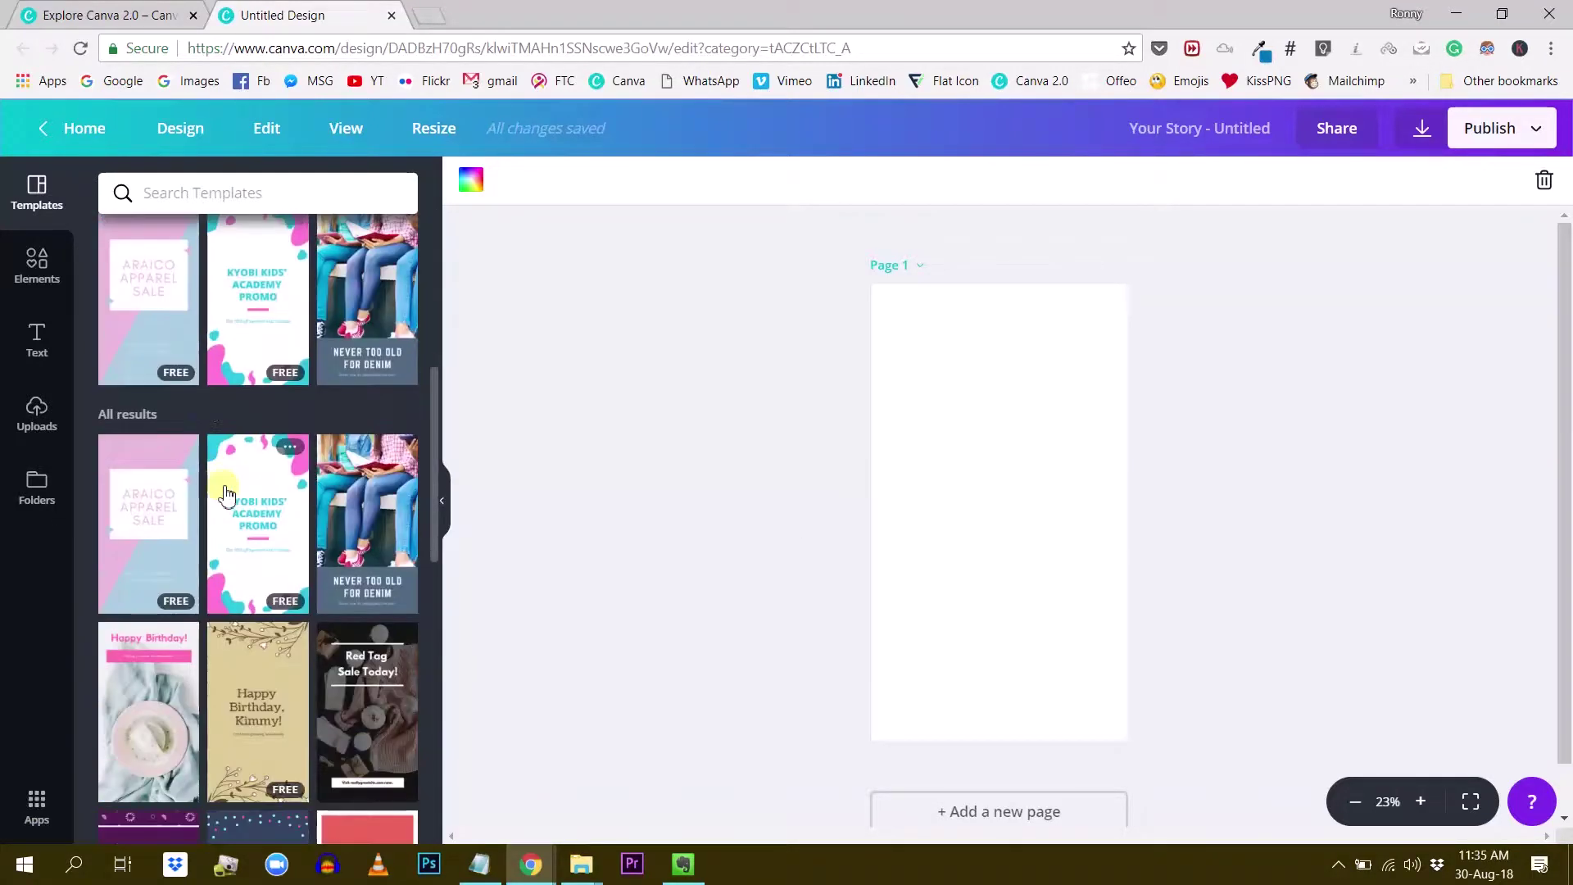
scroll(238, 508, up, 5)
click(292, 702)
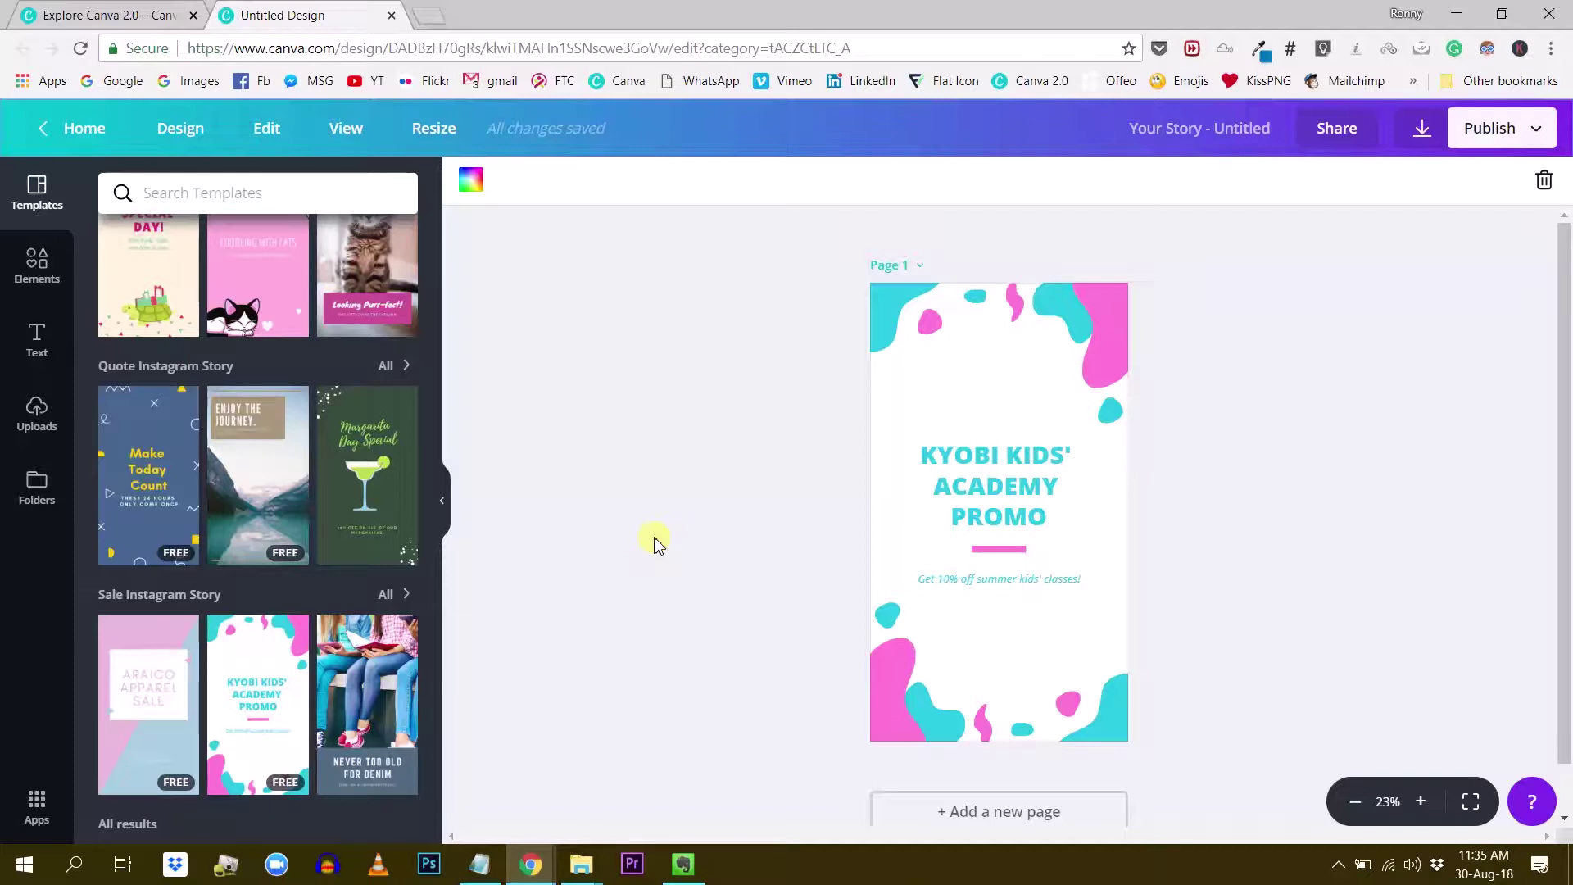
Step: Leave the design for the home page and open the account settings
click(87, 141)
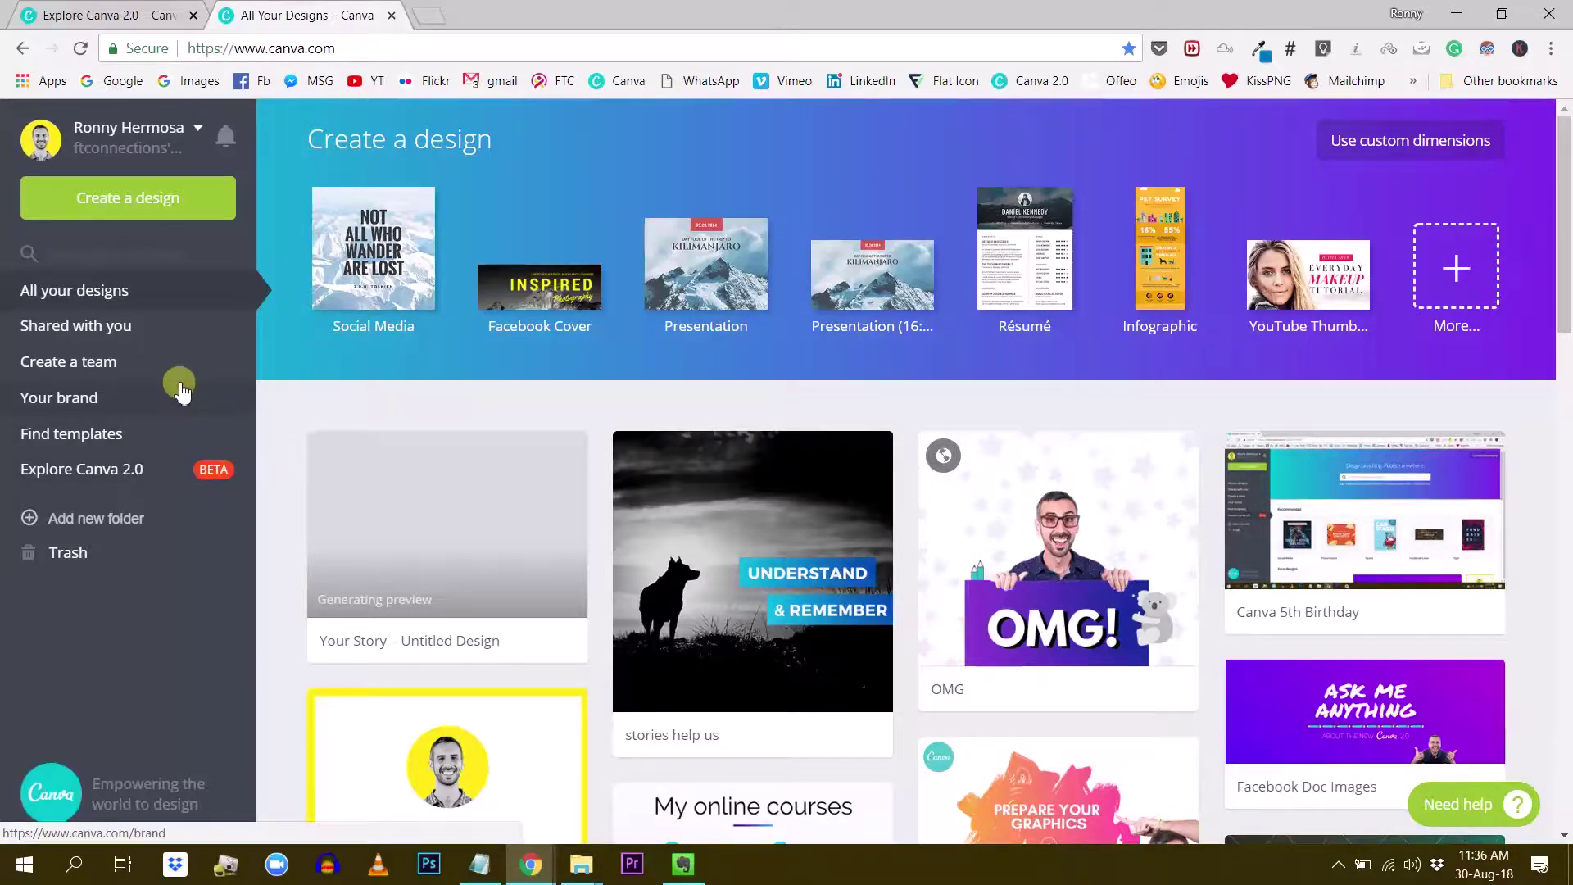
click(197, 129)
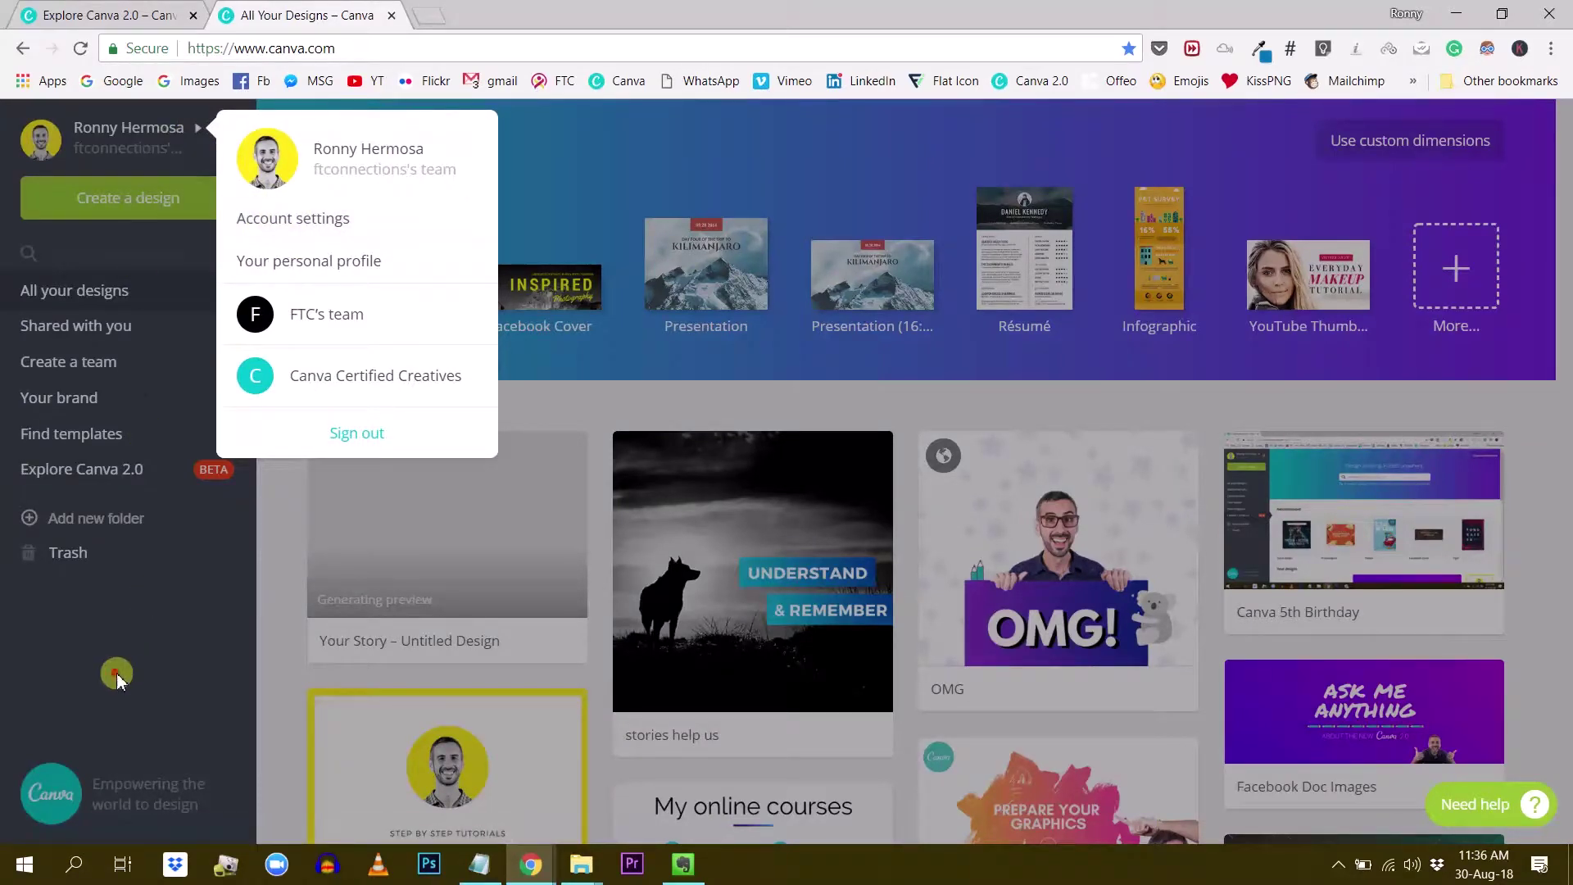
click(115, 667)
click(202, 134)
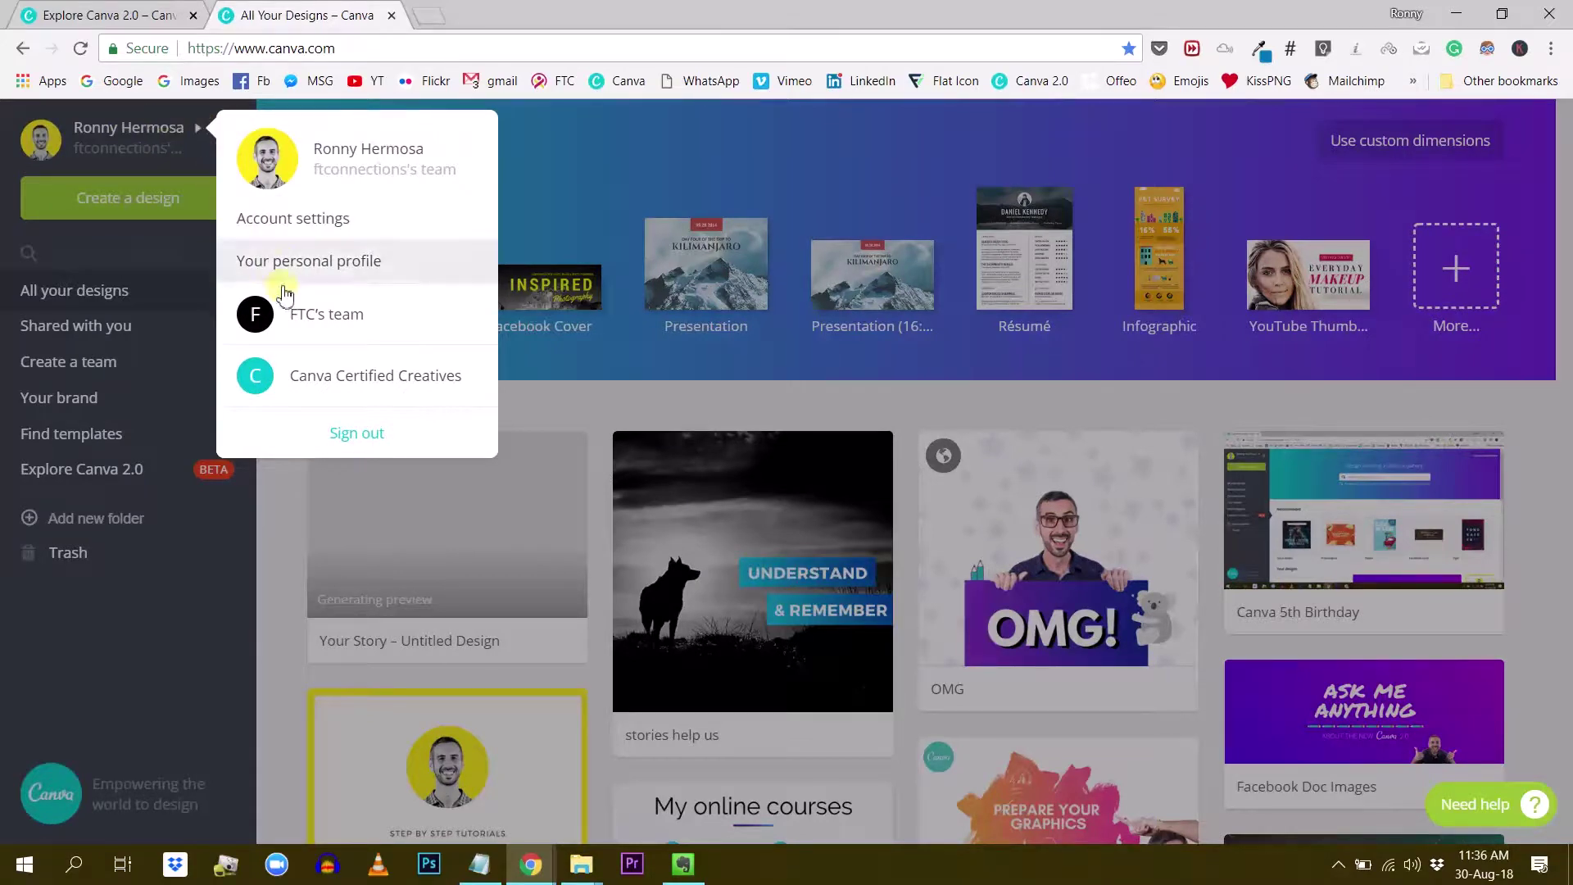
click(291, 228)
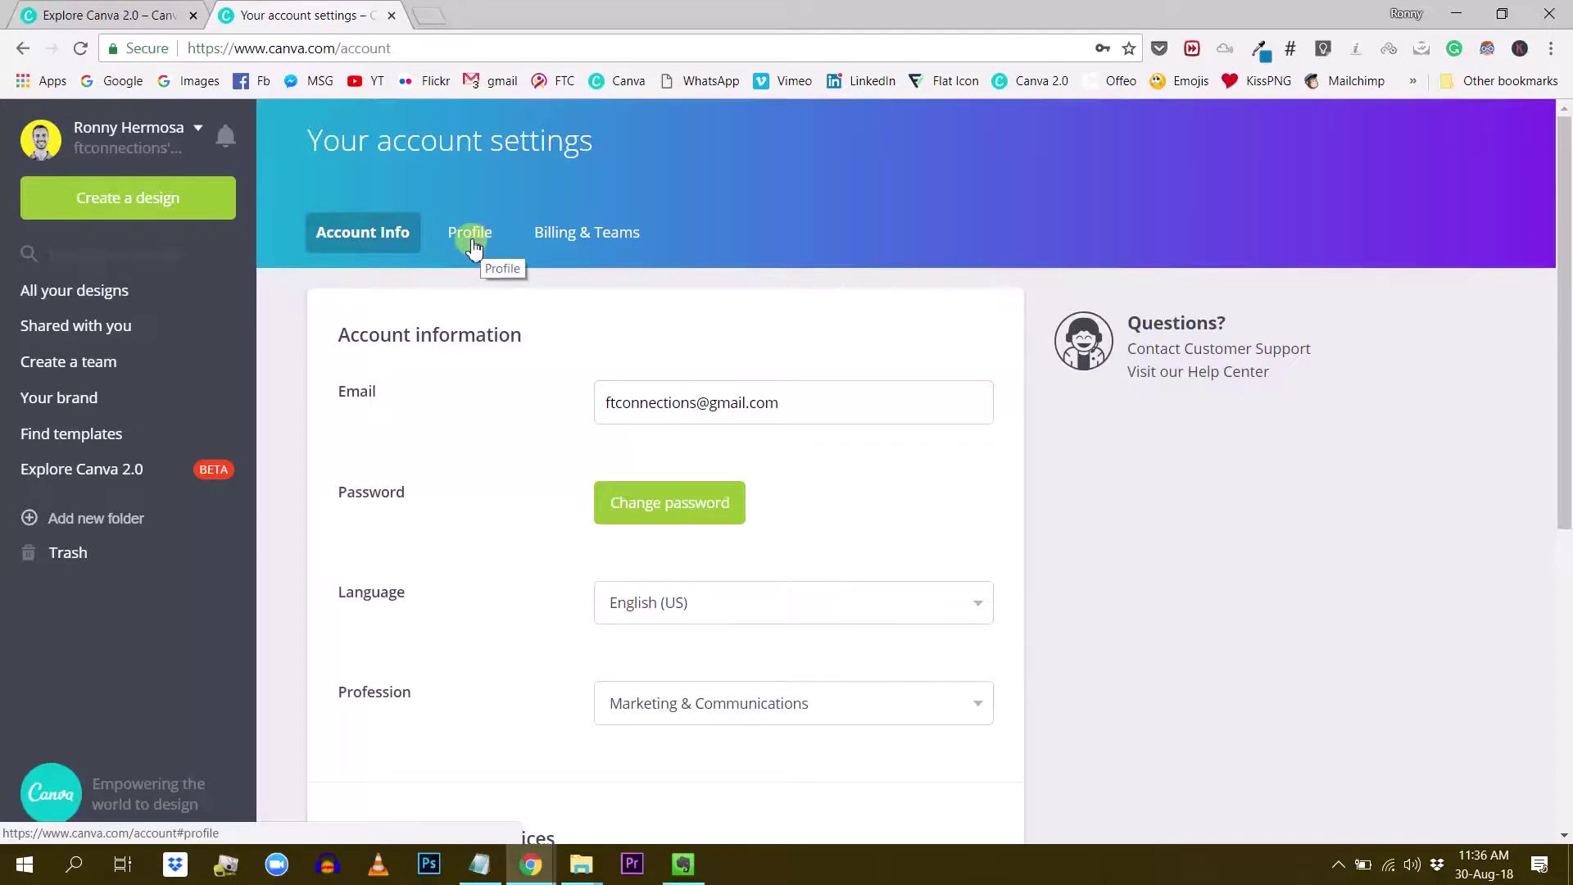
Step: Examine the list of available interface languages in the account information and close it with no new choice
scroll(560, 547, down, 1)
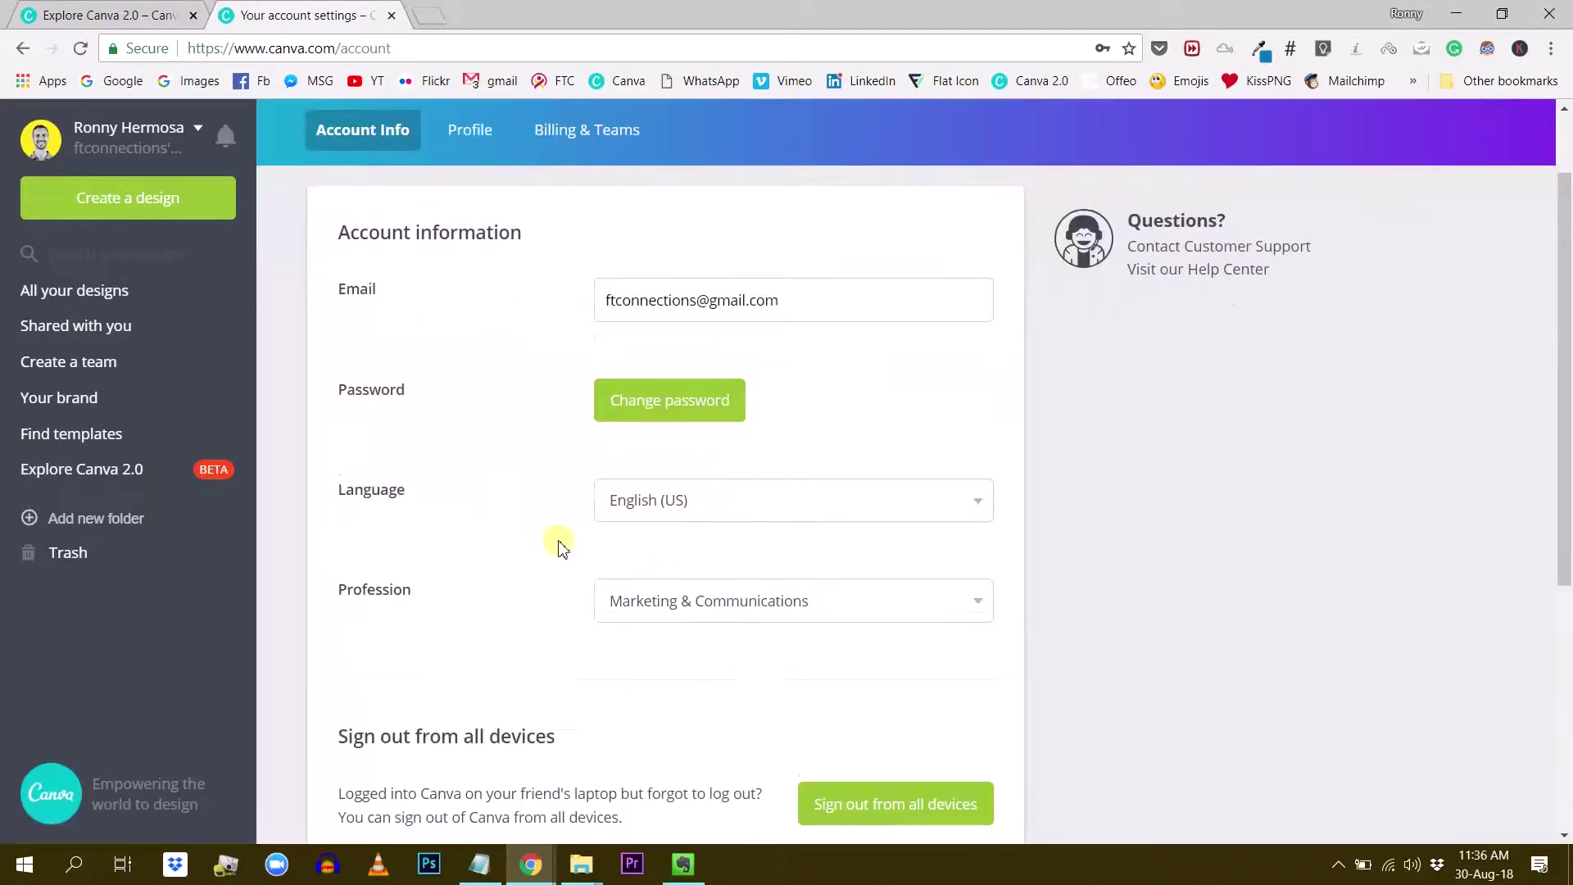
click(839, 502)
scroll(758, 369, down, 20)
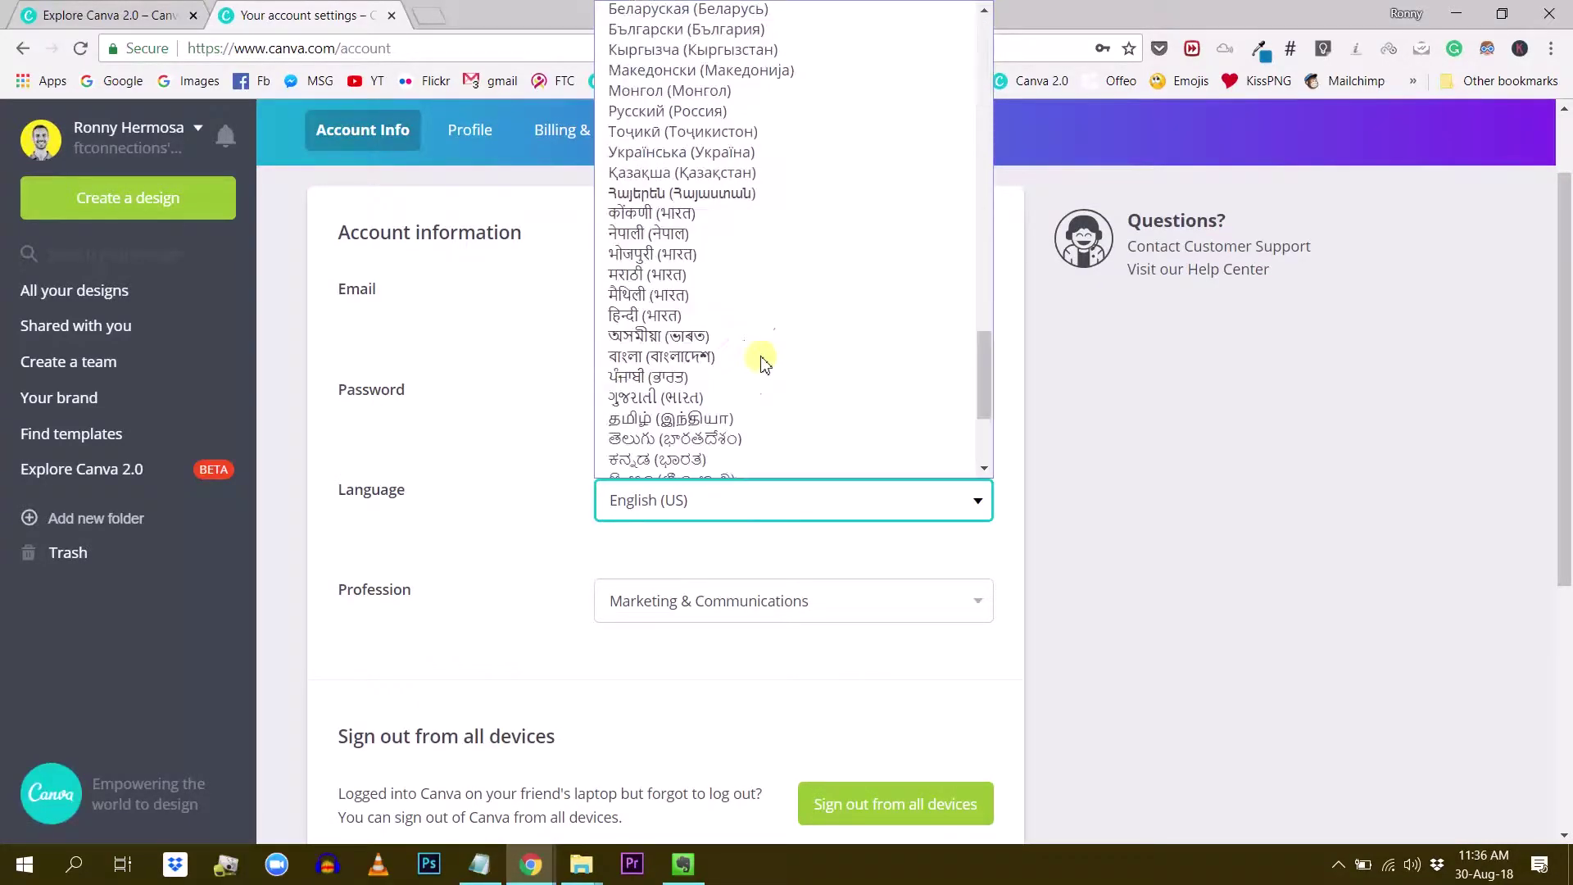
scroll(755, 360, up, 15)
scroll(755, 360, up, 5)
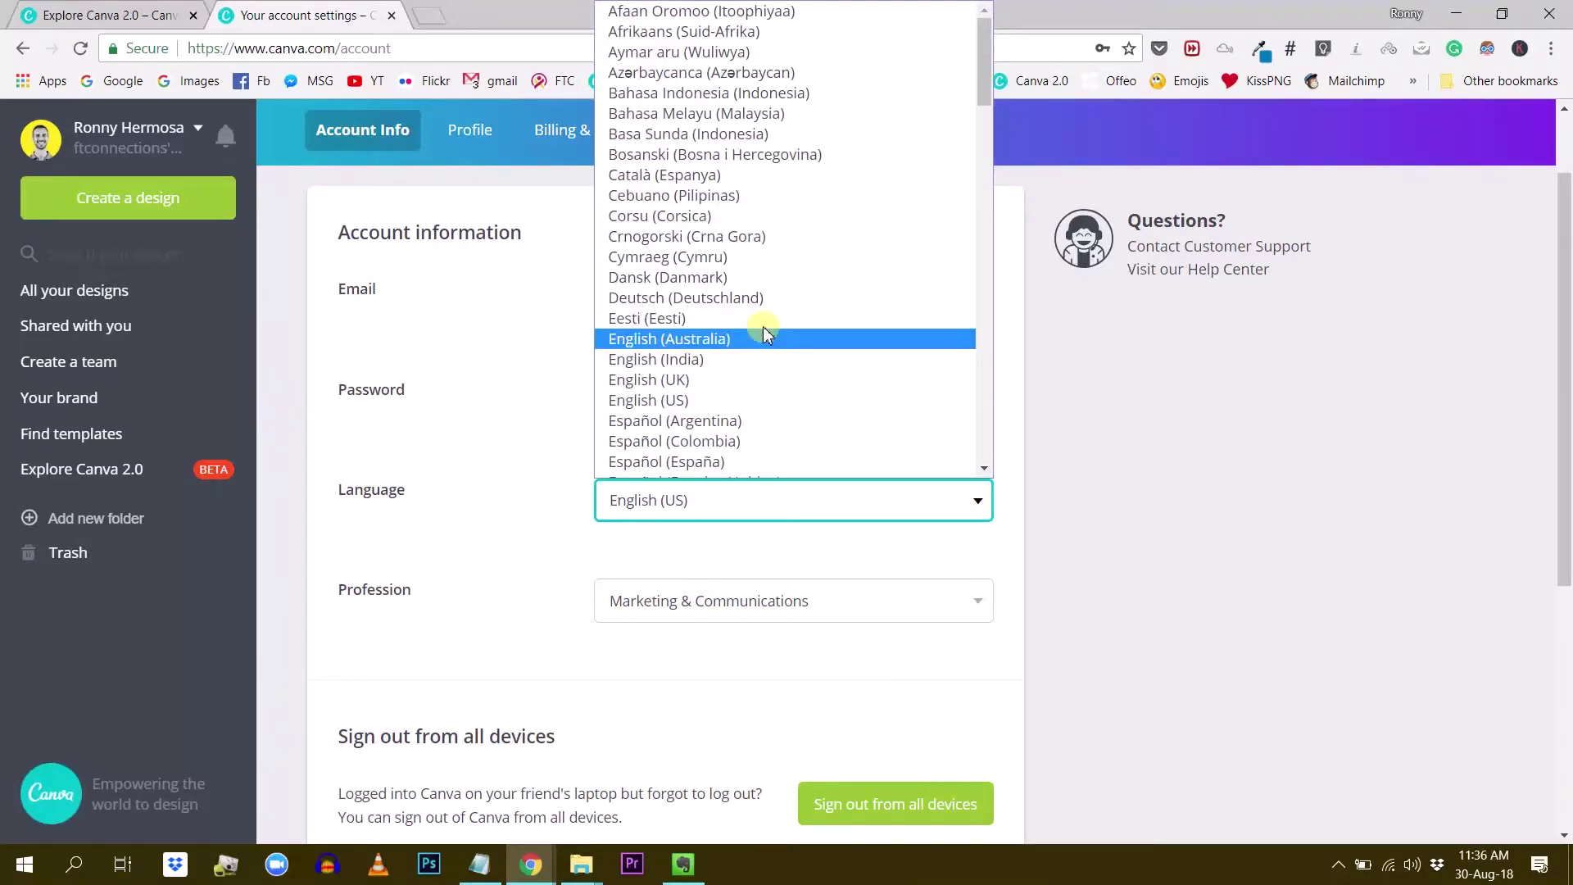
scroll(763, 328, down, 17)
scroll(769, 326, down, 2)
click(1147, 428)
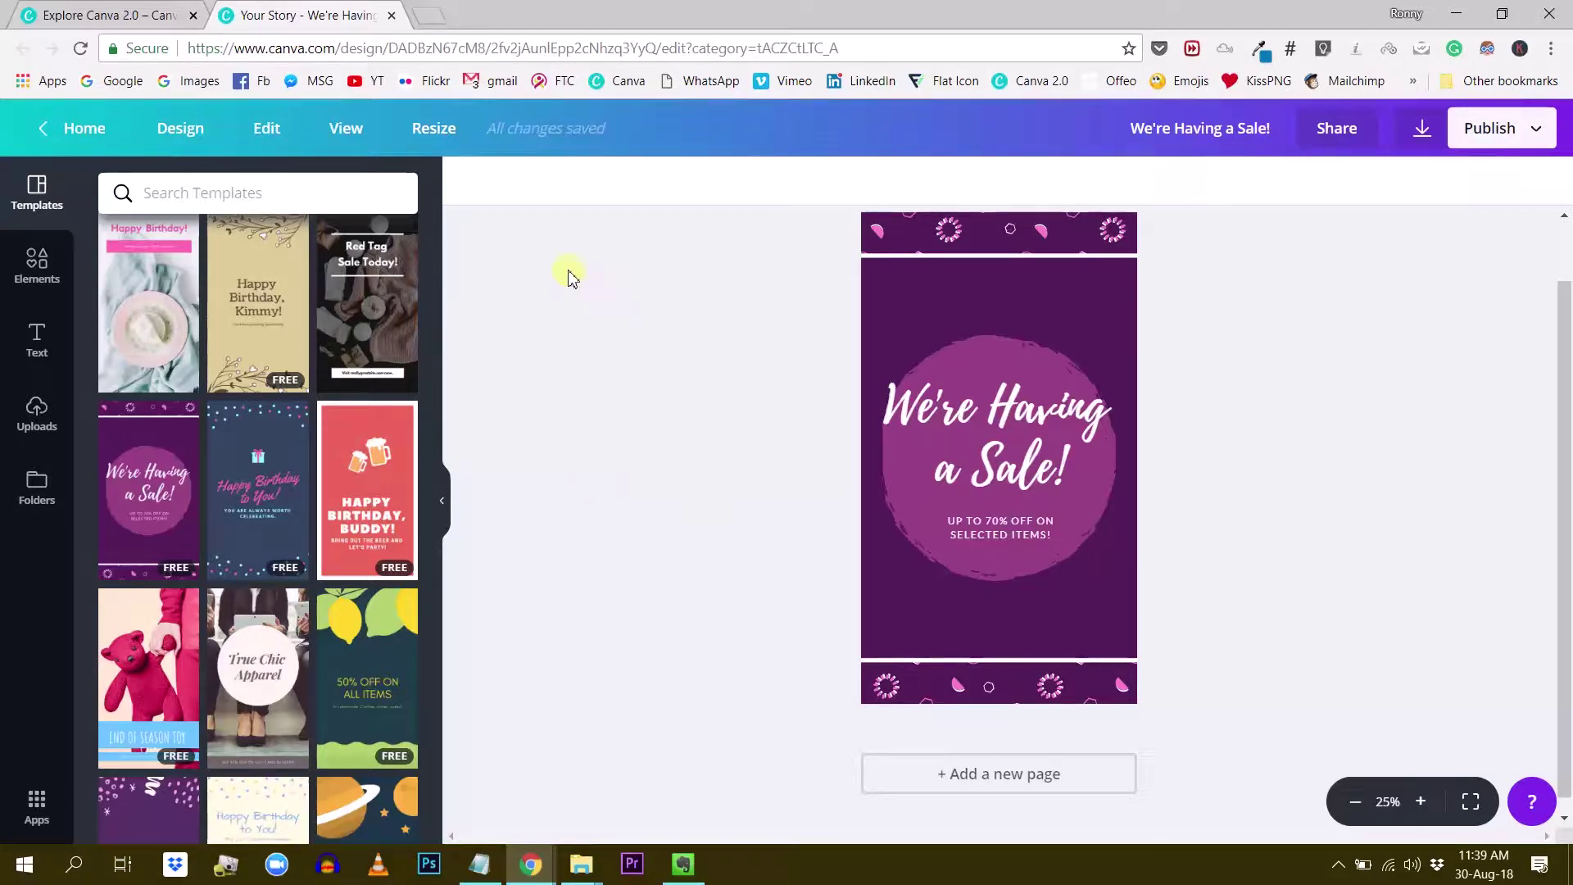
Step: Browse the Instagram Story templates beside the sale design and collapse the template list
scroll(228, 405, down, 4)
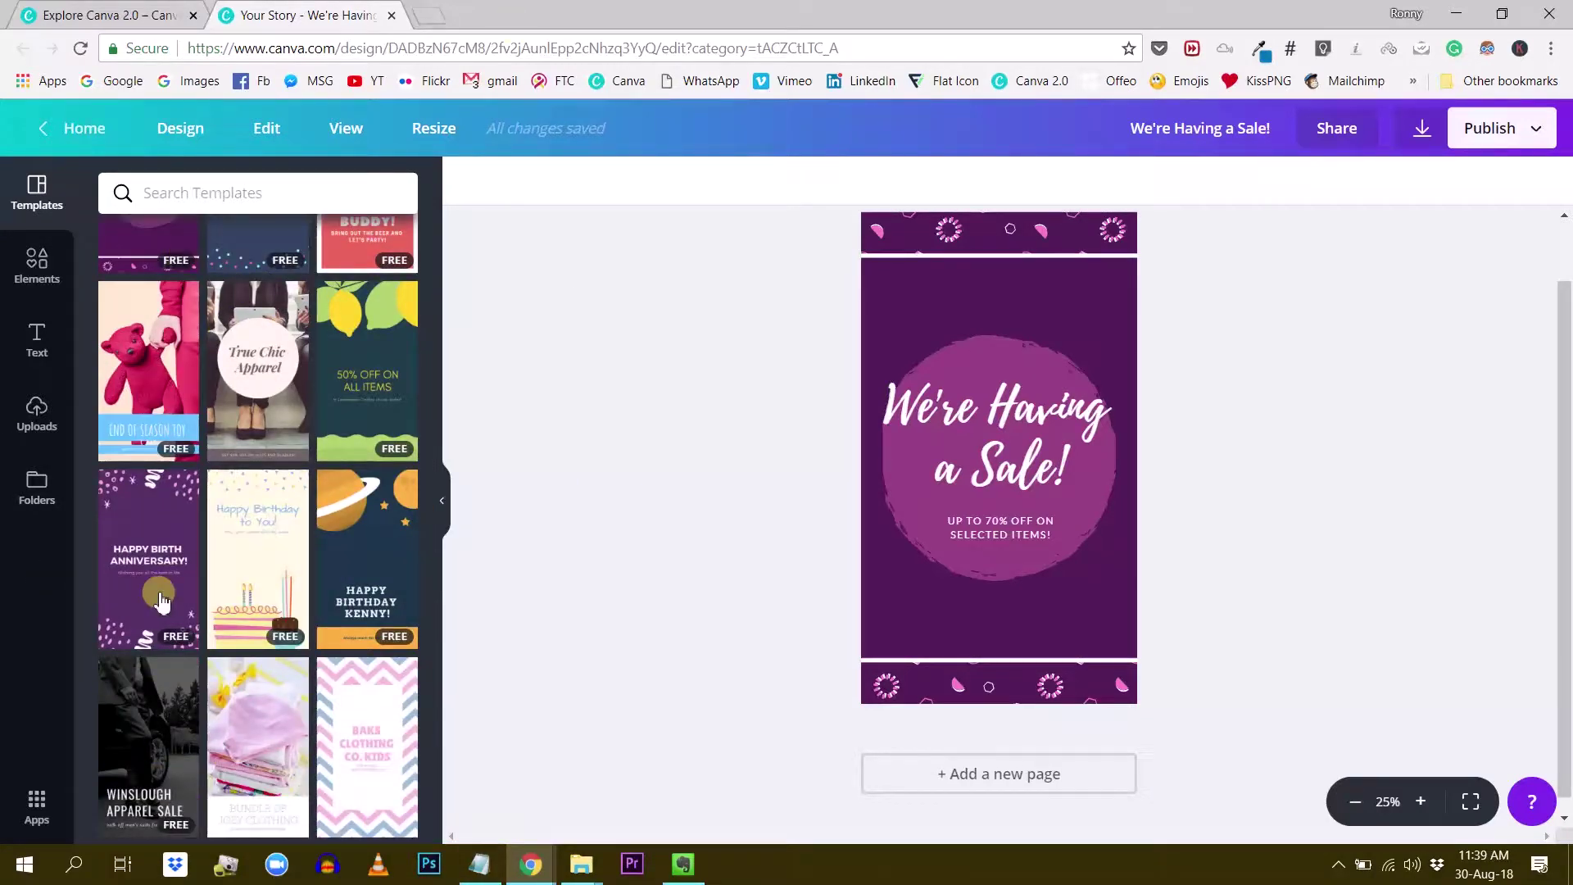
scroll(283, 829, up, 4)
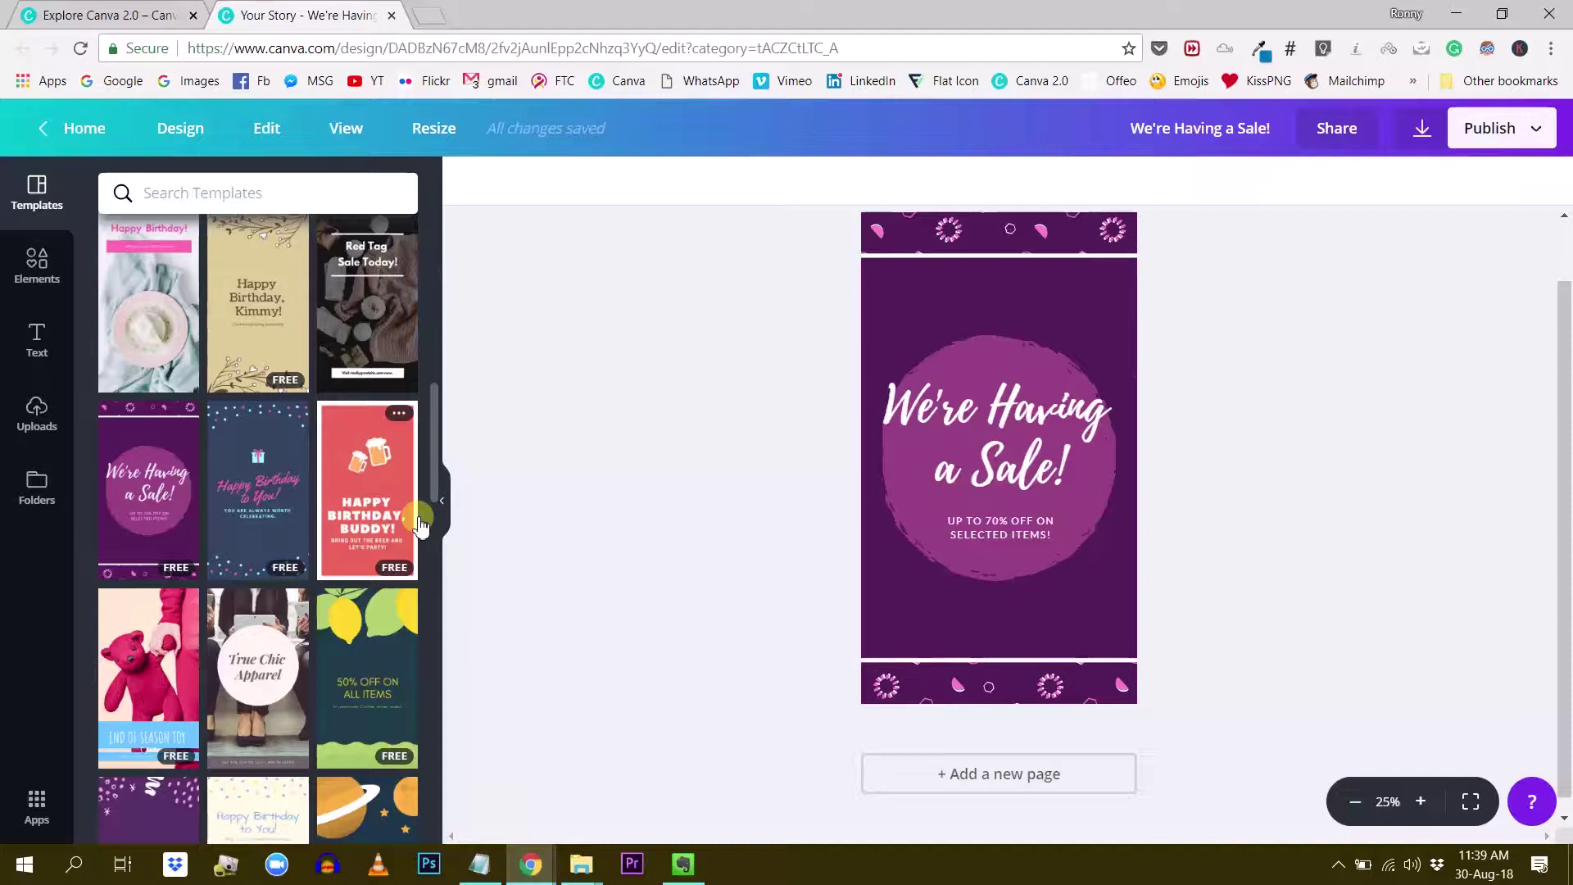
click(441, 500)
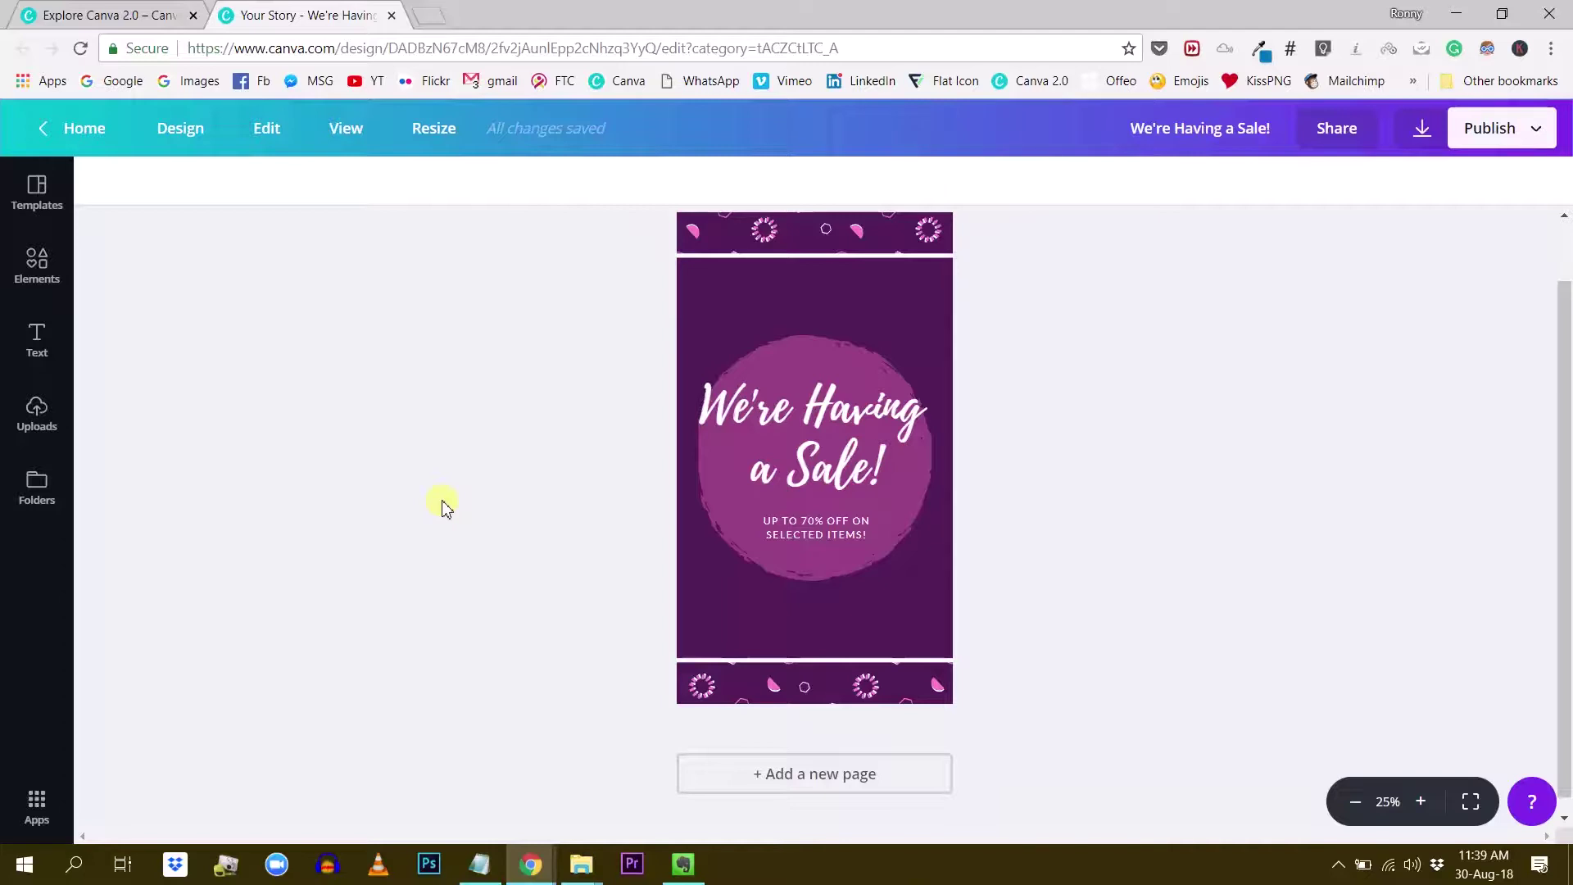
Step: Zoom in on the sale design to 75% to inspect its heading and return to 25%
click(1426, 803)
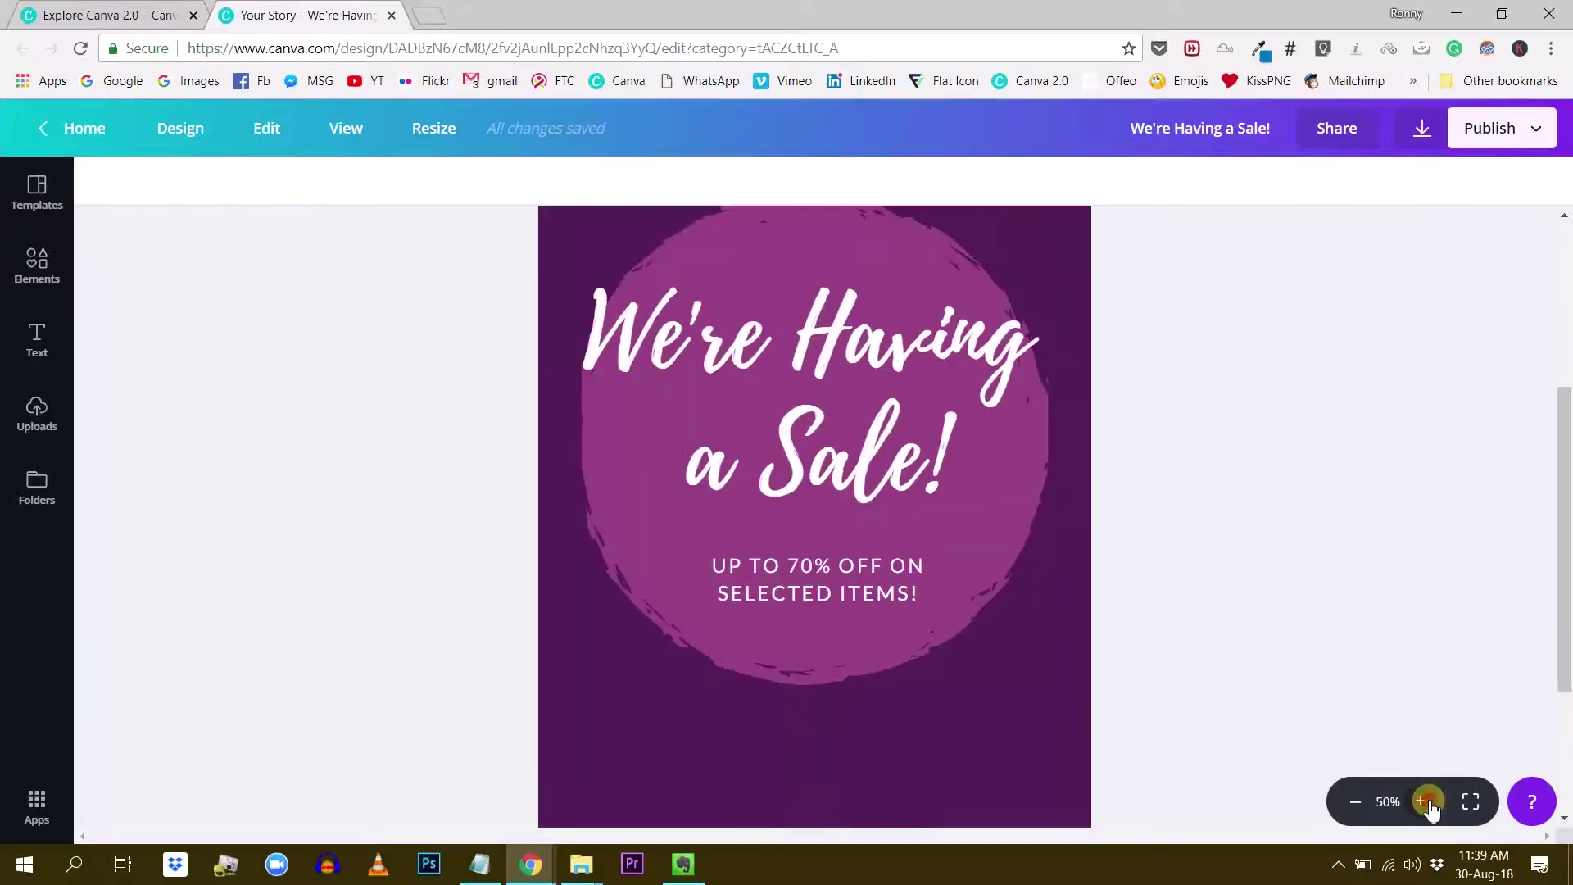
click(1425, 802)
scroll(996, 666, up, 3)
scroll(820, 573, down, 2)
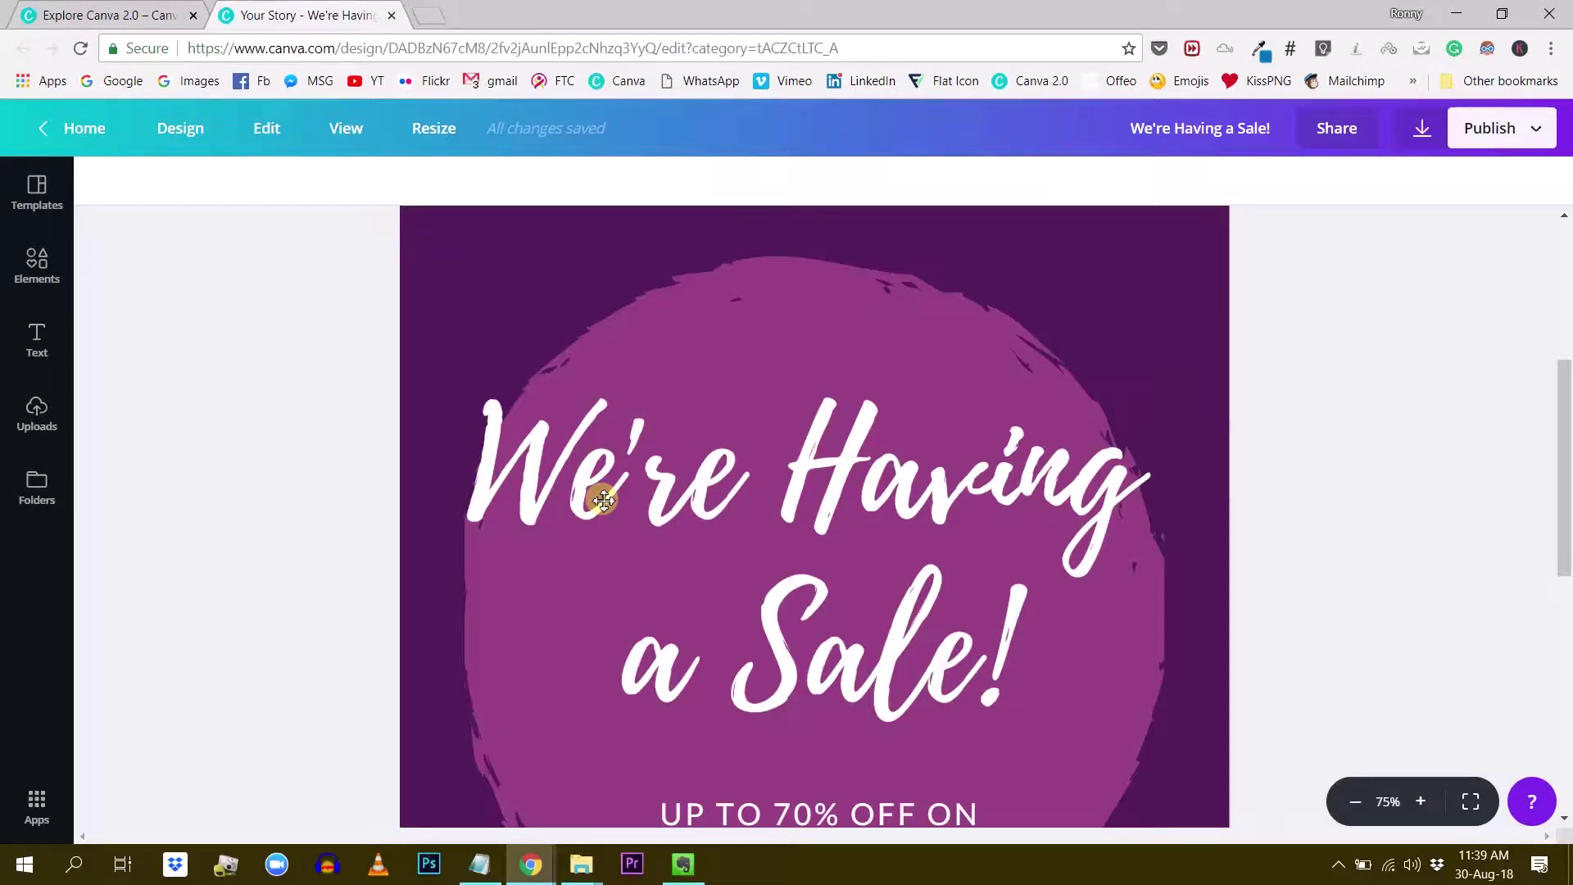
click(1354, 801)
click(1354, 801)
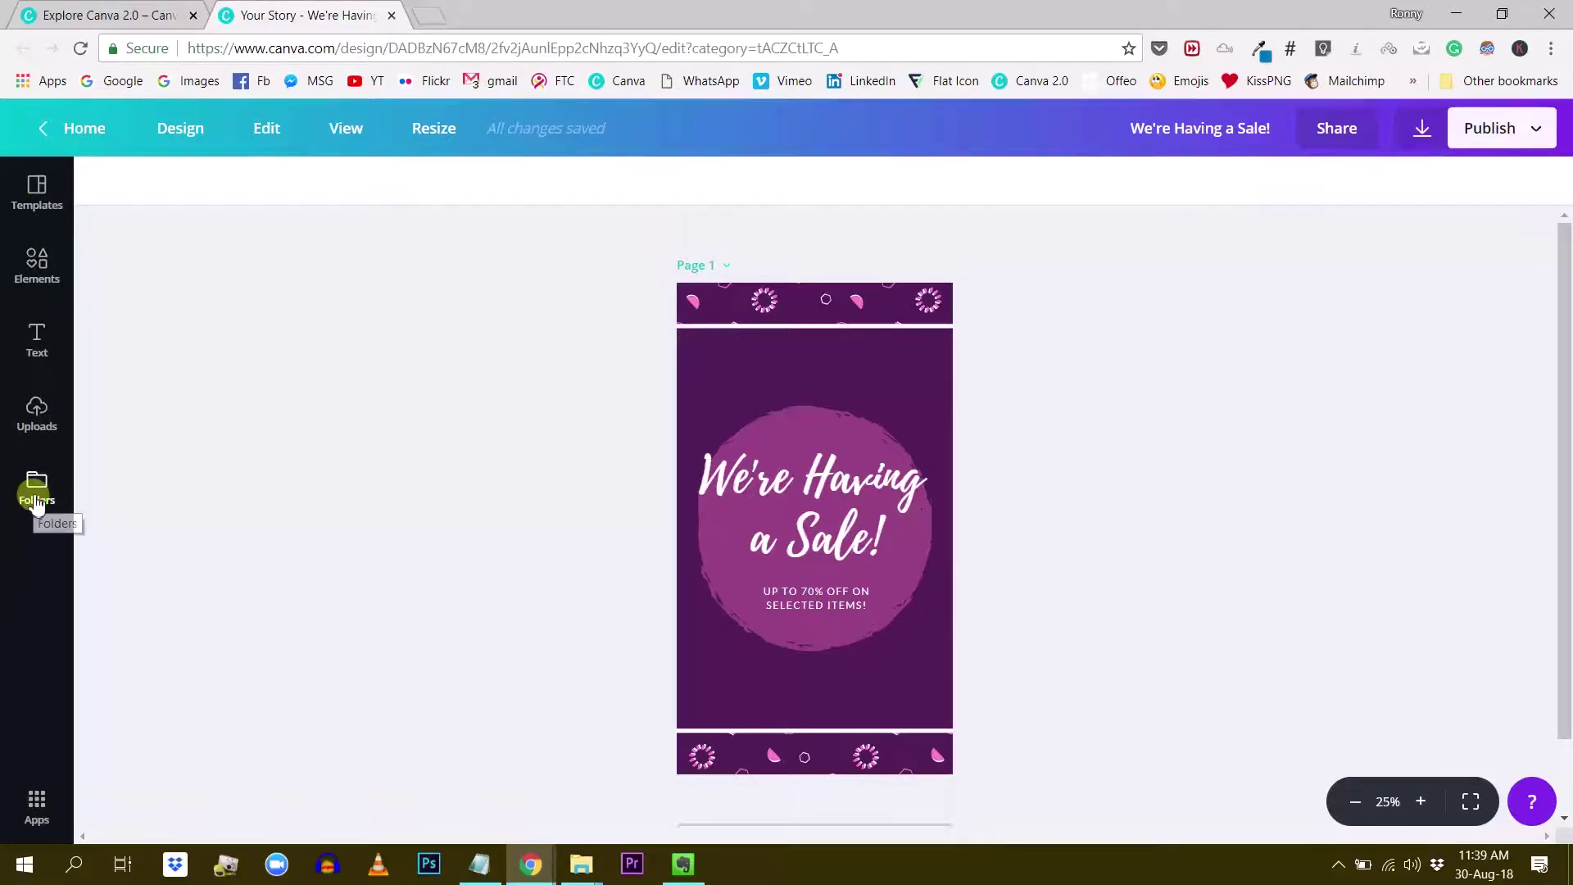
Step: Expand the collapsed template list beside the sale design again
click(41, 537)
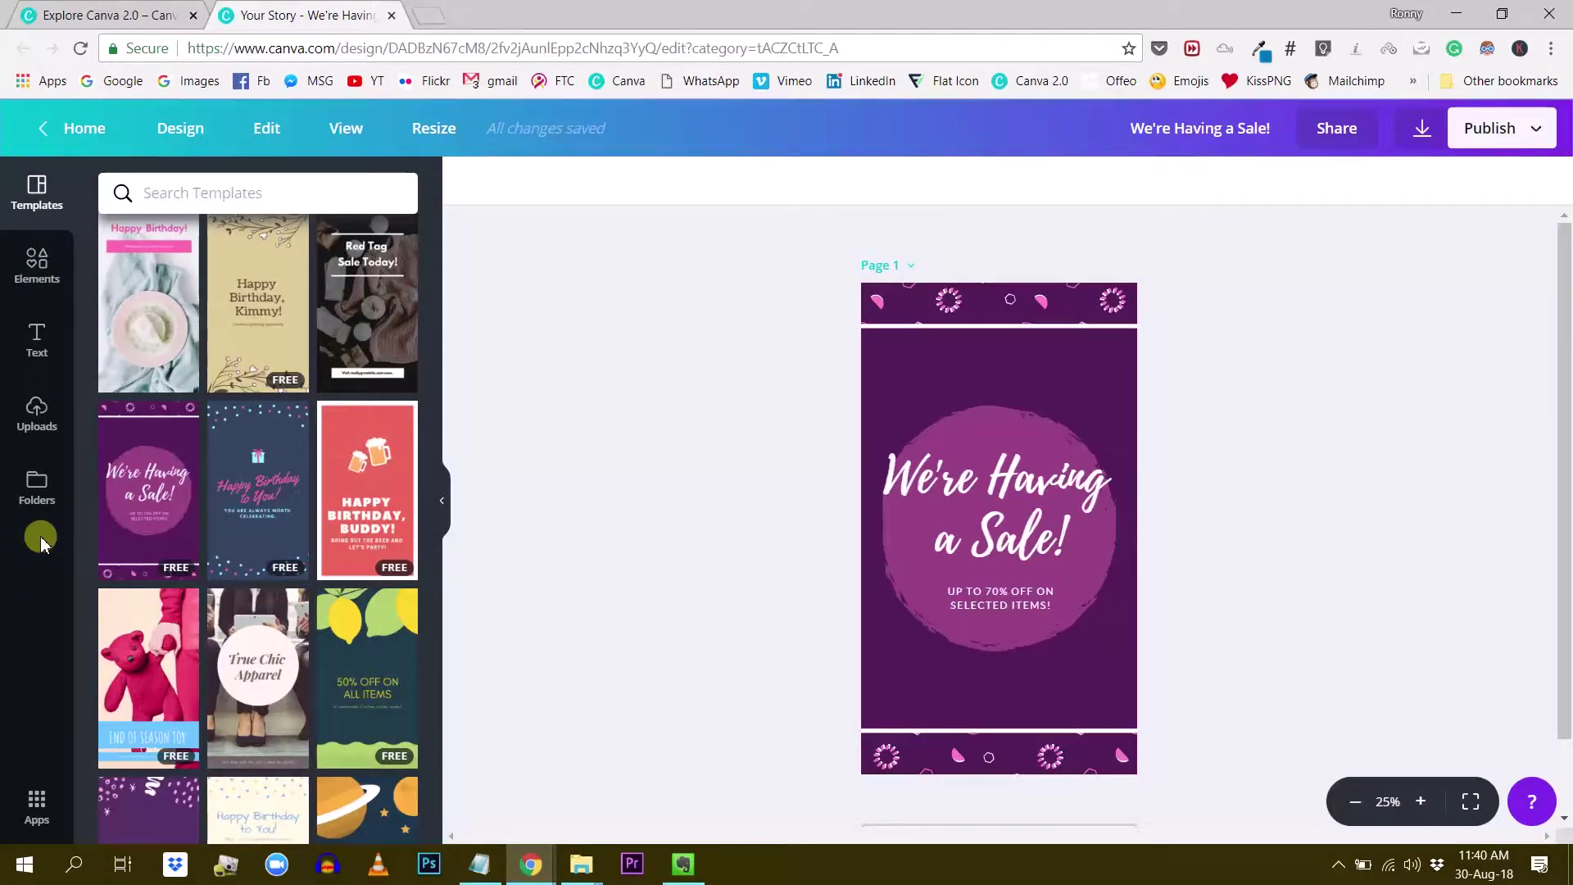
click(620, 430)
click(620, 430)
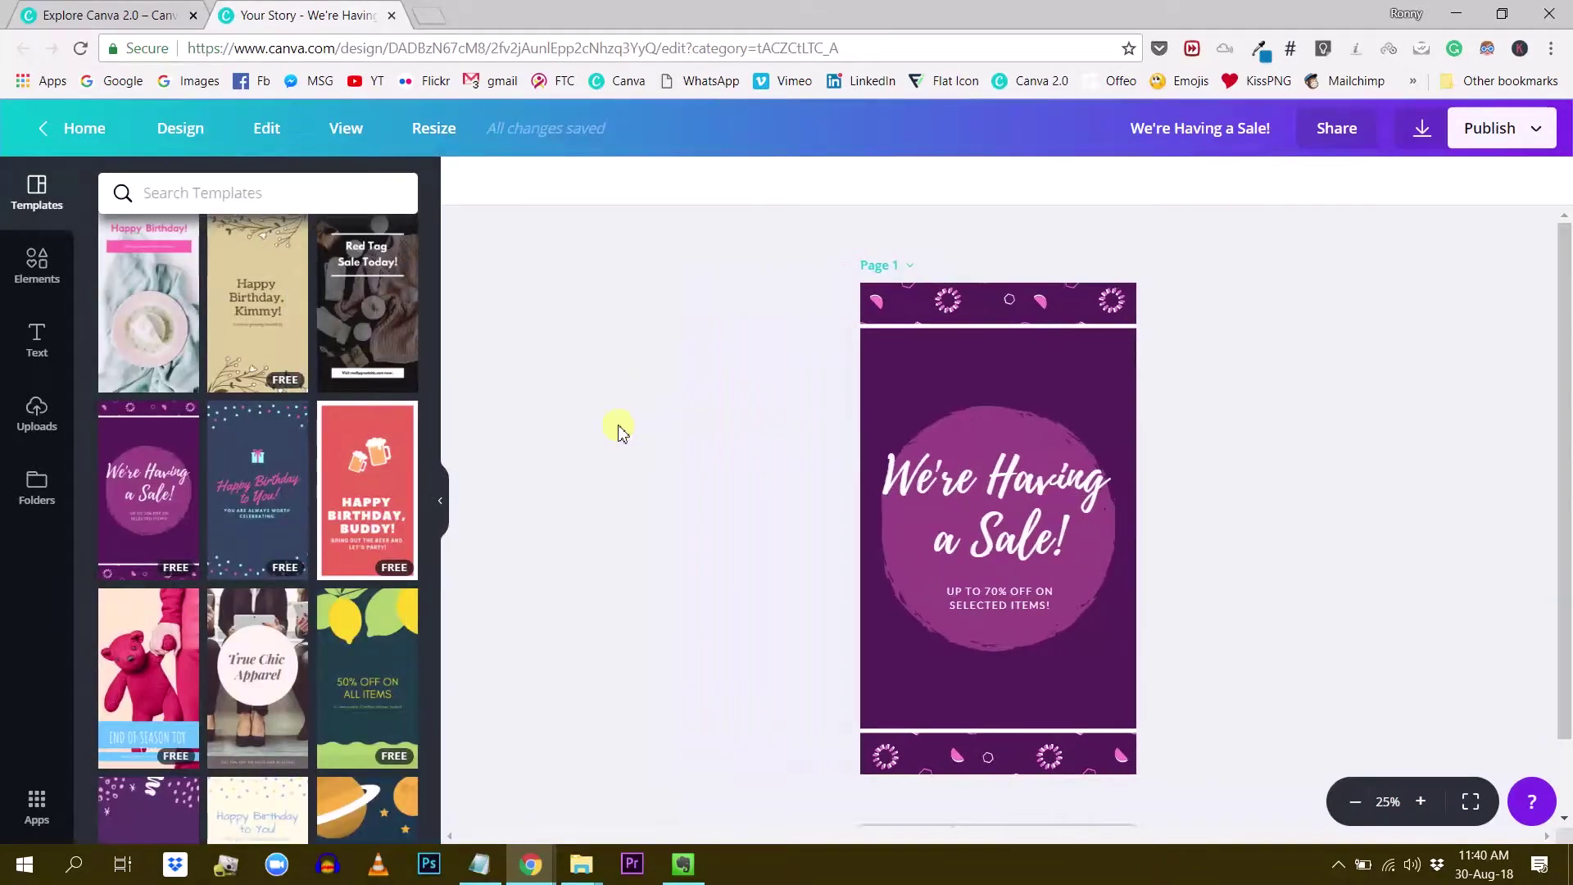
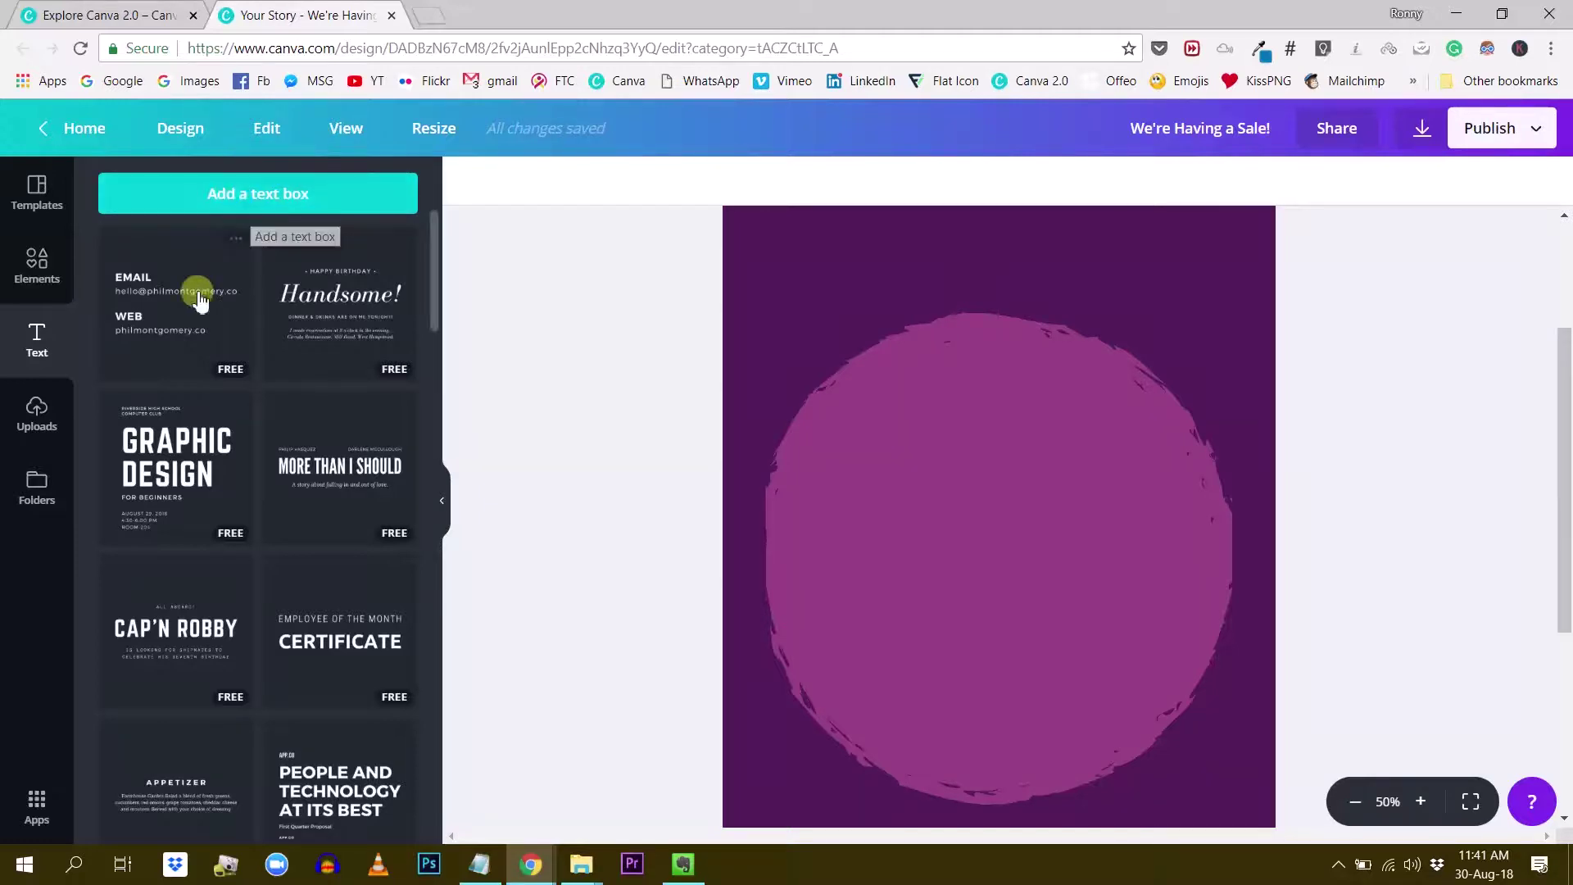
Step: Browse the ready-made text combinations available for the sale design and return to the beginning of the list
scroll(214, 390, down, 5)
scroll(225, 396, down, 13)
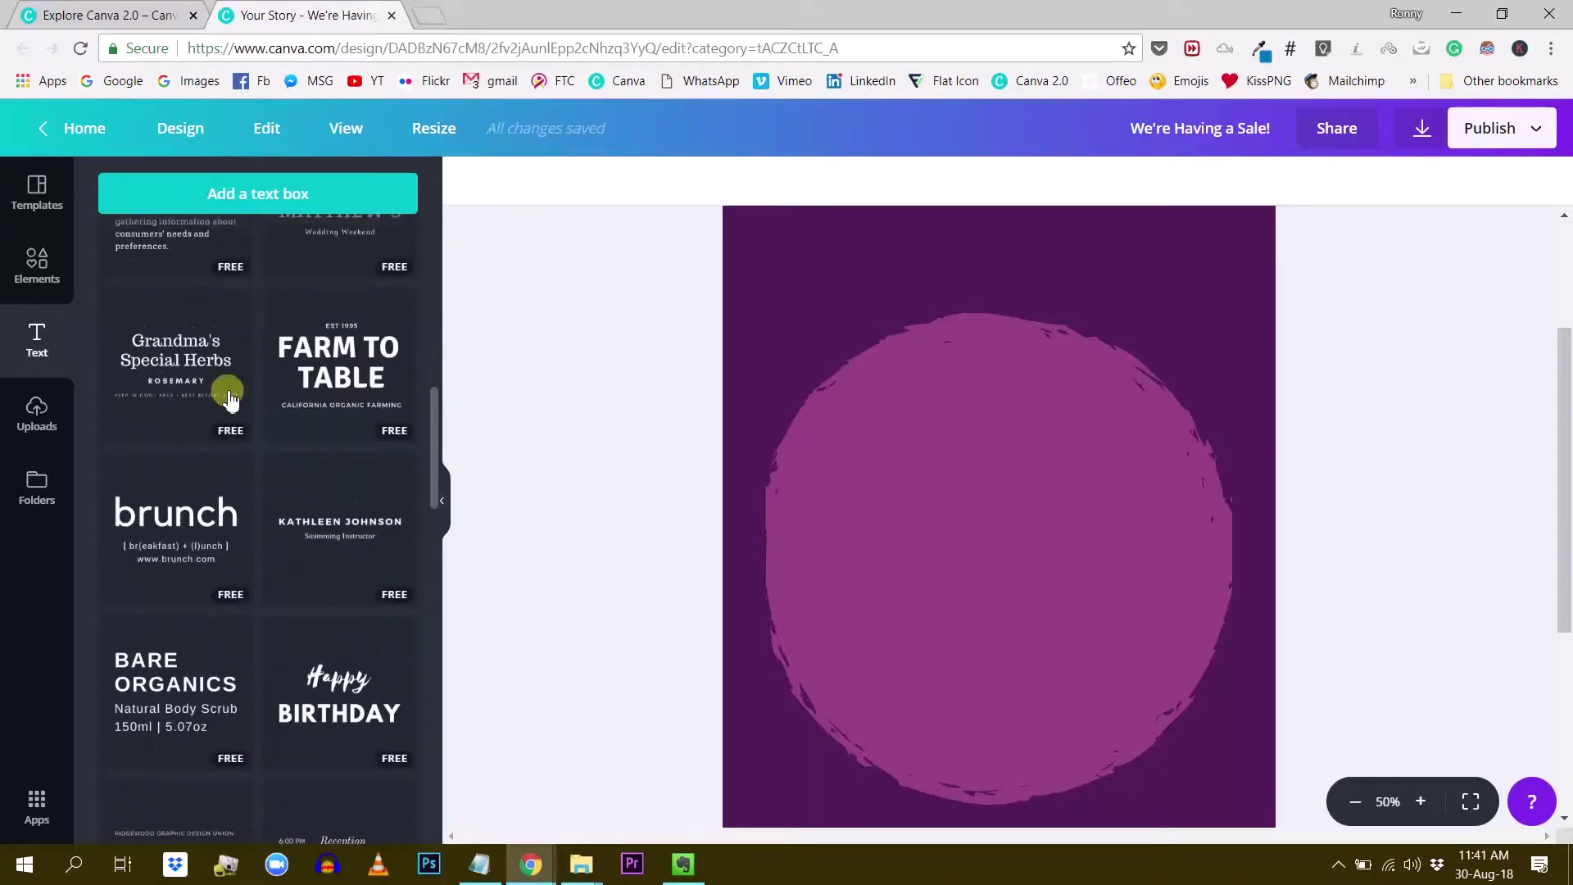
scroll(254, 373, down, 12)
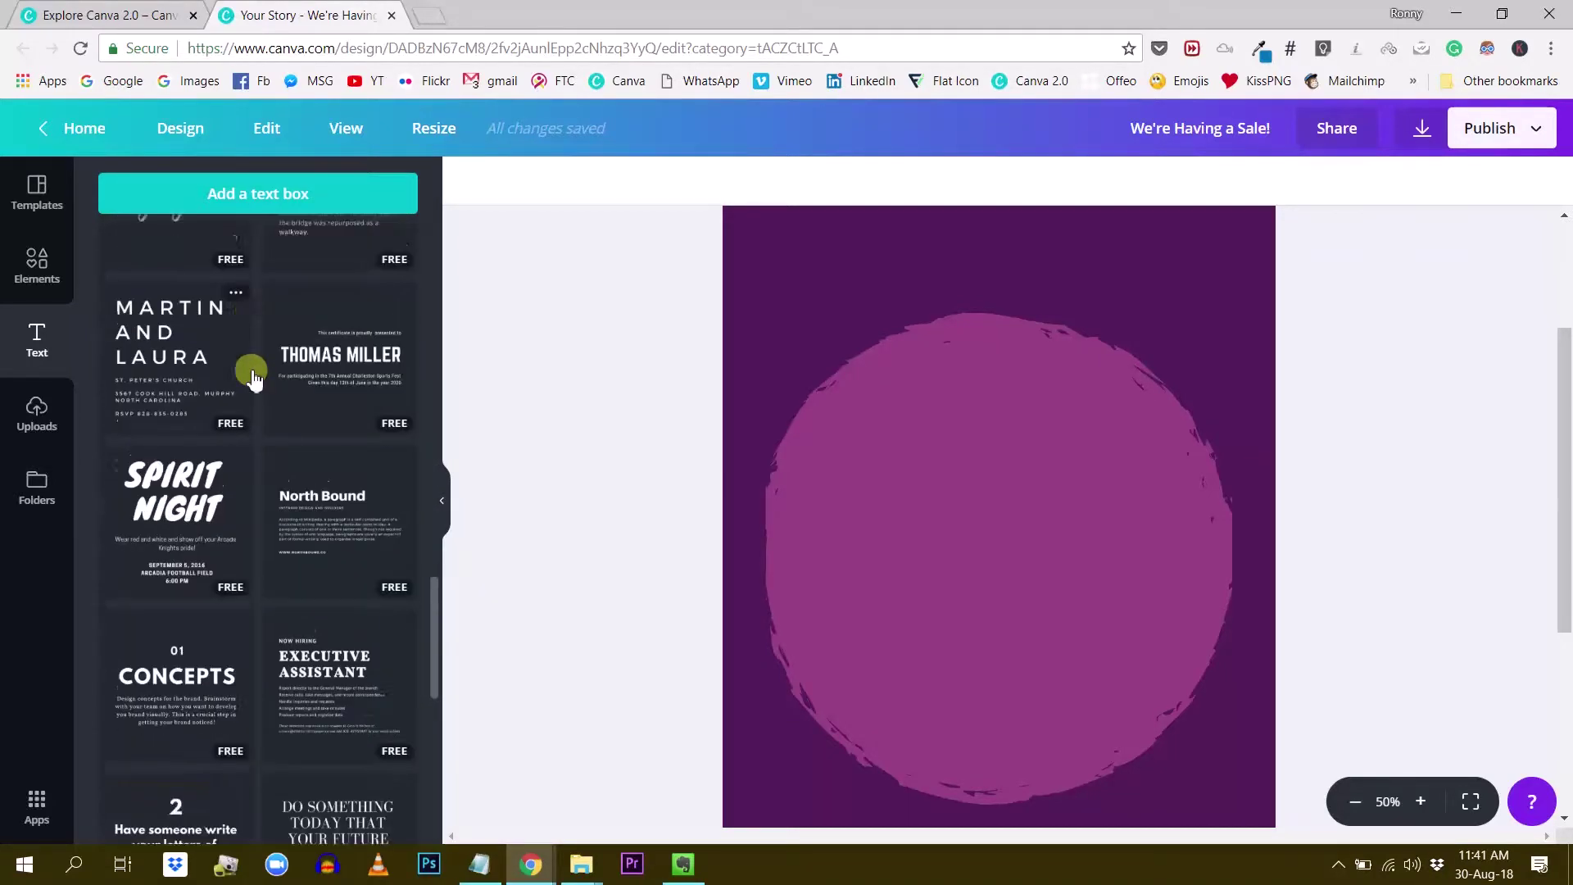
scroll(255, 379, down, 10)
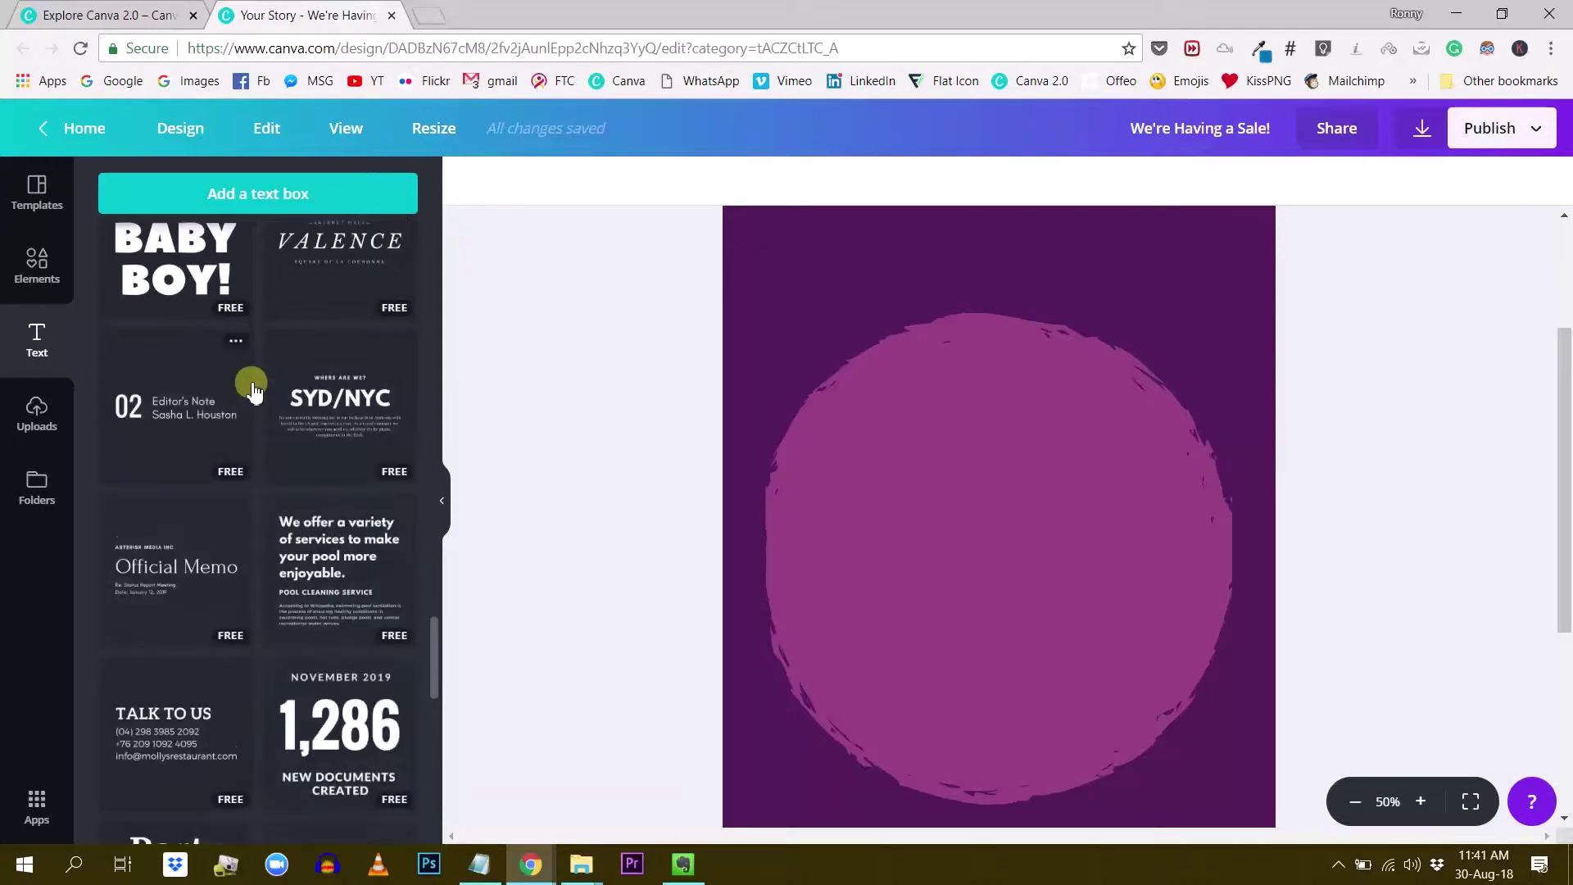
scroll(250, 391, down, 12)
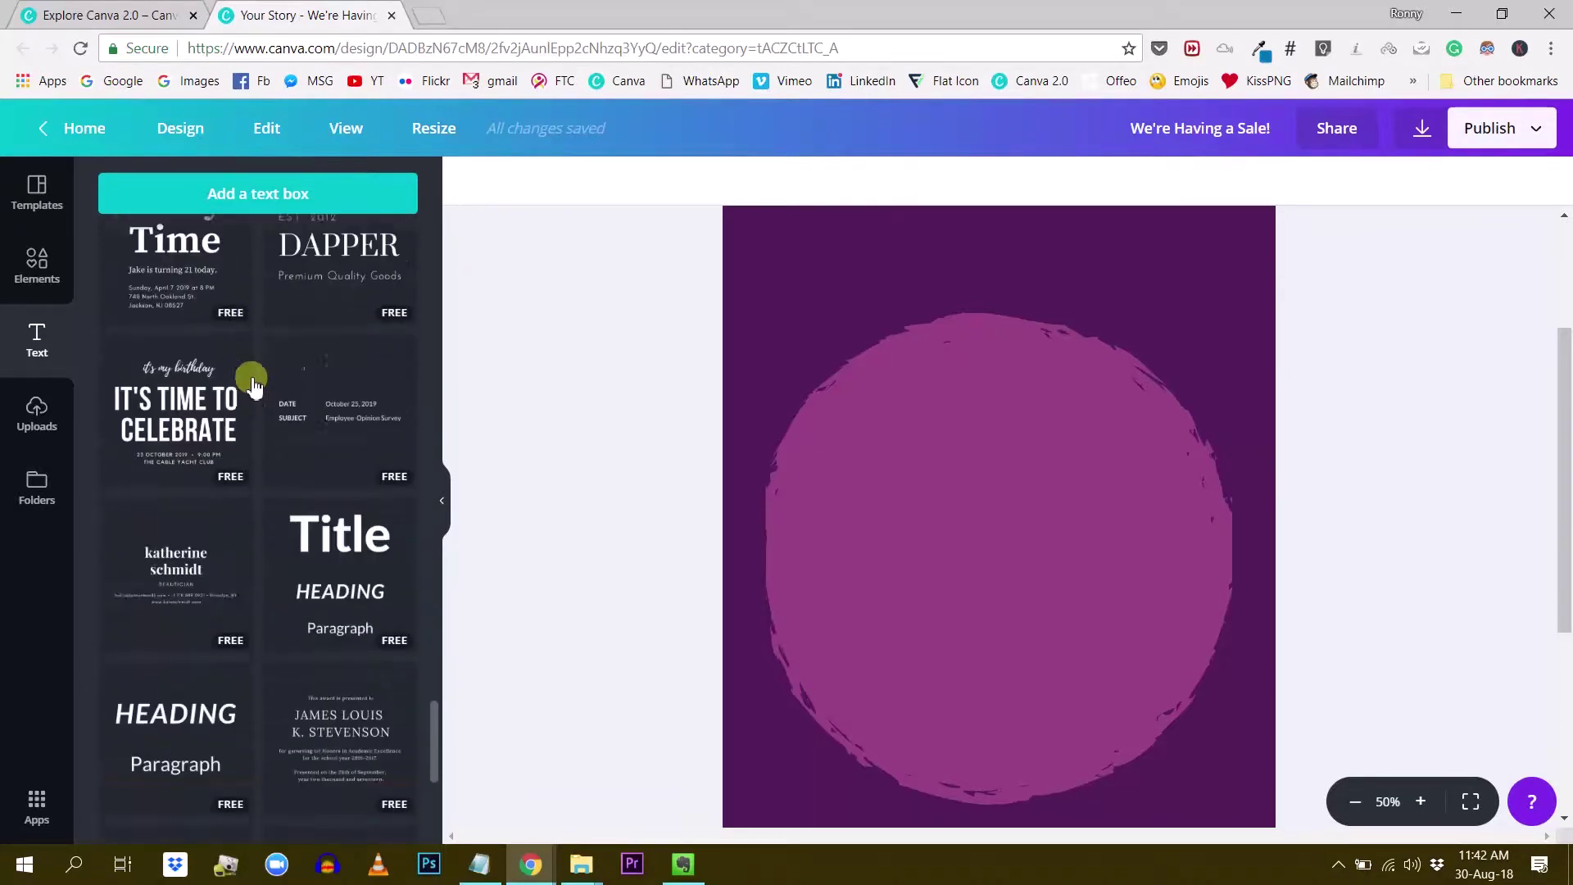
scroll(245, 393, up, 20)
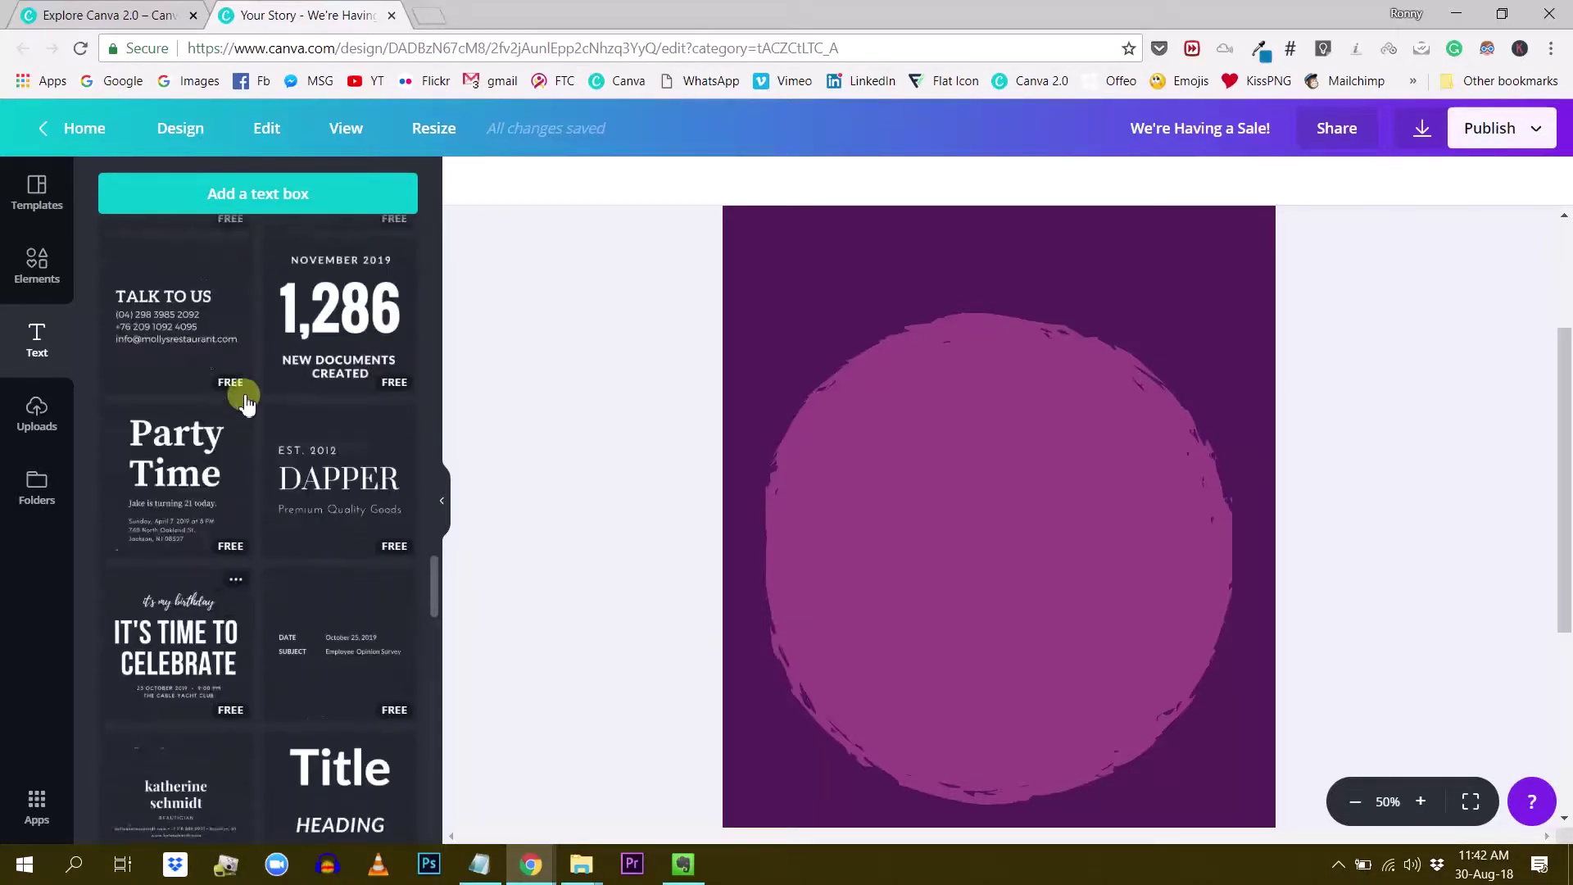
scroll(267, 370, up, 15)
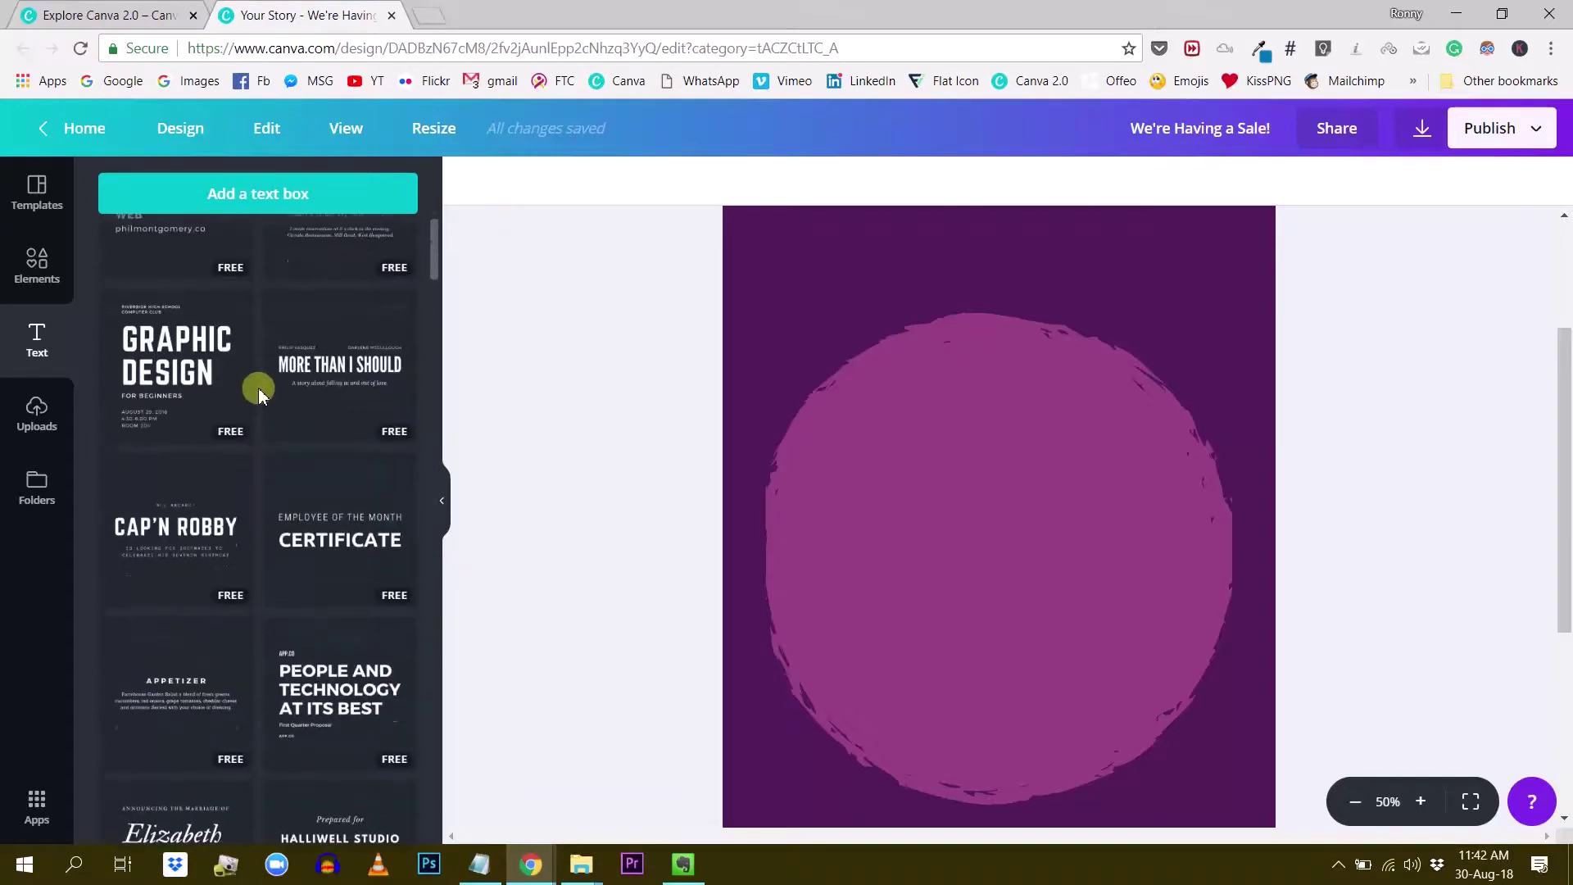
Step: Add a text box in the middle of the sale design's circle and view it selected at 50% zoom
click(262, 204)
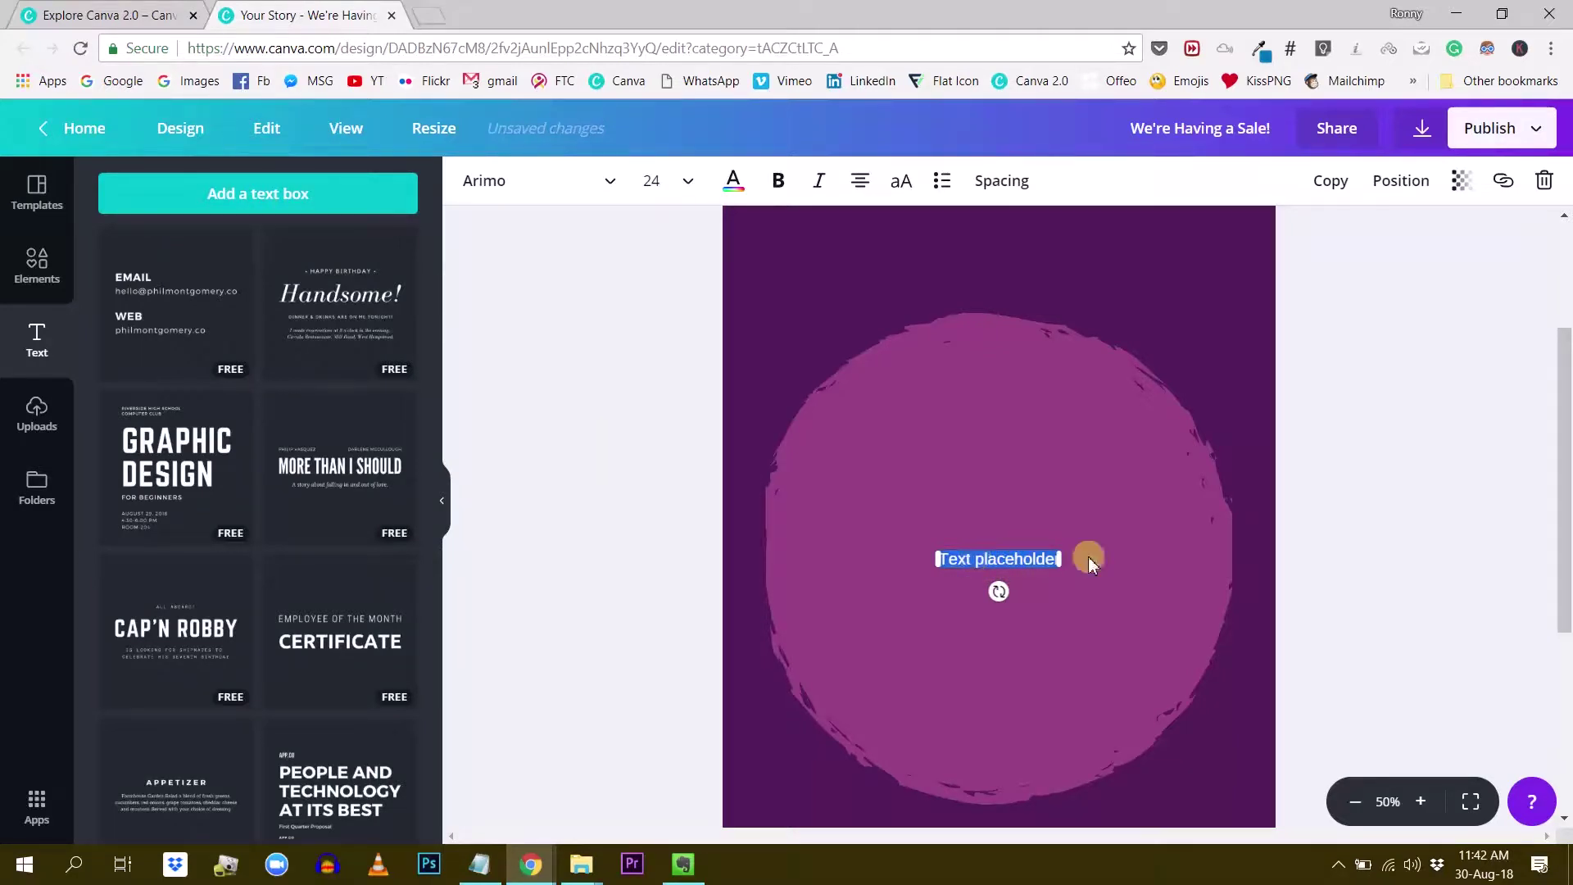
click(1356, 803)
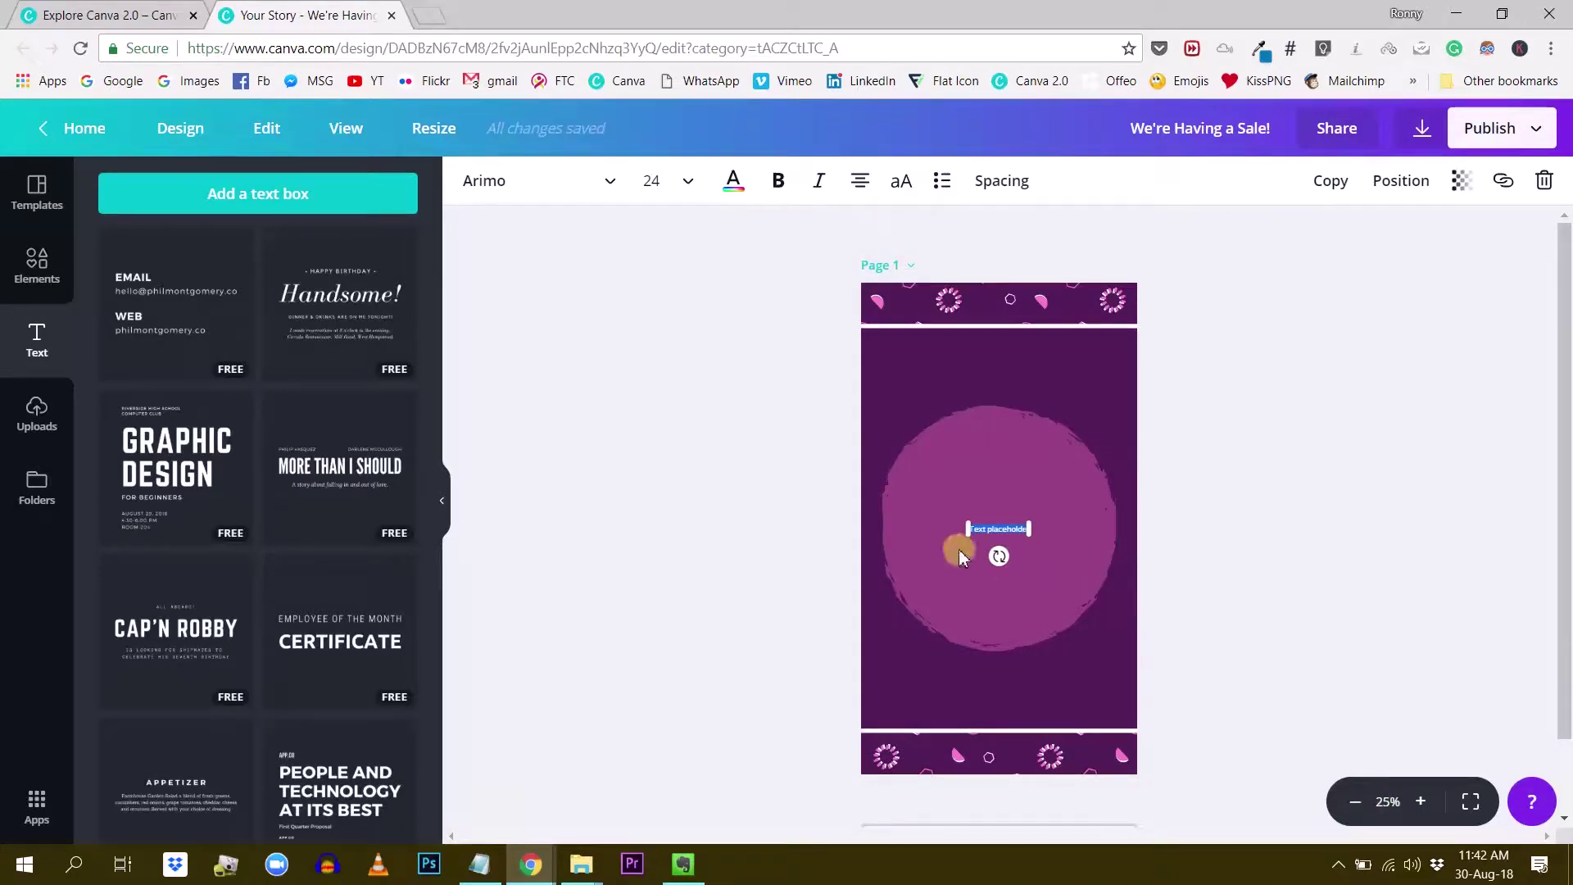
click(1343, 490)
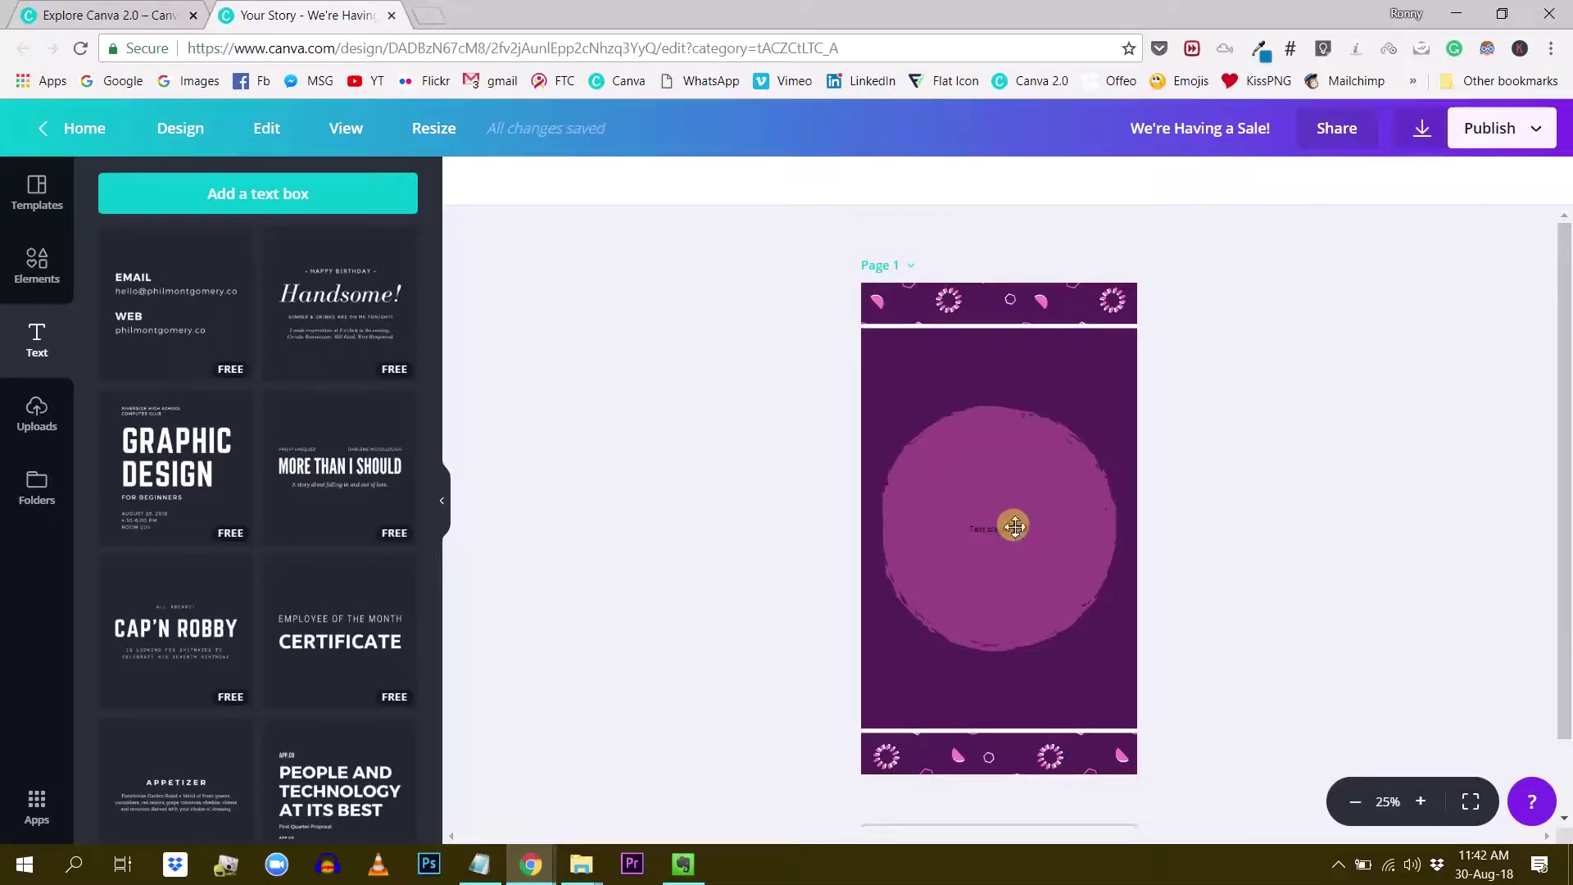
drag(1014, 523, 993, 534)
click(1282, 512)
click(1001, 529)
click(1423, 803)
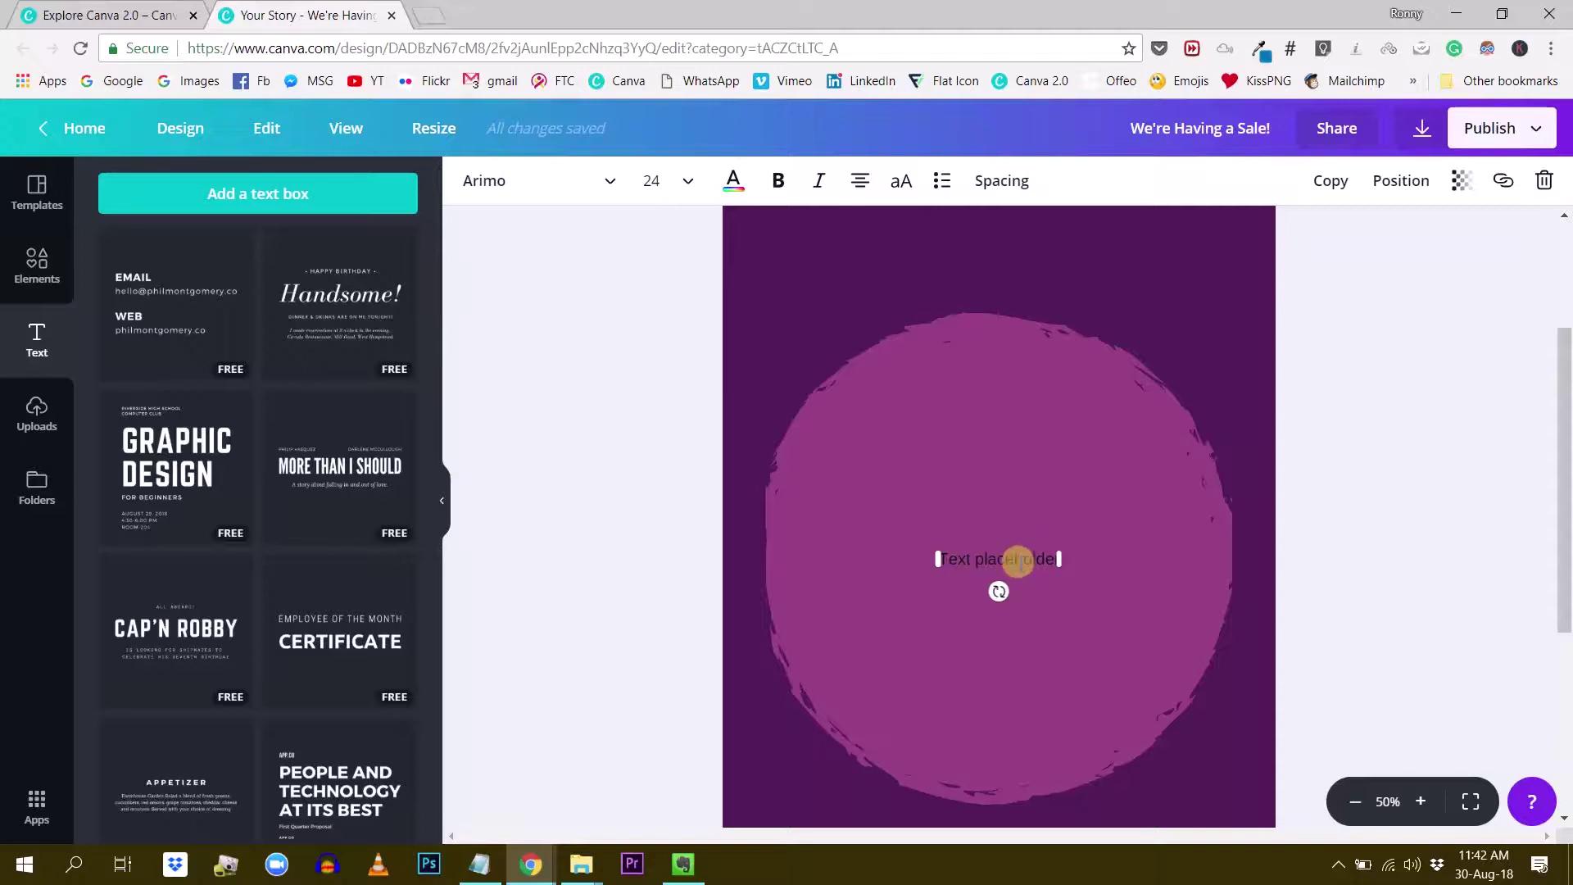
Step: Look through the available fonts, search for "mont" and set the placeholder text to Montserrat Light
click(608, 188)
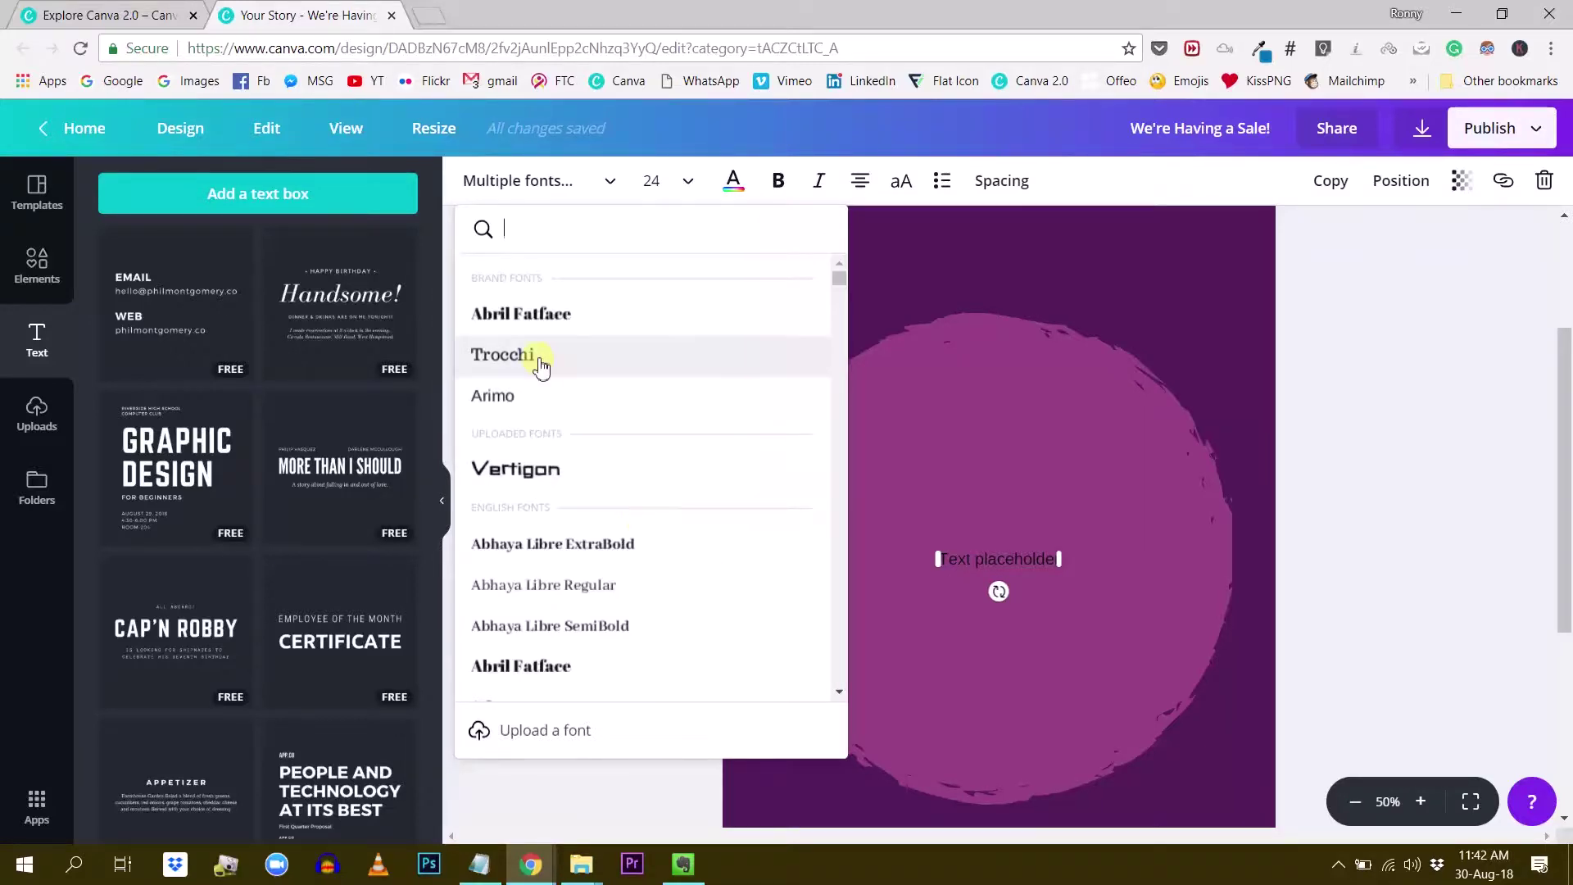
scroll(604, 500, down, 20)
scroll(604, 516, down, 6)
click(544, 234)
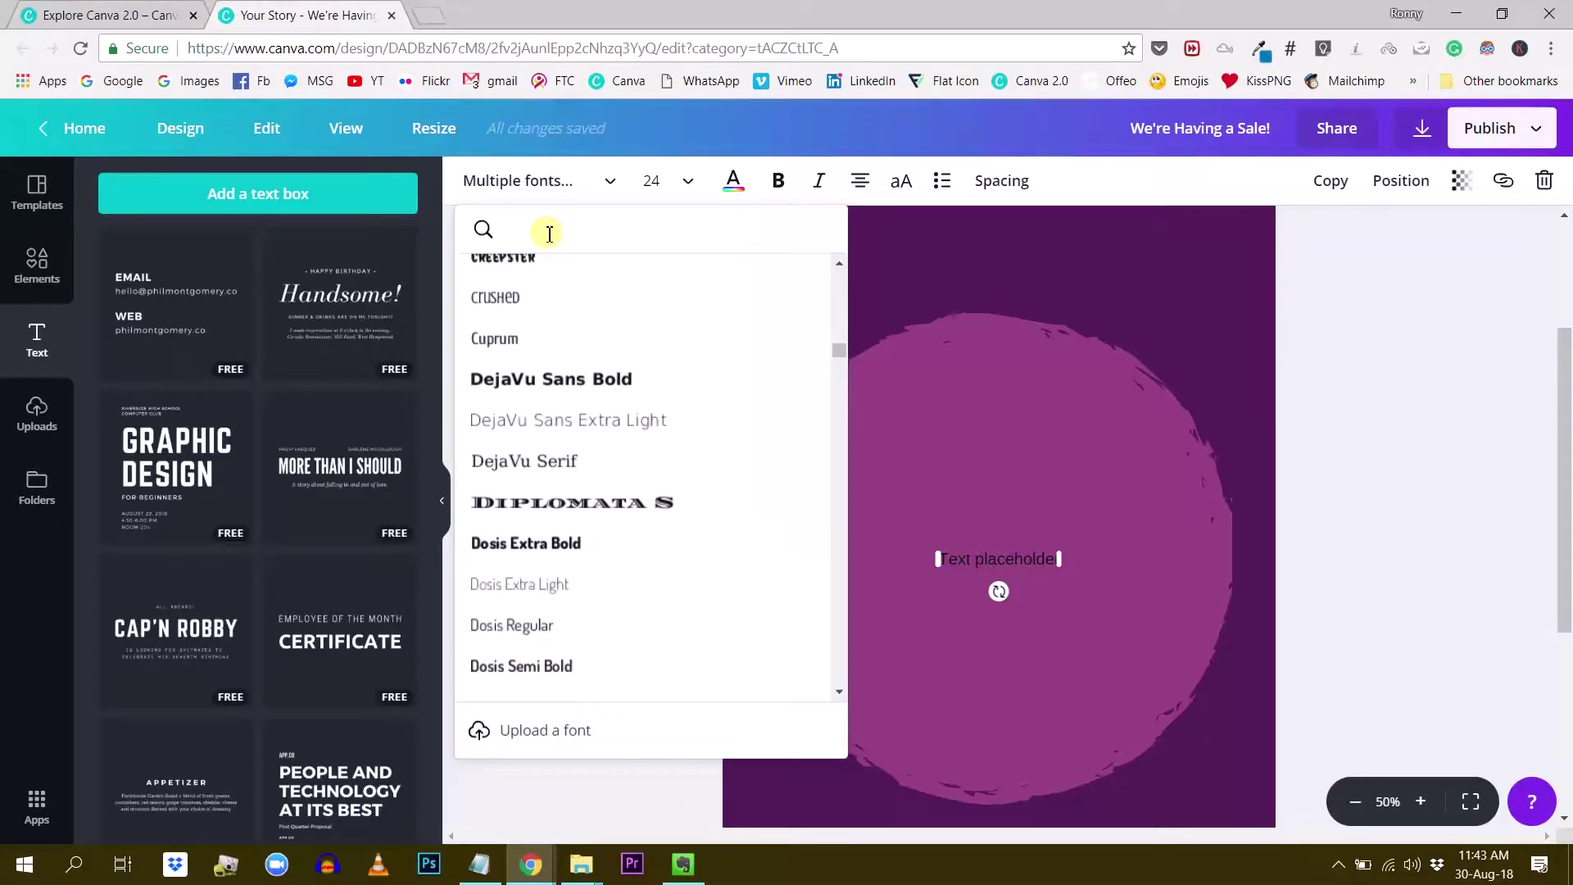
text(mont)
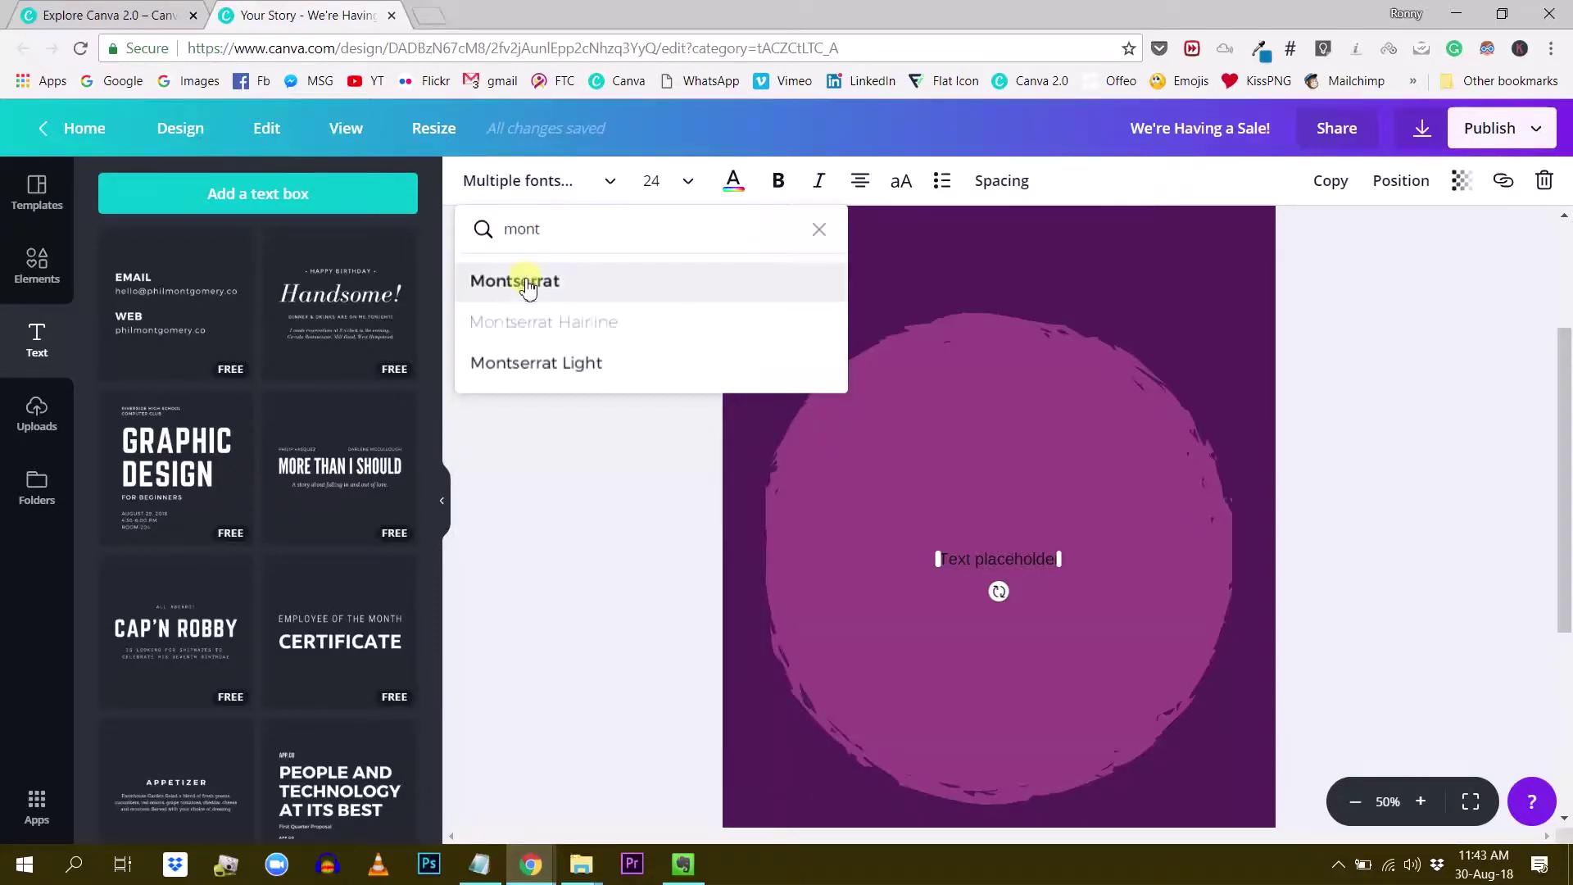
click(524, 365)
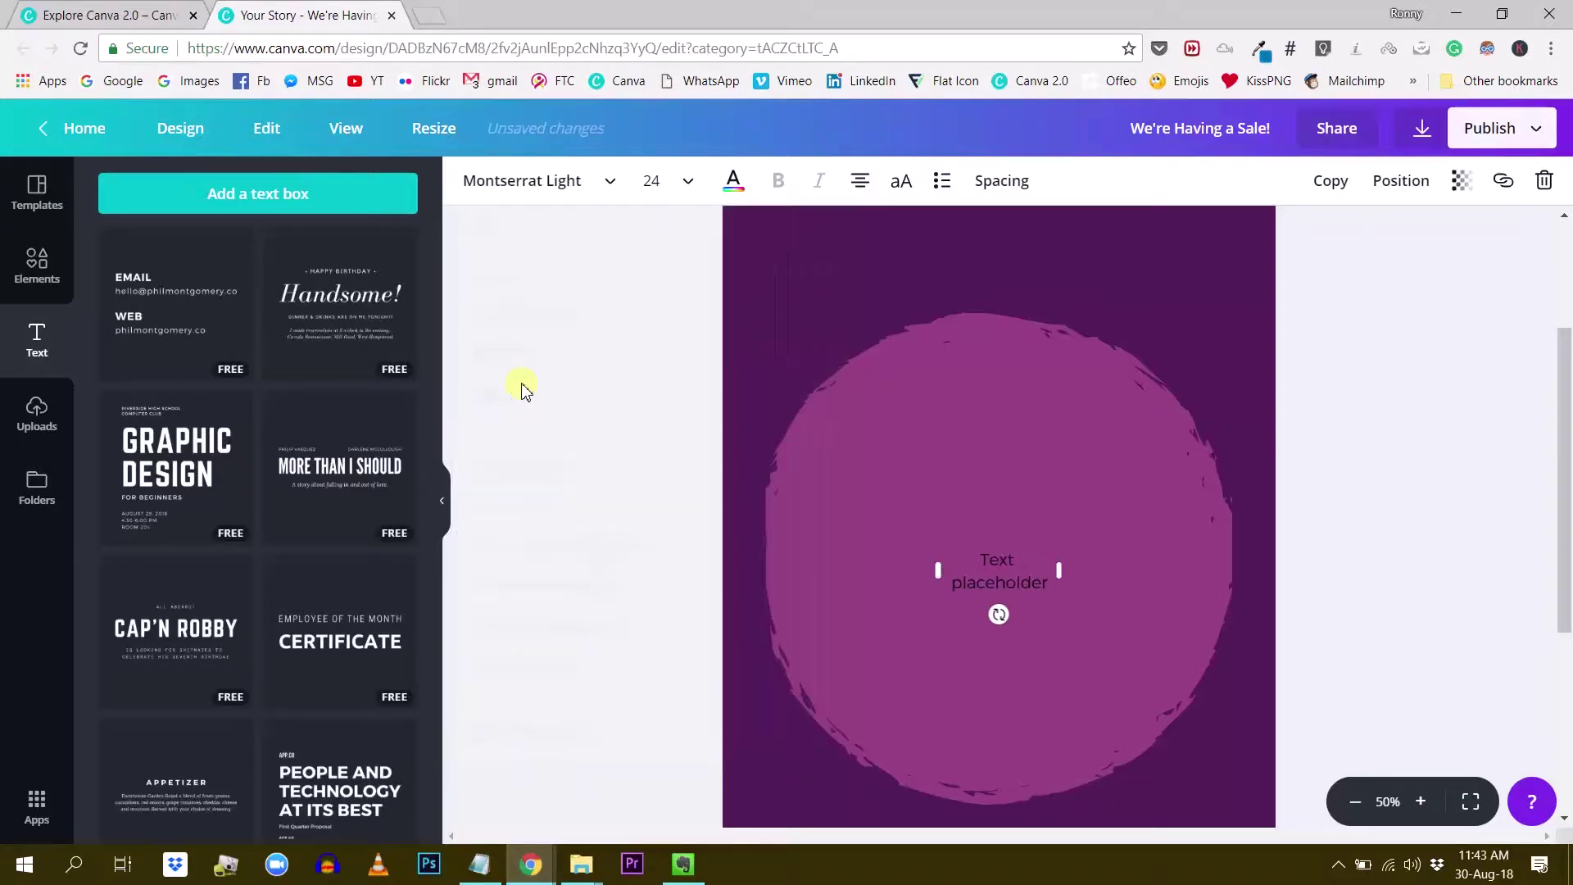
Step: Search the fonts for "be" and clear the search without choosing a new font
click(611, 181)
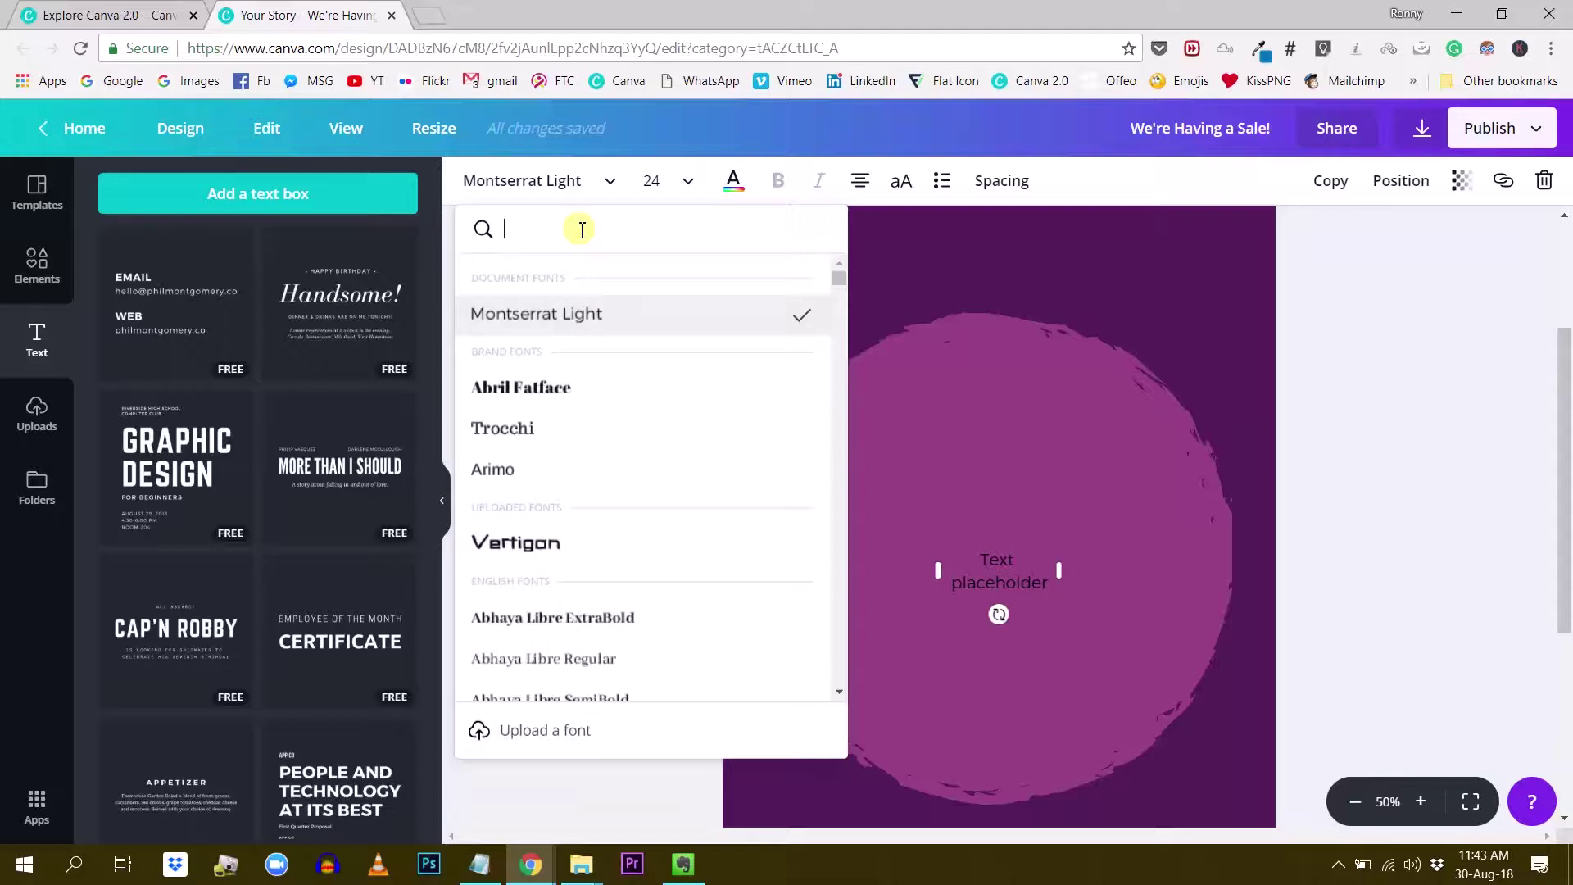
text(be)
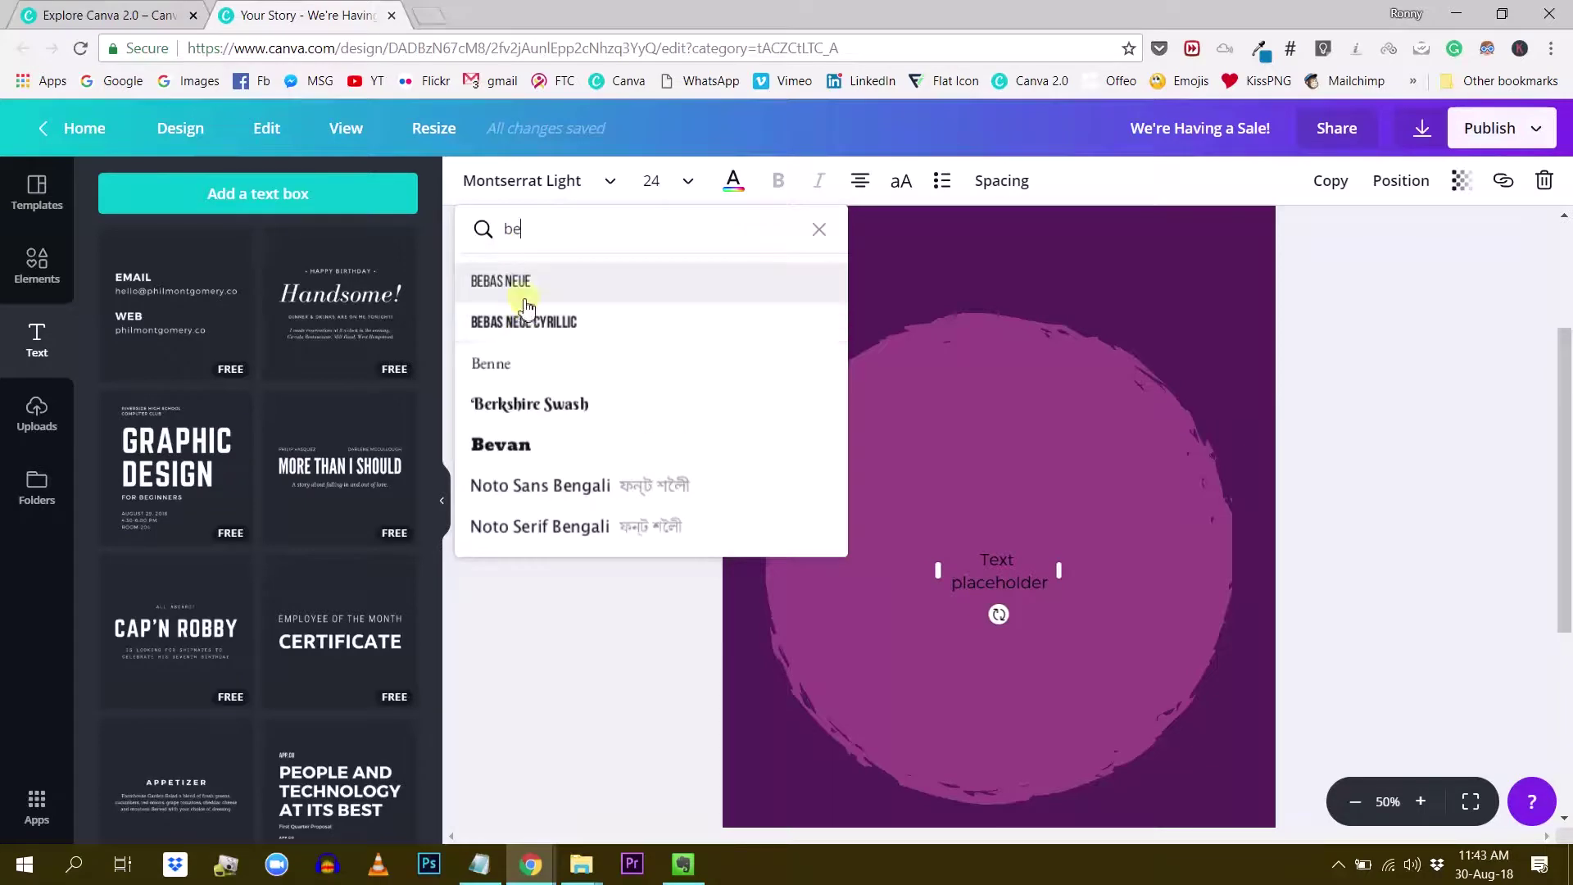
drag(551, 223, 483, 226)
click(818, 235)
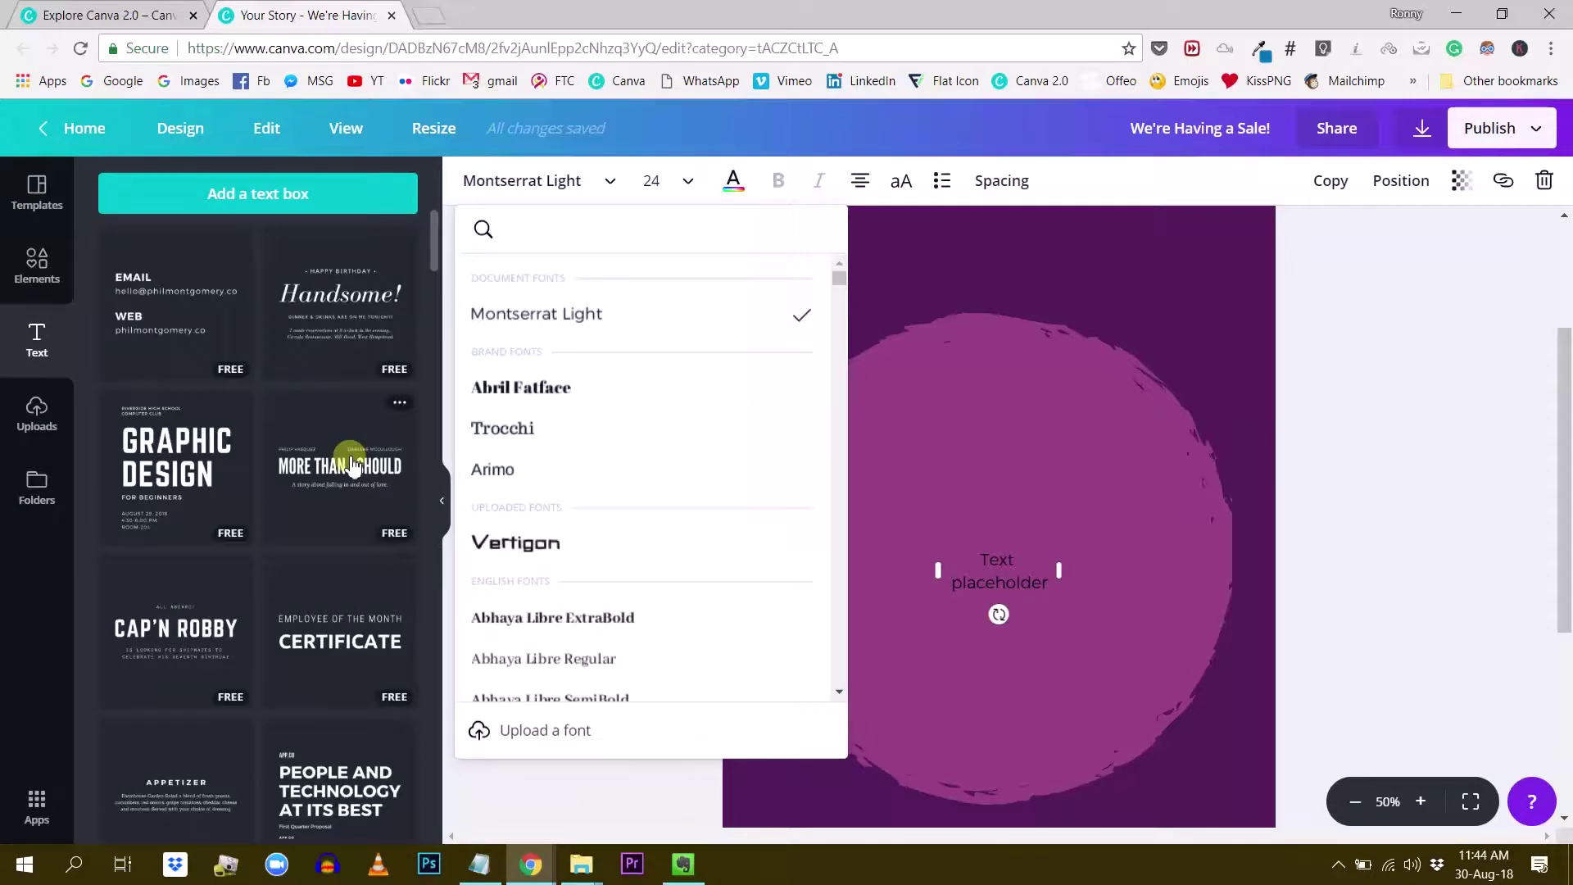
Step: Open the Brand Kit page for uploading a font and return to the sale design
click(555, 738)
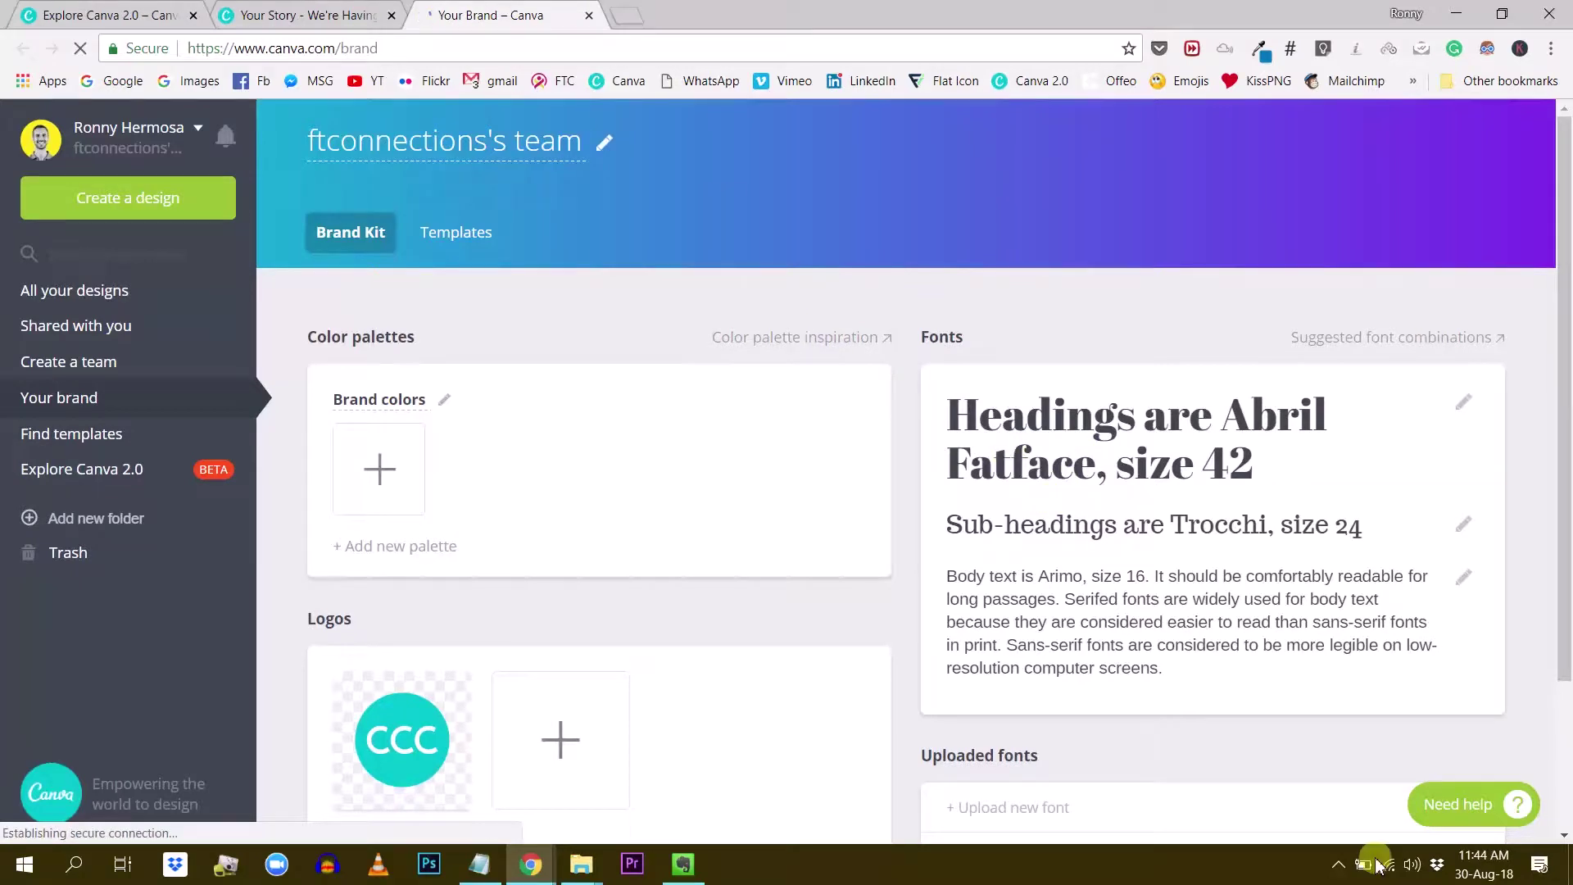
click(326, 15)
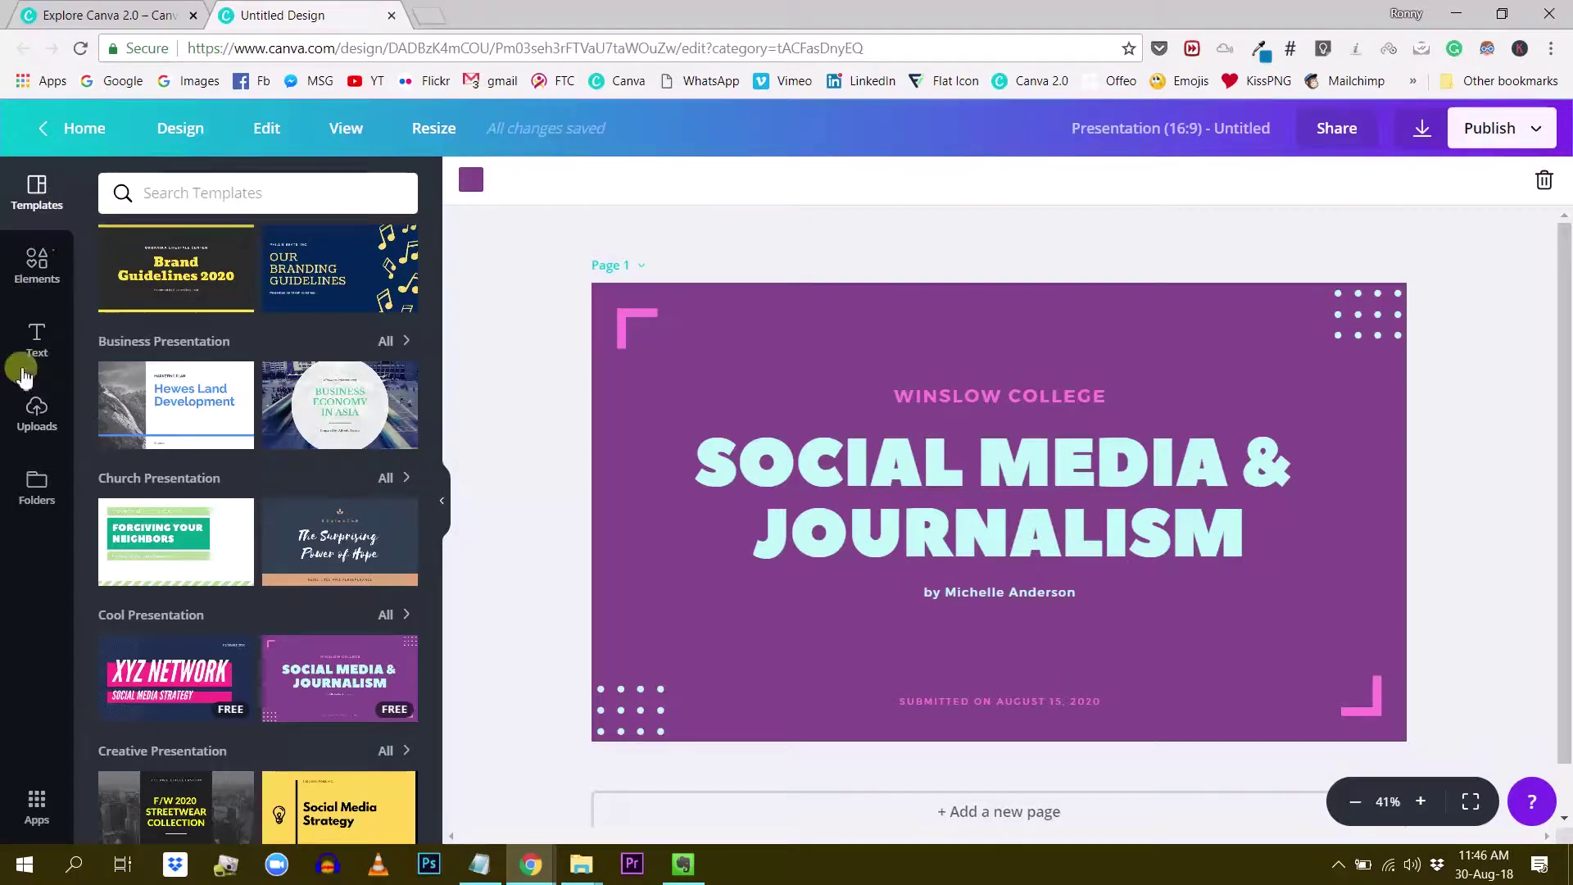
Step: Browse the photos, grids, shapes and other elements available for the Social Media & Journalism presentation
click(41, 267)
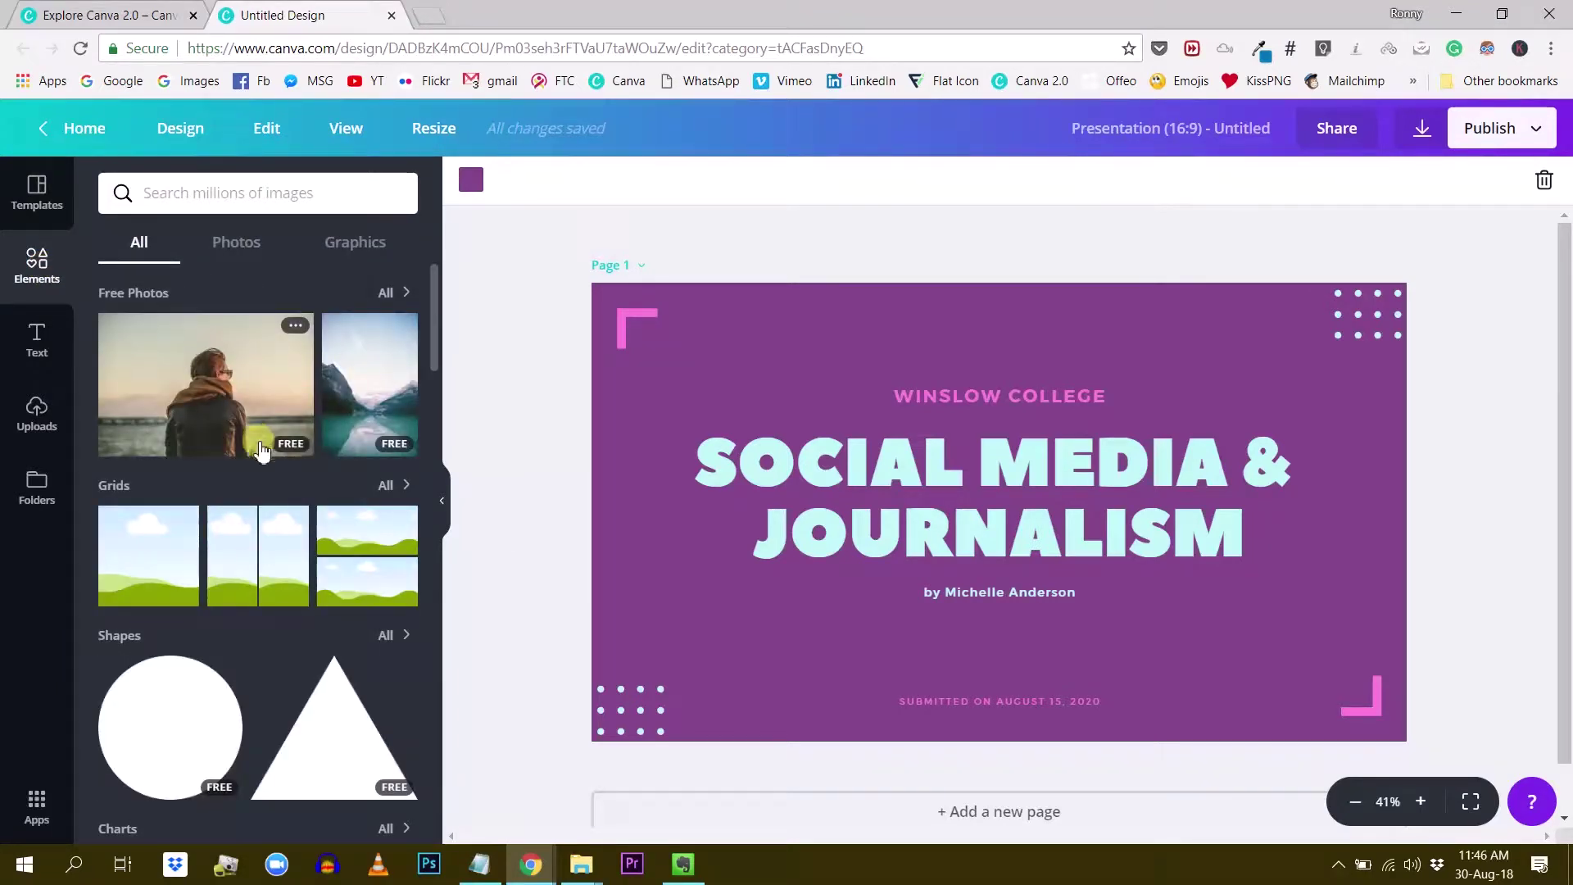
scroll(256, 447, down, 4)
scroll(256, 453, up, 4)
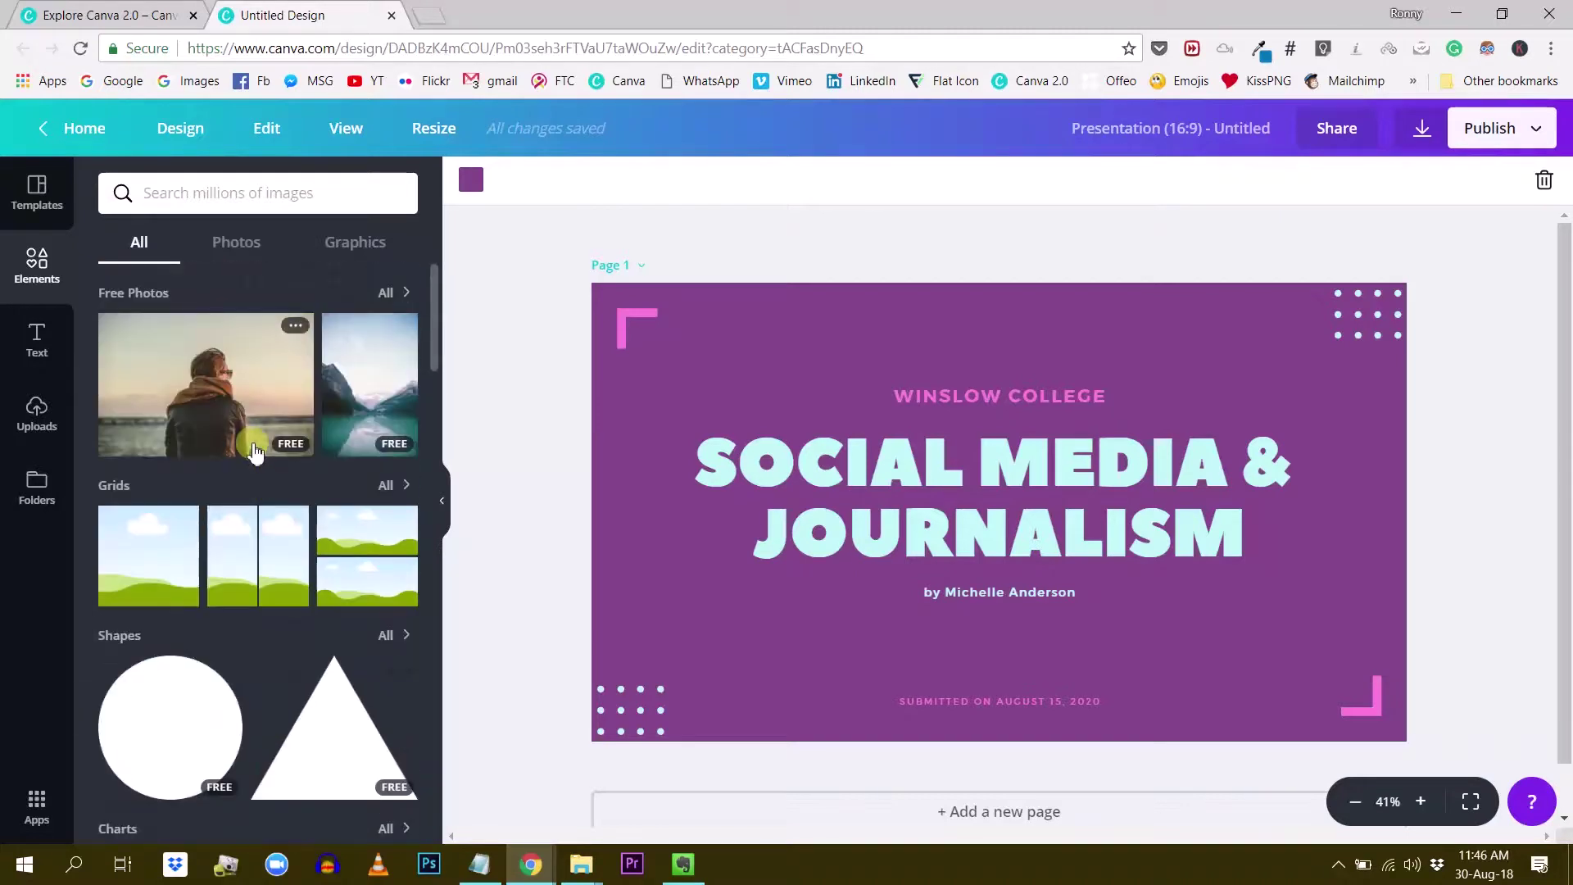
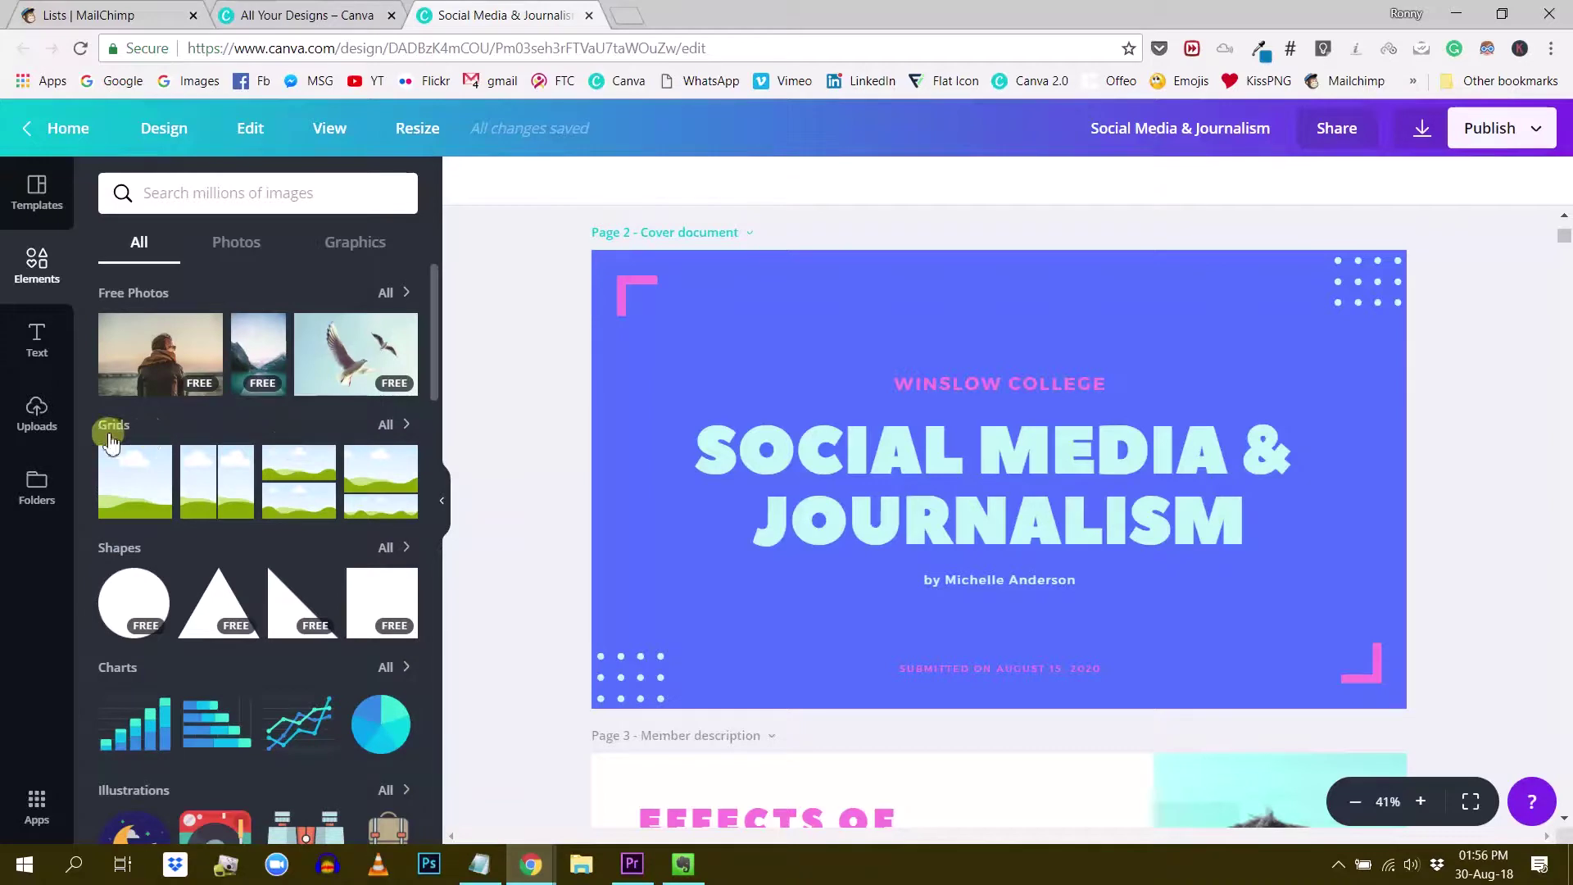
Step: Add a white square shape to the presentation's cover page and stretch it to cover the whole page
scroll(391, 574, down, 1)
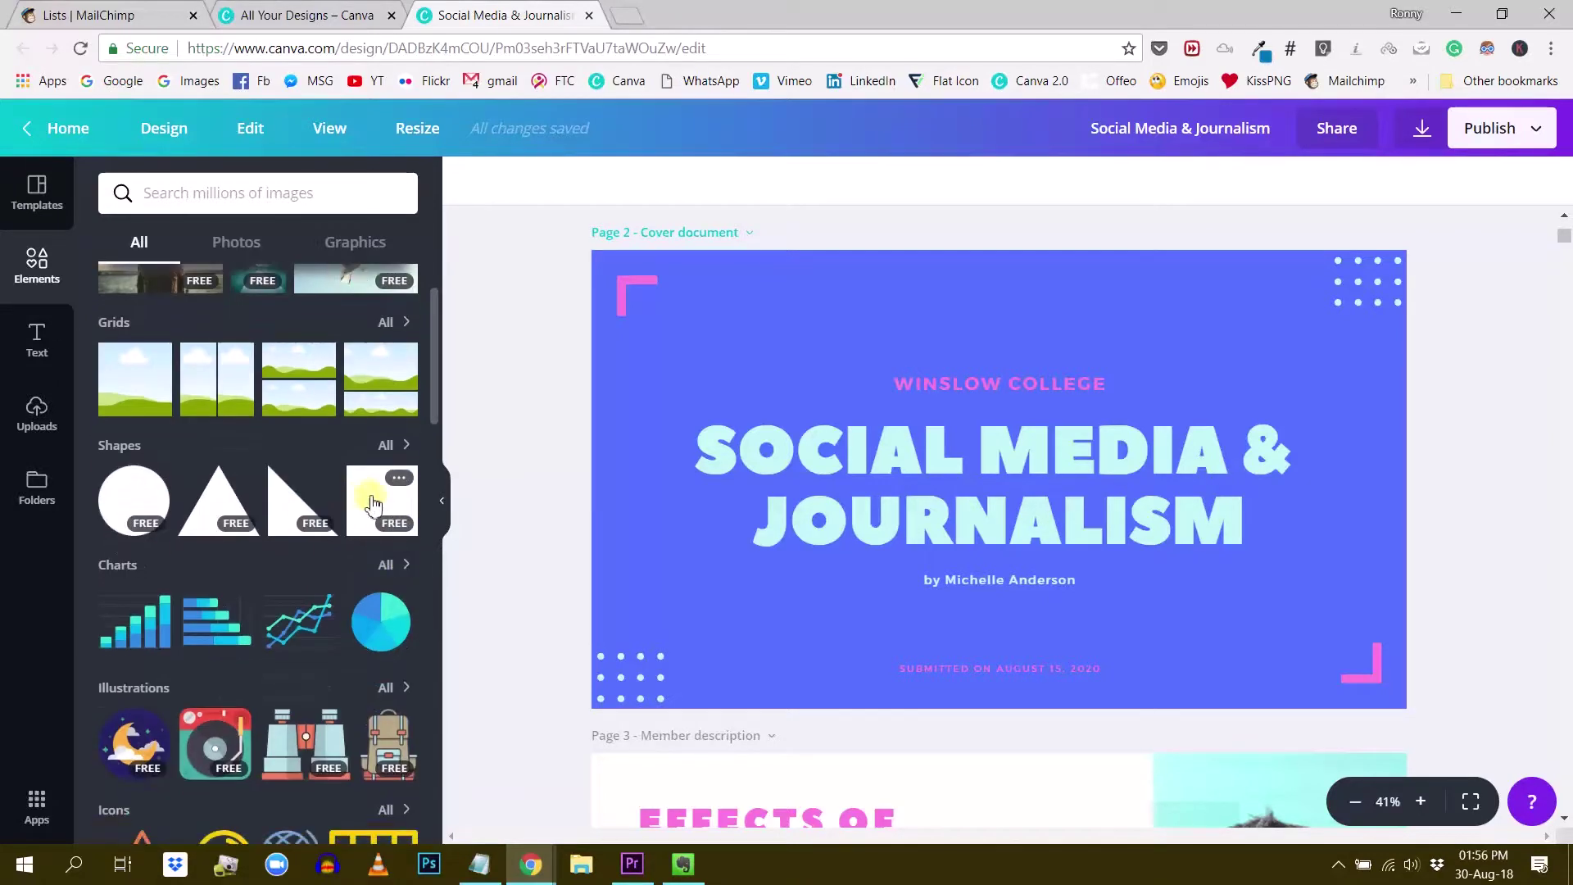
click(370, 496)
drag(954, 472, 734, 474)
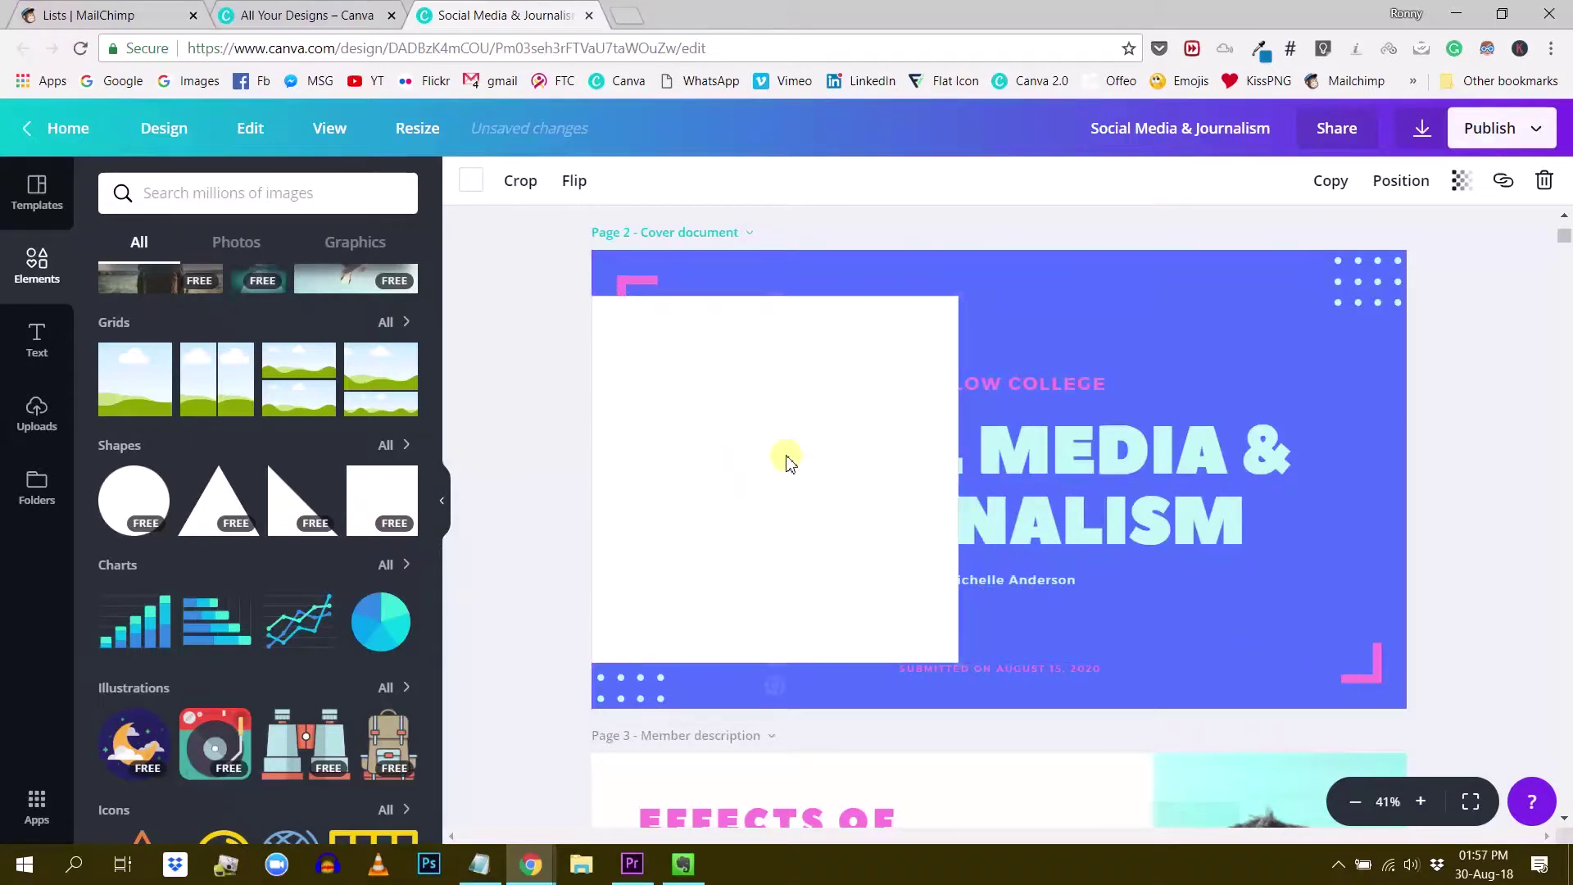
drag(958, 476, 1398, 509)
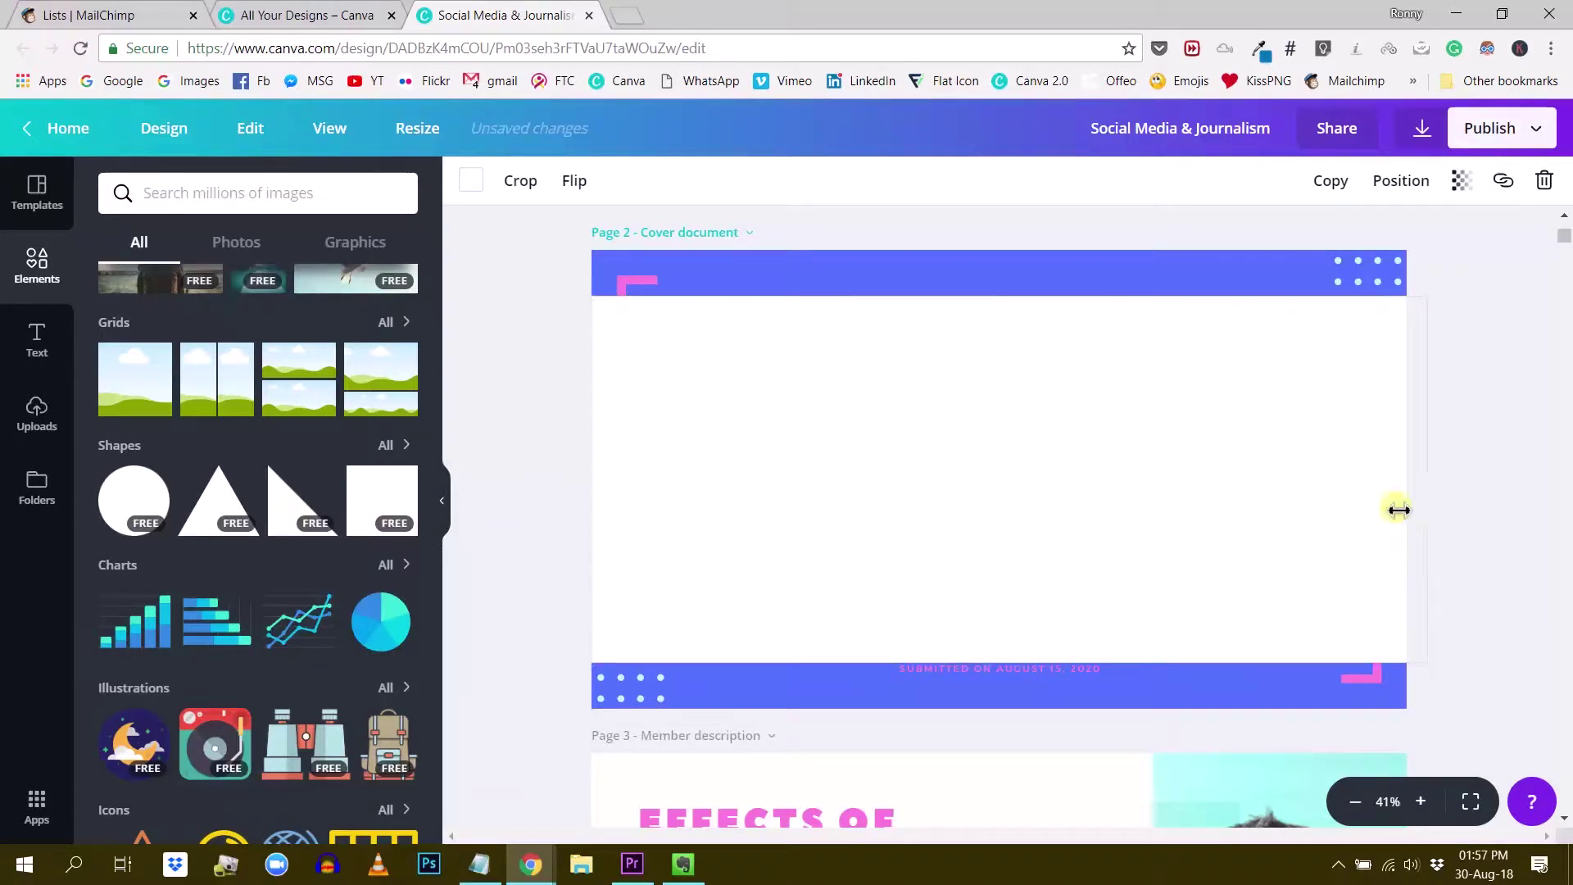
drag(1012, 300, 1014, 253)
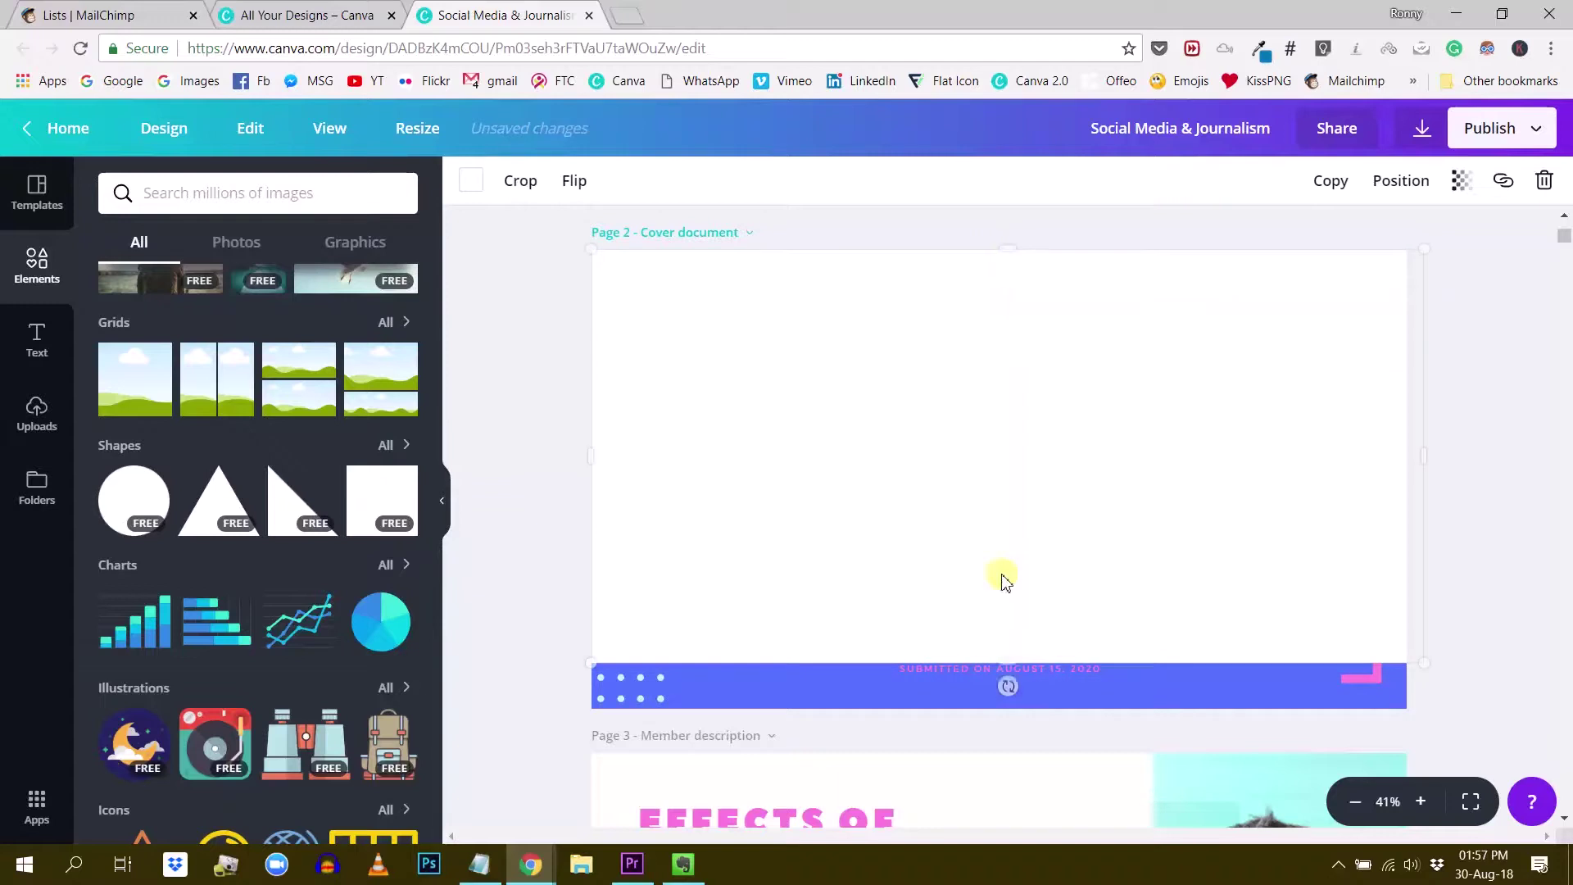
drag(1007, 664, 1016, 714)
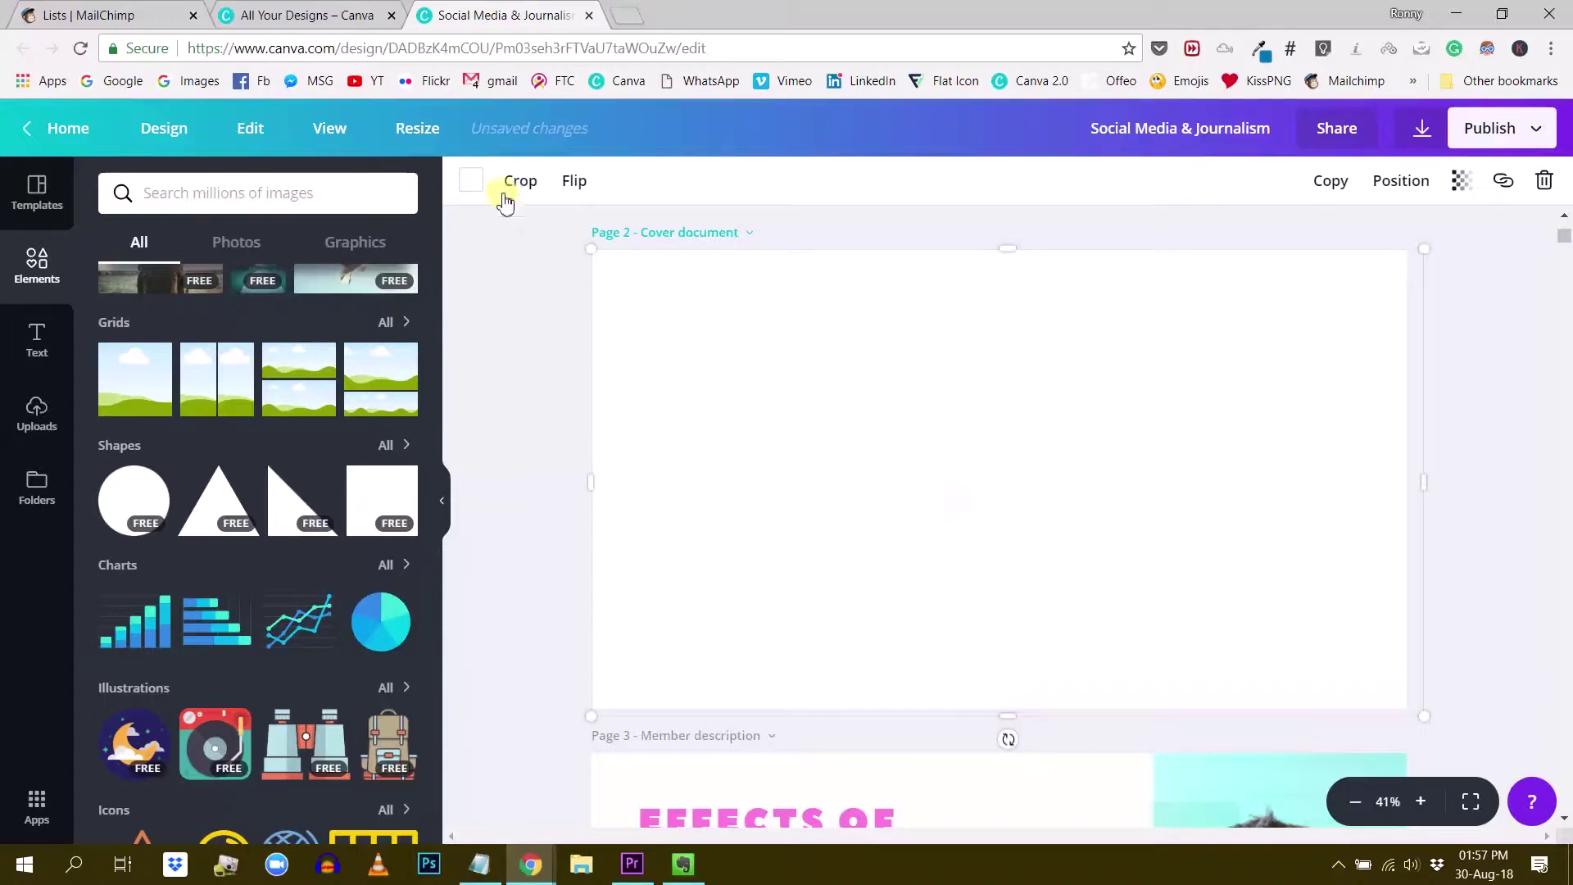
Step: Change the color of the shape covering the cover page to the default yellow
click(470, 180)
scroll(617, 418, down, 1)
click(625, 427)
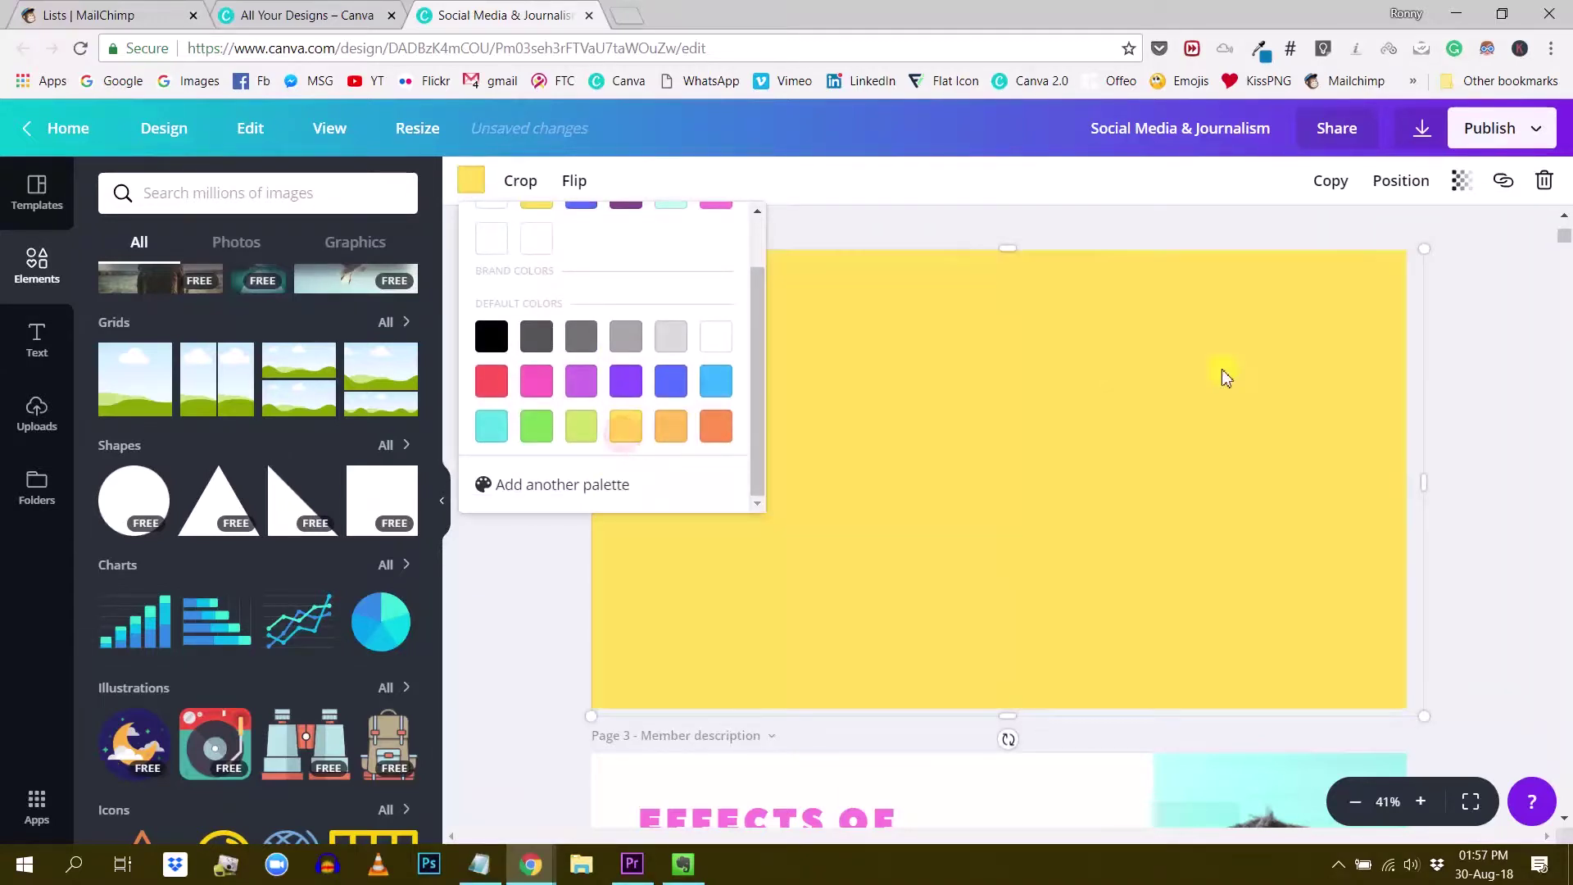
Step: Send the yellow shape backward behind the cover page's text, dots and corner marks, and deselect it
click(1397, 181)
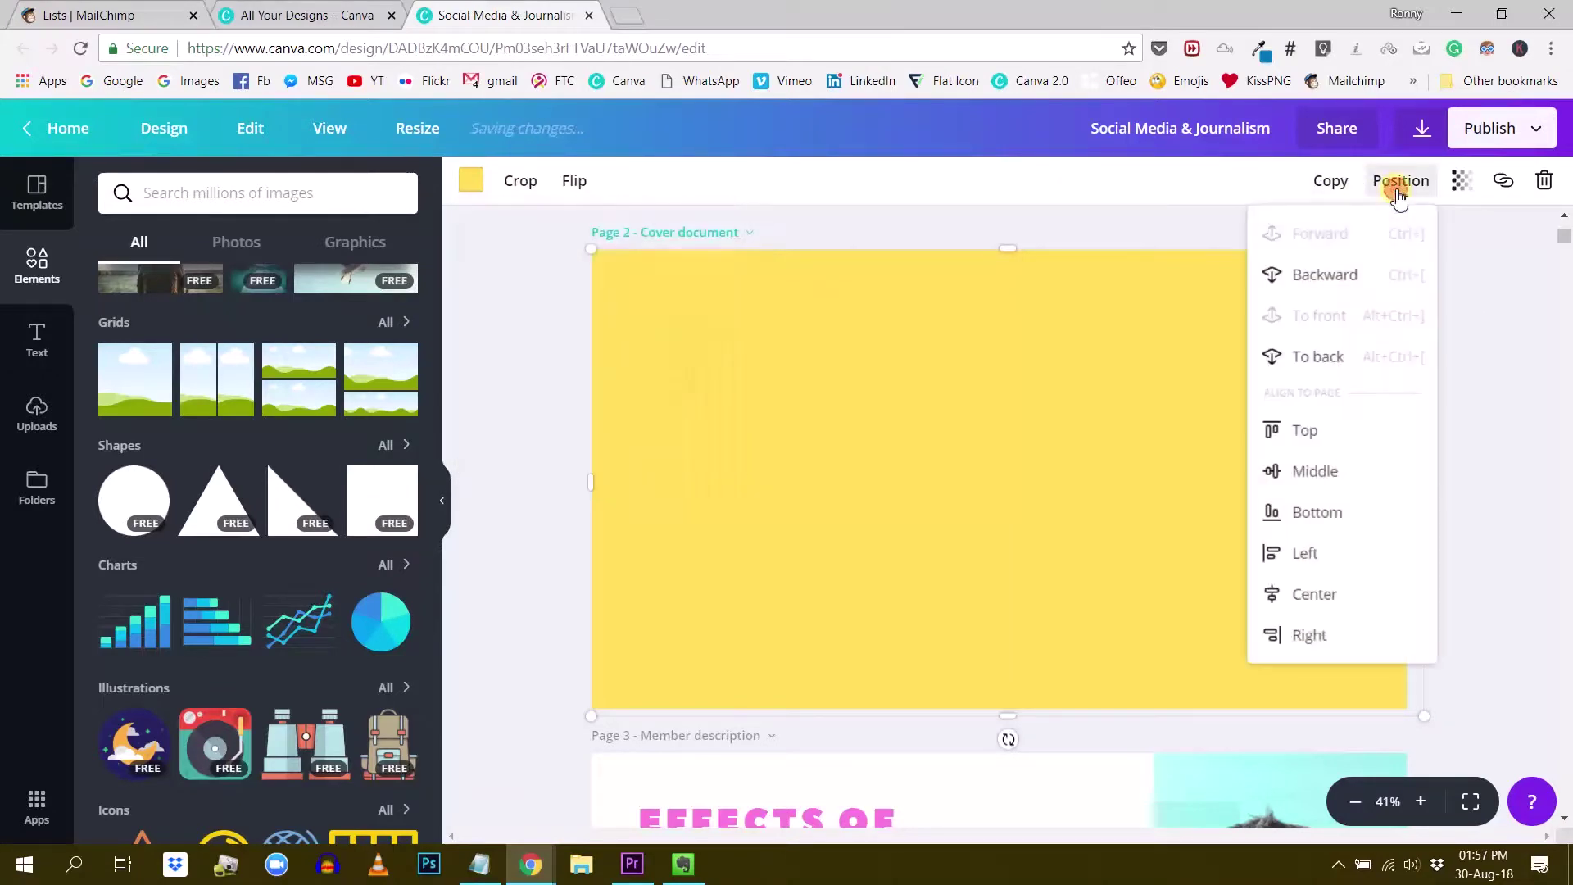
click(1343, 283)
click(1344, 283)
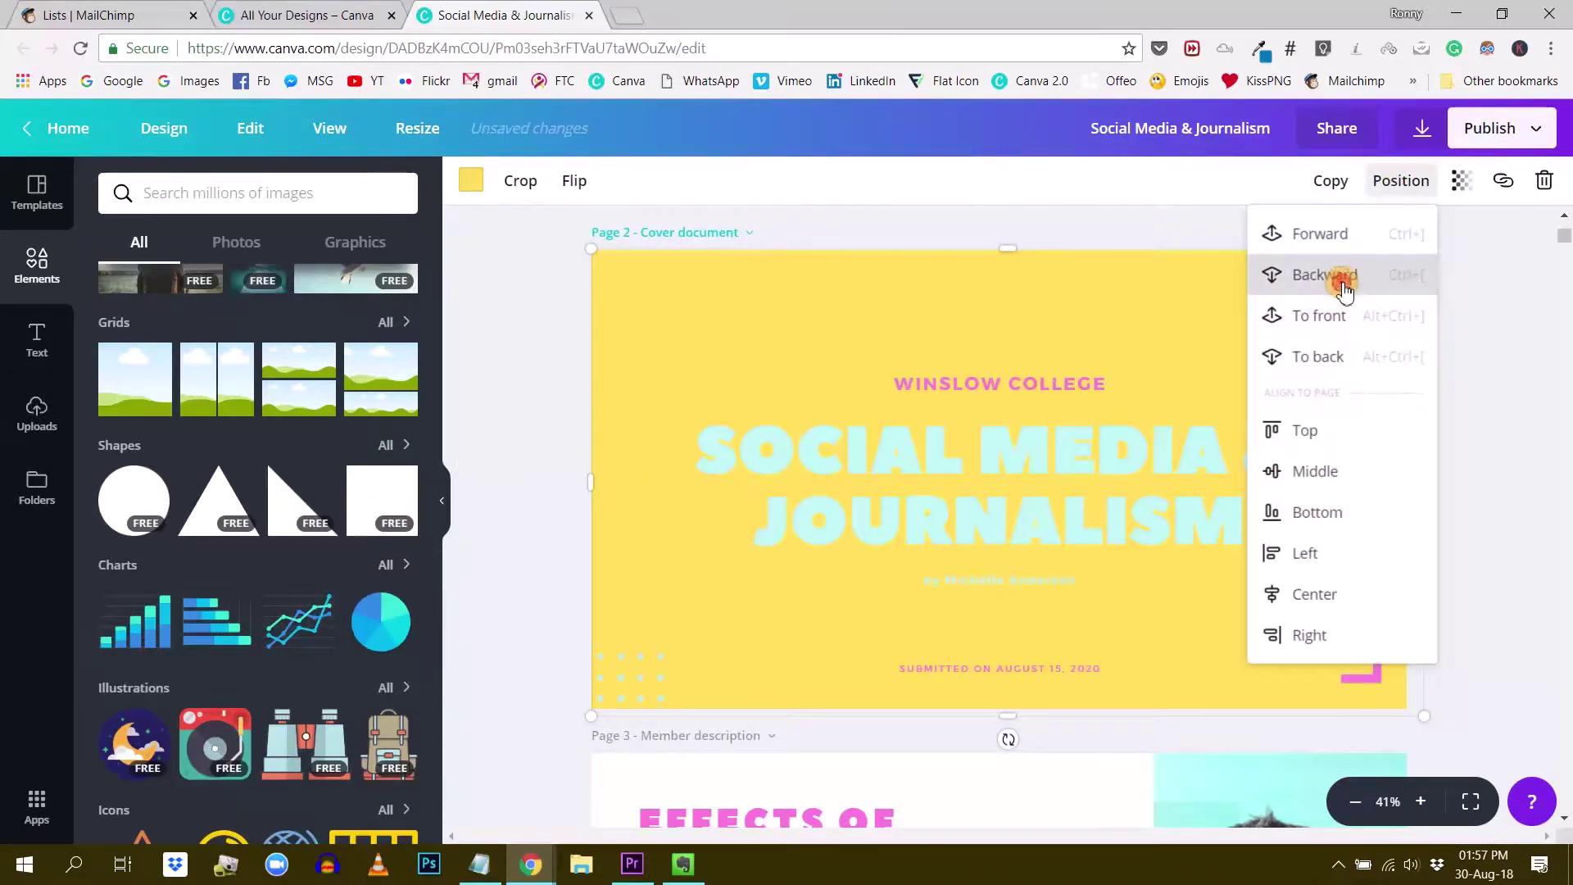
click(1343, 282)
click(516, 412)
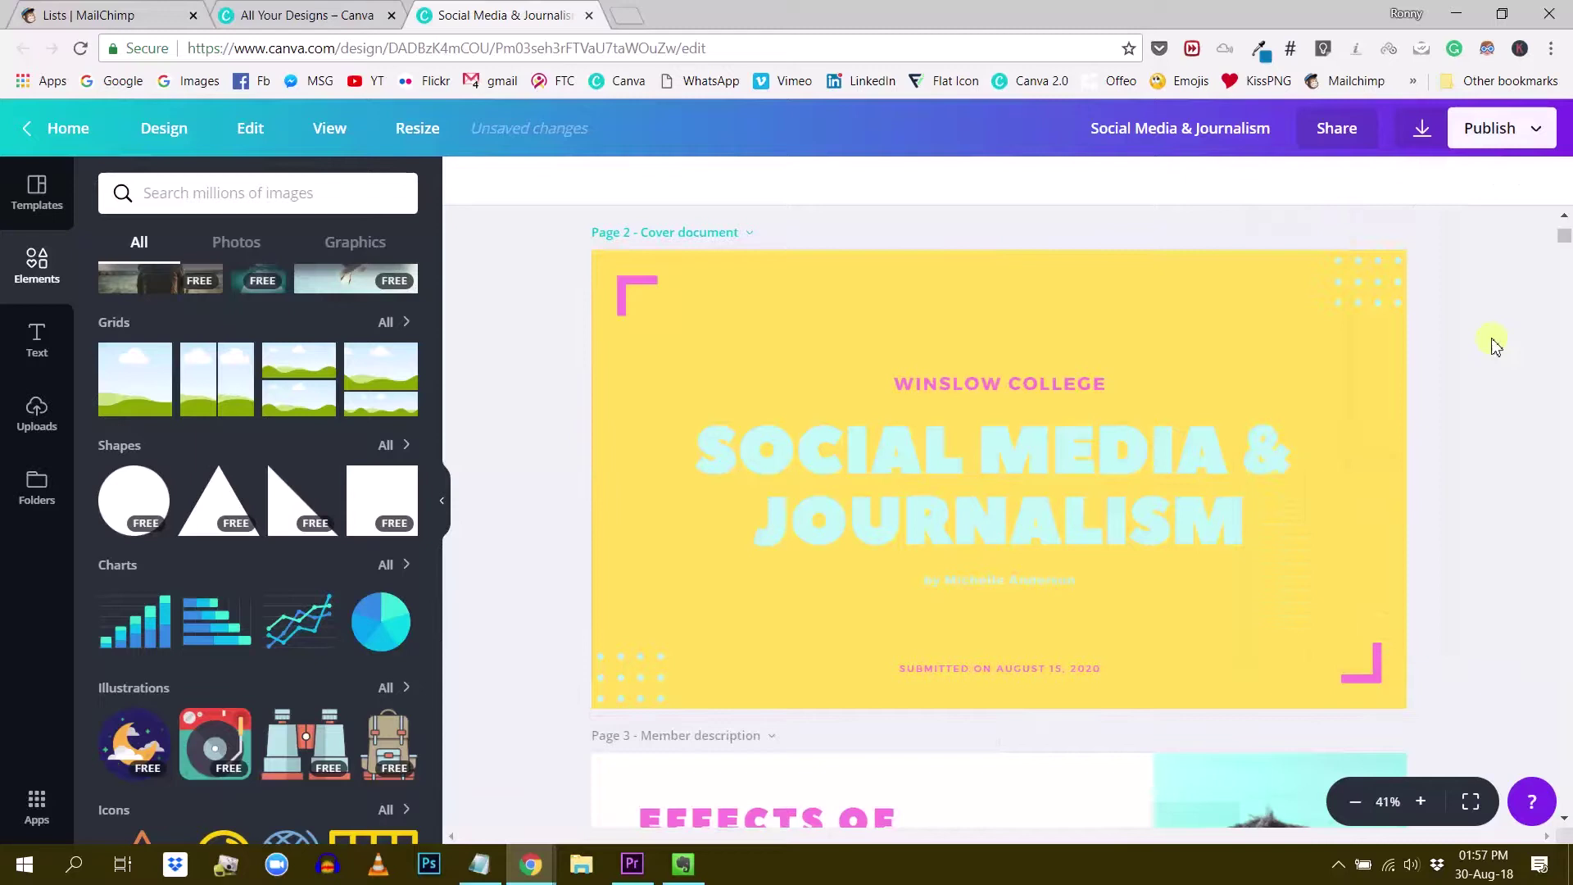
click(1527, 425)
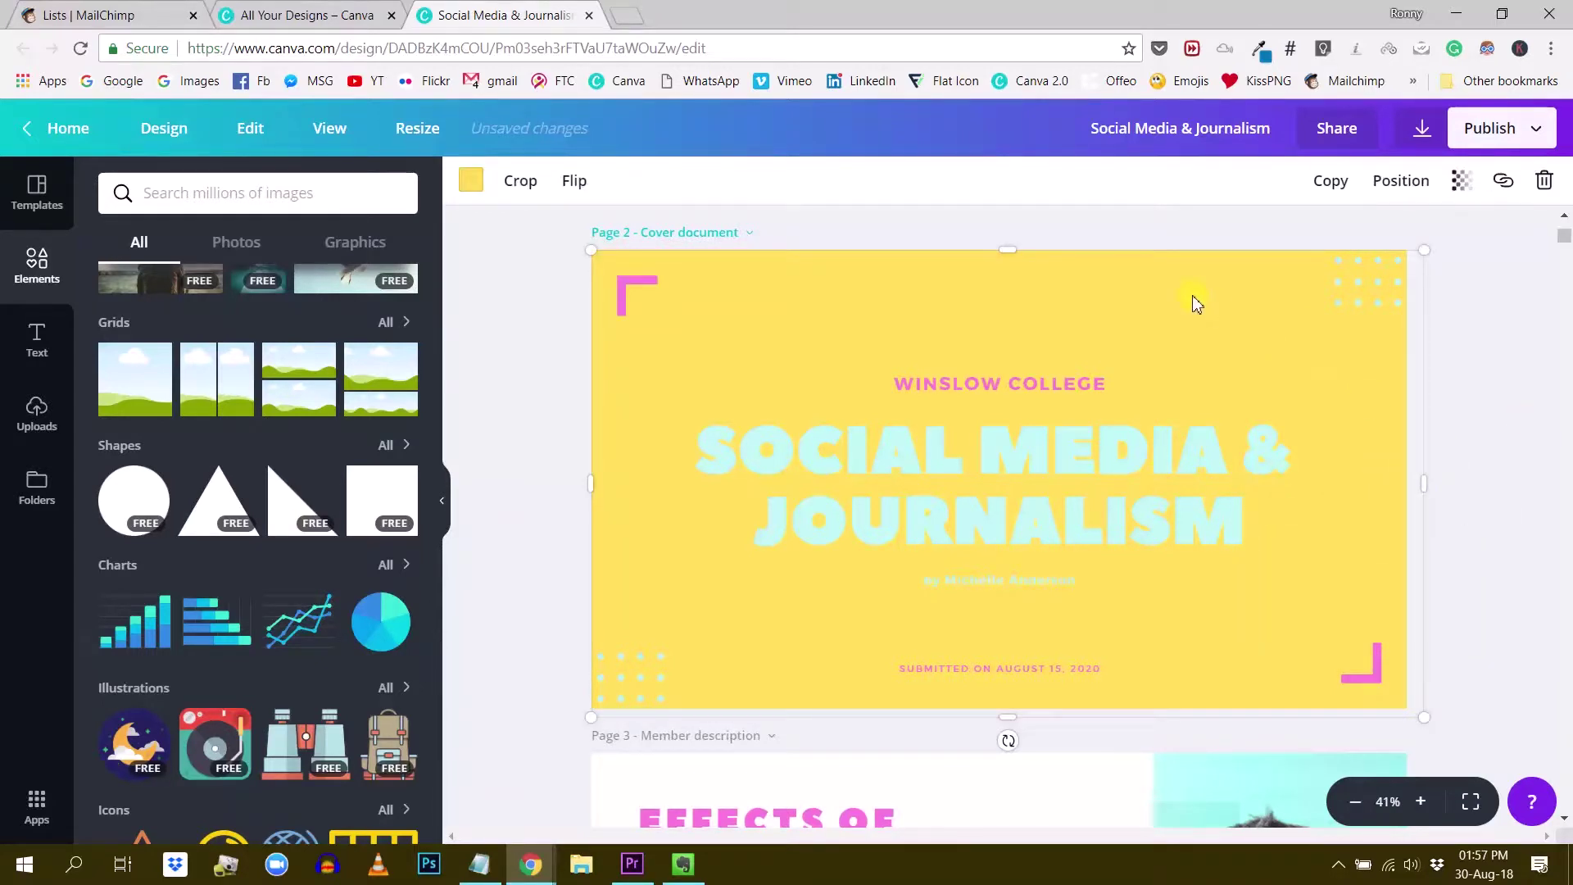
click(517, 449)
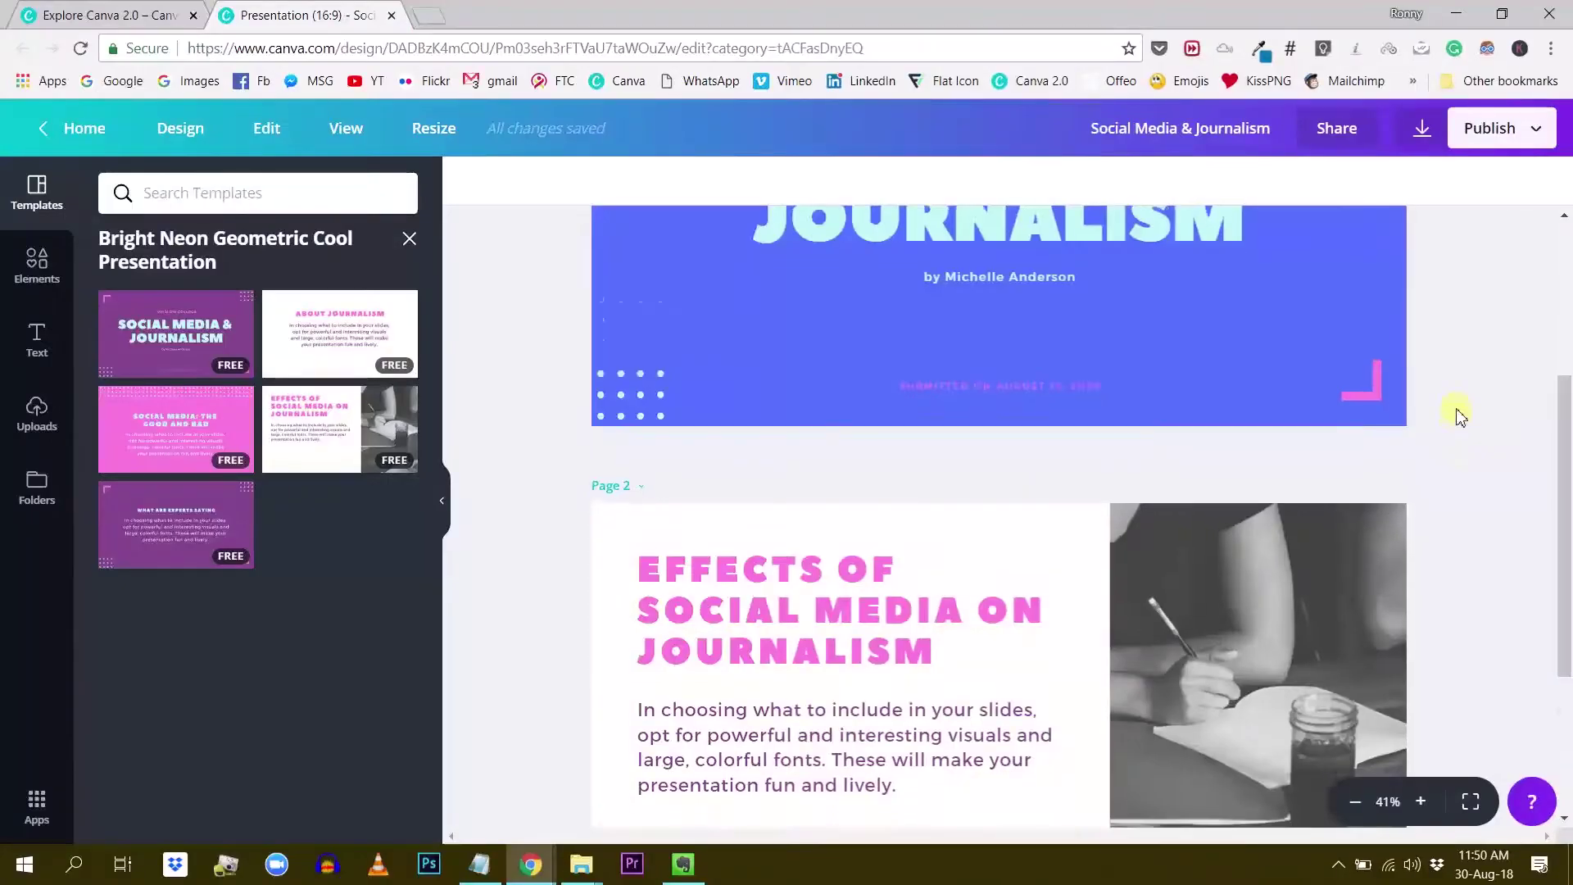
Step: Shift the photo on page 2 toward the text, away from the page's right edge
scroll(1454, 418, down, 3)
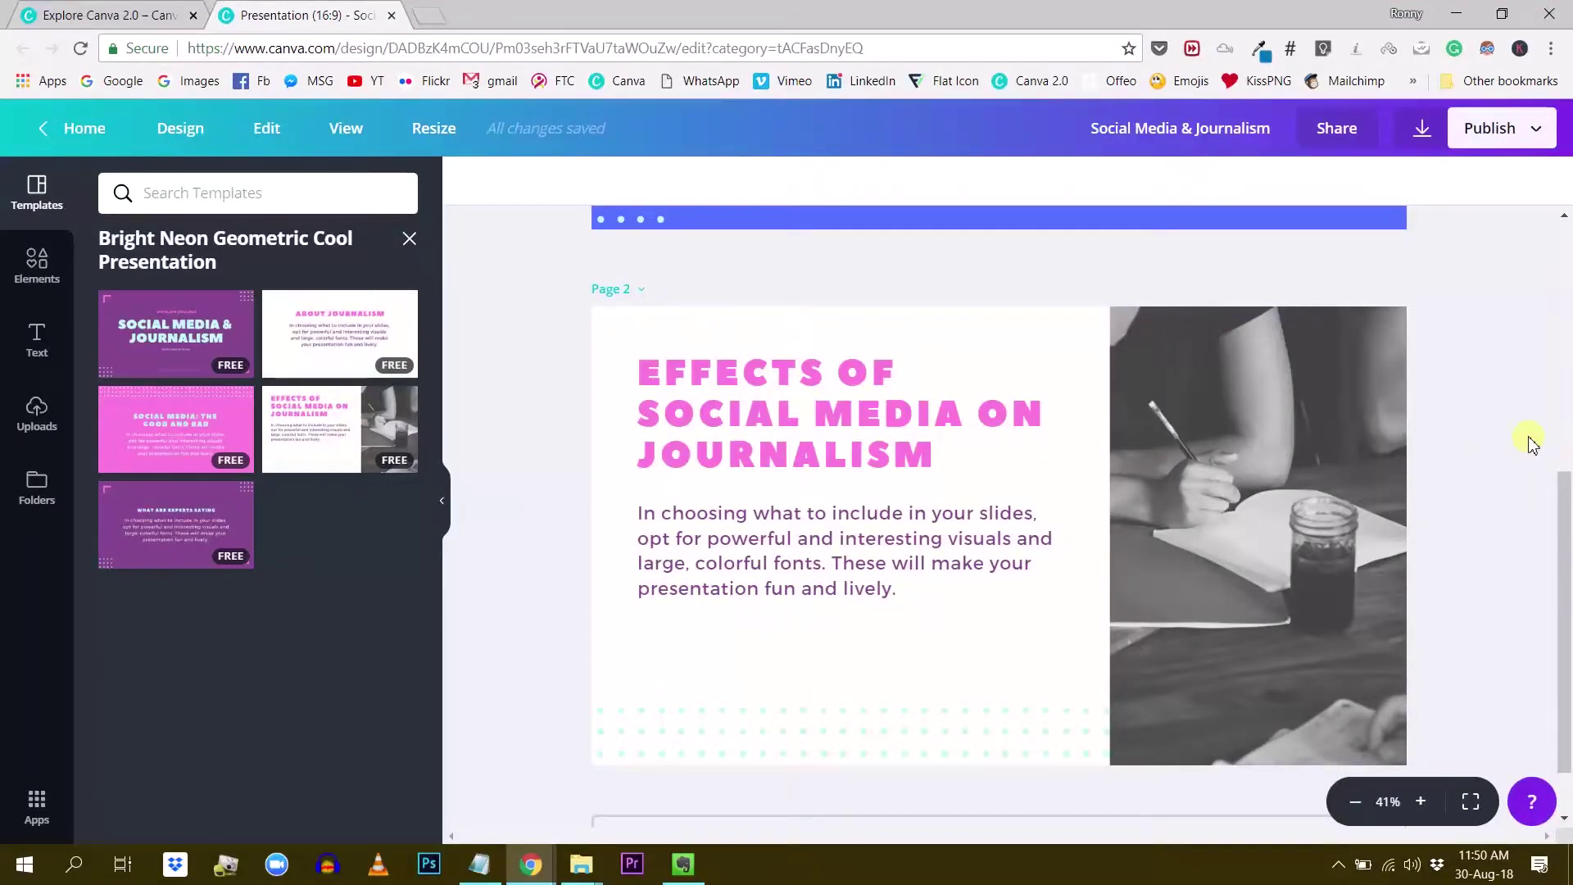
click(1202, 514)
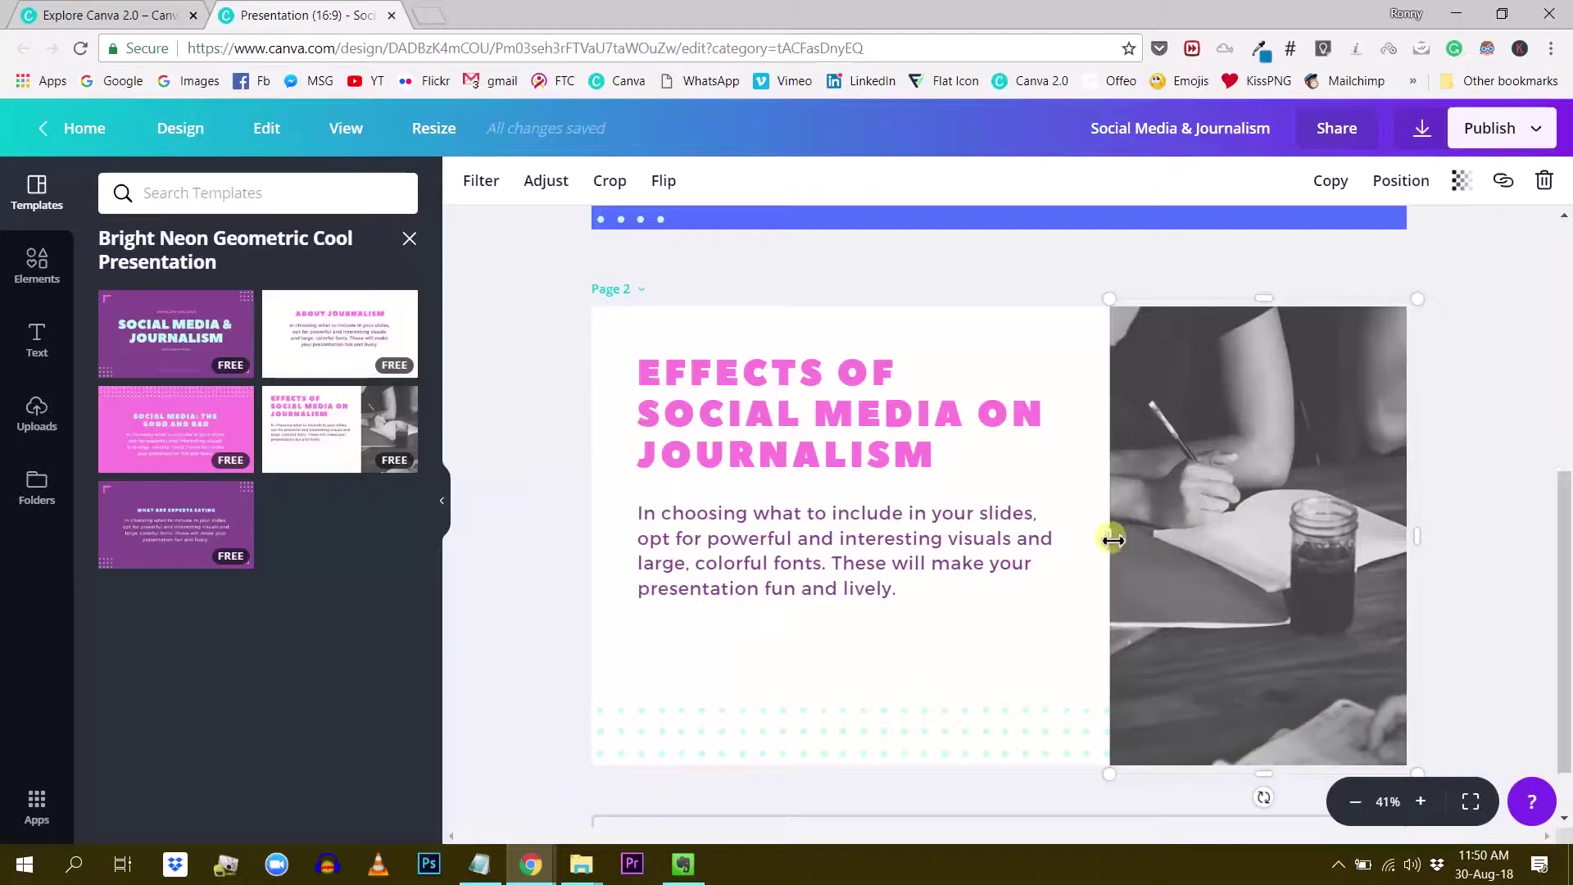
mouse_move(1227, 451)
mouse_down()
mouse_move(1218, 386)
mouse_move(885, 372)
mouse_move(1123, 374)
mouse_move(1123, 450)
mouse_move(1151, 421)
mouse_move(1216, 421)
mouse_up()
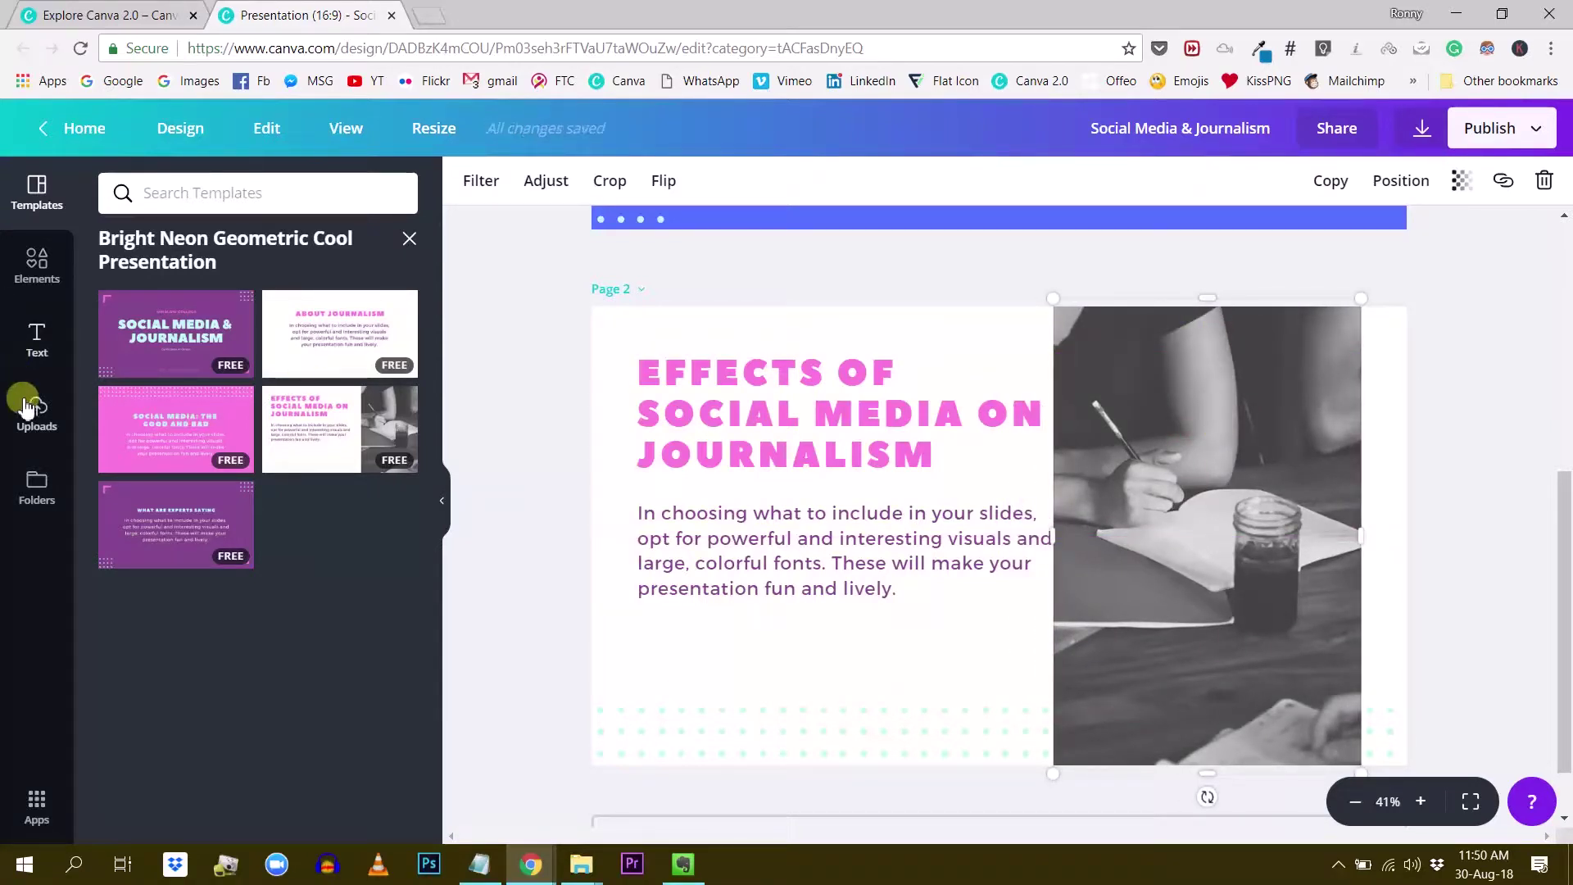
Step: Replace the photo on page 2 with the uploaded portrait of the man in glasses against a turquoise background
click(43, 485)
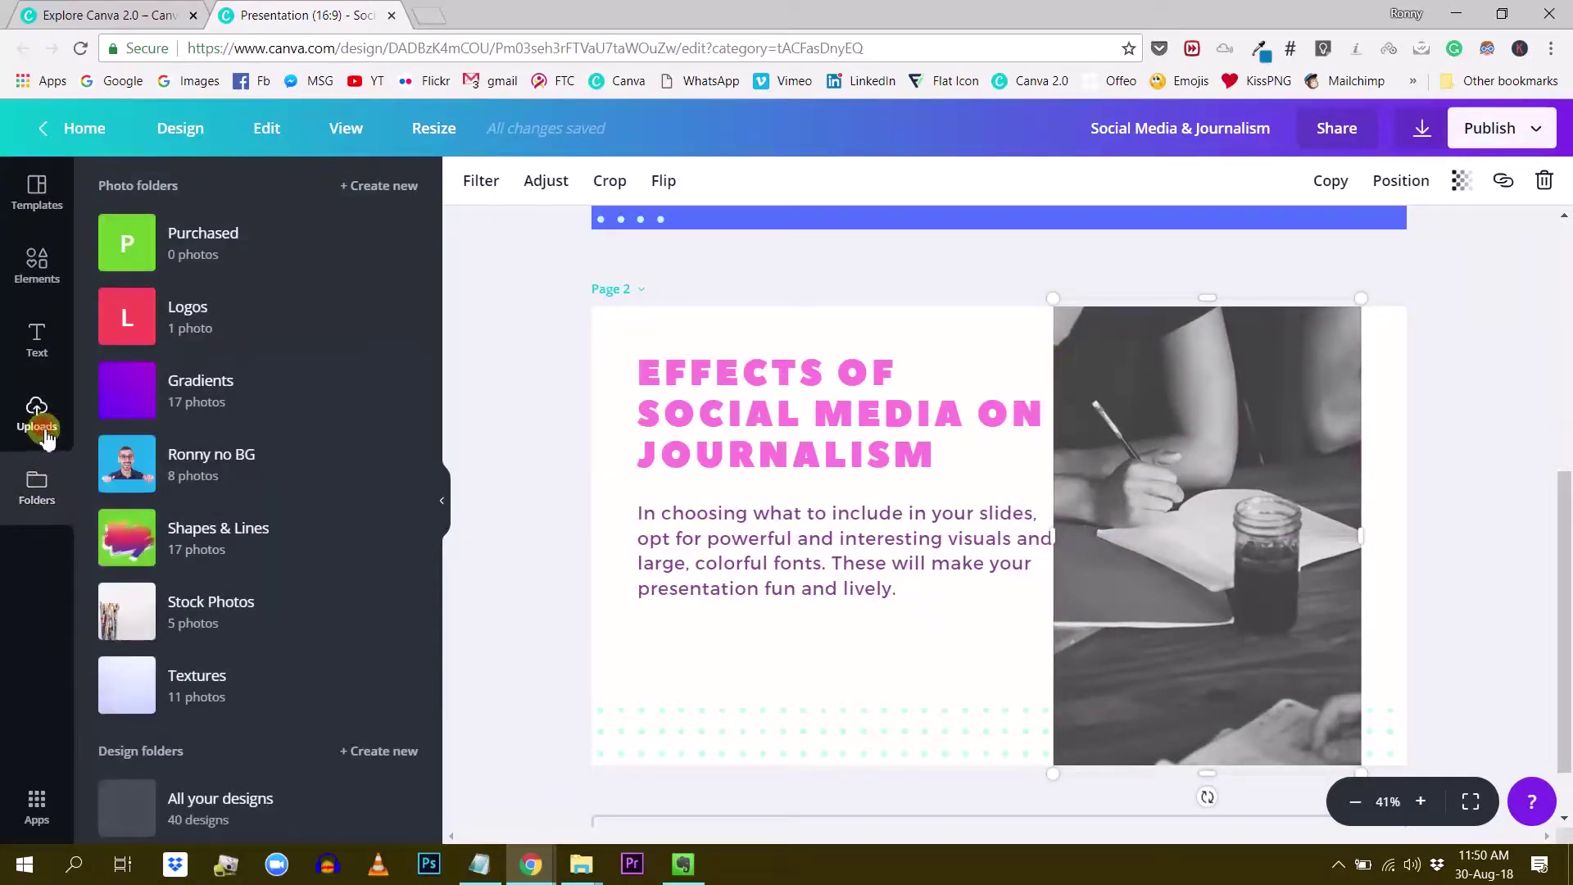
click(36, 409)
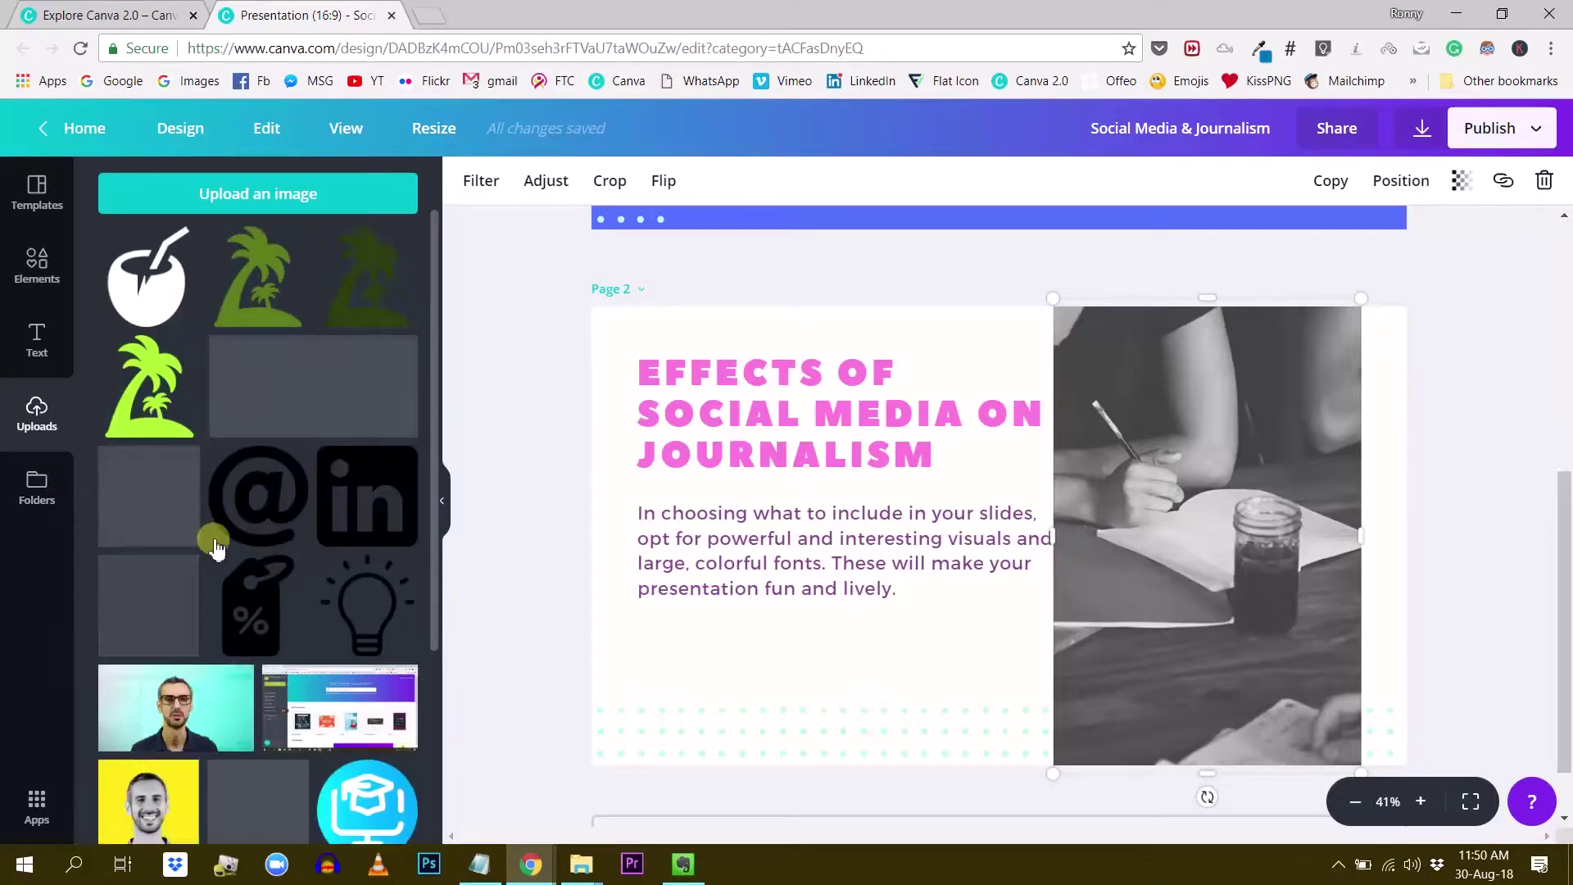
scroll(211, 532, down, 3)
drag(1176, 543, 1257, 543)
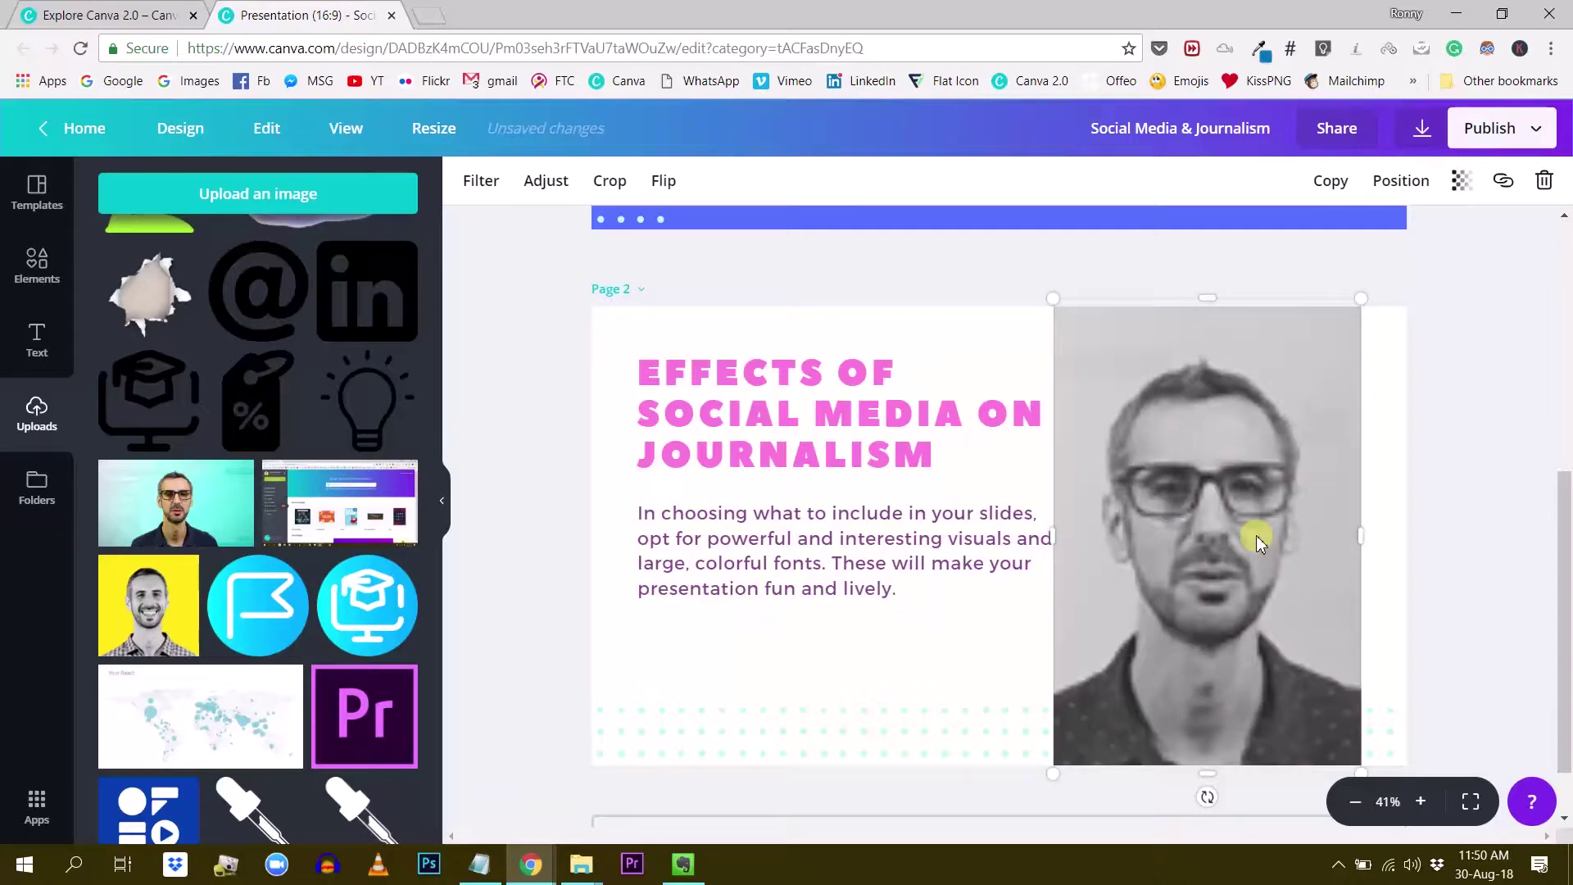
Step: Move the portrait flush against the page's right edge and narrow it from the text side so the face stays centered
drag(1245, 393, 1306, 357)
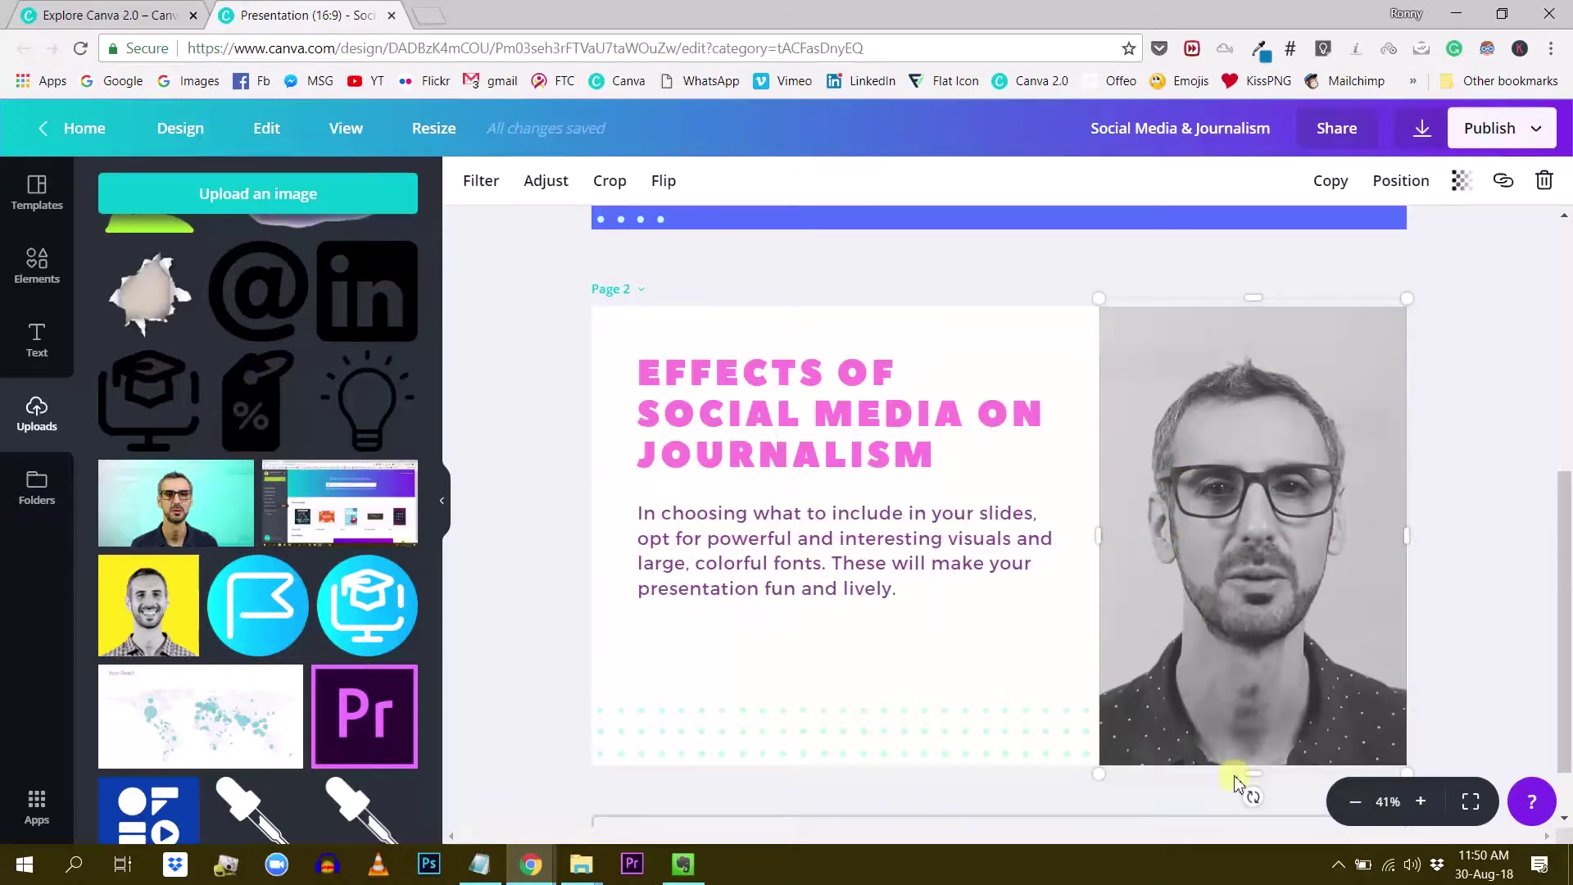
mouse_move(1105, 543)
mouse_down()
mouse_move(1267, 541)
mouse_move(1129, 555)
mouse_up()
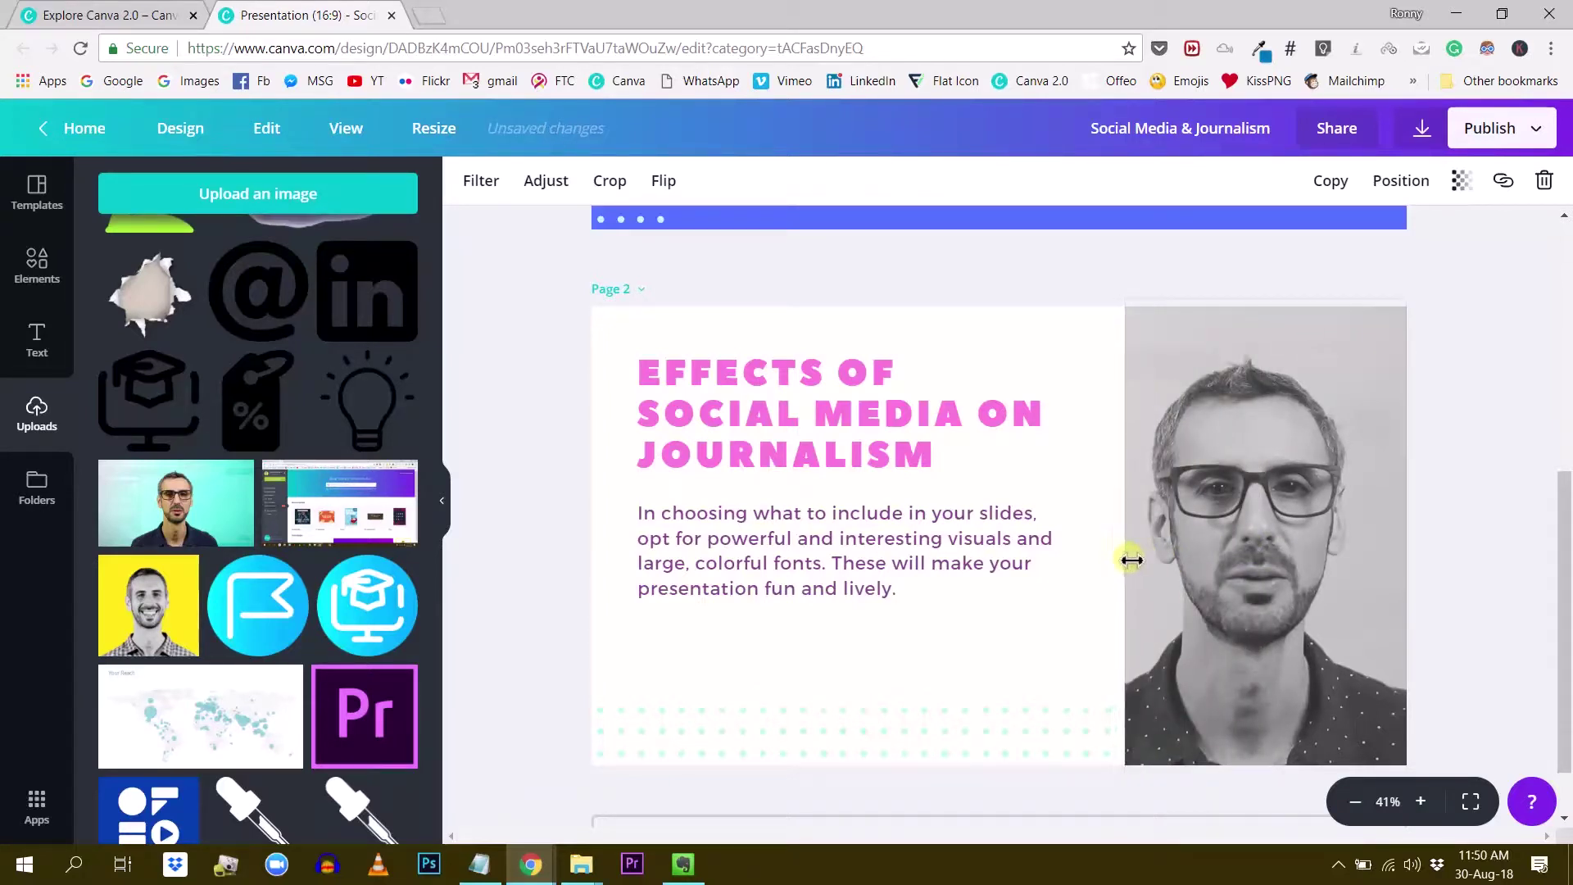
mouse_move(1271, 310)
mouse_down()
mouse_move(1271, 377)
mouse_move(1271, 316)
mouse_up()
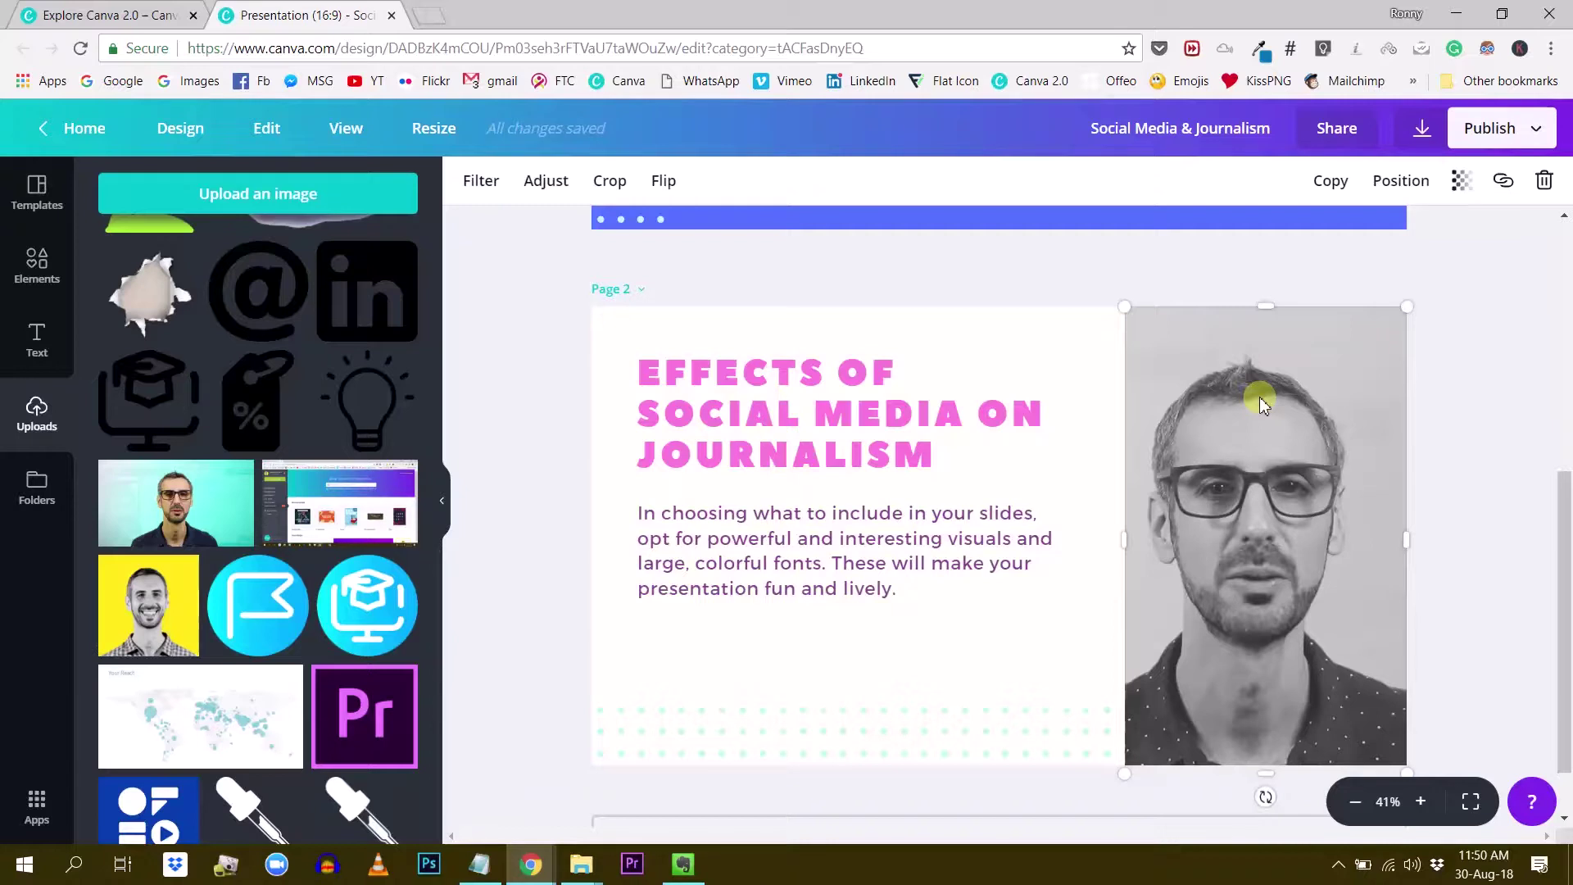
drag(1409, 547, 1384, 549)
drag(1263, 527, 1281, 529)
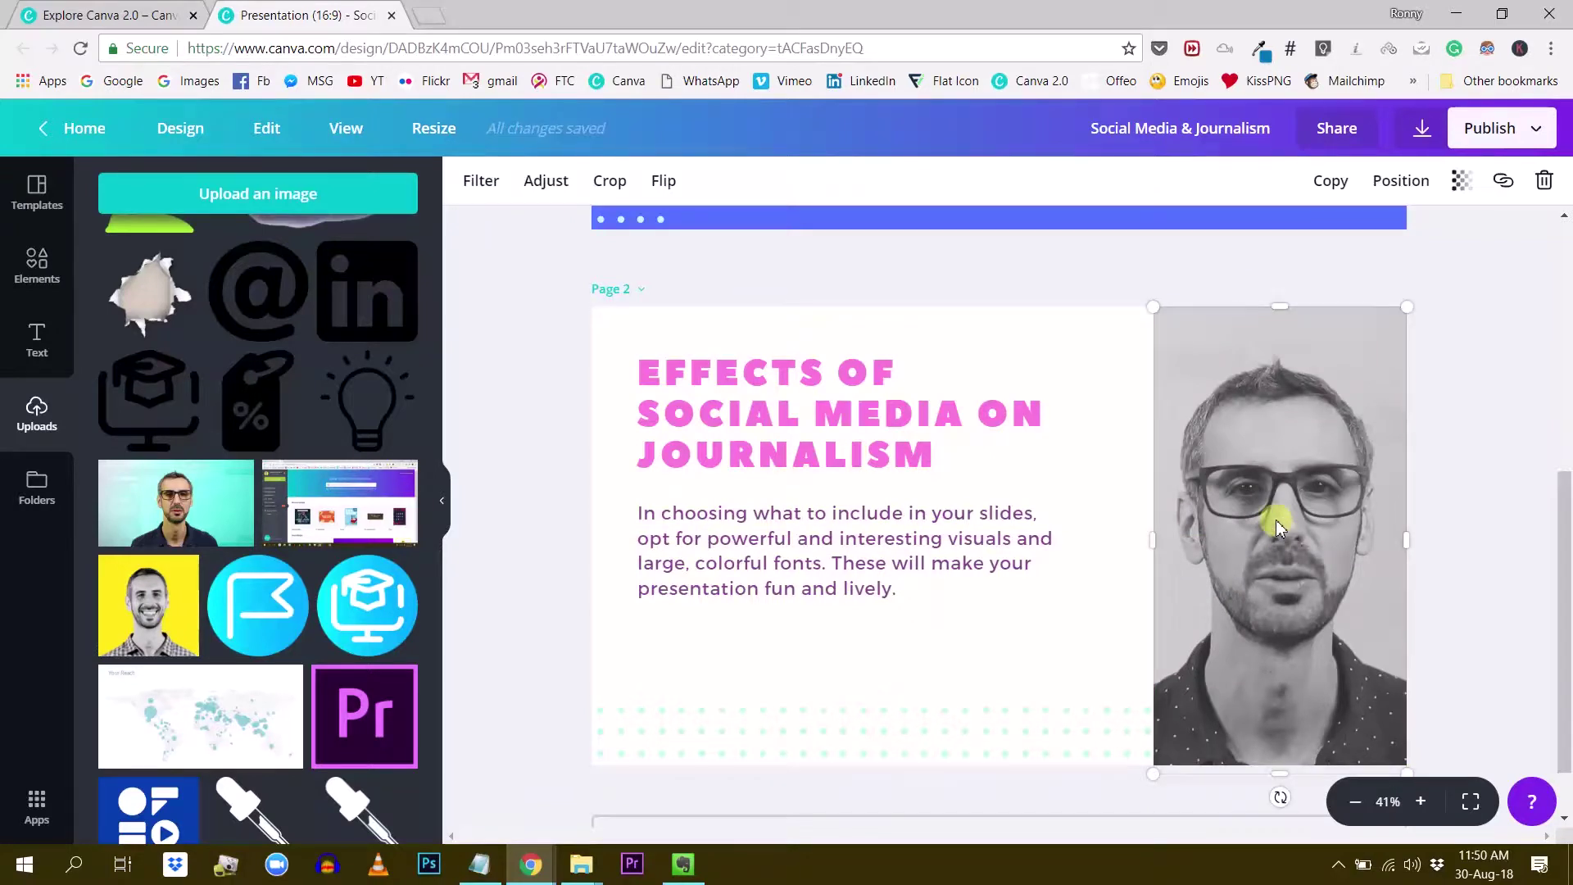
mouse_move(1290, 303)
mouse_down()
mouse_move(1289, 340)
mouse_move(1288, 305)
mouse_up()
Step: Nudge the page 2 heading slightly down and line up the portrait's upper edge with the page's upper edge
click(698, 432)
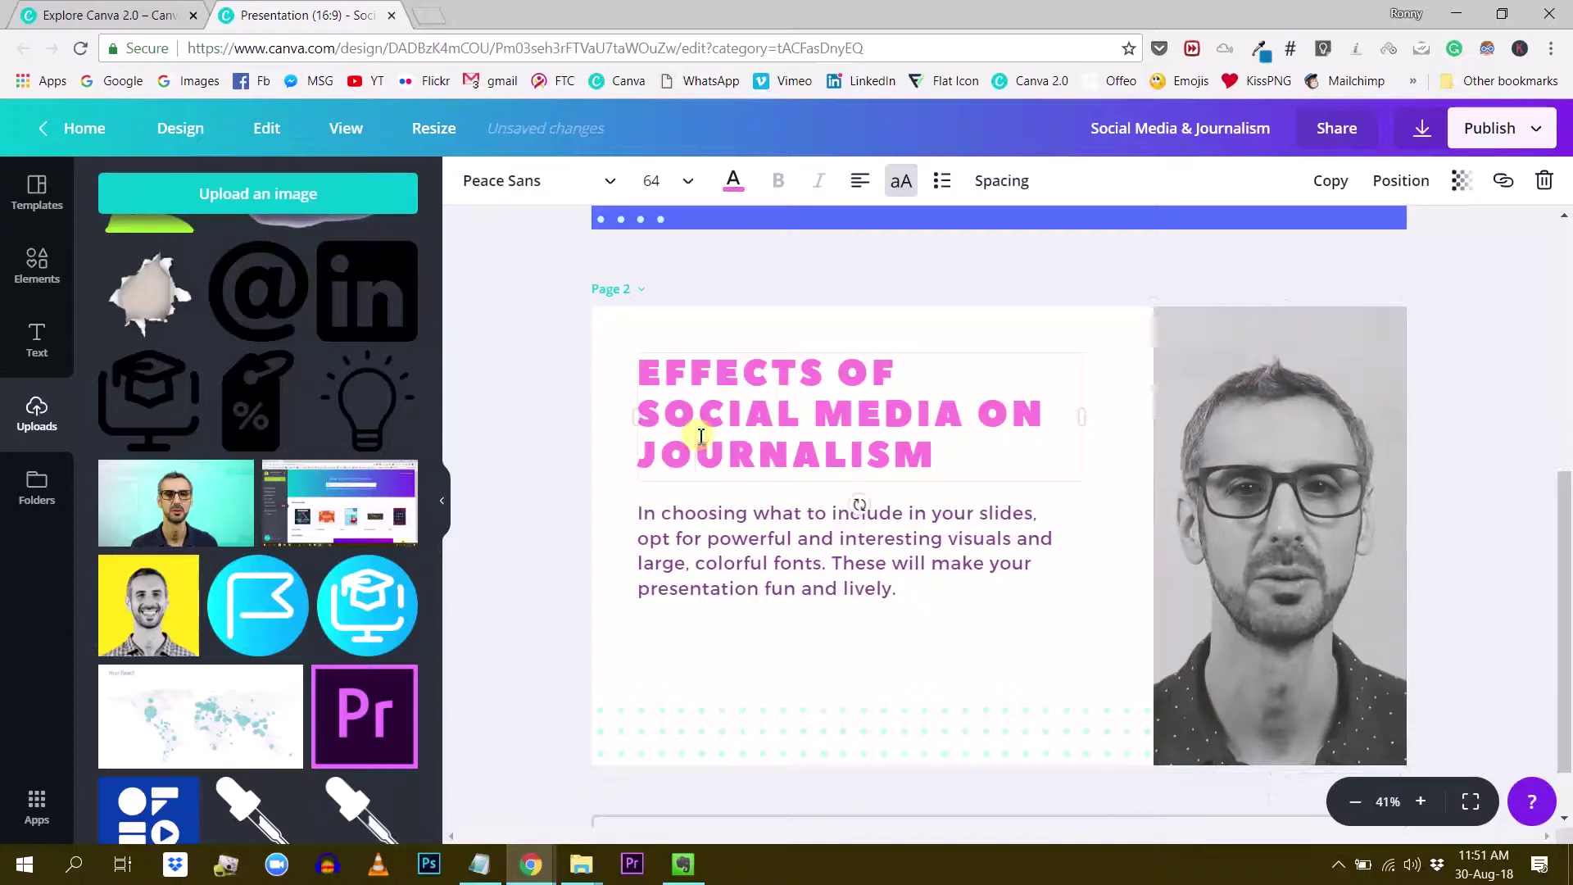
drag(642, 414, 642, 450)
click(1301, 415)
mouse_move(1288, 308)
mouse_down()
mouse_move(1292, 493)
mouse_move(1306, 310)
mouse_up()
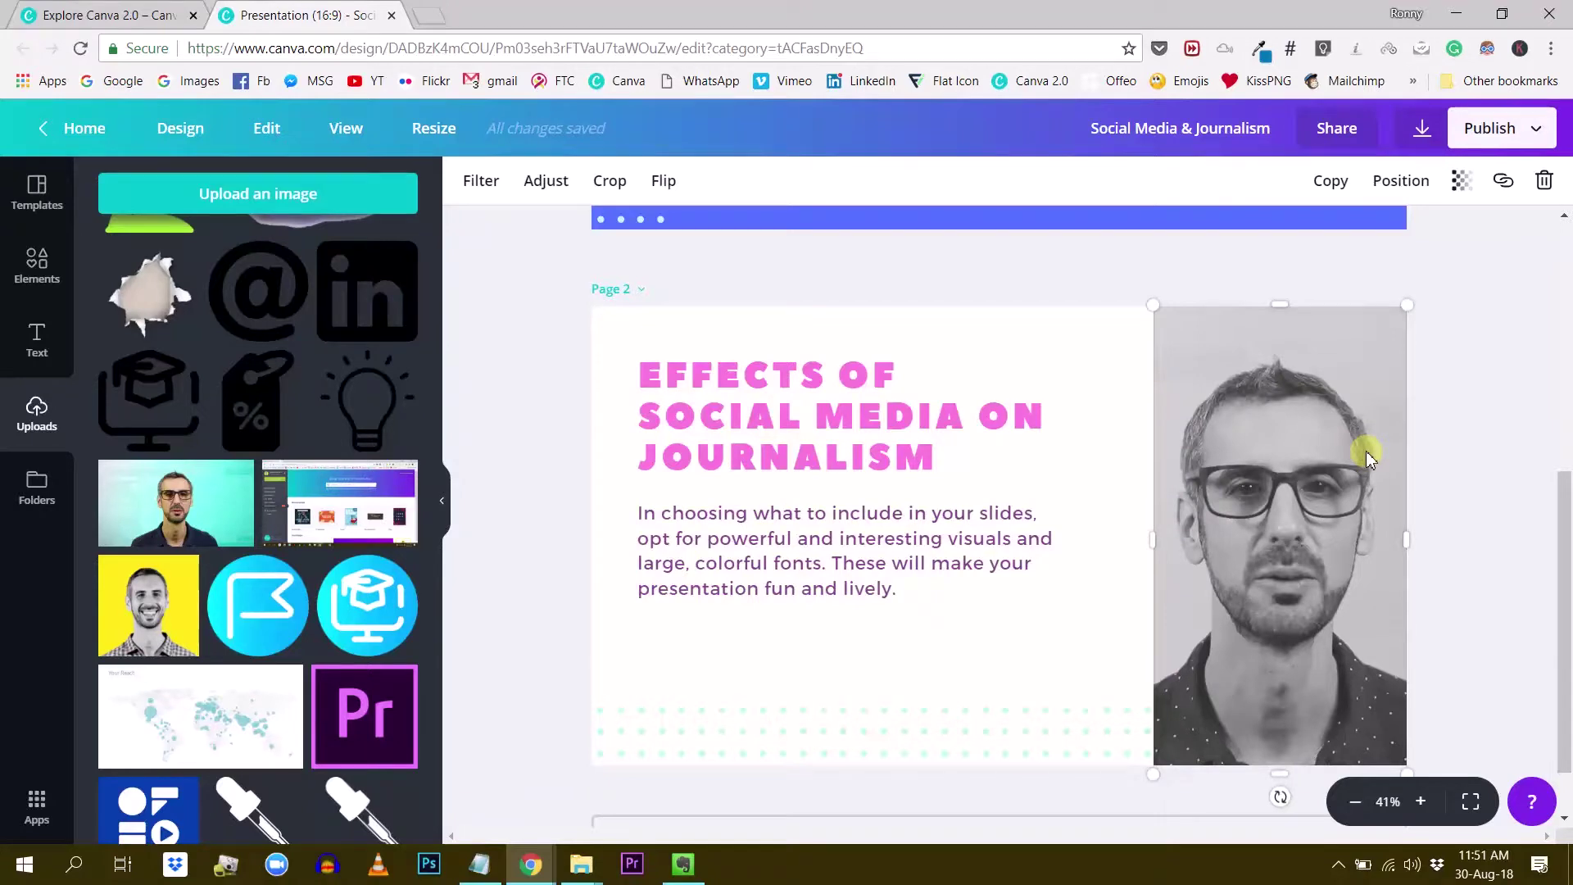
click(1439, 406)
Step: Compare the None, Carbon and Ashfall filters on the portrait
click(1288, 488)
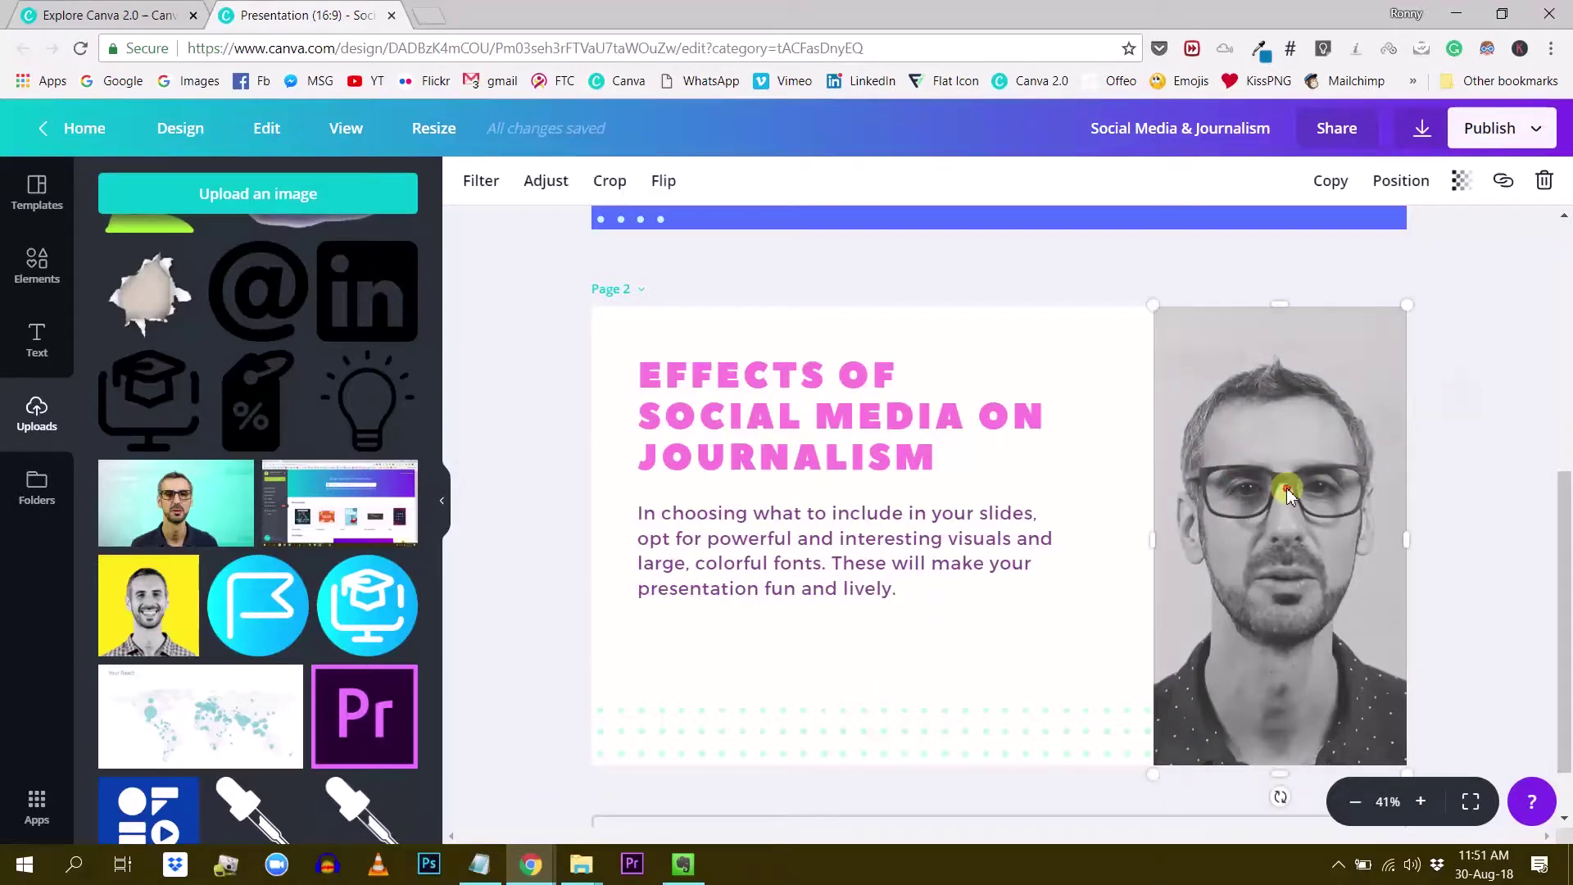
click(478, 190)
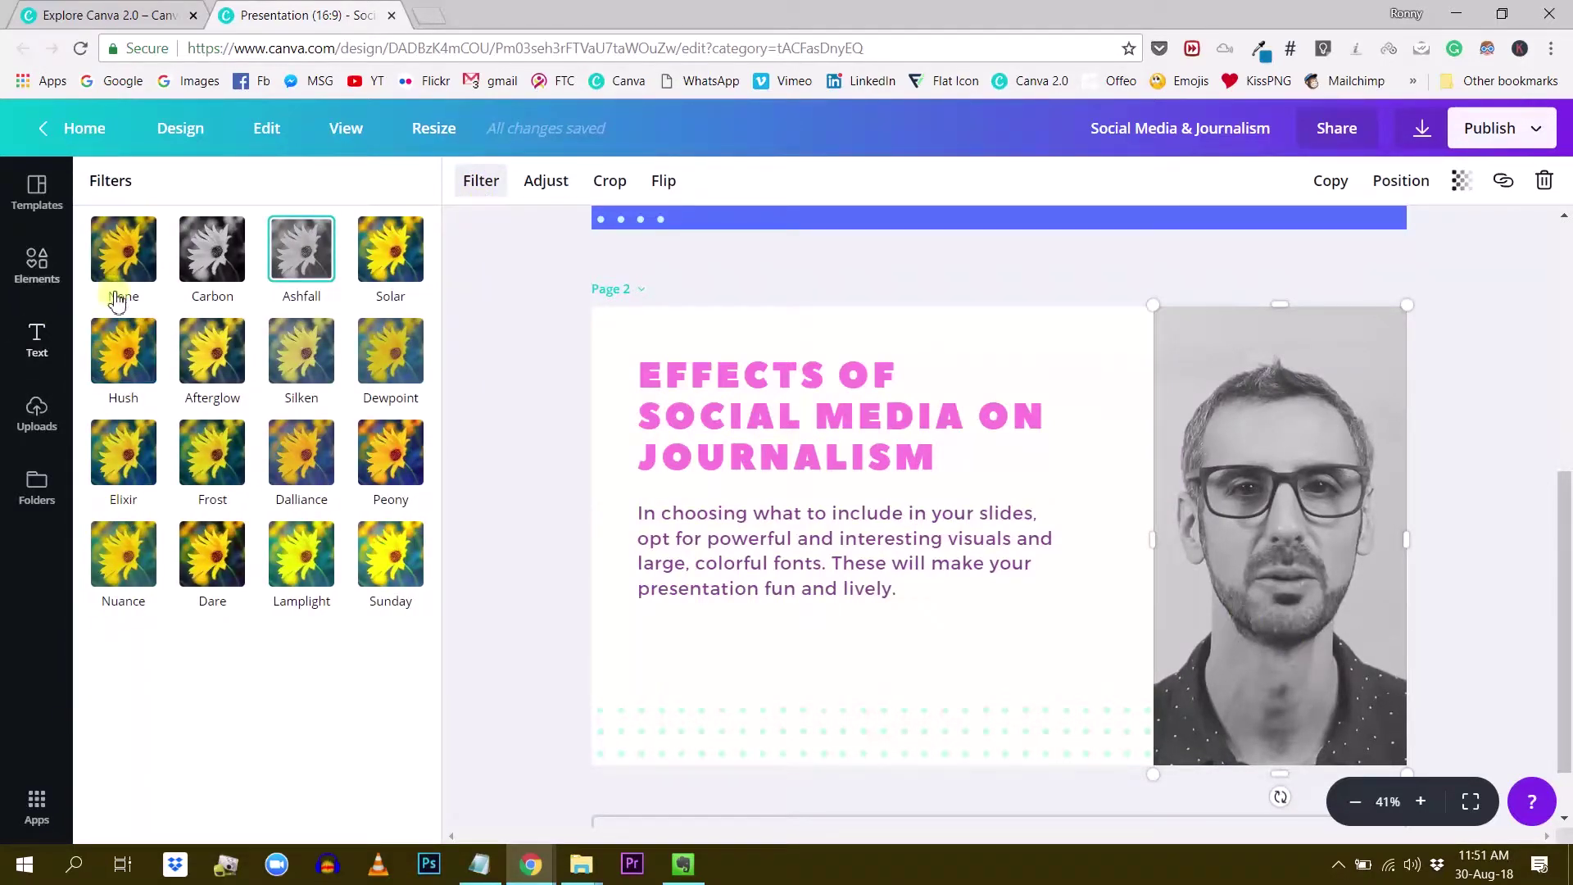
click(134, 271)
click(234, 264)
click(305, 248)
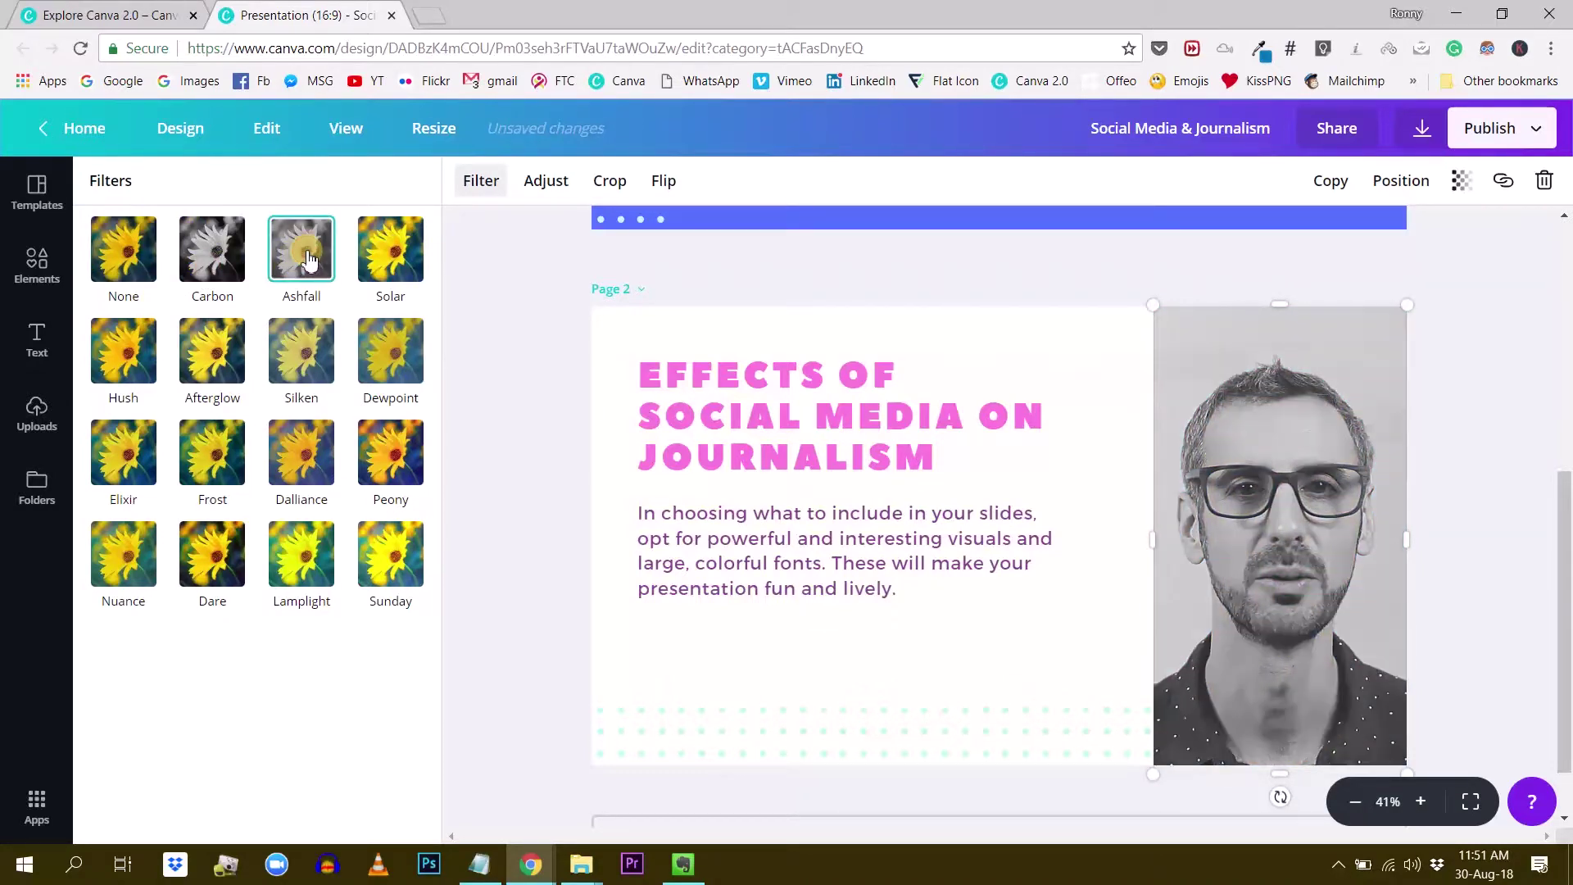
click(259, 270)
click(299, 264)
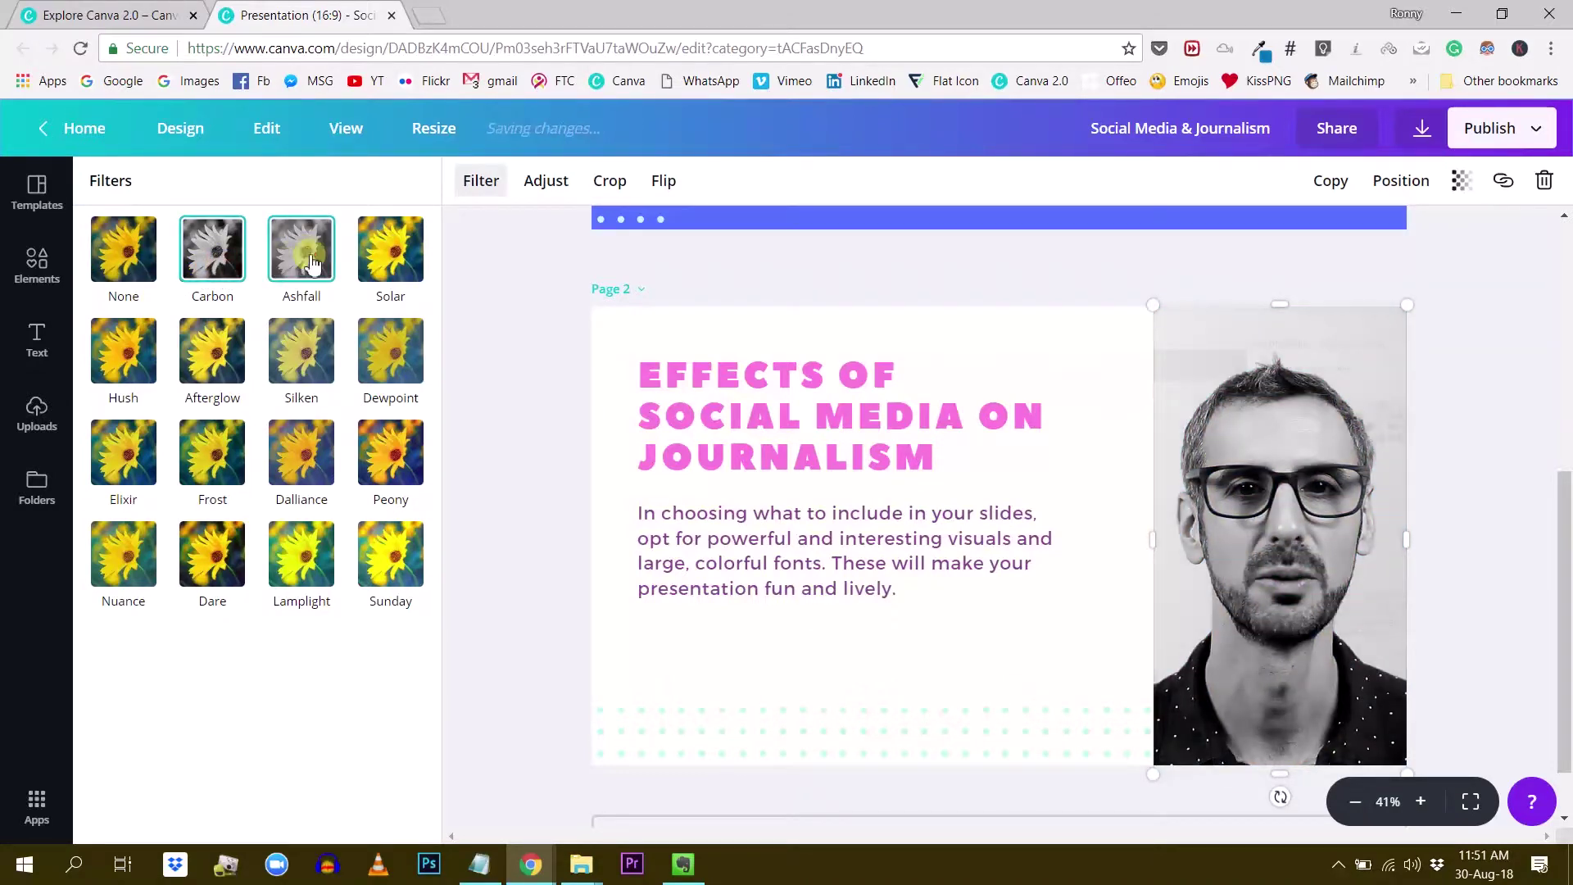
click(231, 264)
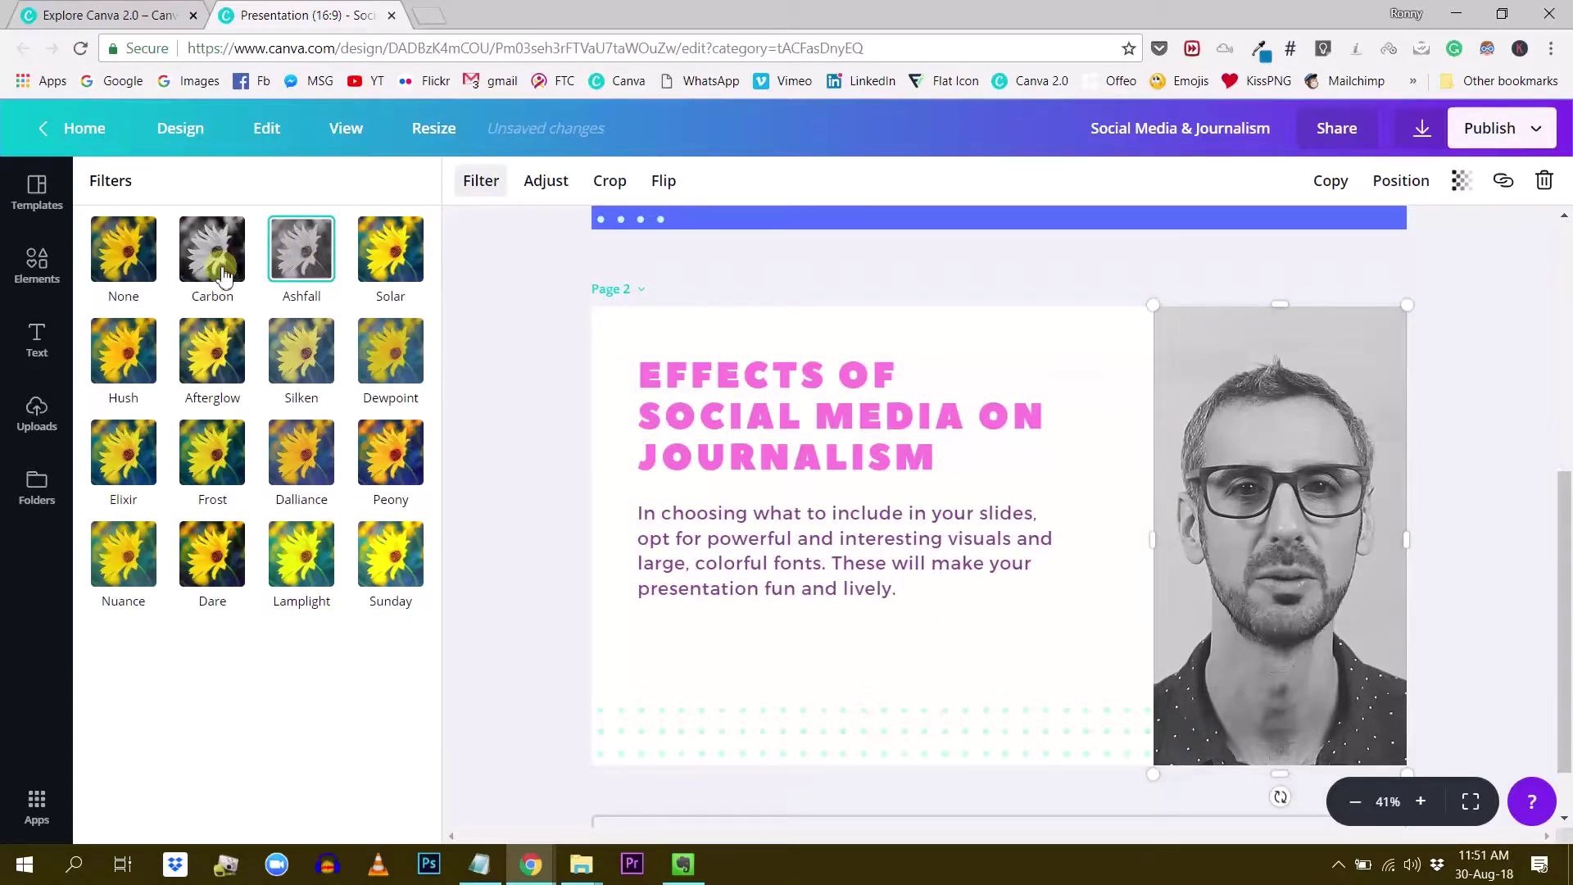
click(319, 263)
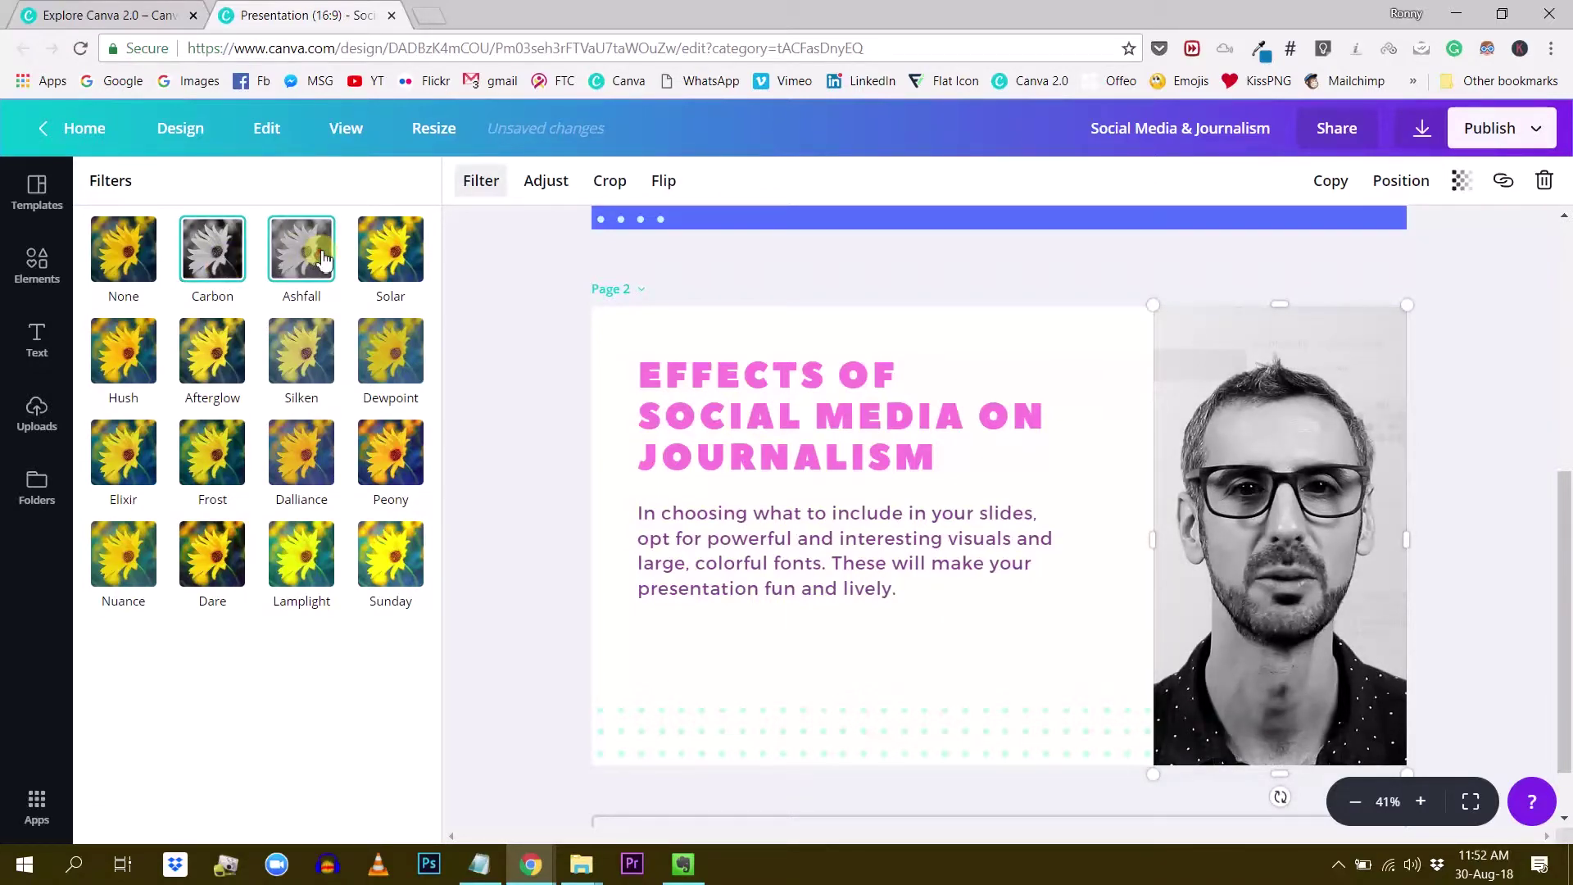
Step: Try the color filters on the portrait, including Solar, Dewpoint, Silken, Afterglow, Hush, Elixir, Dalliance, Peony, Sunday, Lamplight, Dare and Nuance
click(376, 252)
click(411, 350)
click(313, 361)
click(229, 371)
click(127, 360)
click(144, 476)
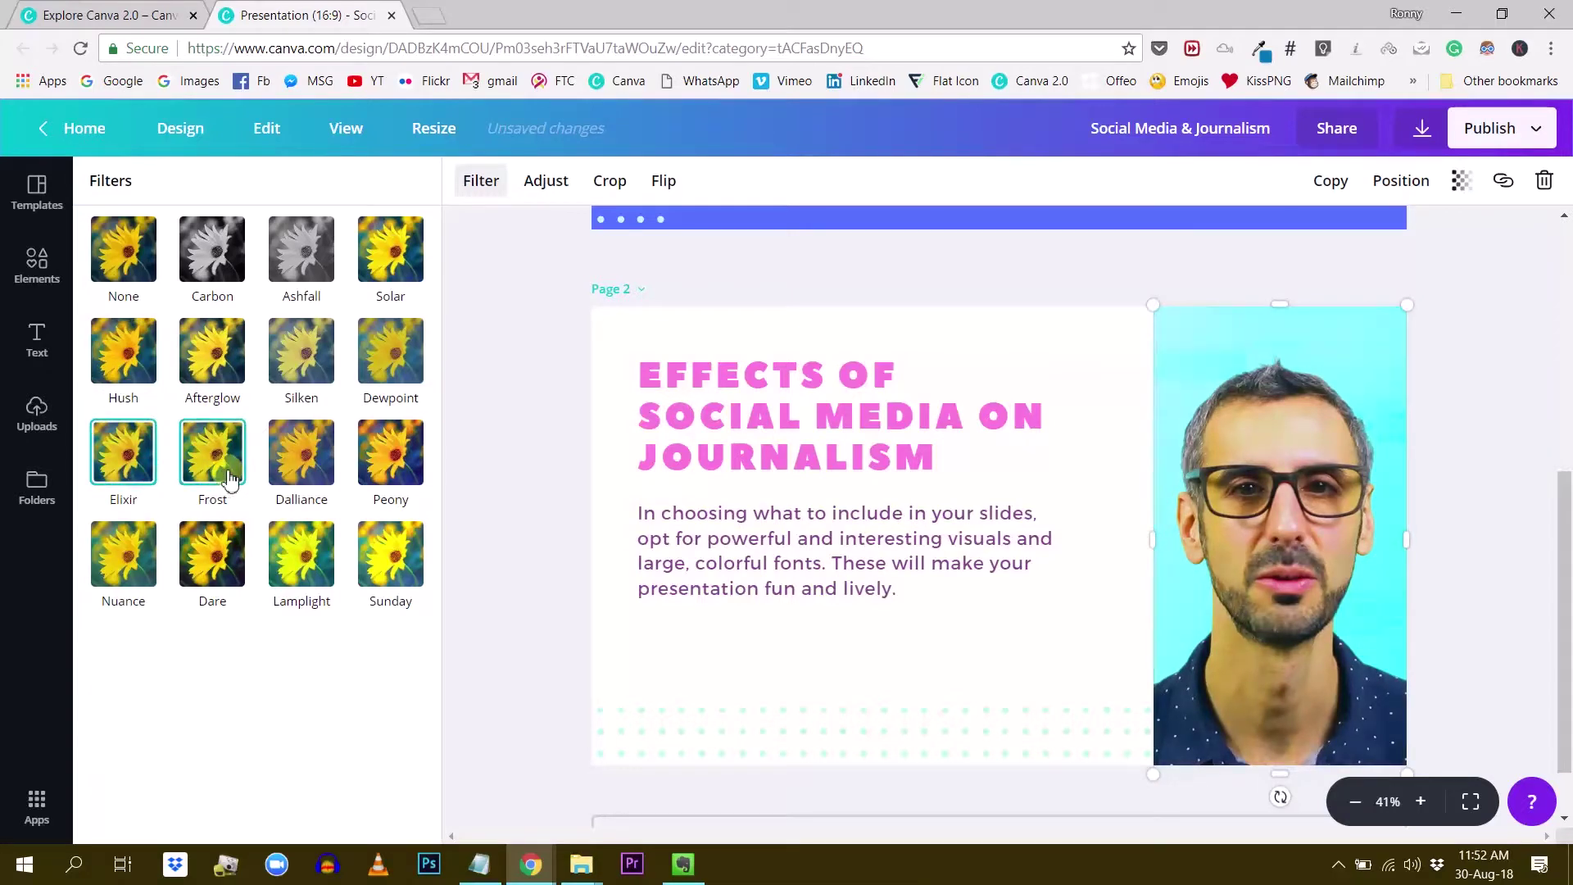
click(335, 464)
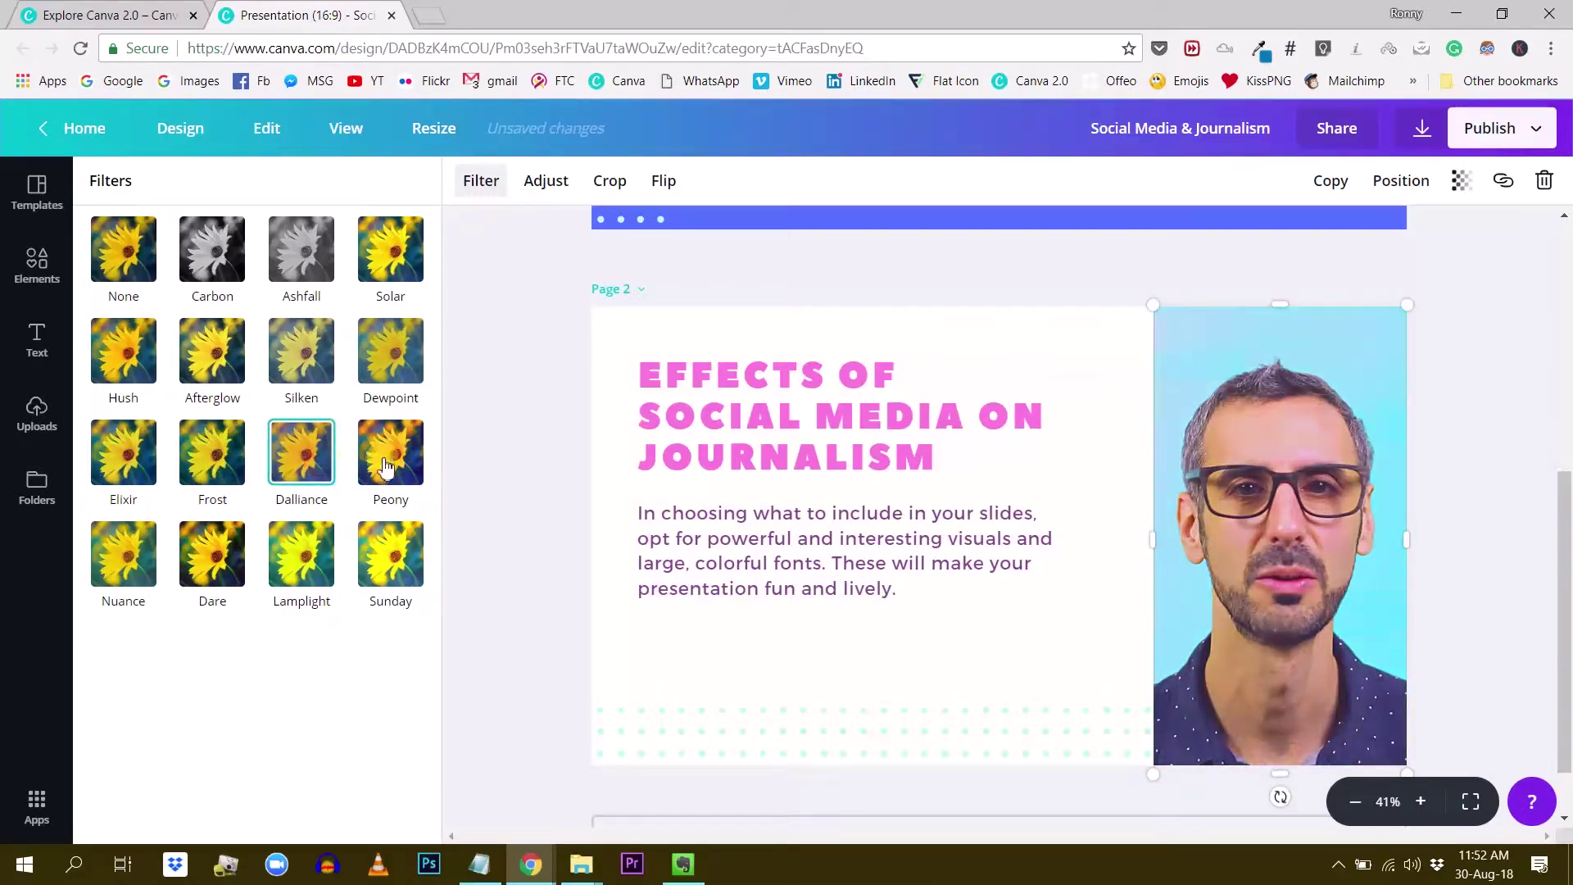
click(391, 455)
click(400, 564)
click(318, 557)
click(212, 557)
click(131, 559)
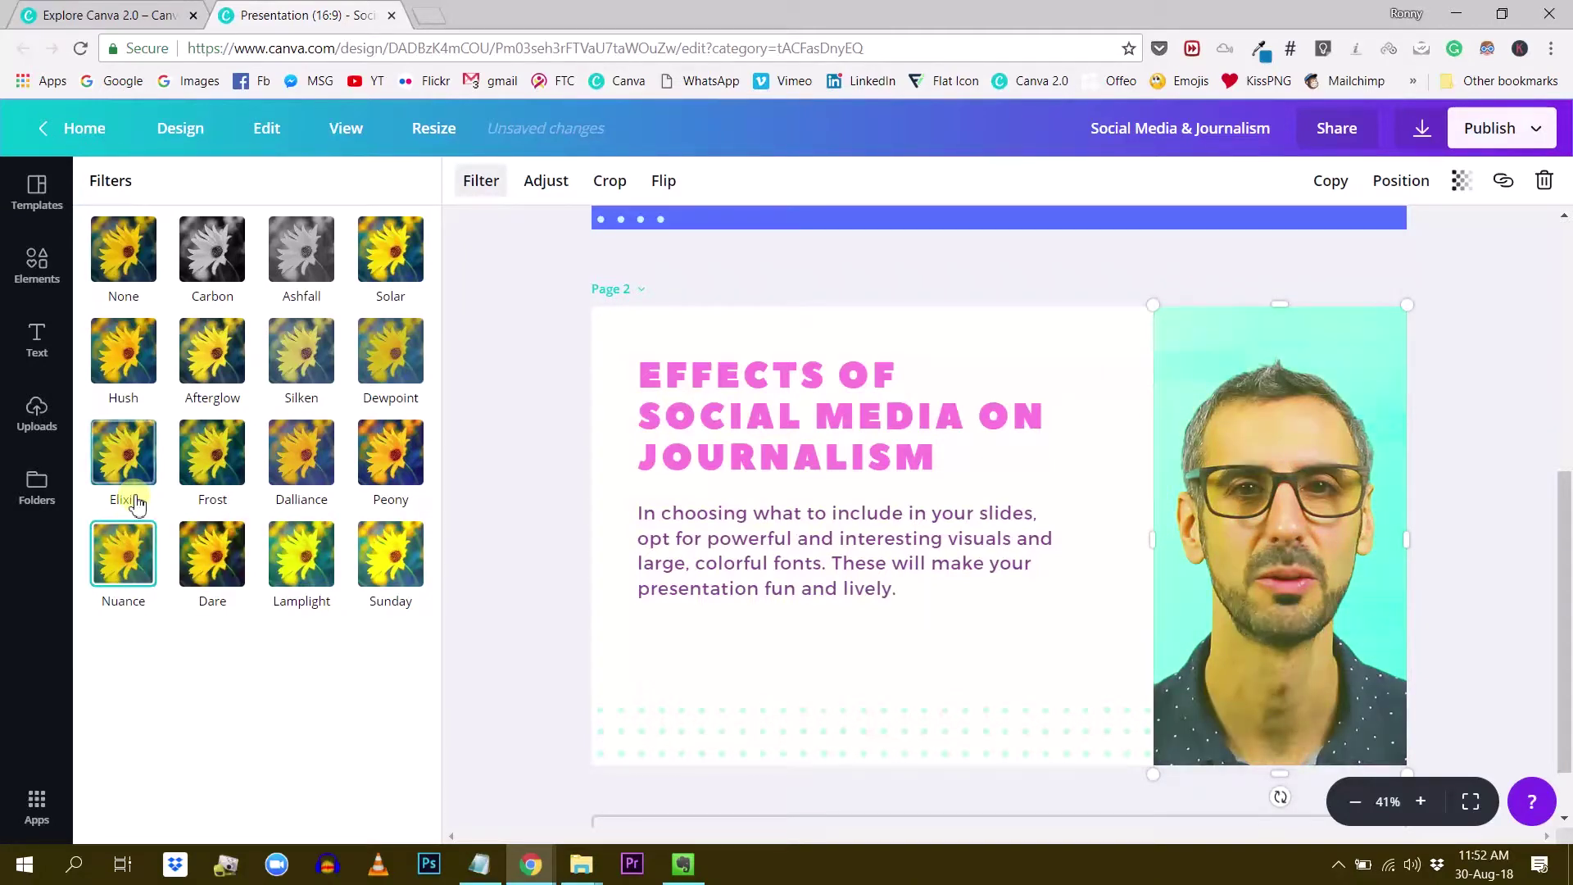
Step: Set the portrait's filter to None and deselect it
click(141, 252)
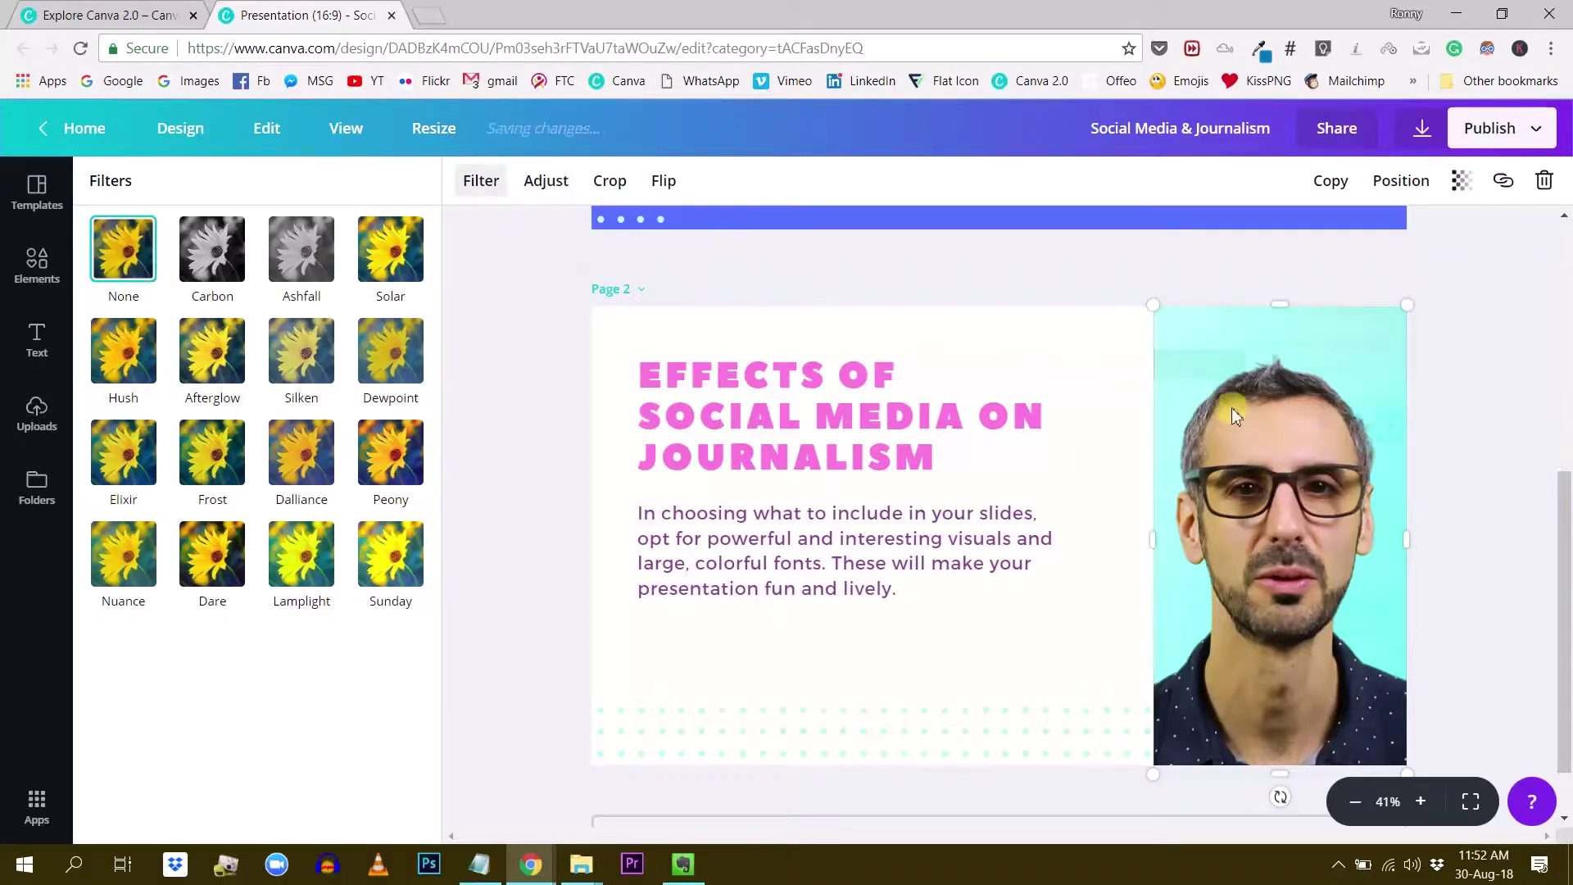
click(1508, 388)
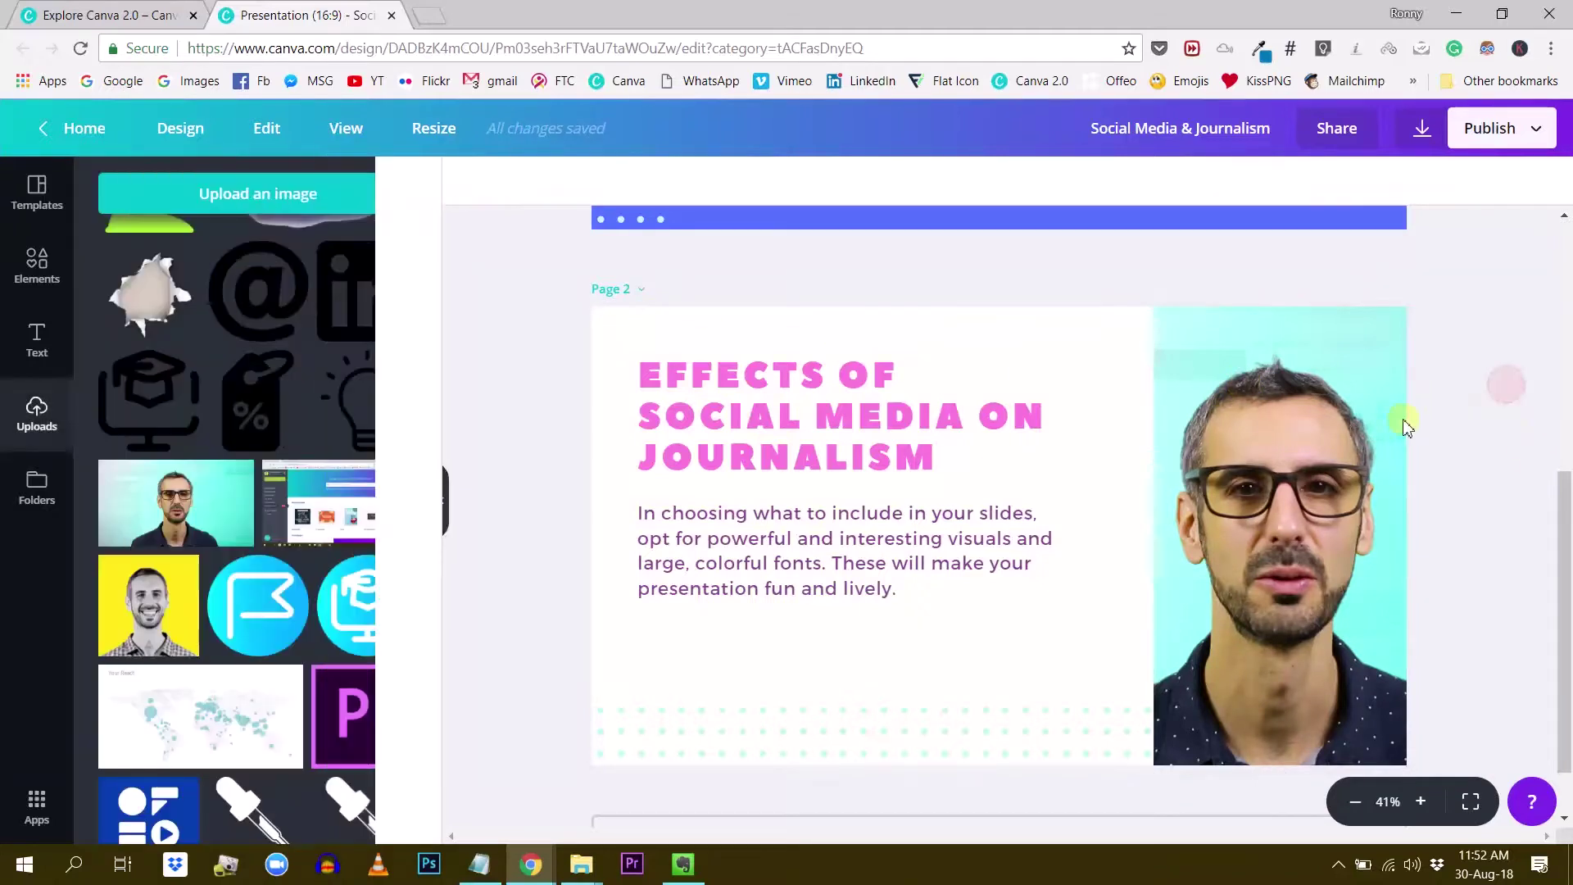
Step: Review the portrait's available filters and adjustment settings, and highlight its filter code
click(1352, 436)
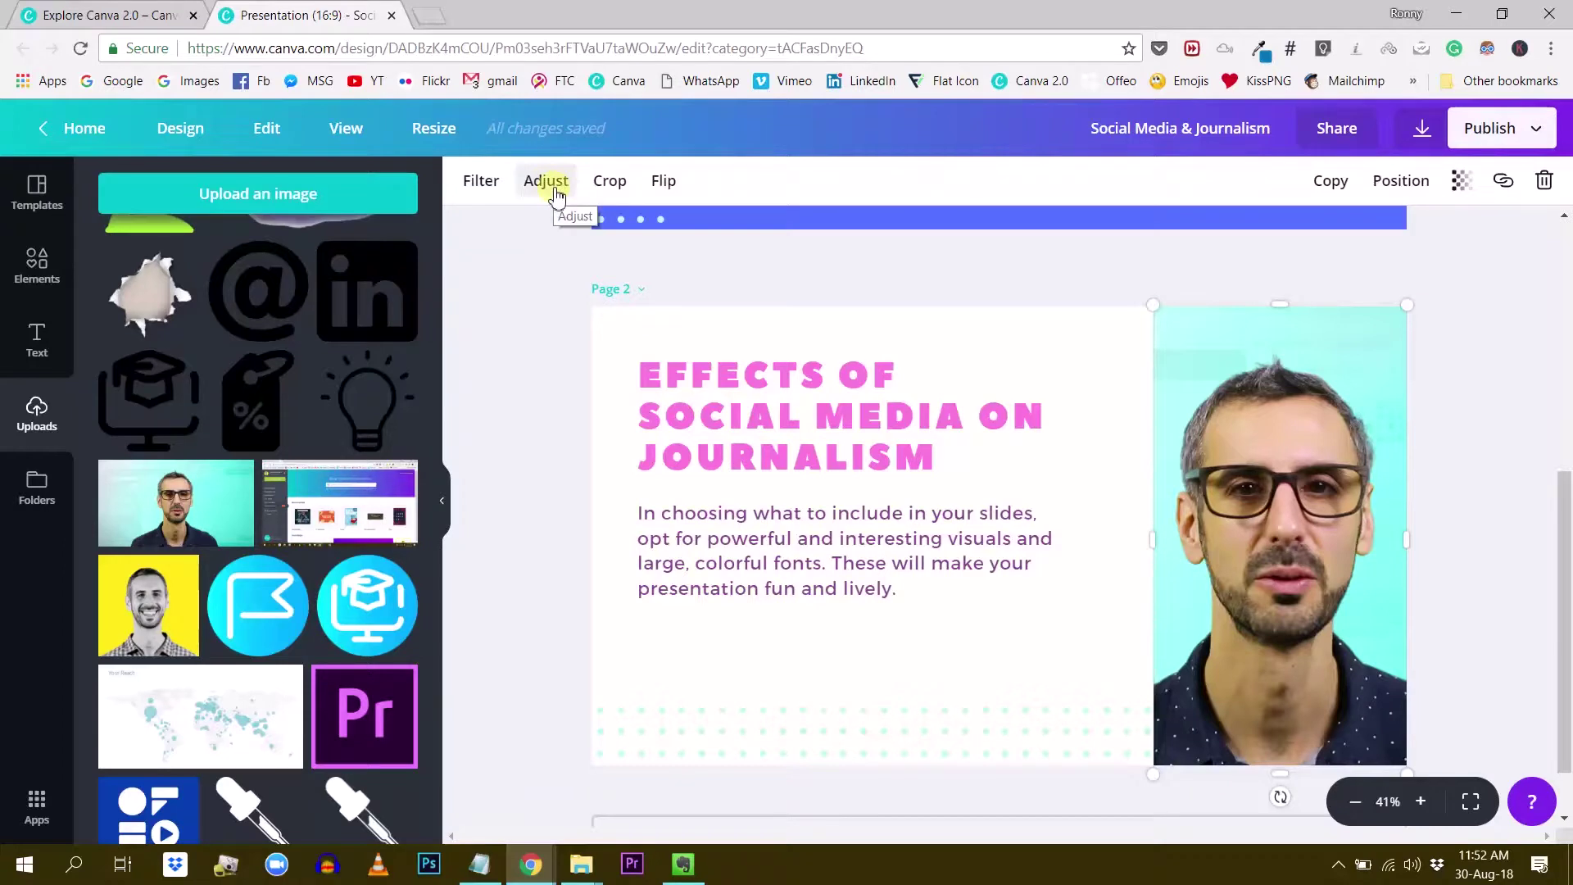
click(483, 182)
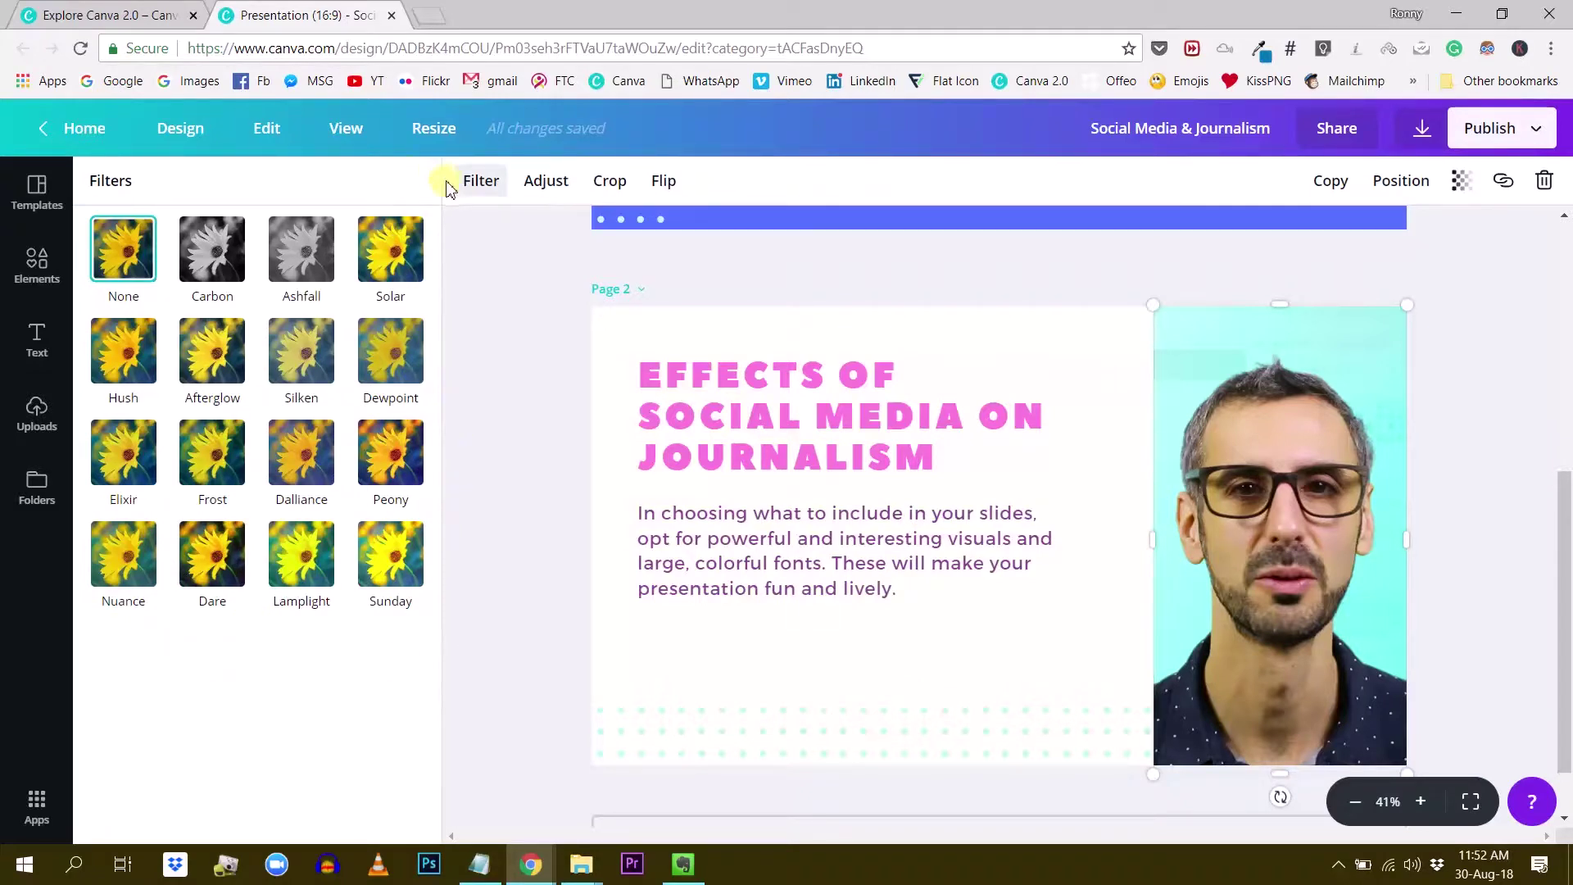
click(542, 190)
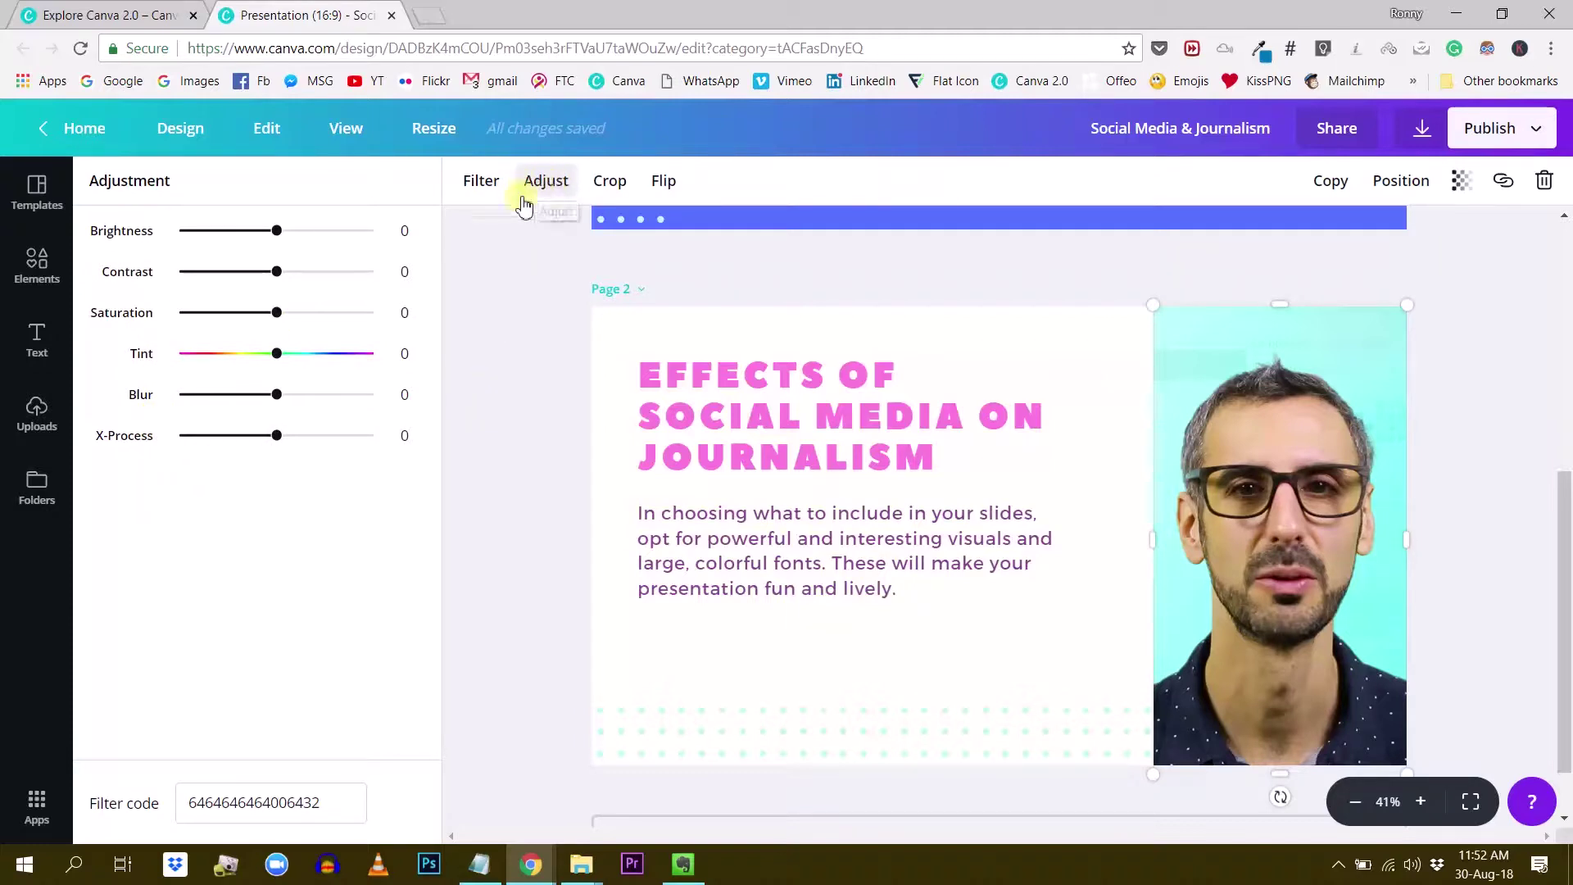
click(249, 800)
double_click(249, 800)
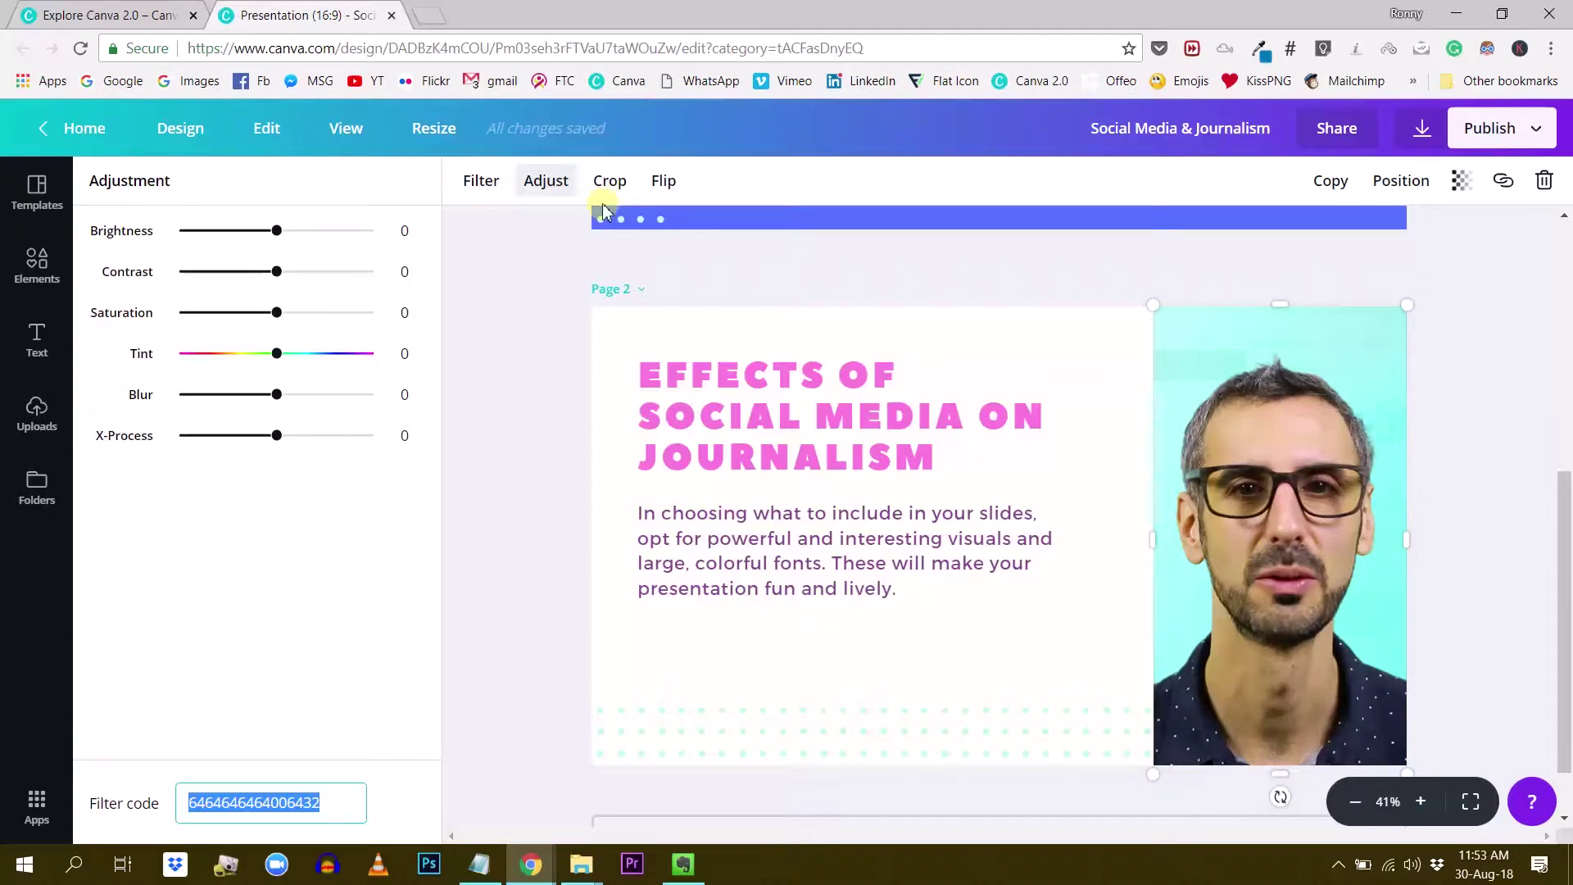
Step: Crop the portrait by slightly resizing and repositioning the image inside its frame, and apply the crop
click(610, 180)
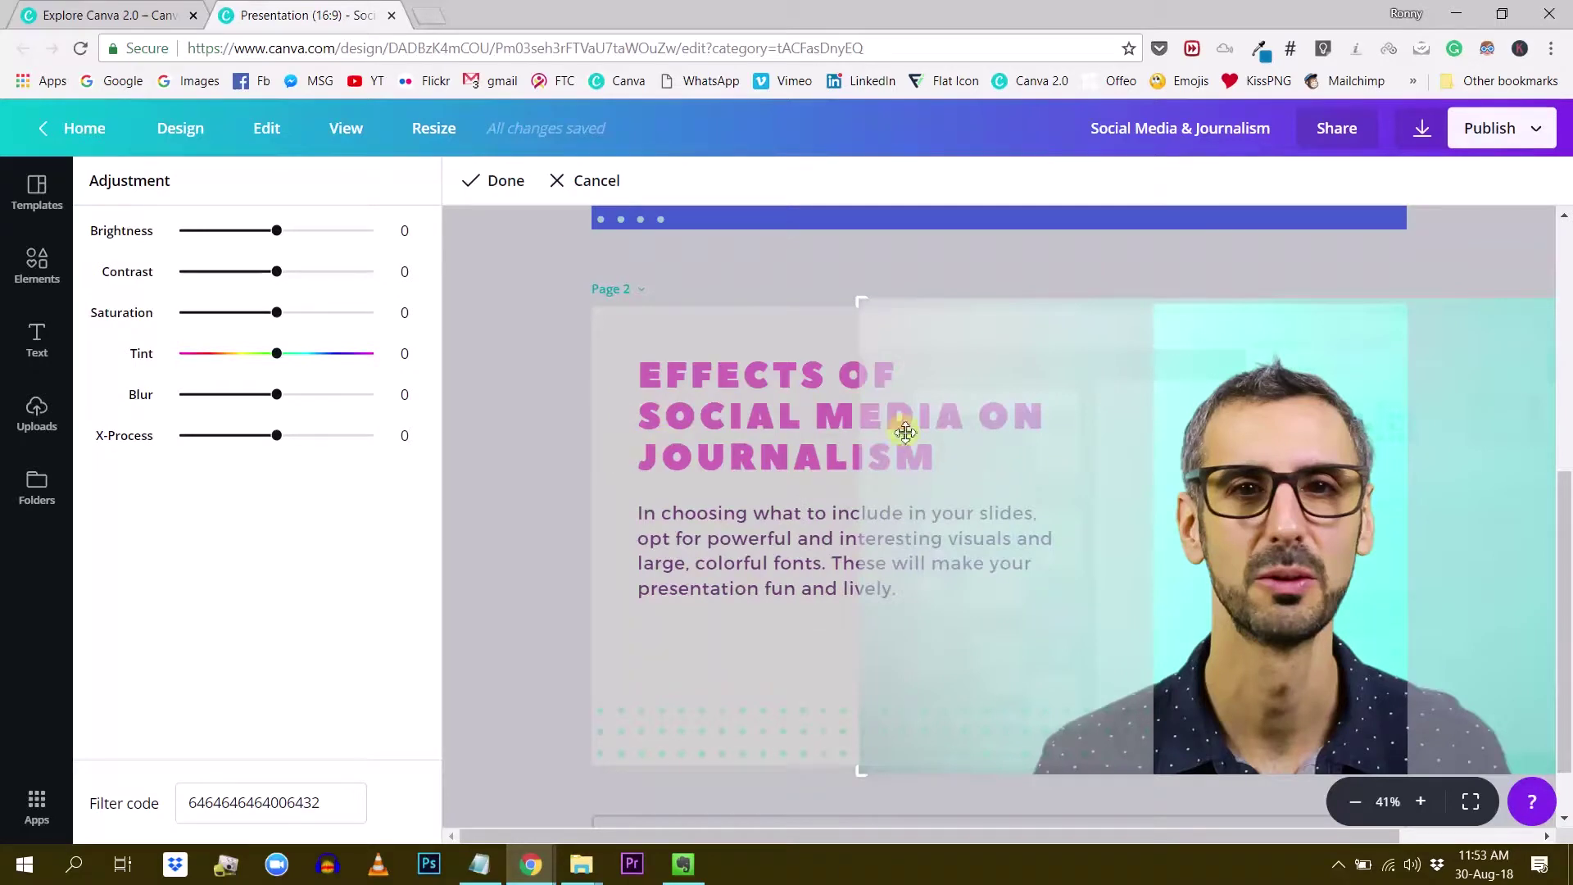
drag(860, 305, 823, 606)
drag(1081, 533, 1303, 537)
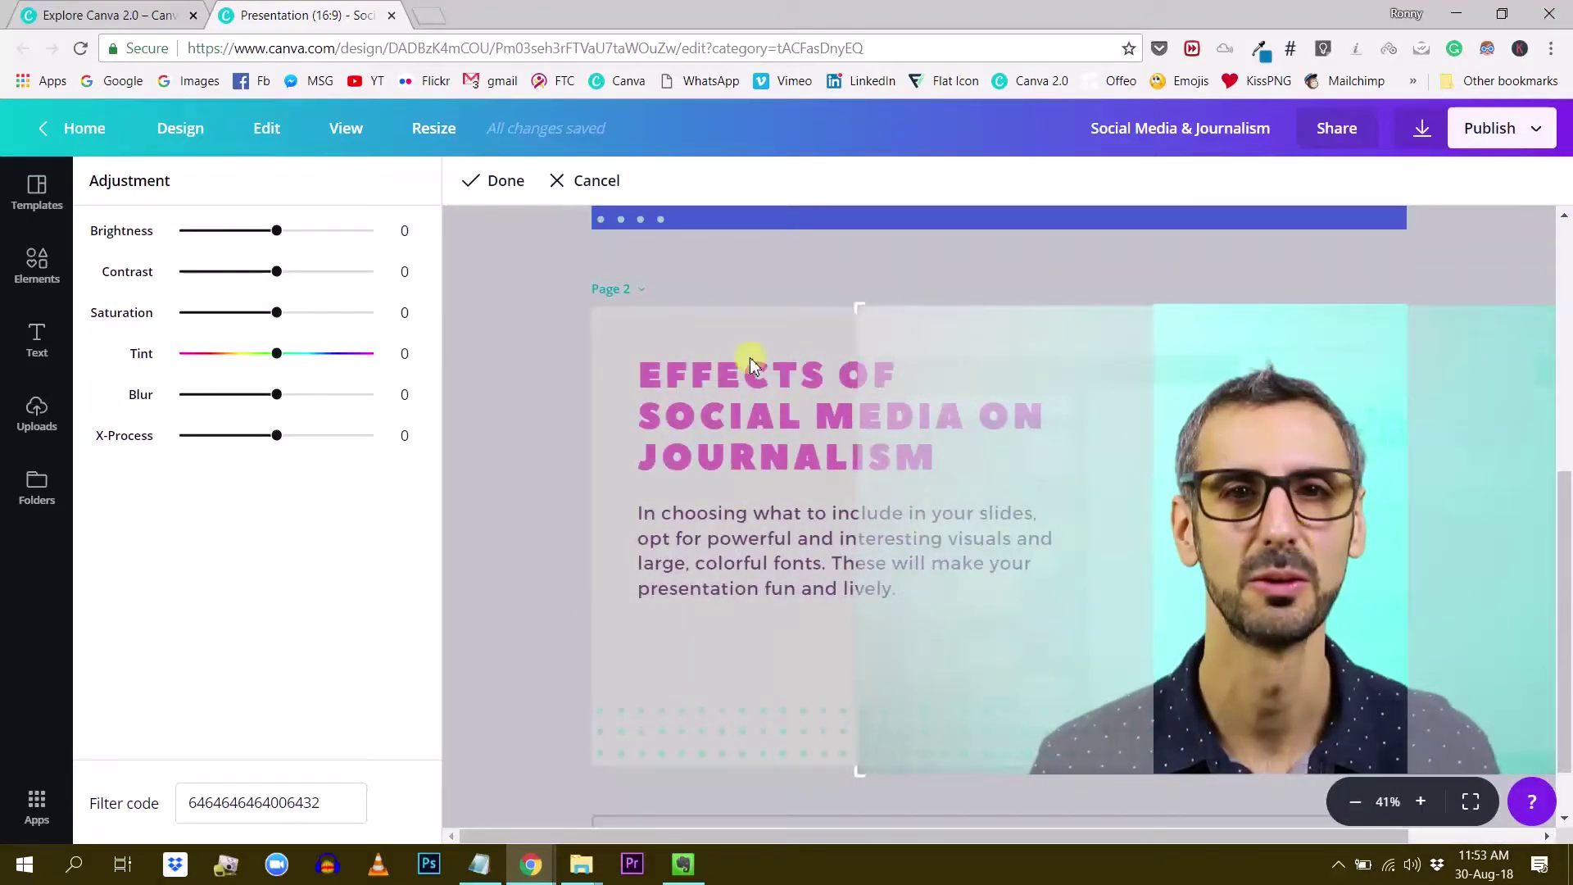
click(487, 180)
Step: Flip the portrait horizontally, flip it back to its original direction, and deselect it
click(664, 182)
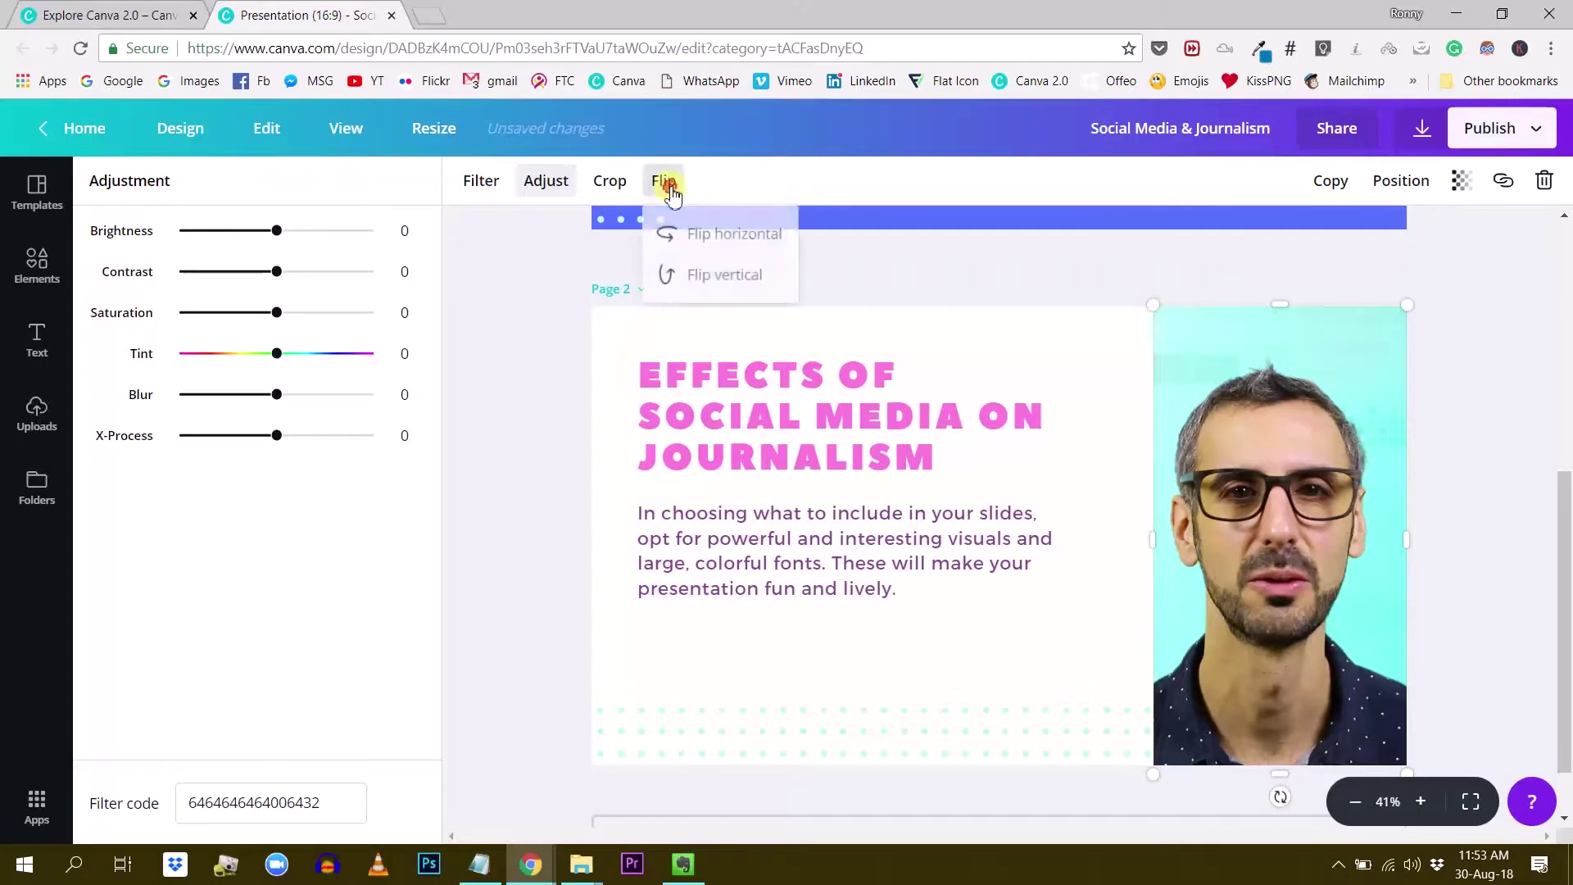
click(684, 231)
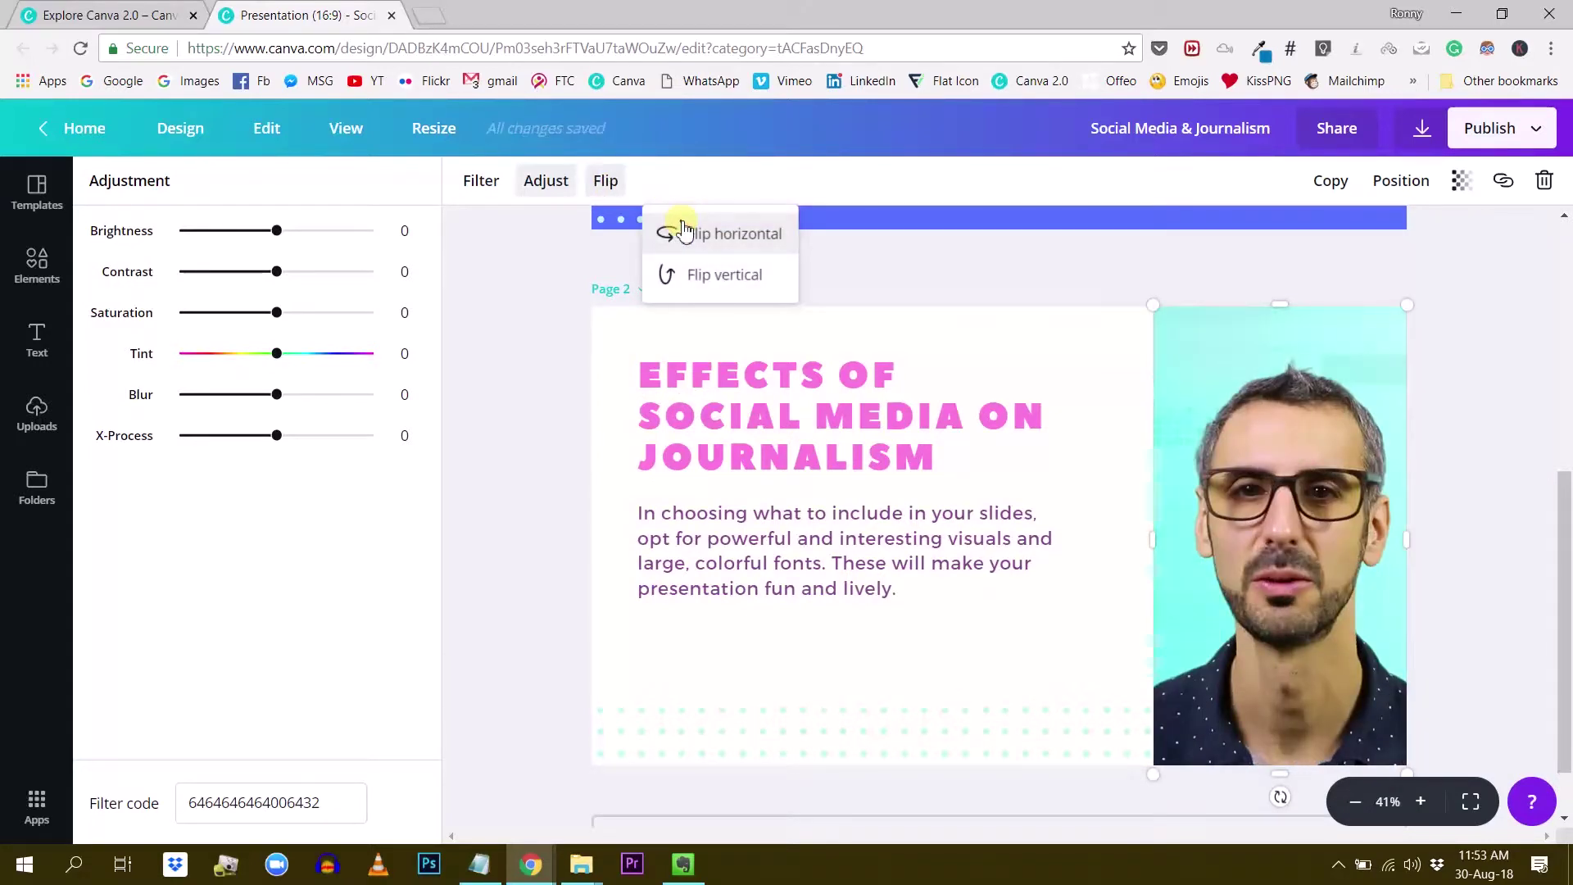
click(684, 232)
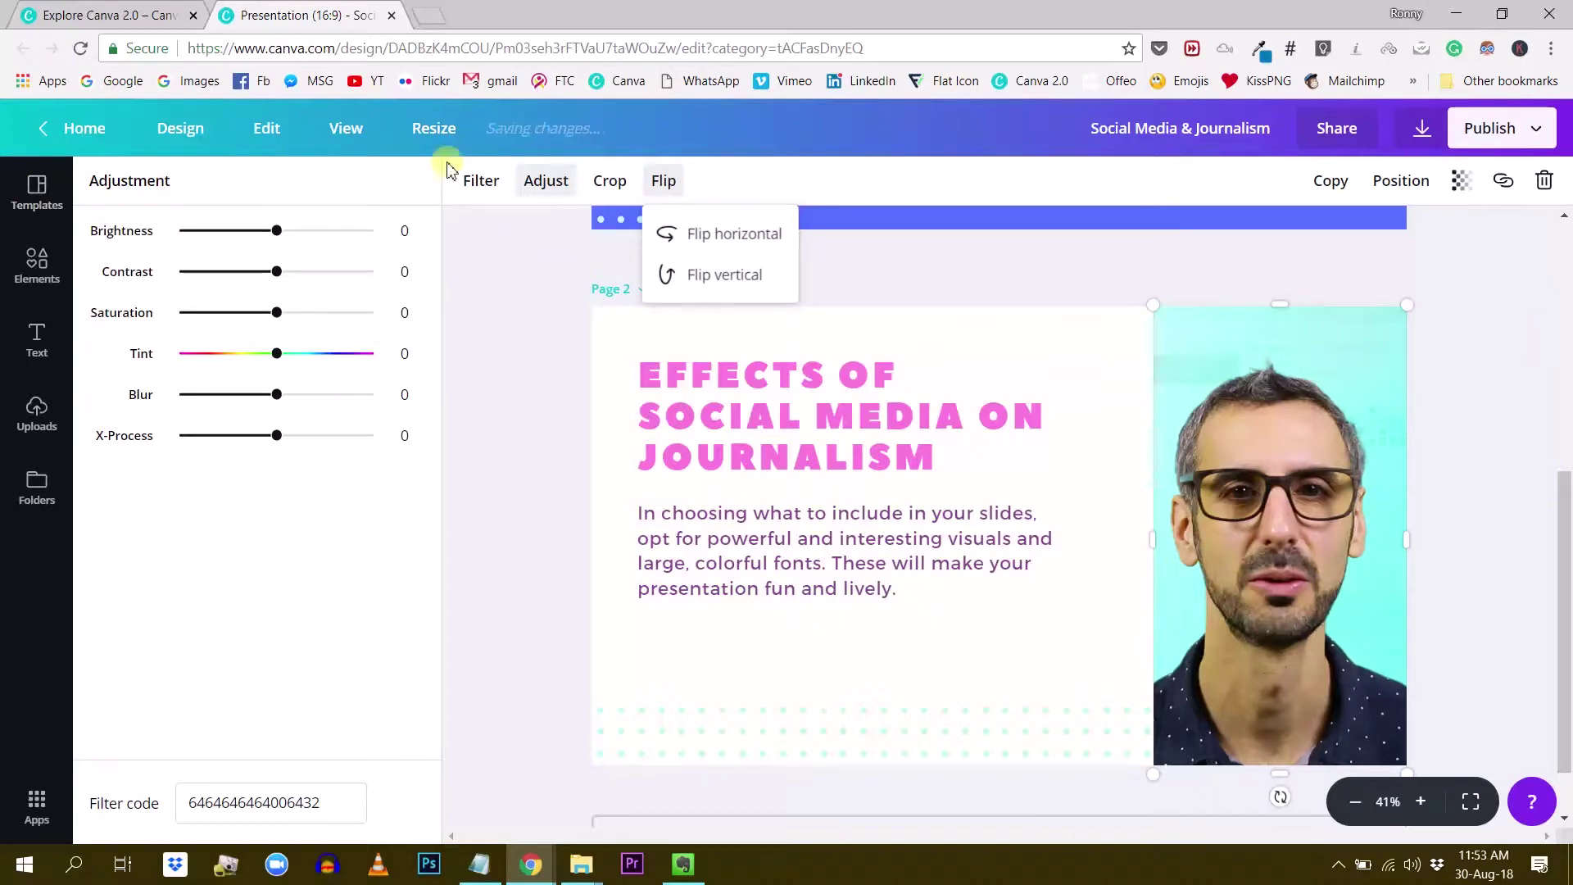
click(517, 355)
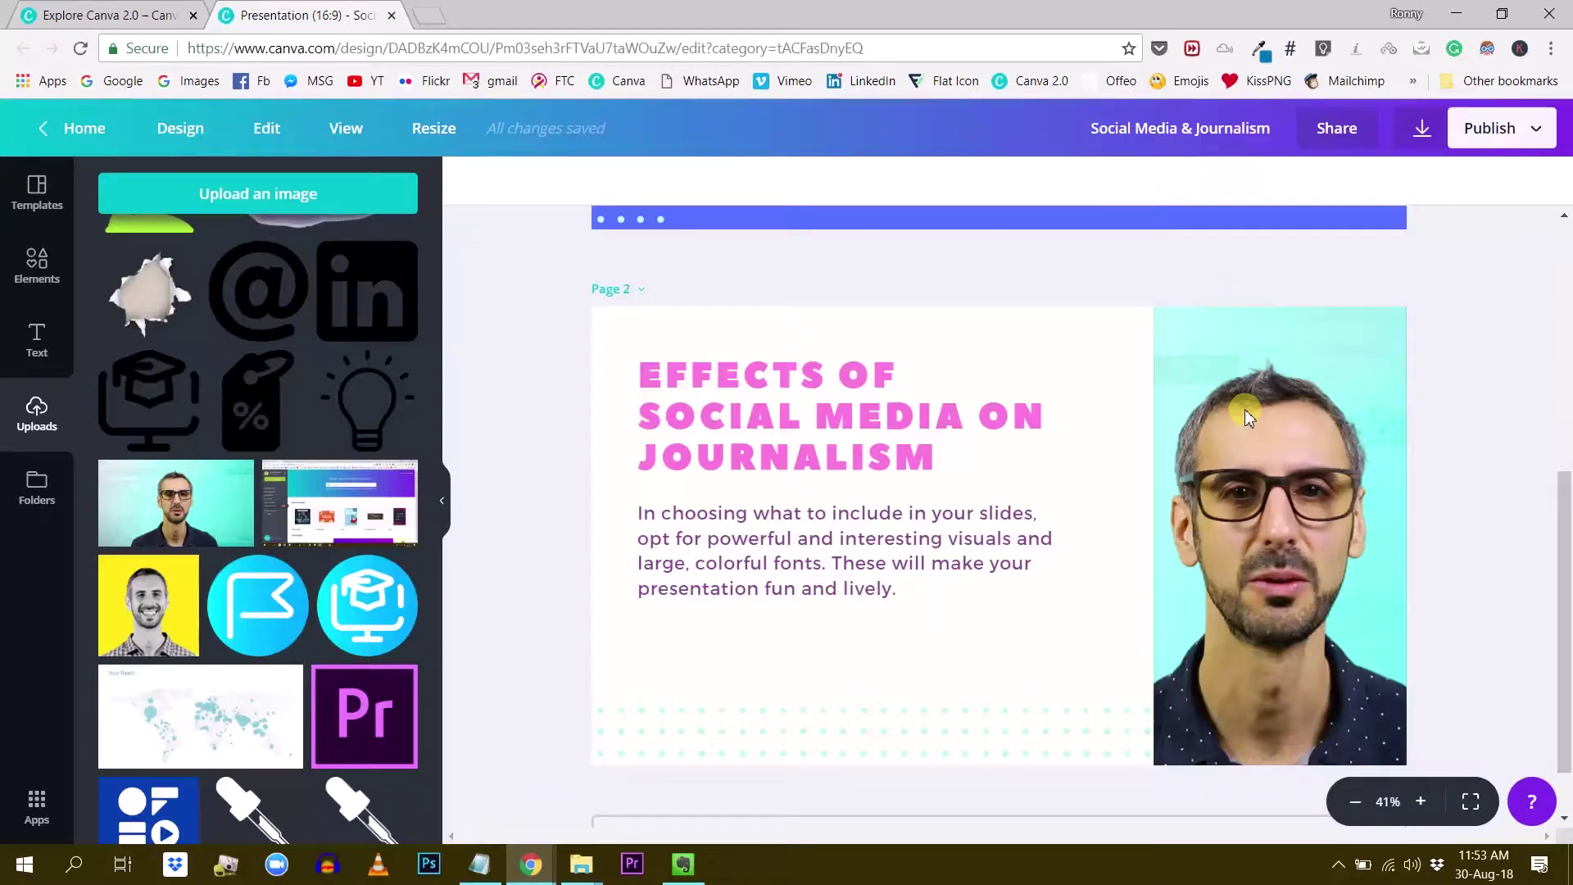
scroll(1275, 430, up, 5)
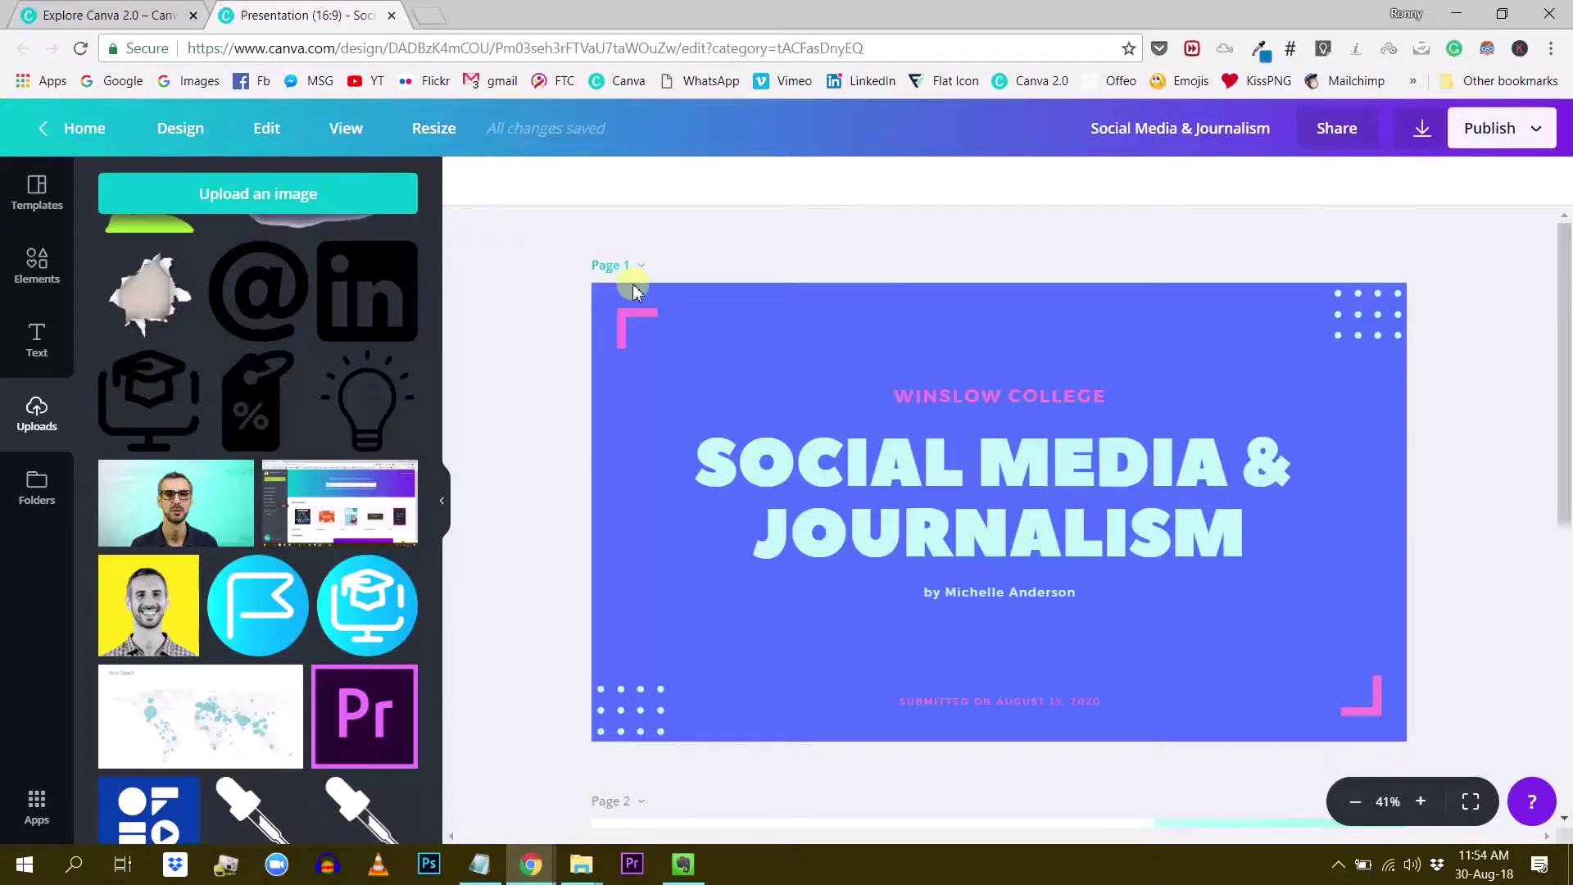
scroll(636, 279, down, 3)
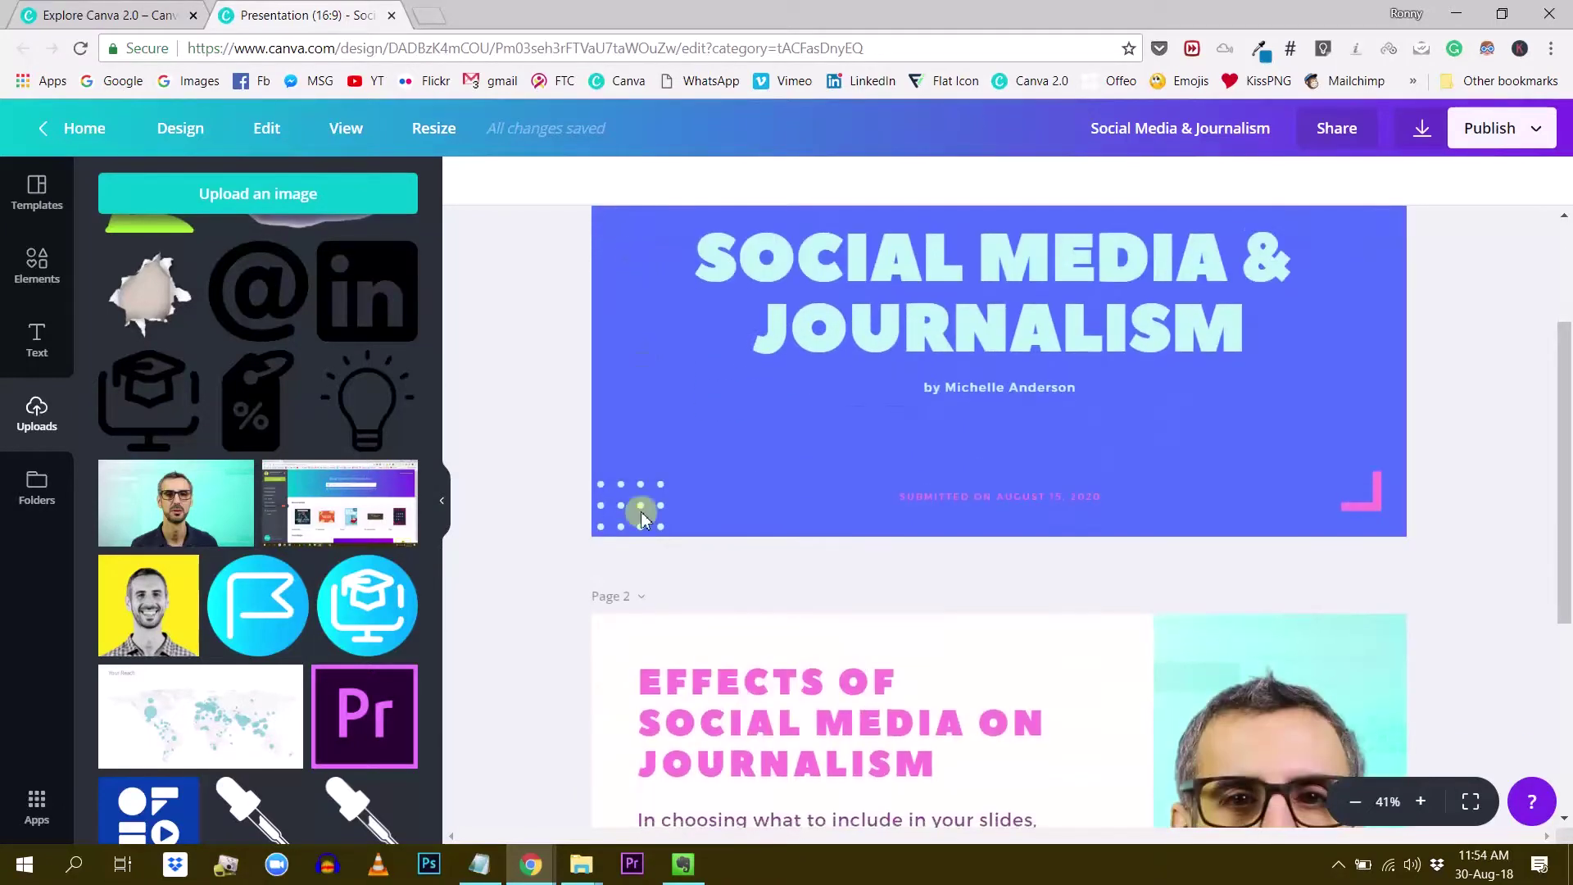
Step: Rename page 1 of the presentation as "Cover document"
scroll(621, 587, up, 2)
scroll(590, 779, down, 7)
scroll(584, 775, up, 7)
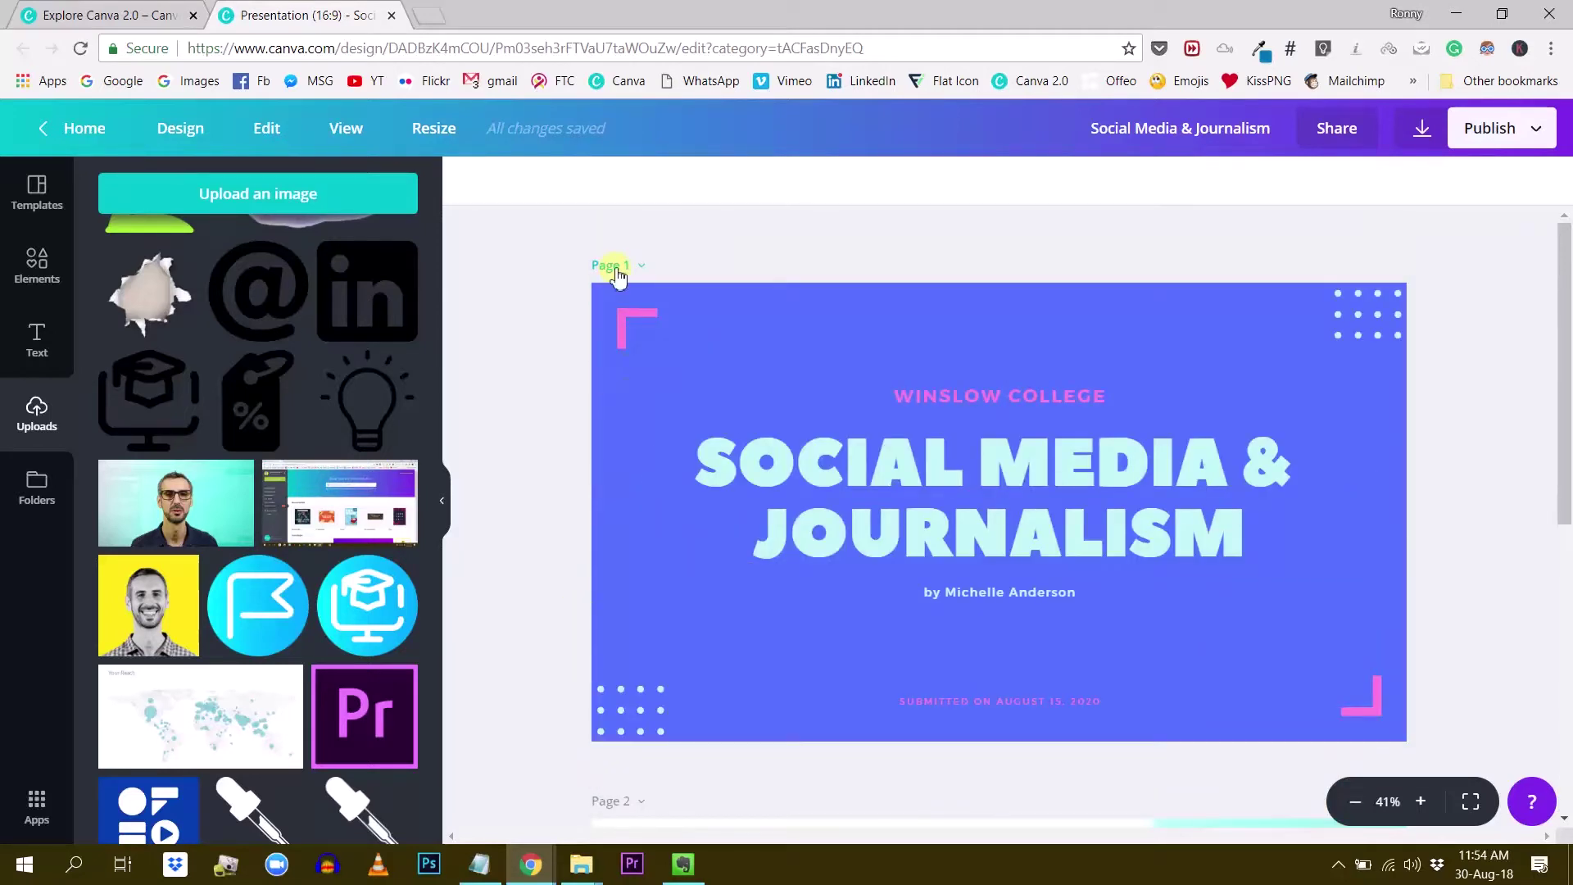
click(639, 266)
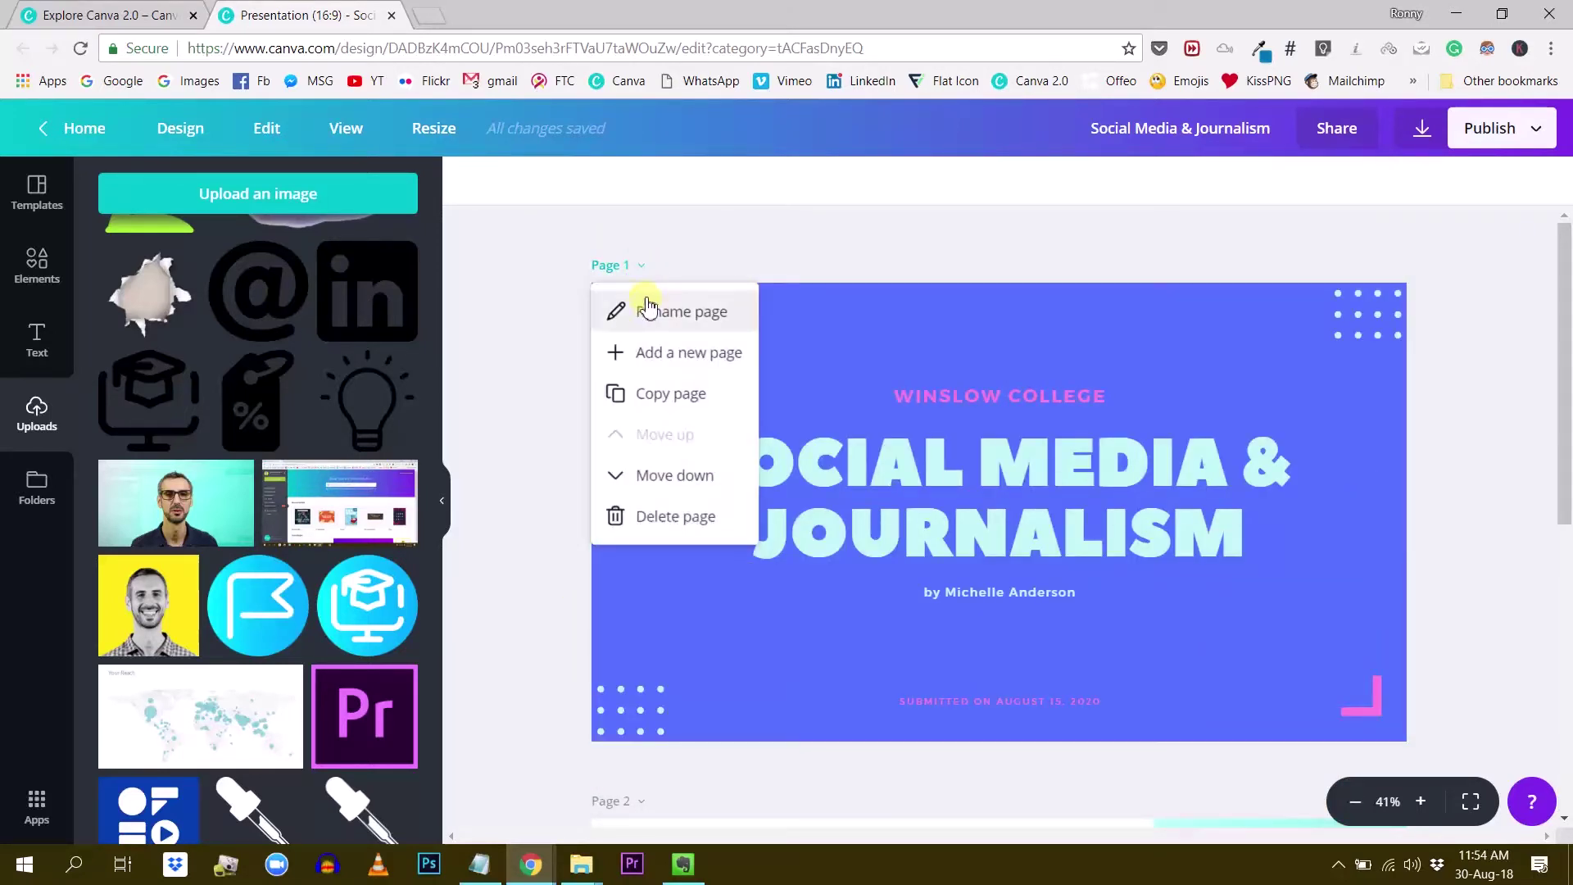
click(693, 312)
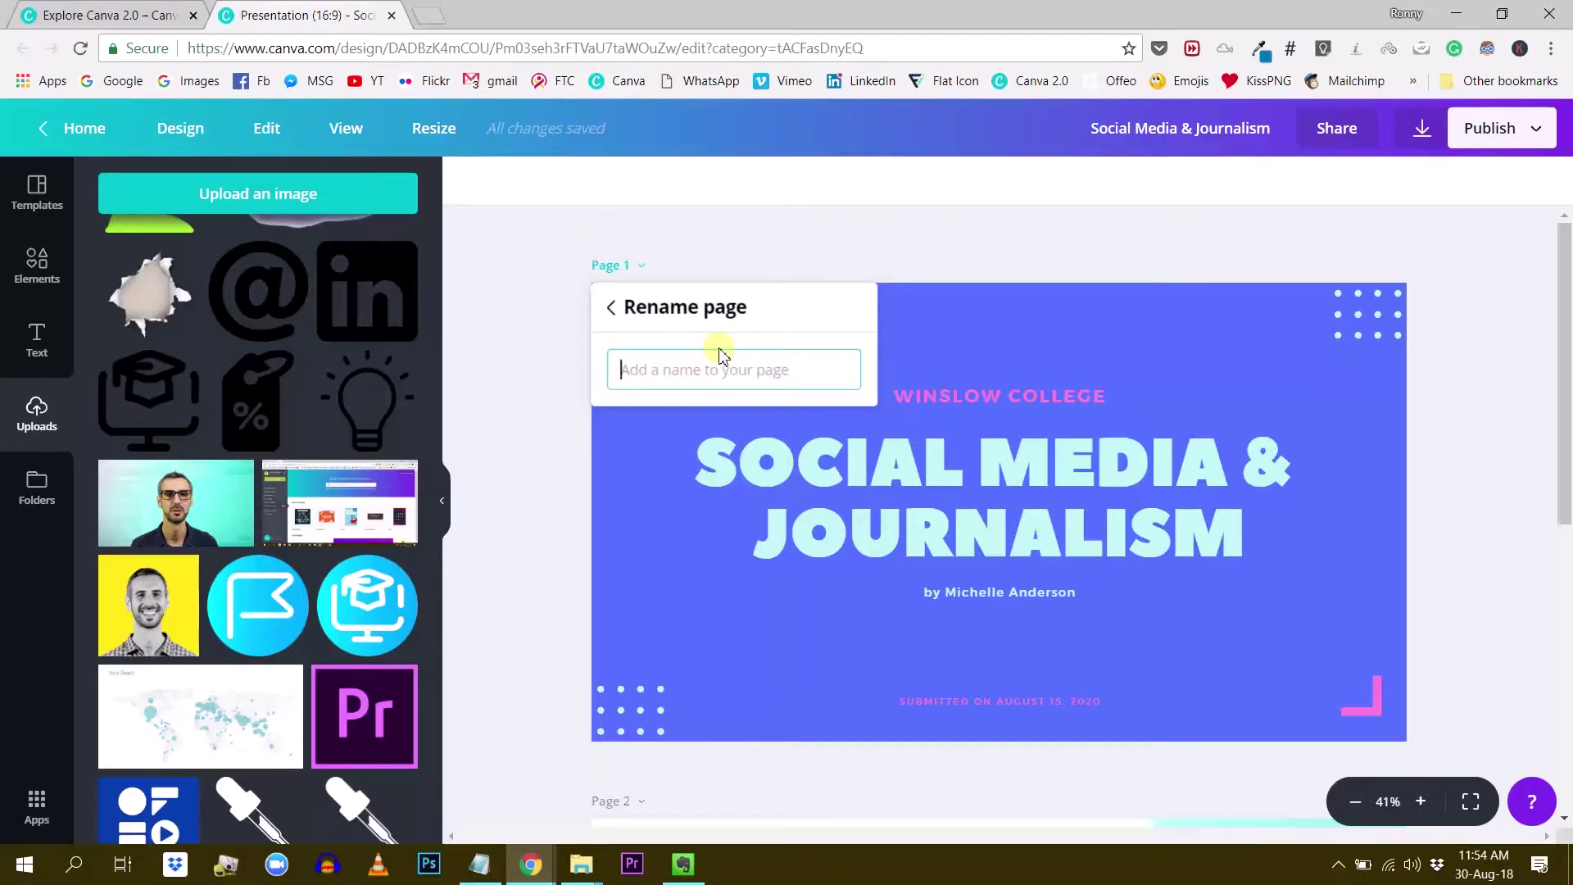
text(Cover document)
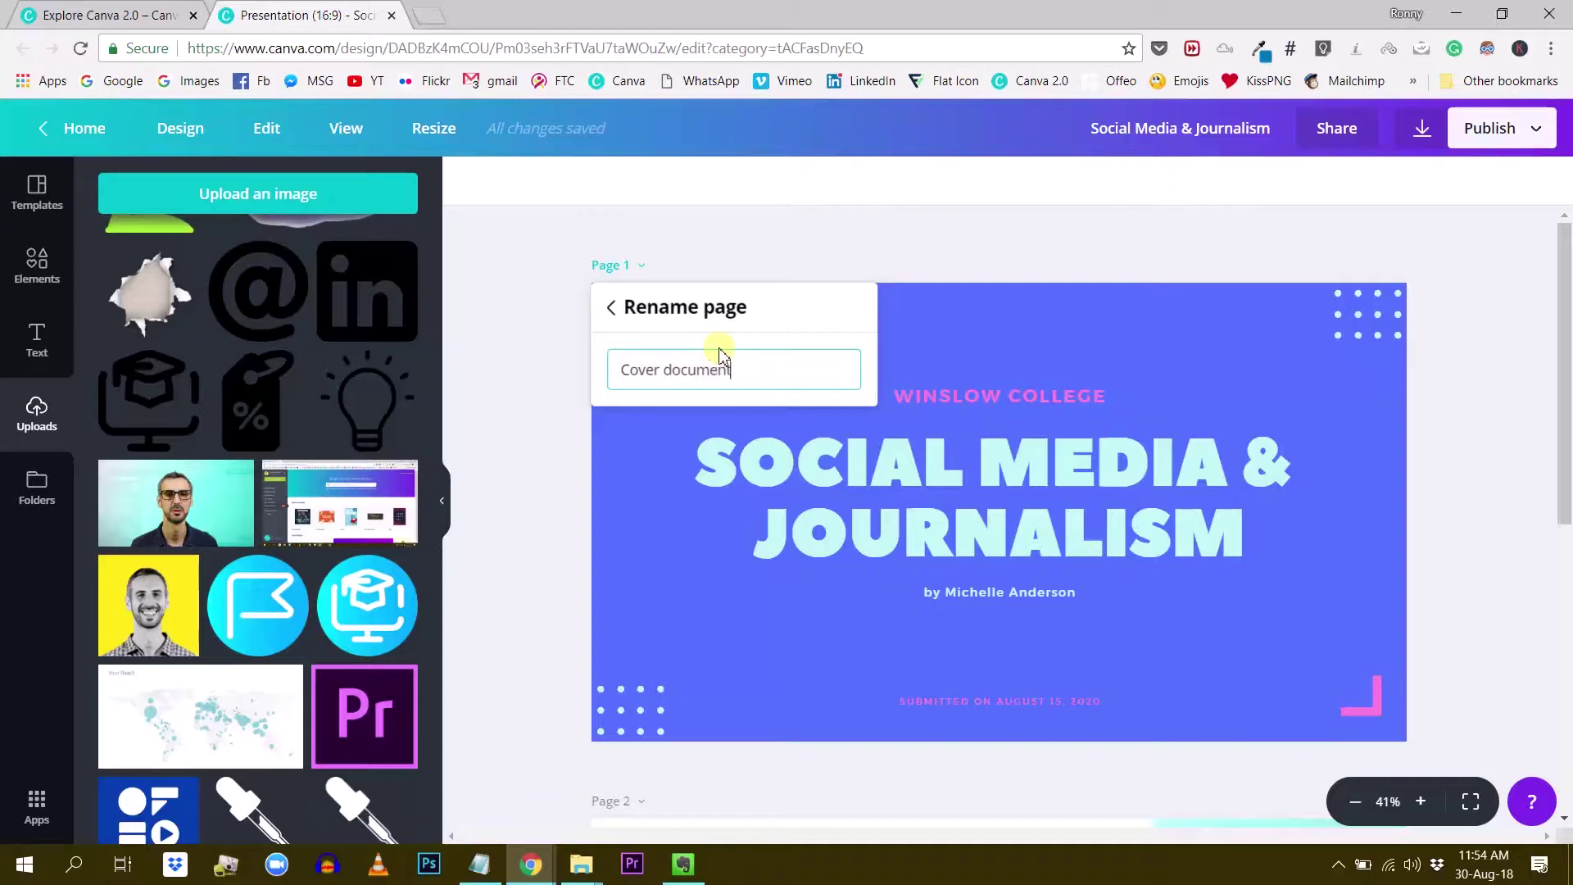
click(532, 459)
Step: Rename page 2 of the presentation as "Member description"
scroll(541, 491, down, 3)
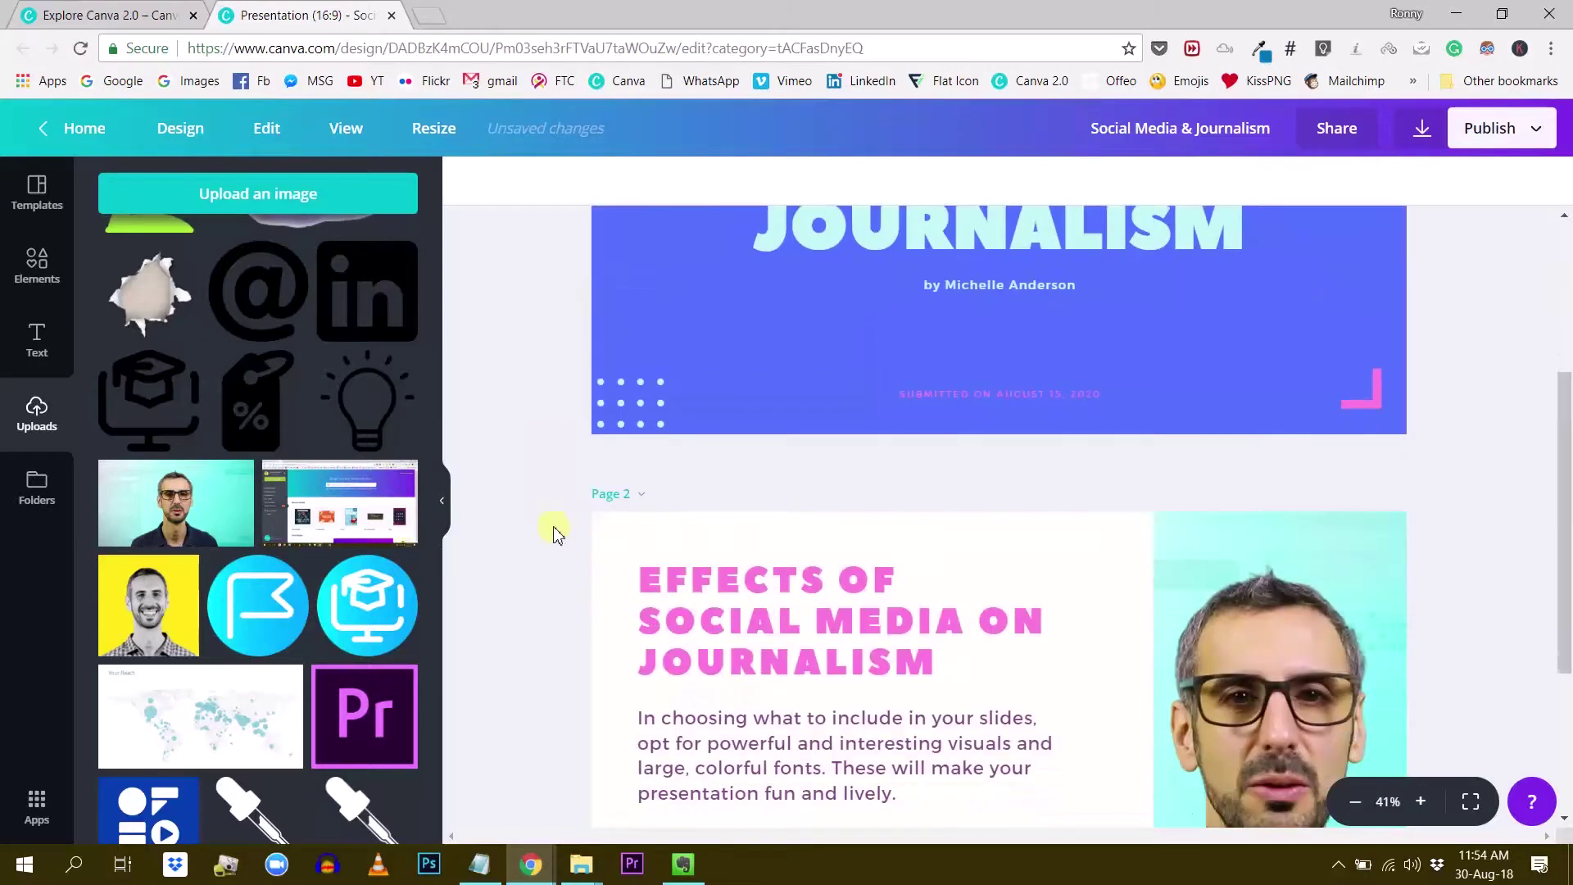
click(613, 495)
click(647, 557)
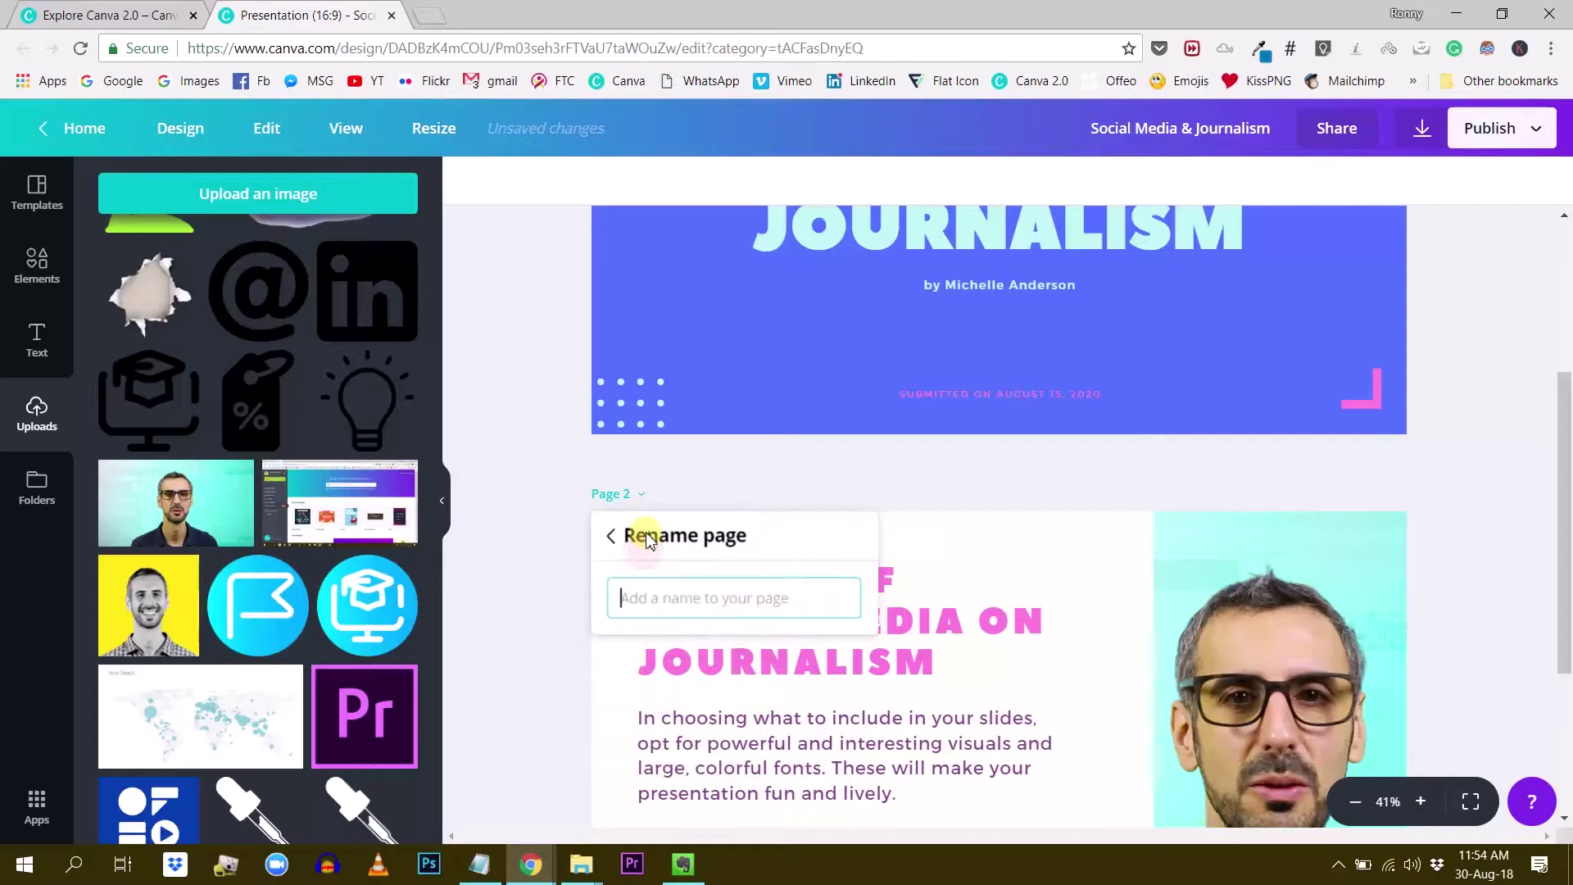
text(Member description)
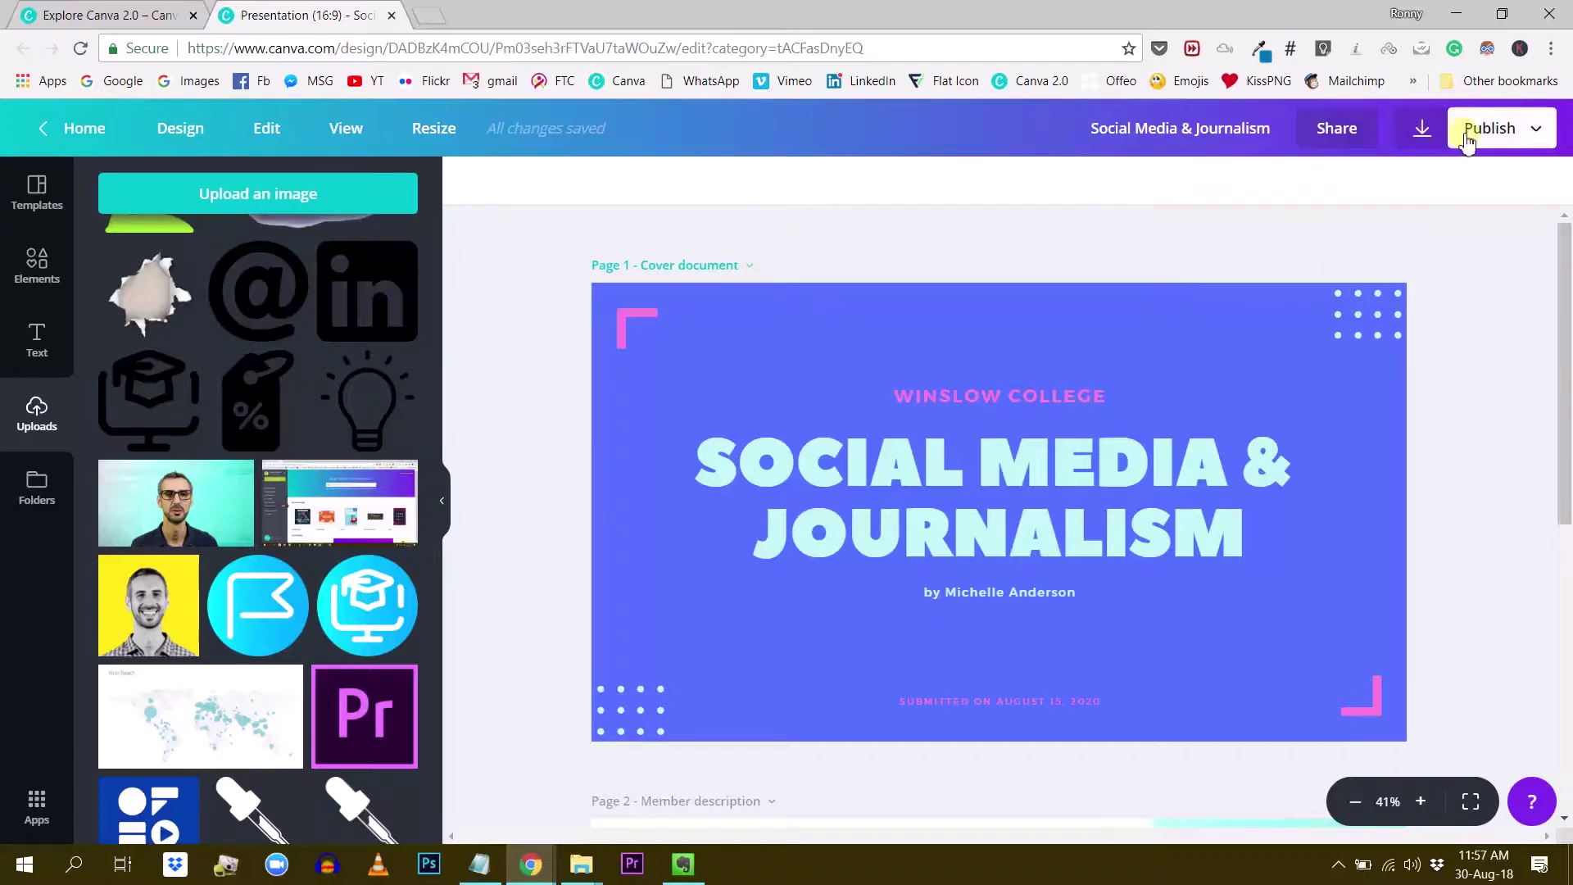
Step: Open the download options and try including and excluding all pages and the cover page from the download
click(1419, 133)
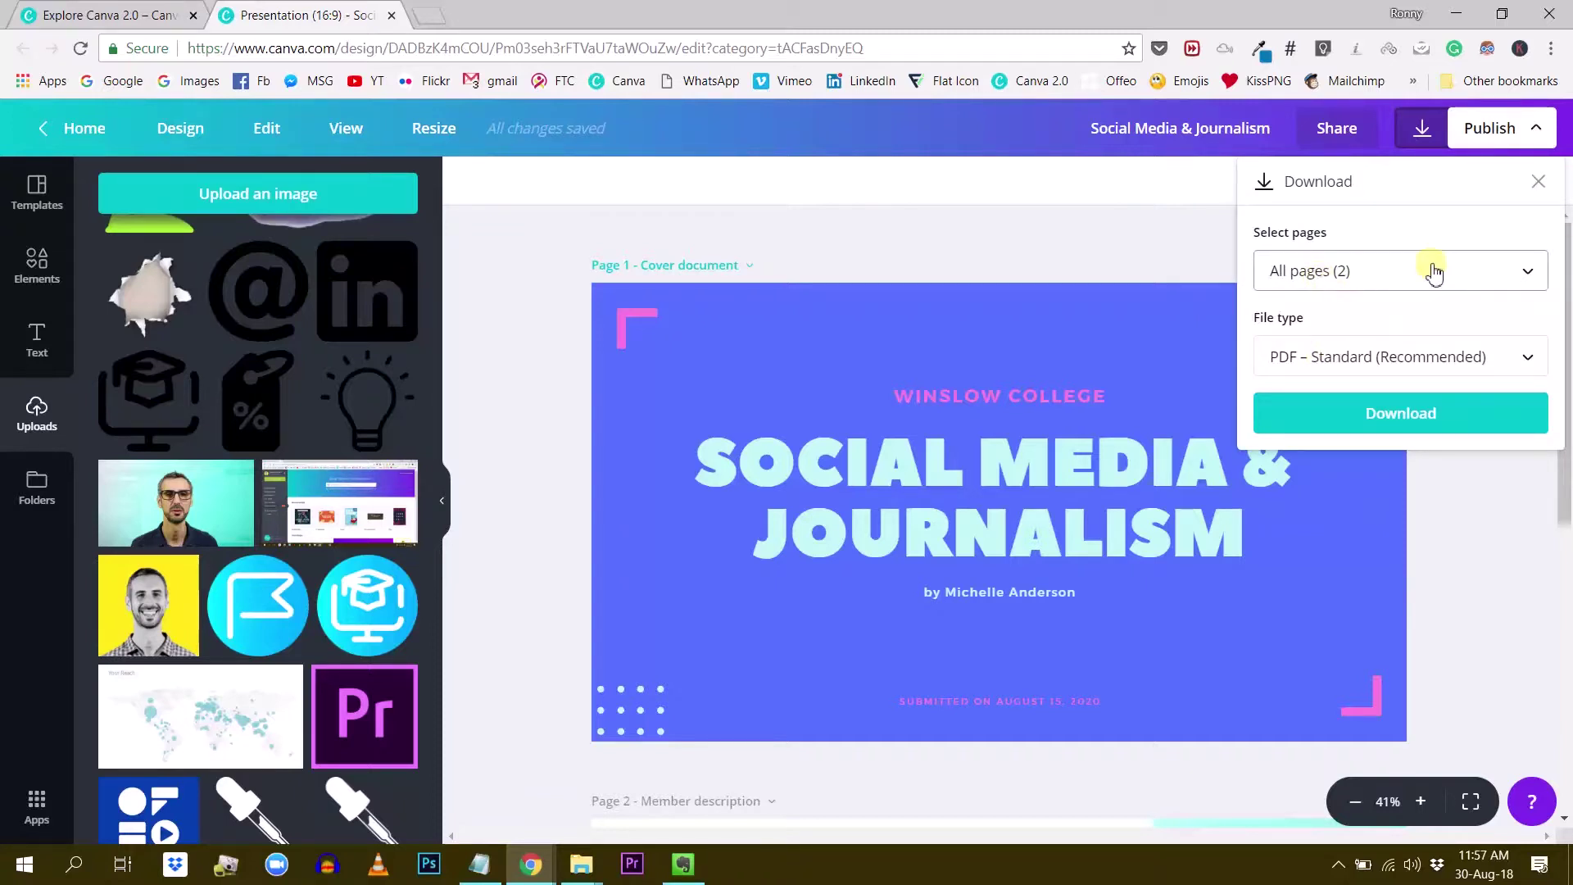
click(1404, 272)
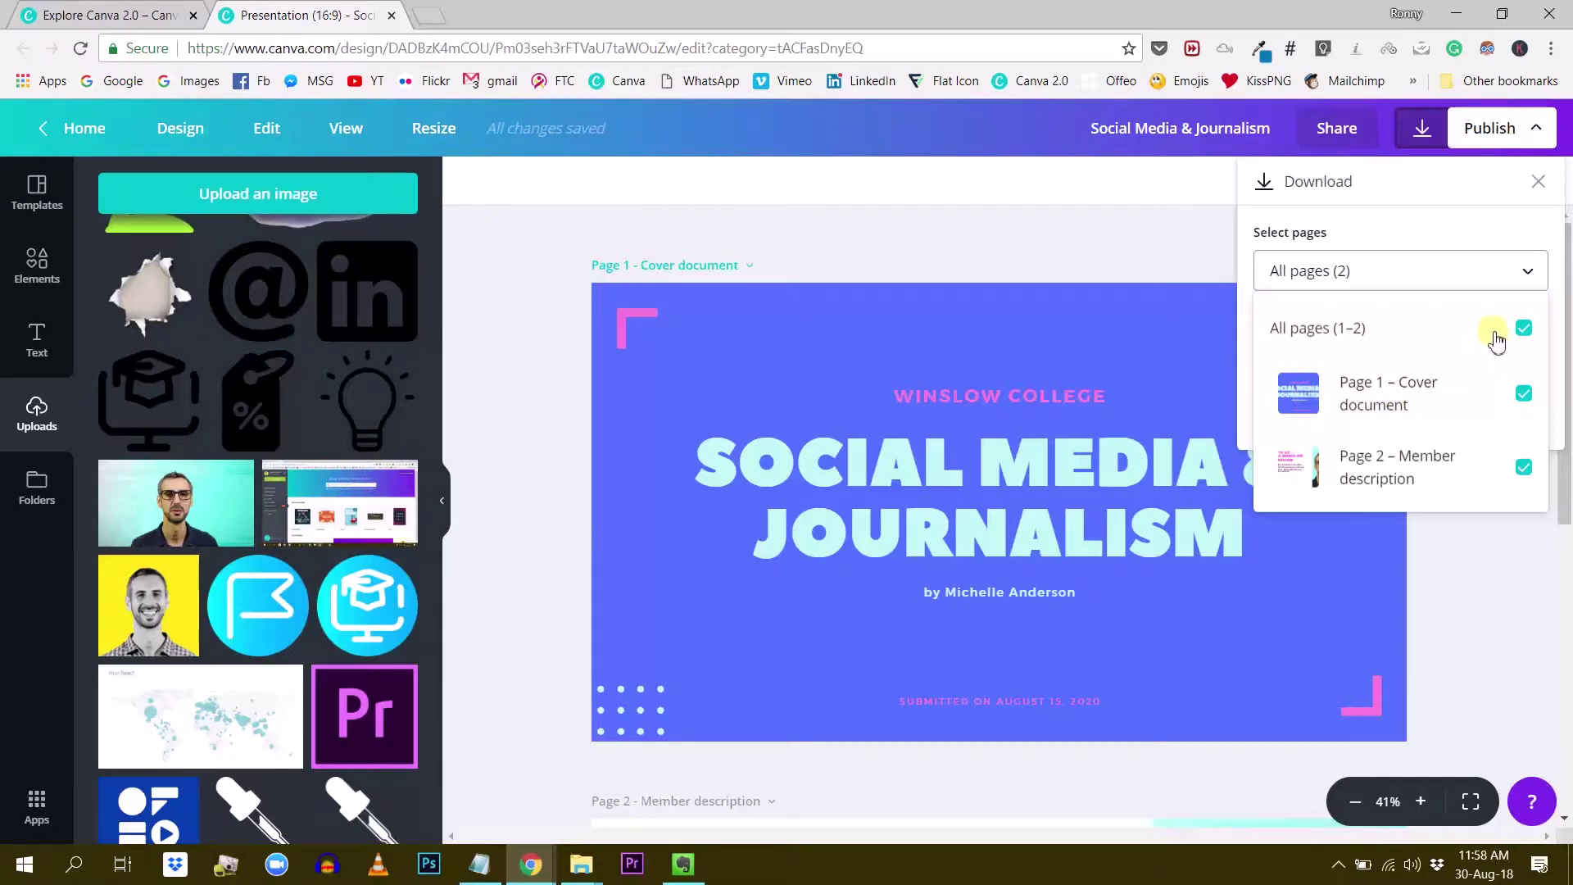
click(1523, 332)
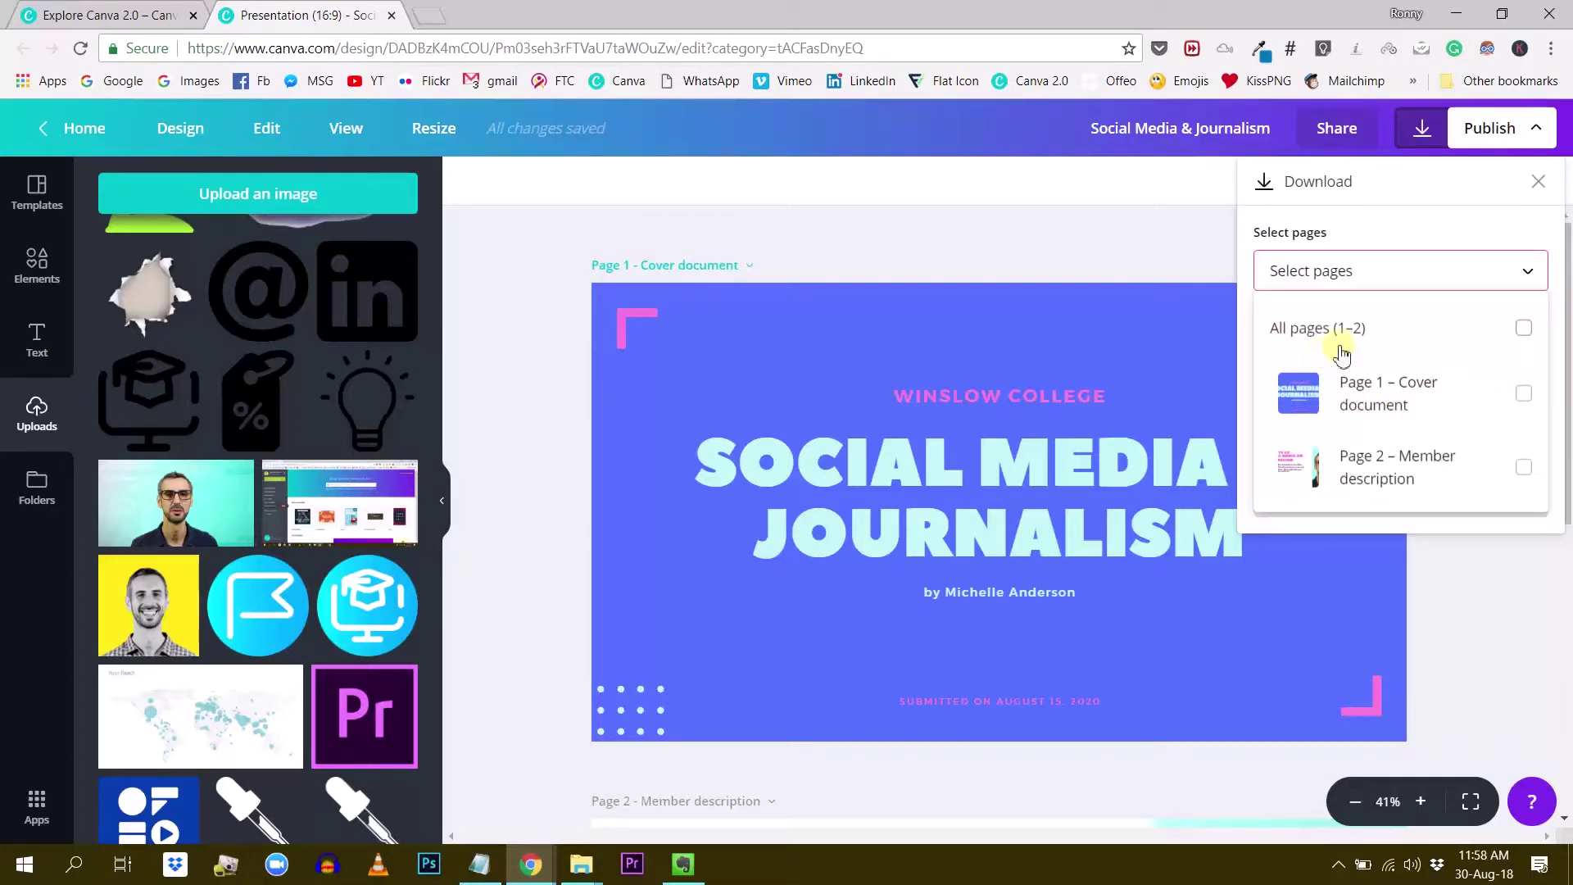
click(1524, 329)
click(1522, 329)
click(1523, 395)
click(1524, 396)
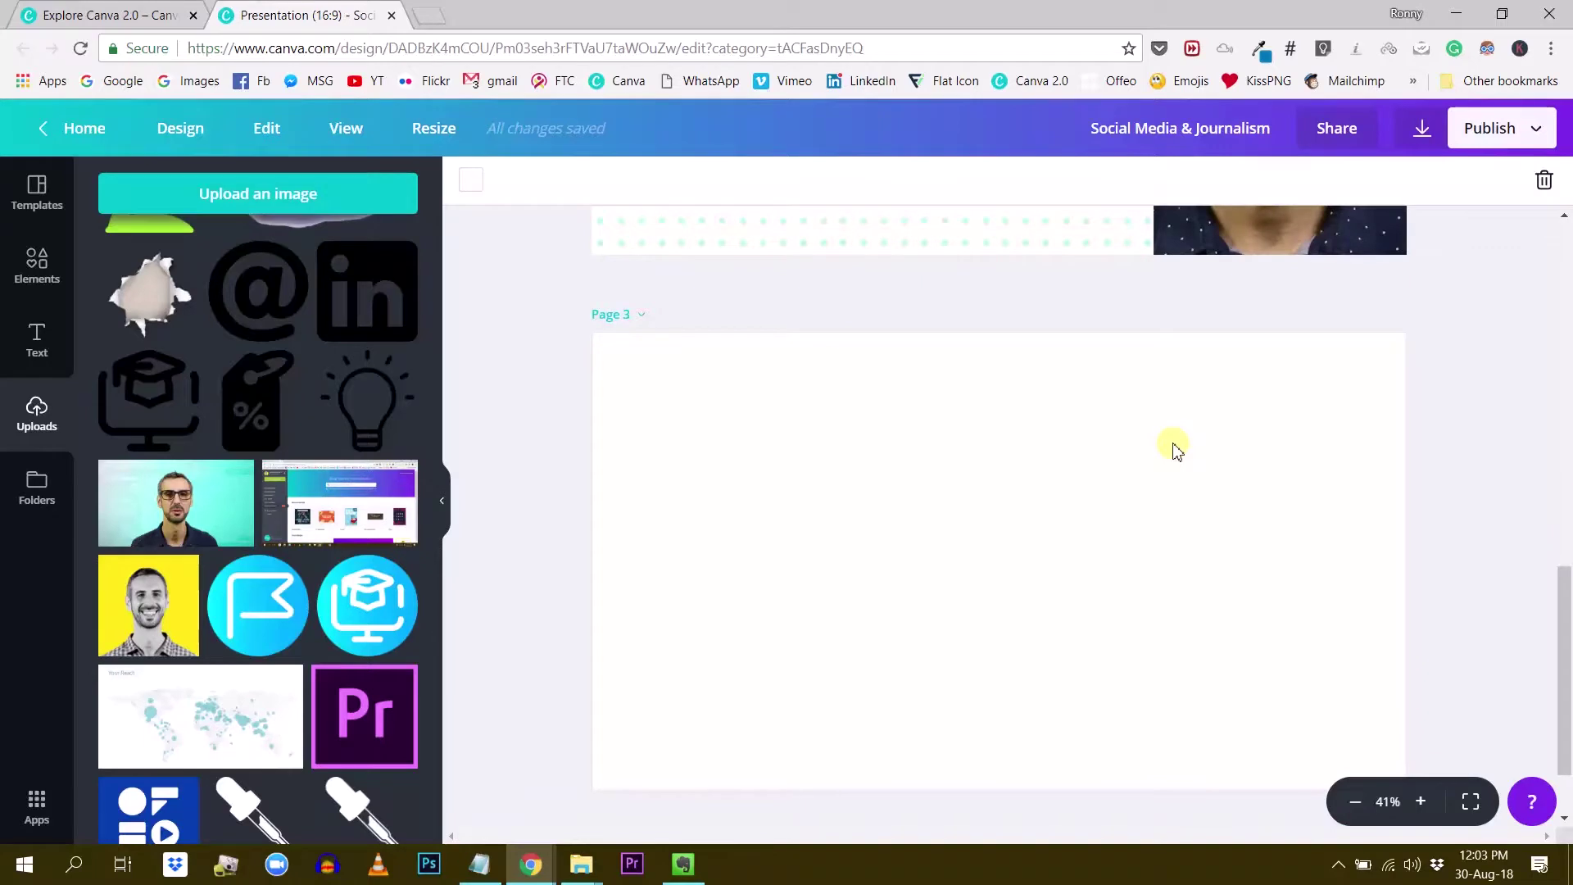
Step: Add blank pages at the end of the presentation until it reaches page 100
scroll(1159, 451, up, 10)
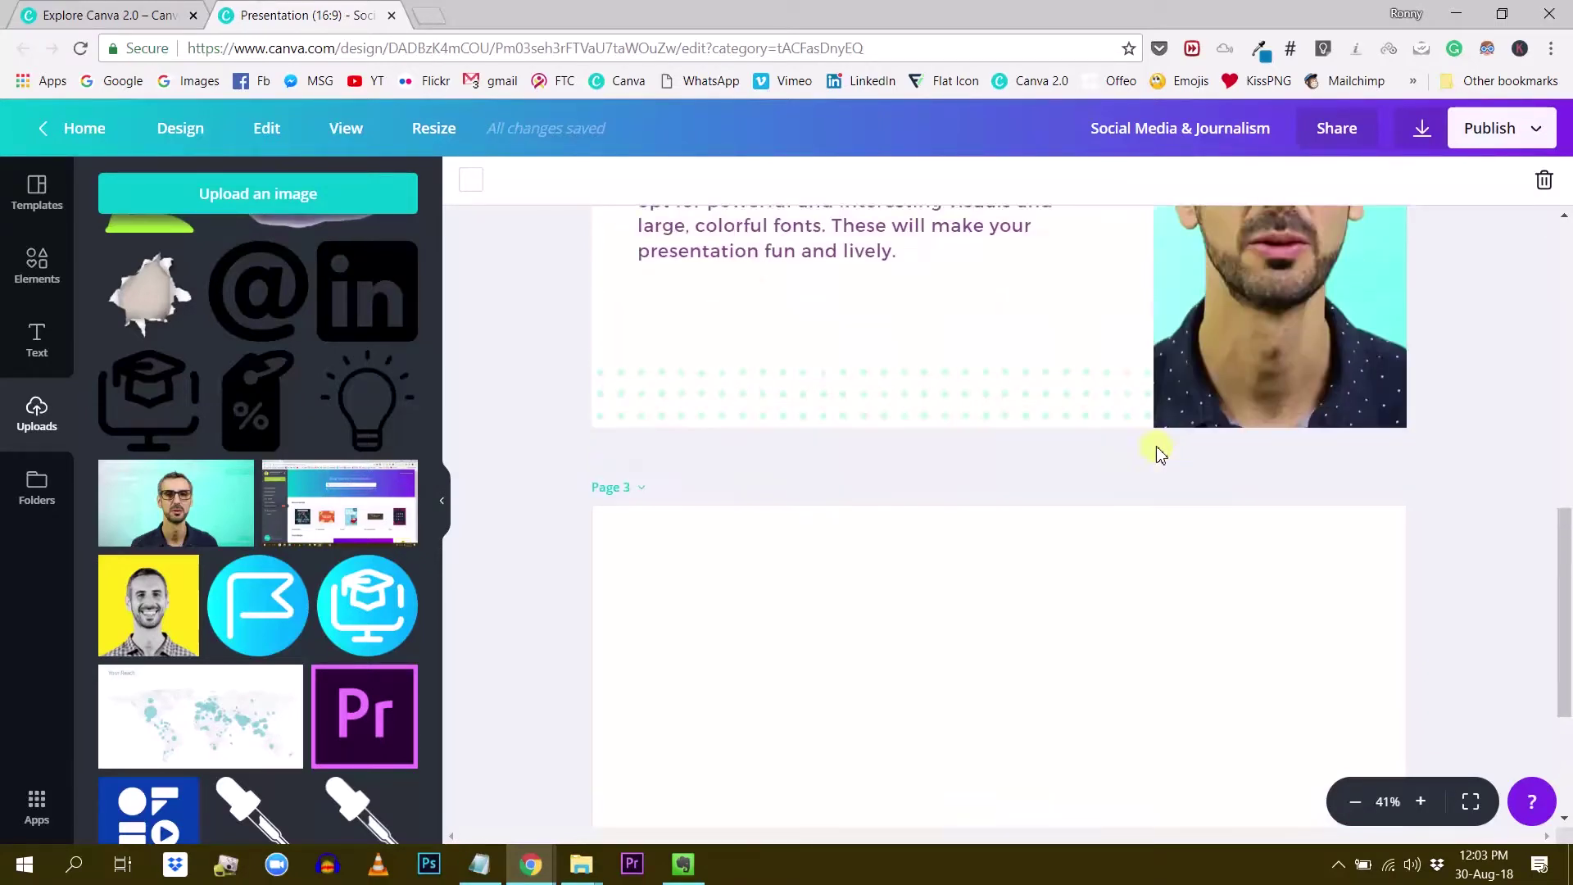
scroll(1155, 446, down, 5)
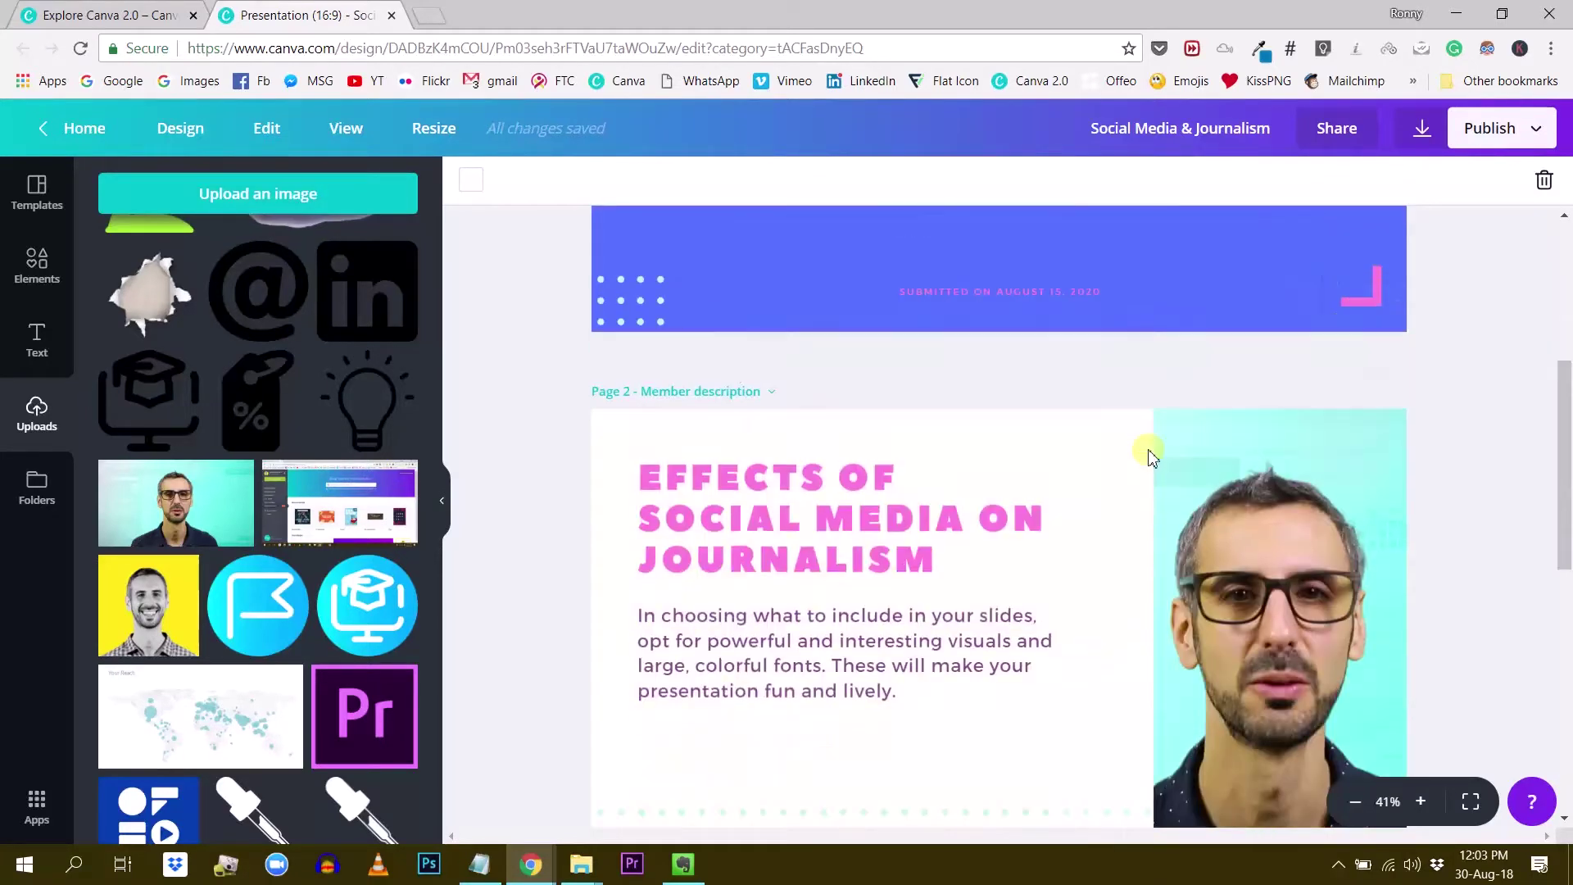
scroll(1149, 456, down, 7)
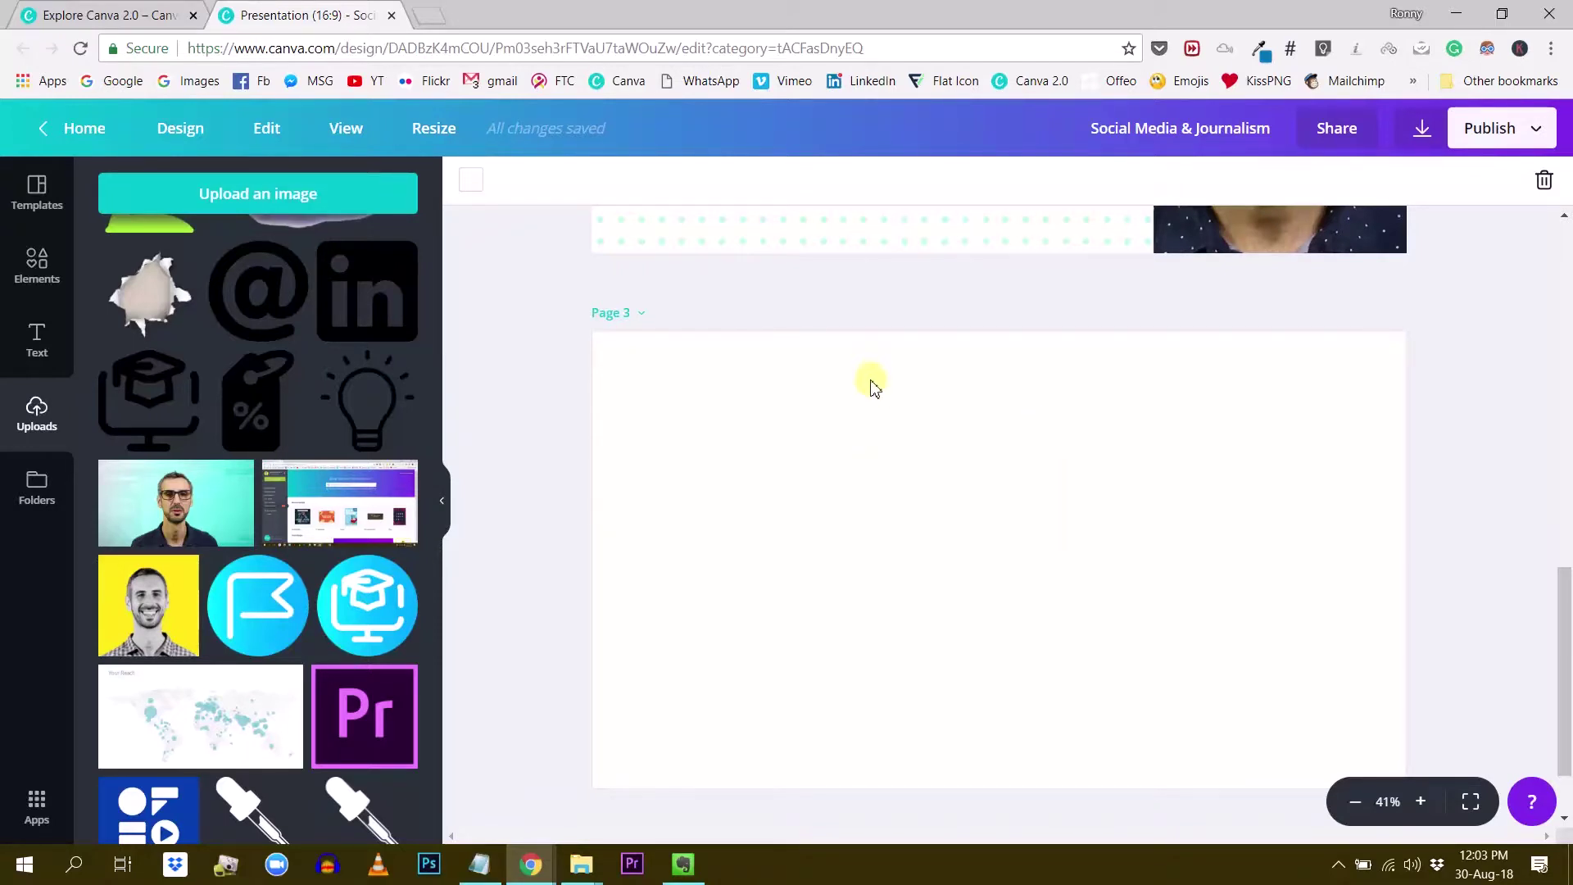
scroll(874, 387, down, 2)
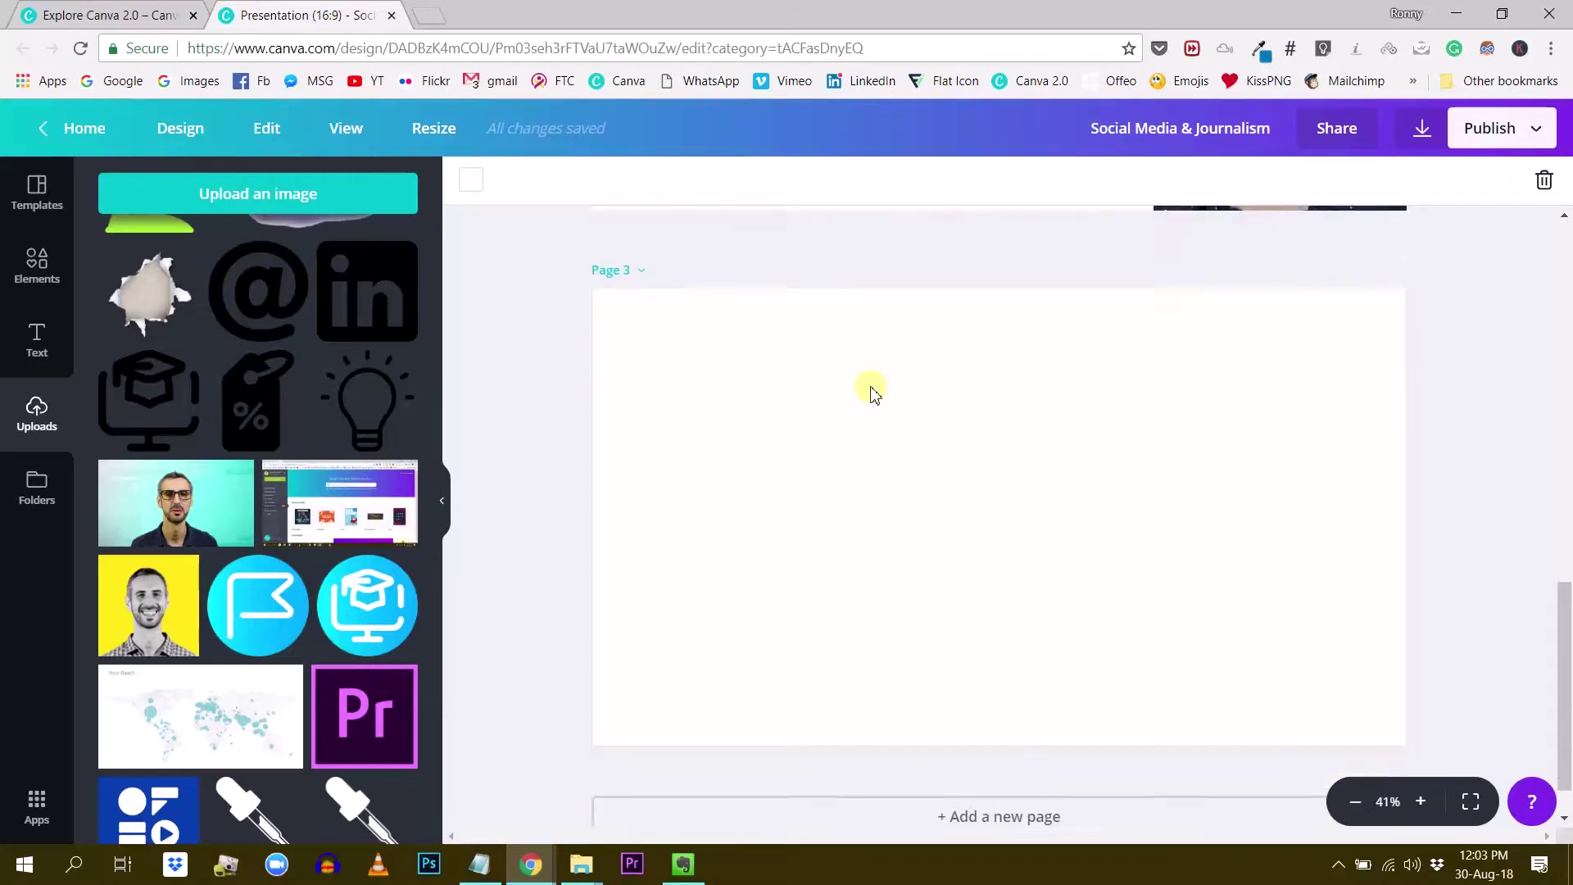
scroll(874, 393, up, 2)
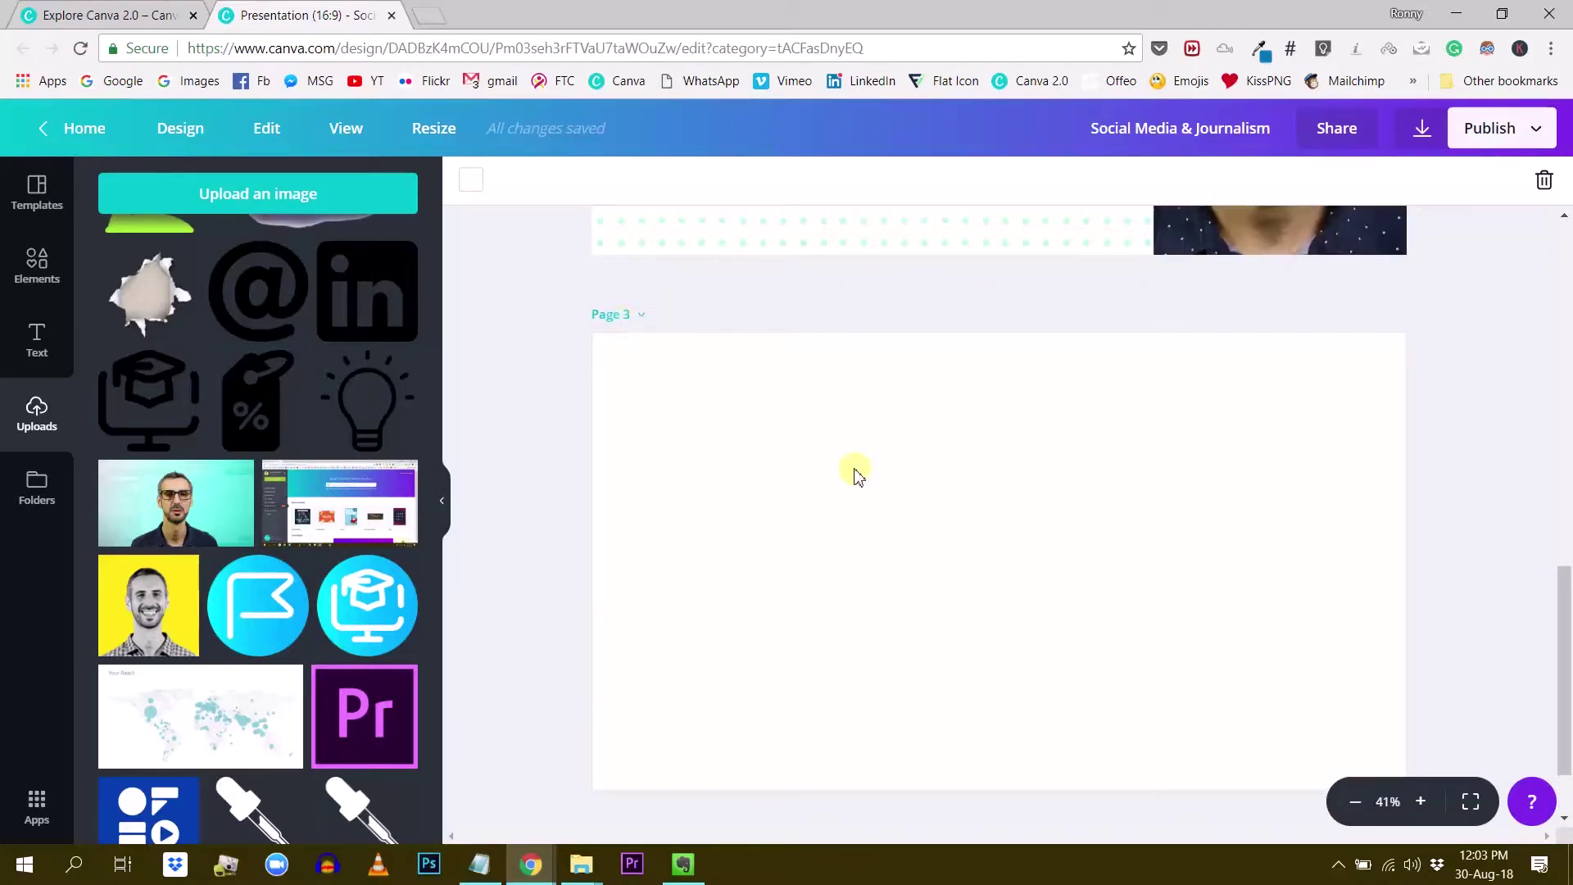
scroll(860, 473, down, 2)
click(973, 757)
click(975, 755)
click(974, 755)
click(975, 756)
click(975, 754)
click(976, 754)
click(977, 755)
click(978, 762)
click(976, 763)
click(977, 766)
click(973, 770)
click(969, 778)
click(970, 776)
click(969, 777)
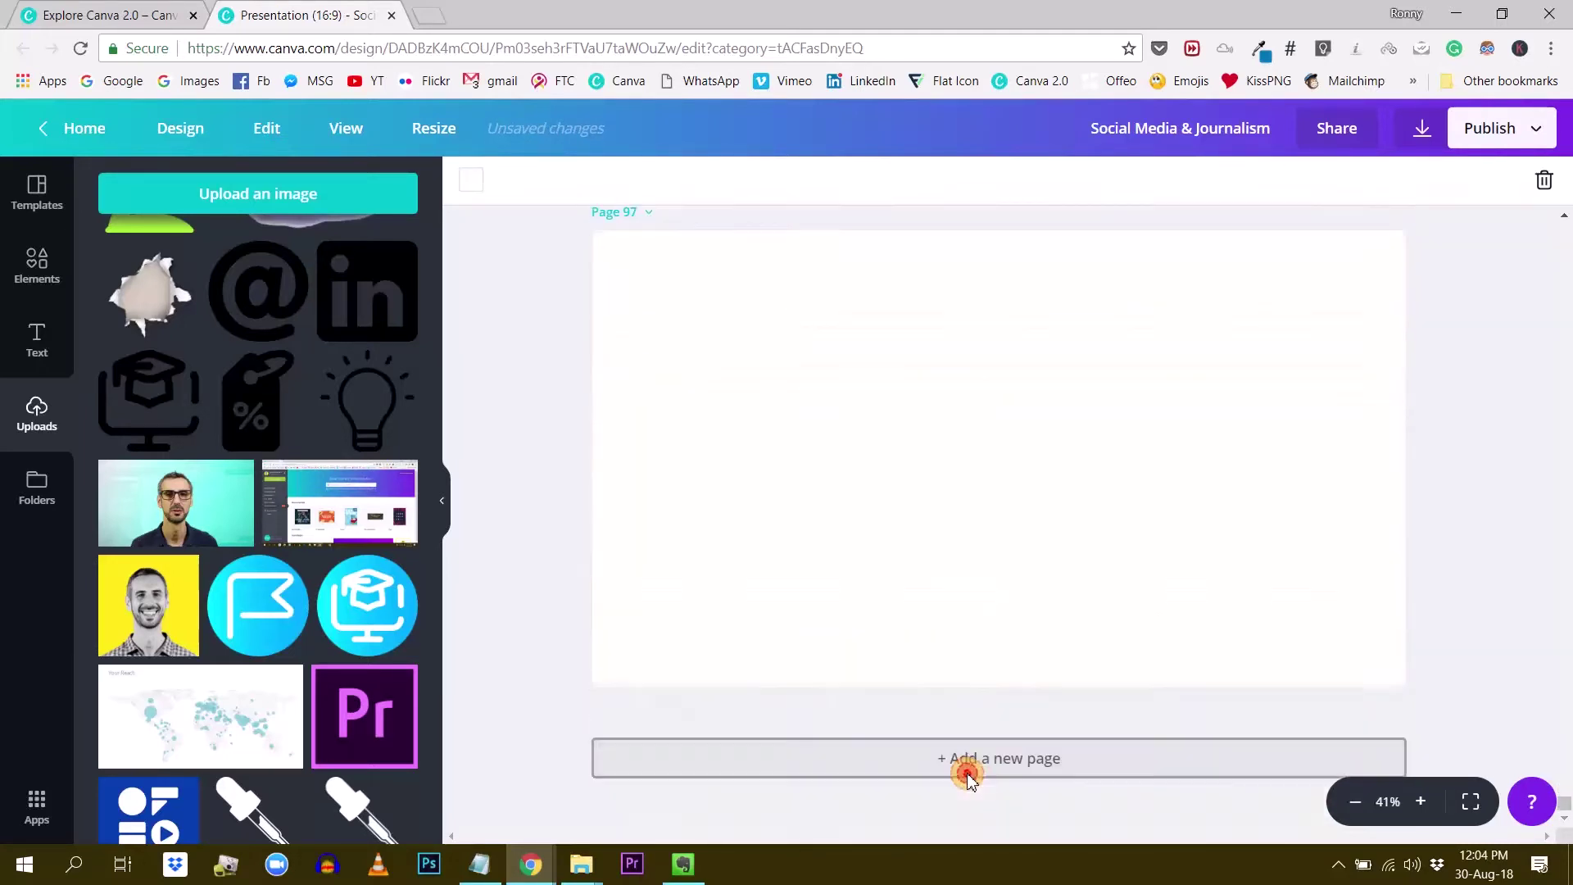
click(968, 776)
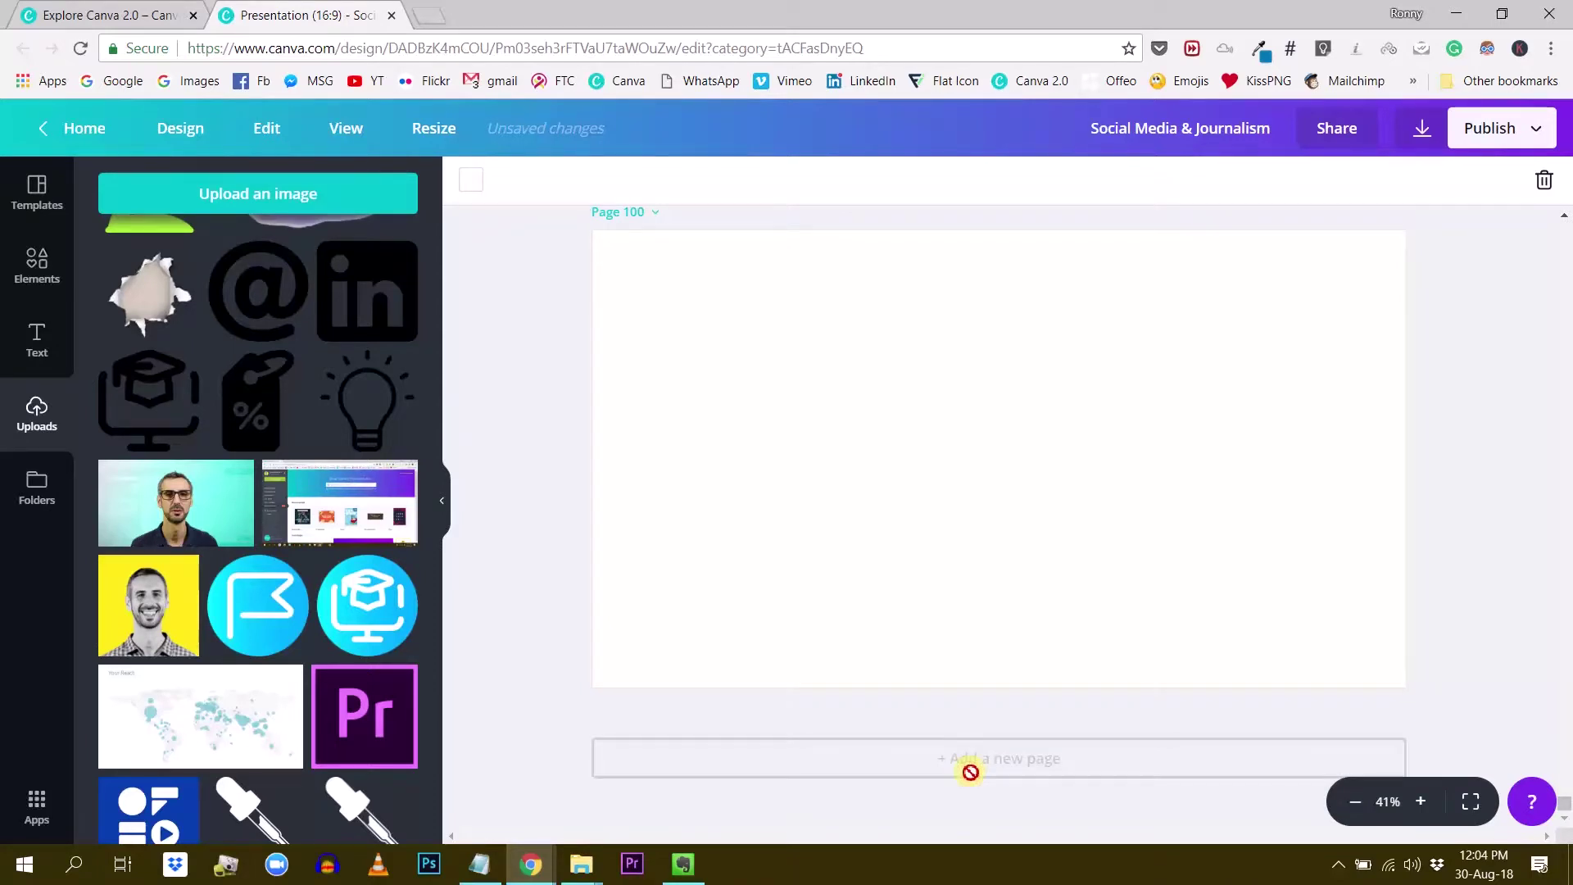
scroll(919, 687, up, 1)
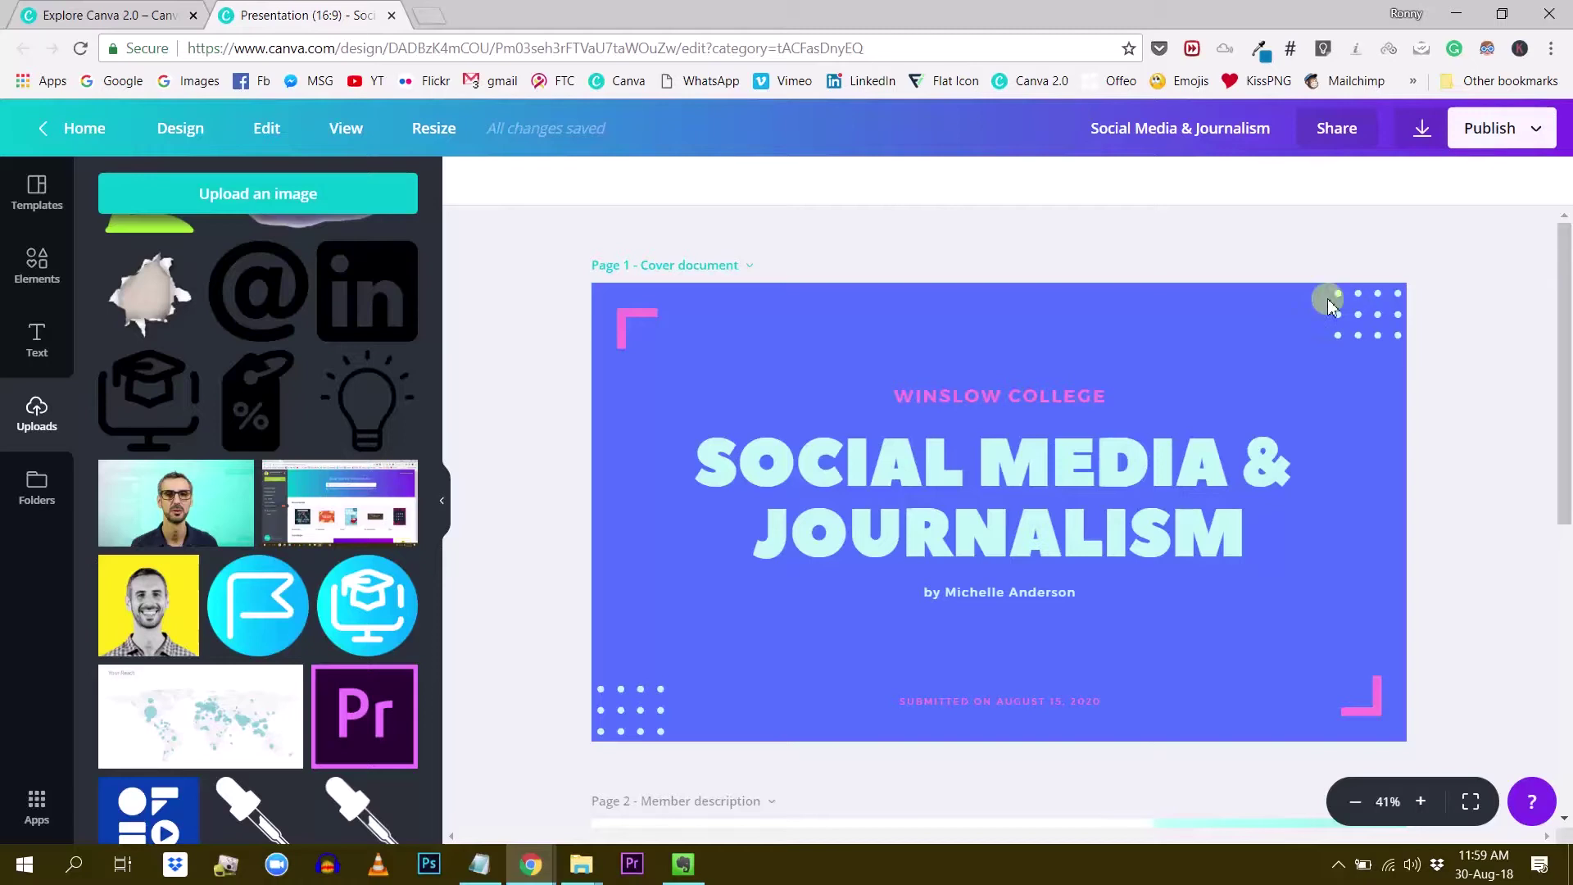
Step: Open the design's sharing options and review the invitation permissions, keeping "Invite people to edit"
click(1351, 131)
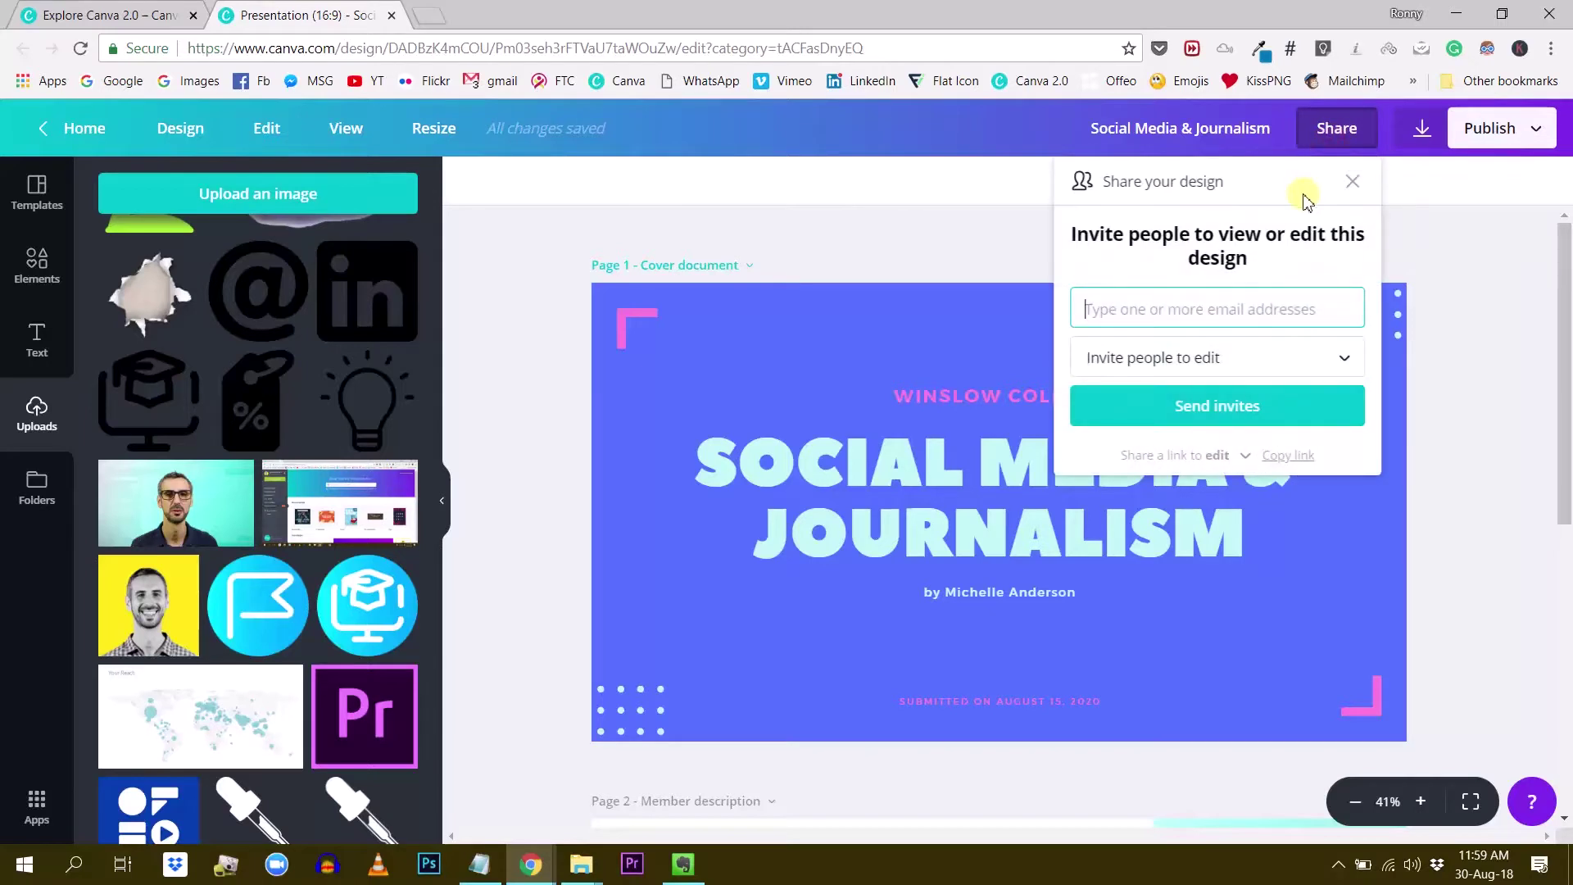
click(1156, 312)
click(1161, 360)
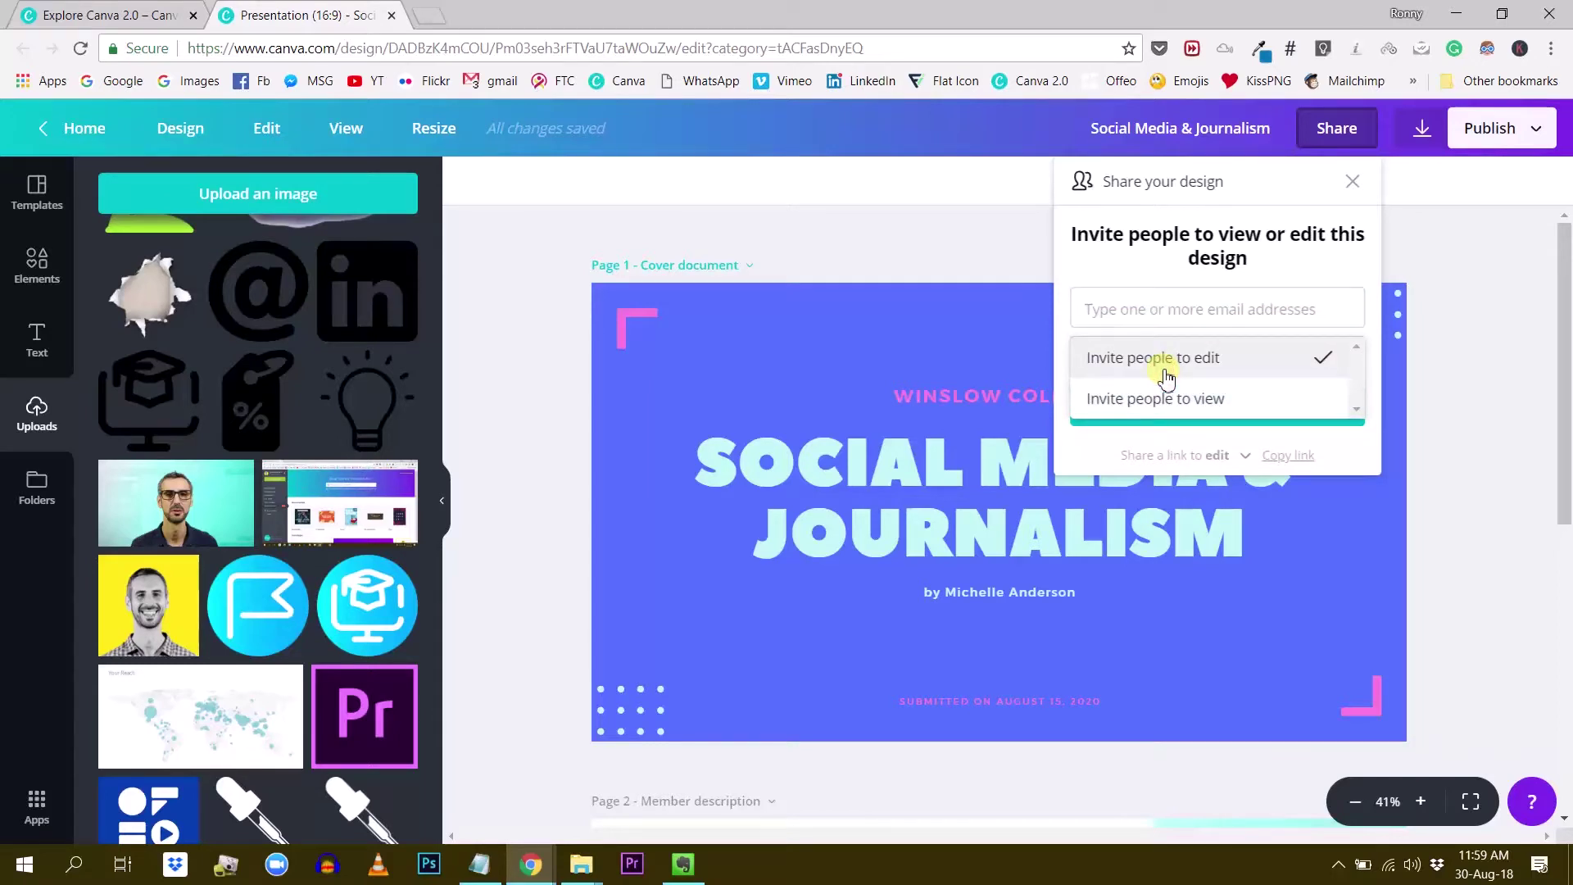
click(1188, 376)
click(1183, 316)
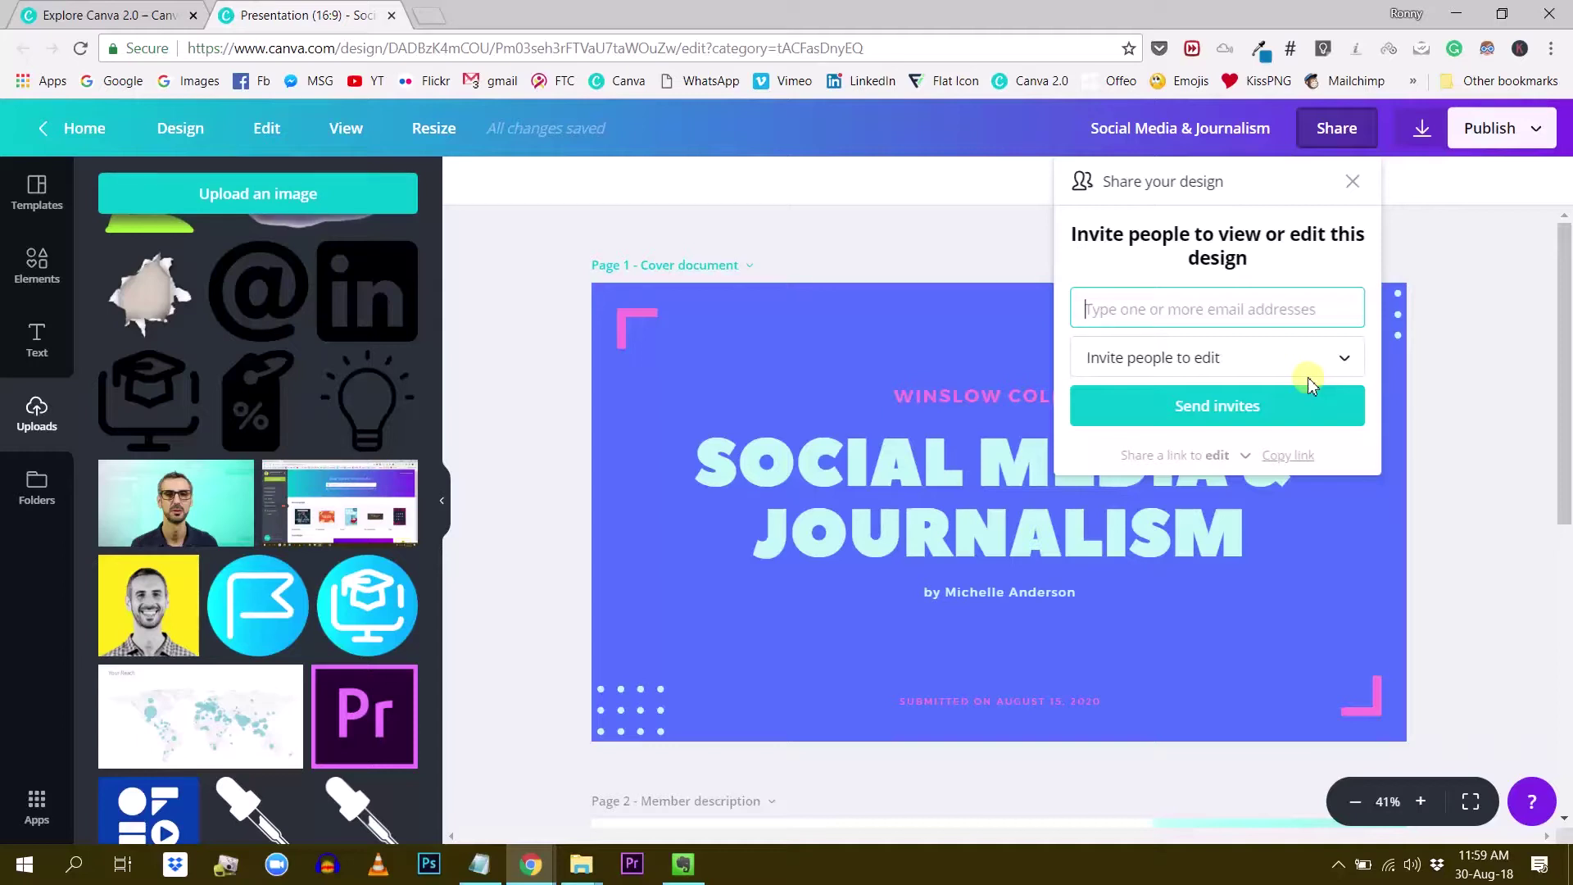
click(1303, 369)
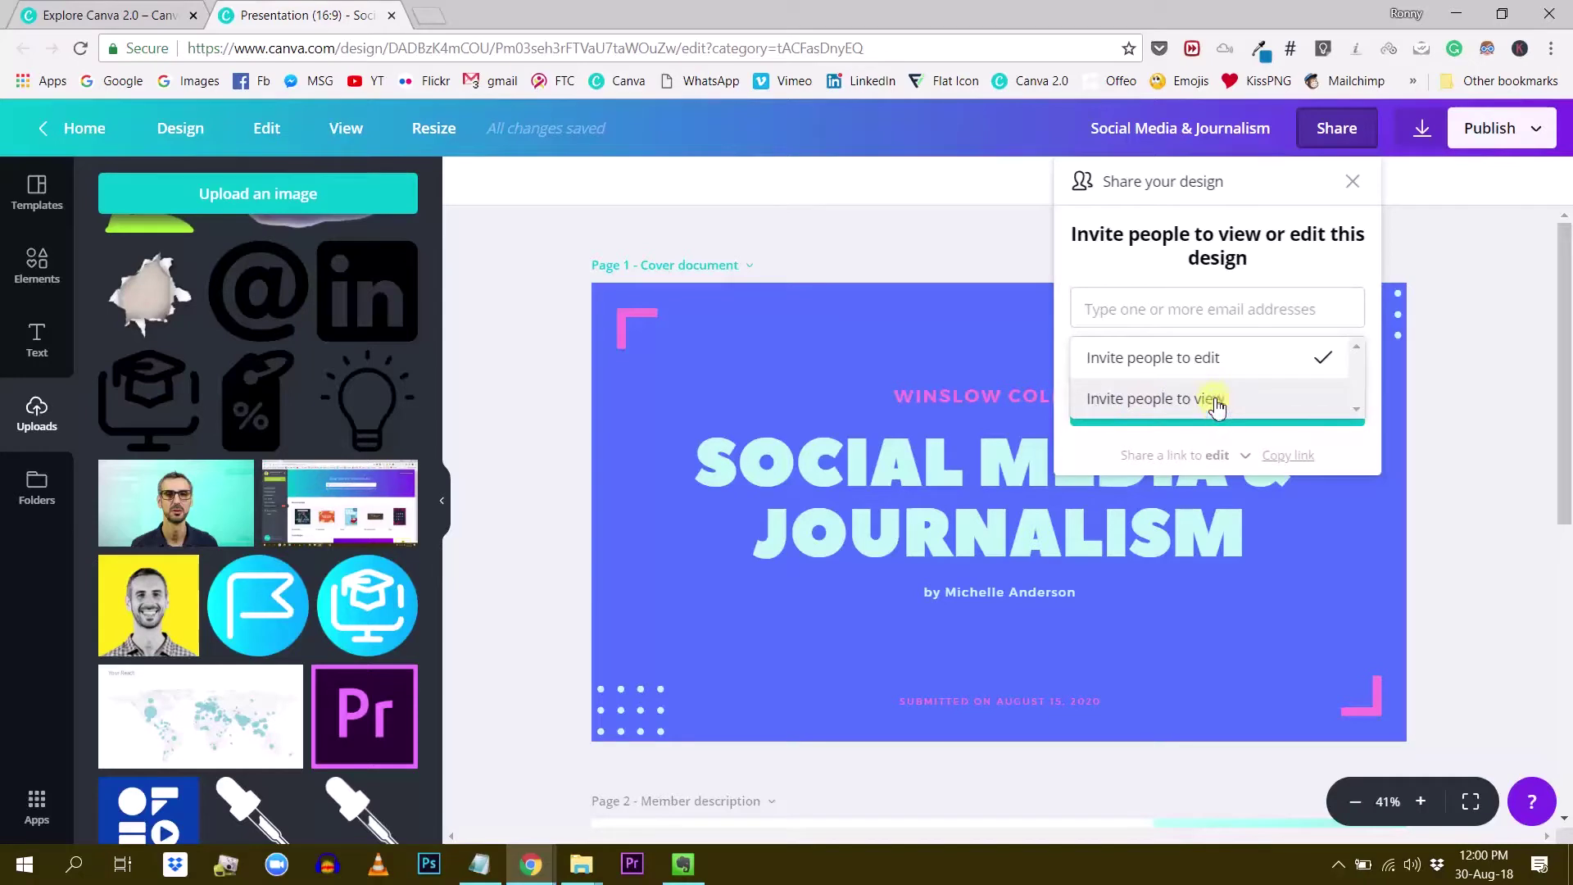
click(1205, 358)
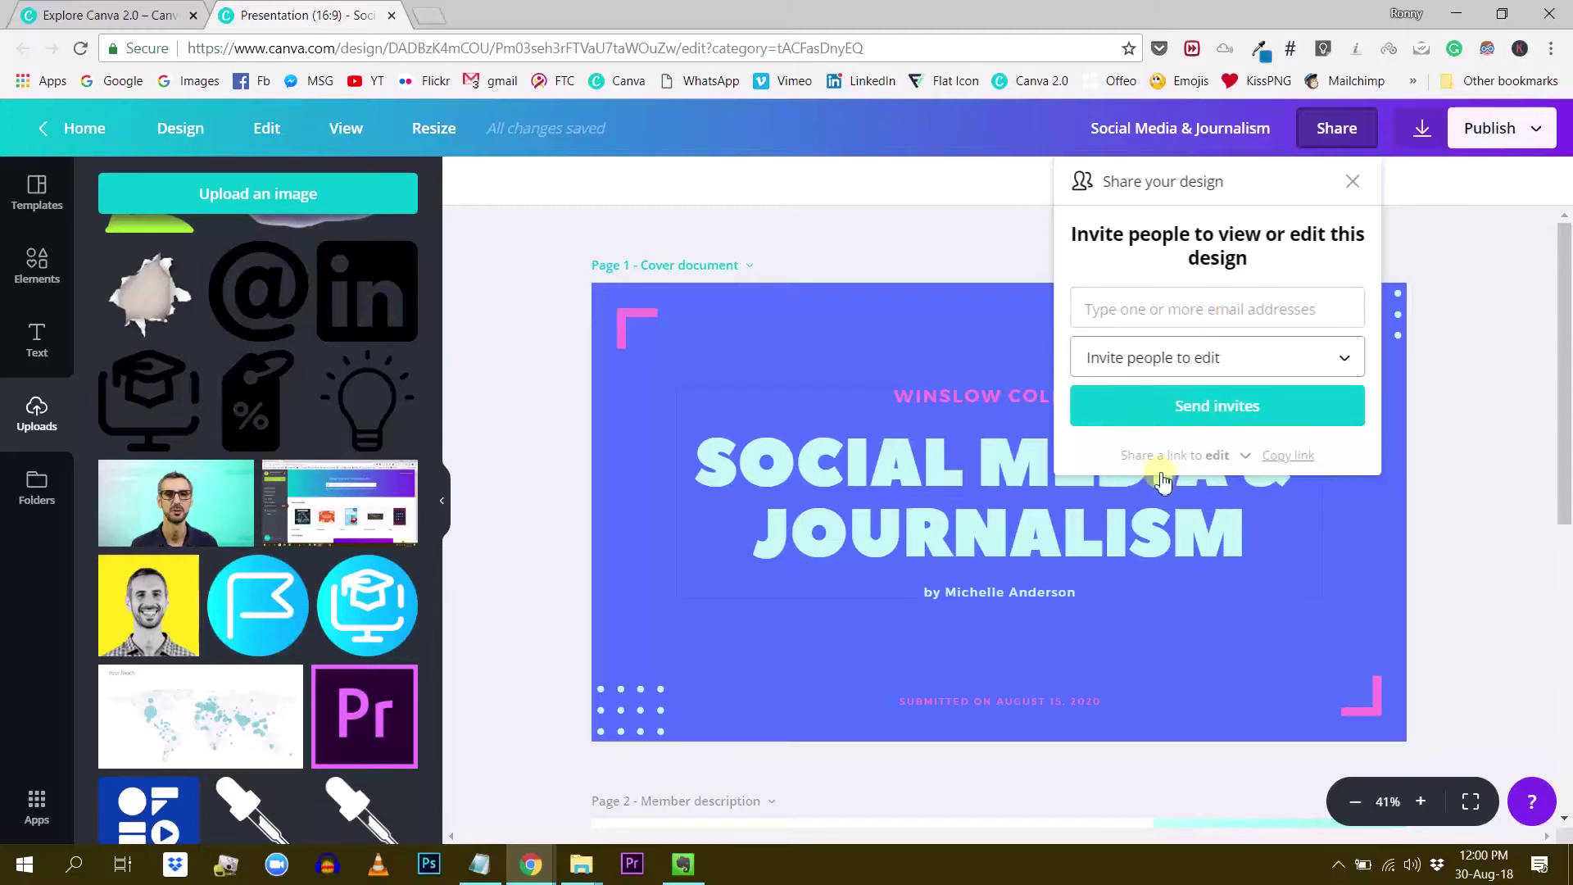
Step: Review the permission choices for sharing the design by link, and close the sharing options
click(1235, 463)
click(1242, 456)
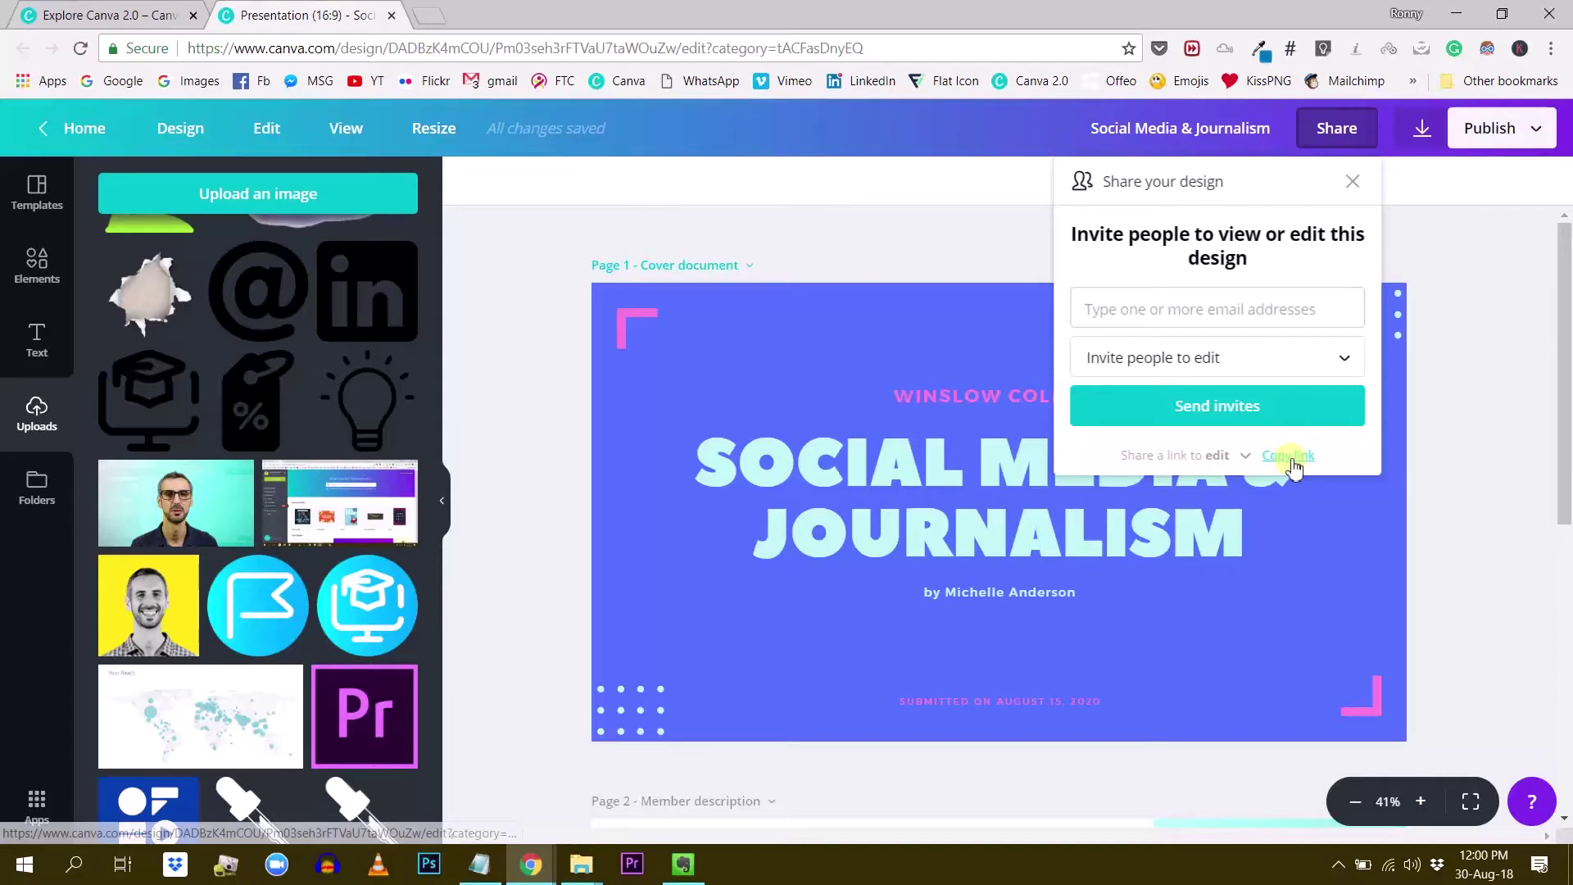
click(1243, 455)
click(1332, 453)
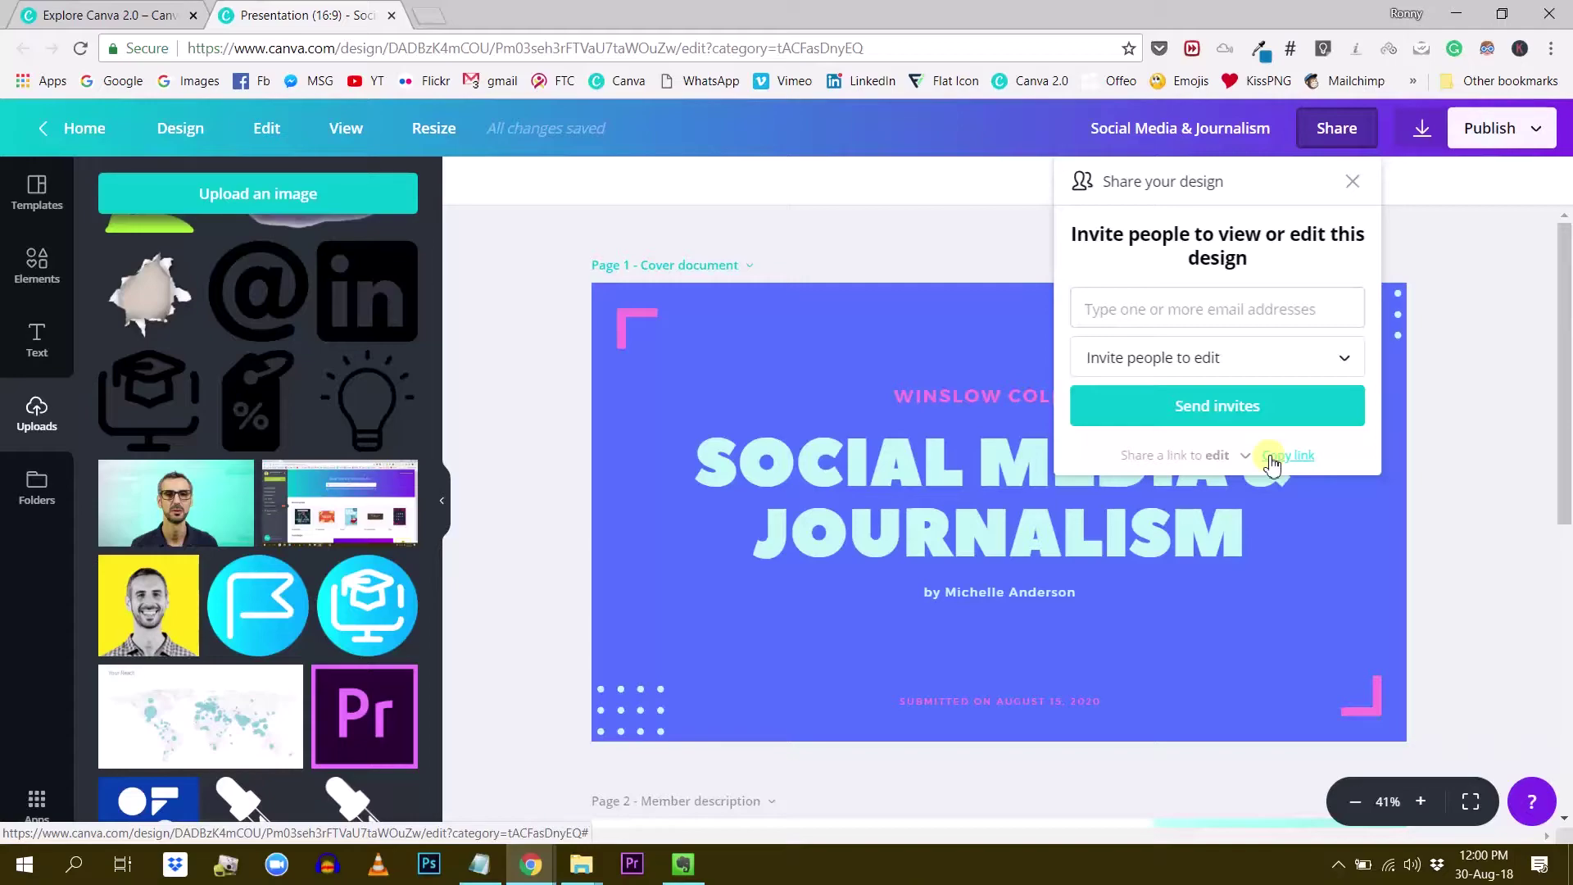
click(1496, 507)
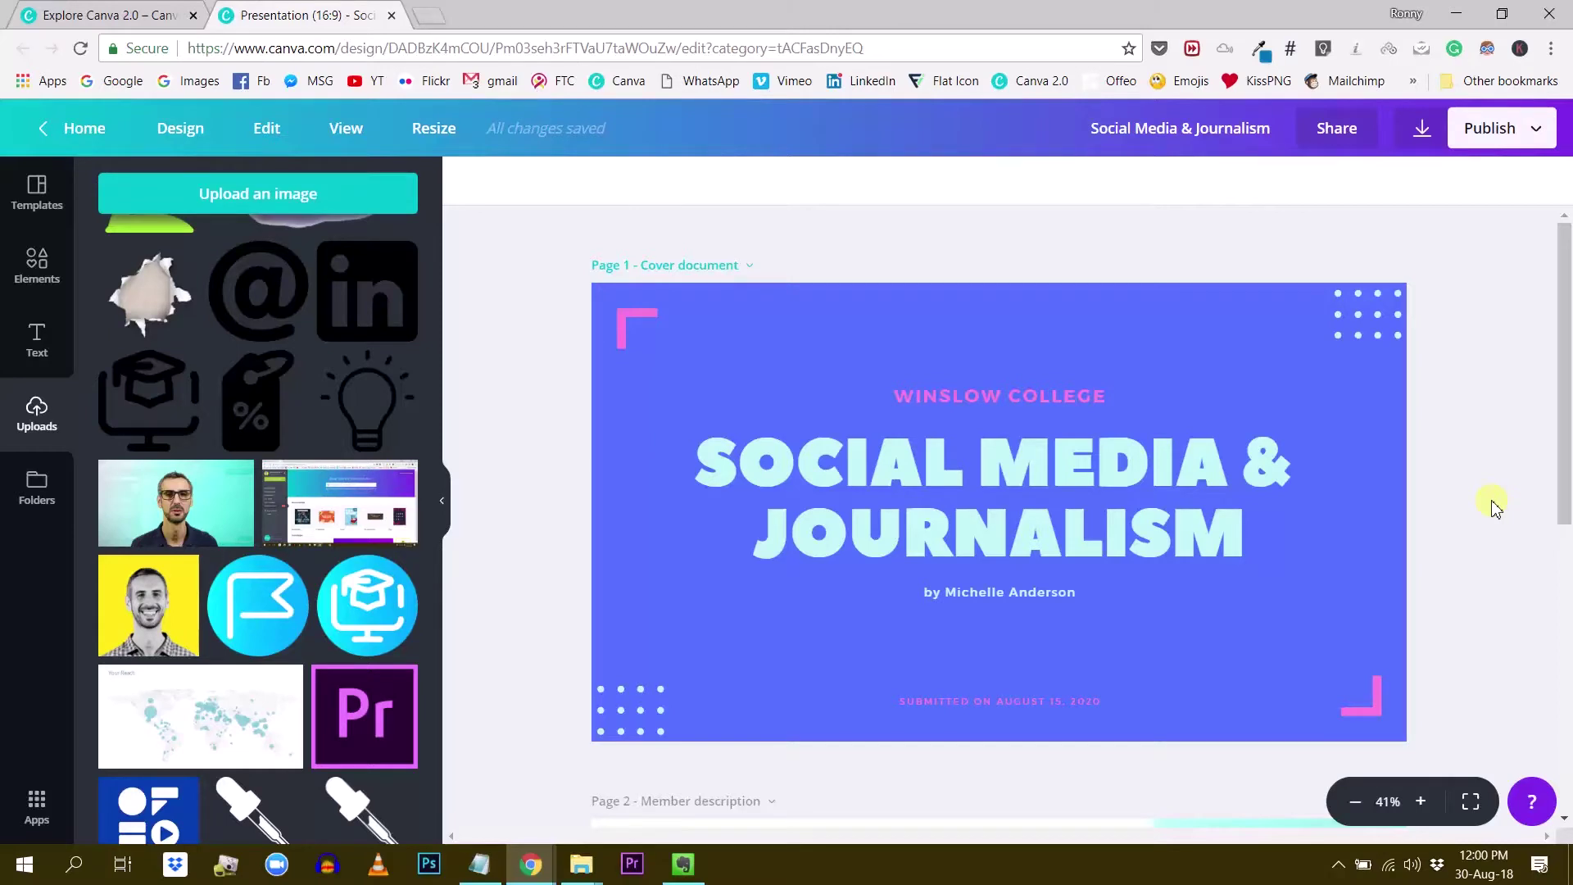
Step: Open the help topic on keyboard shortcuts and look through the whole shortcut list
click(1532, 807)
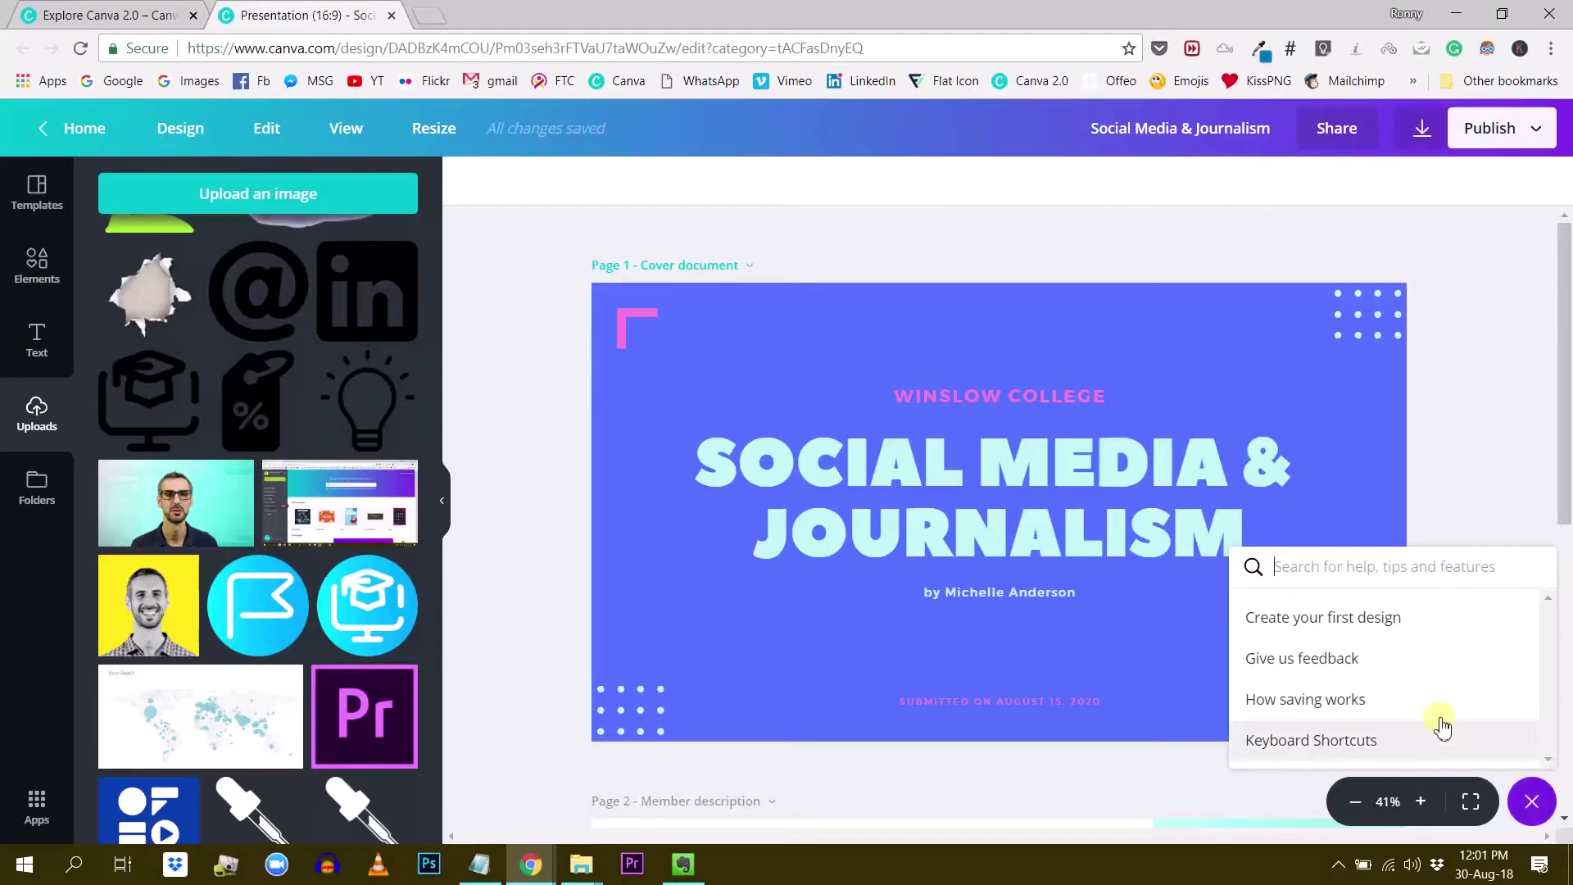
click(1317, 739)
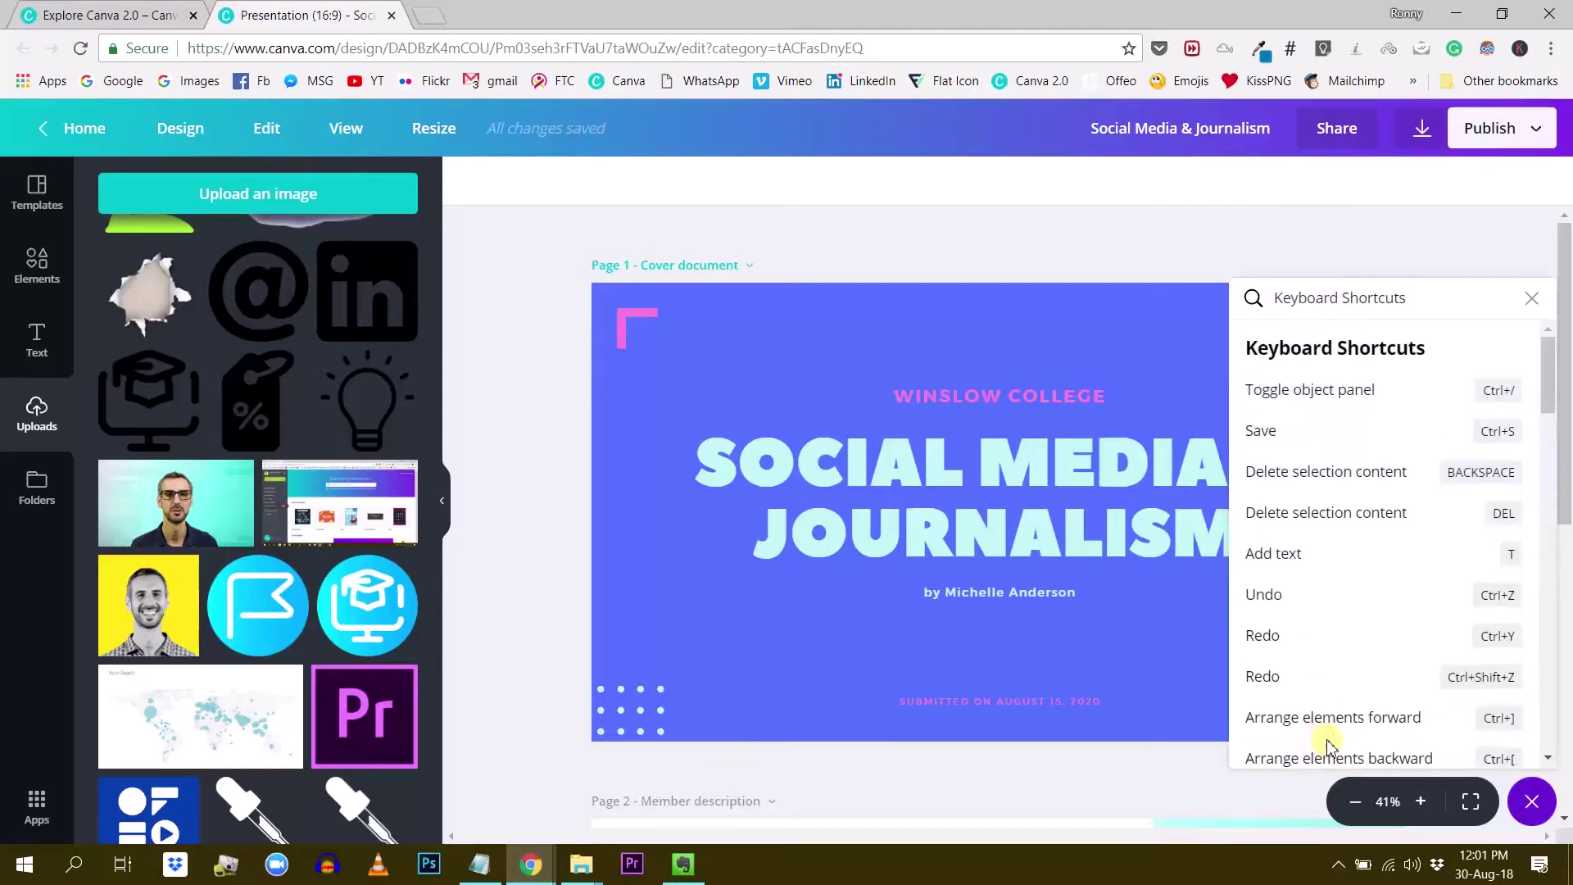
scroll(1360, 431, down, 5)
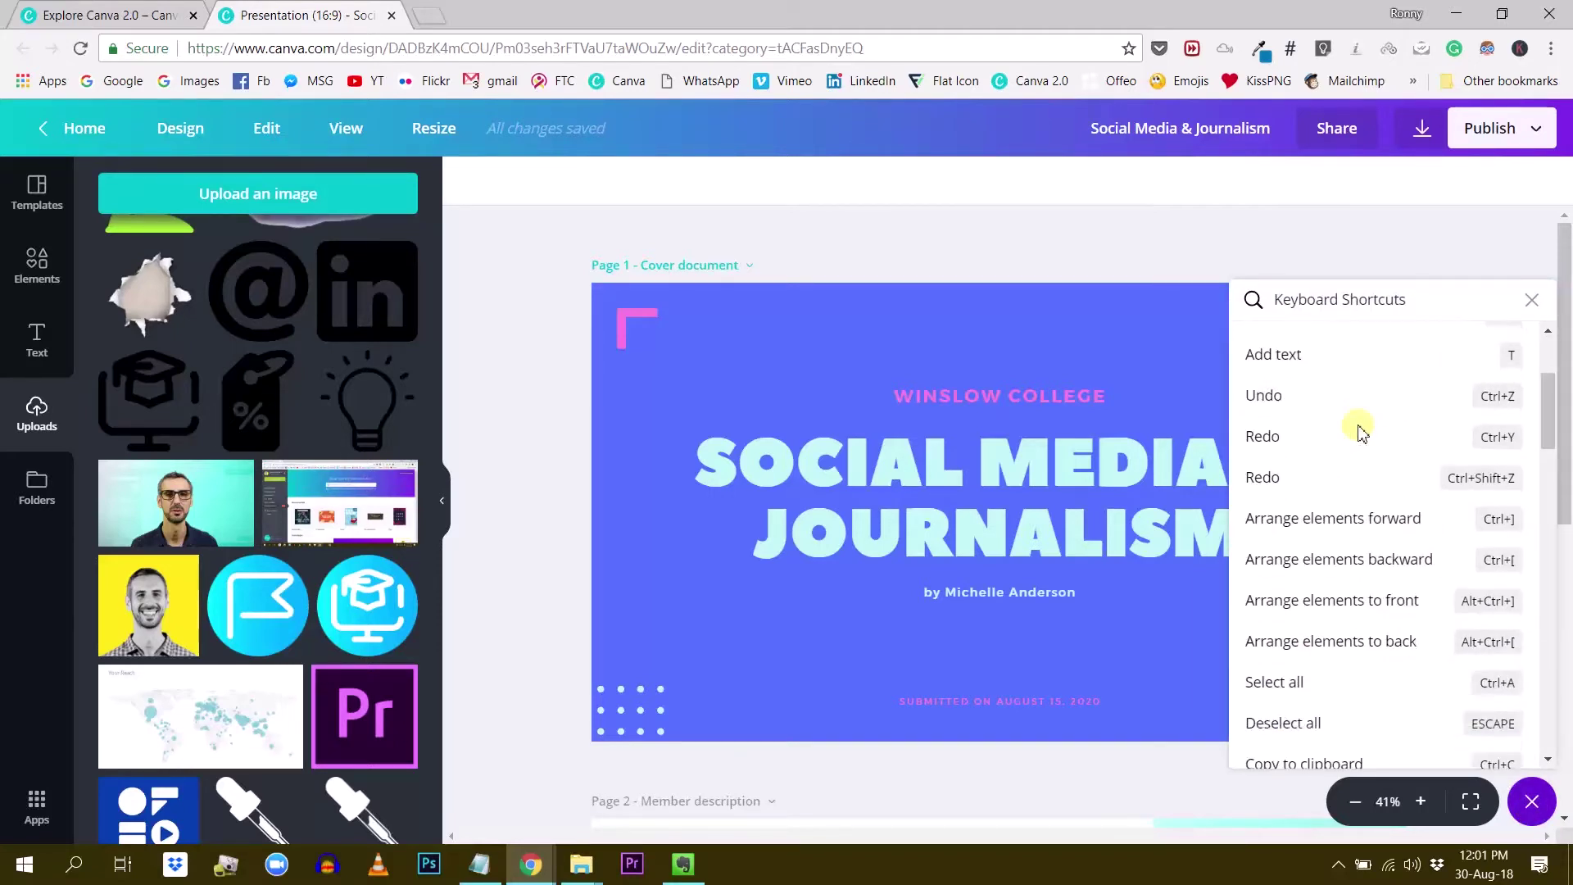
scroll(1360, 431, down, 10)
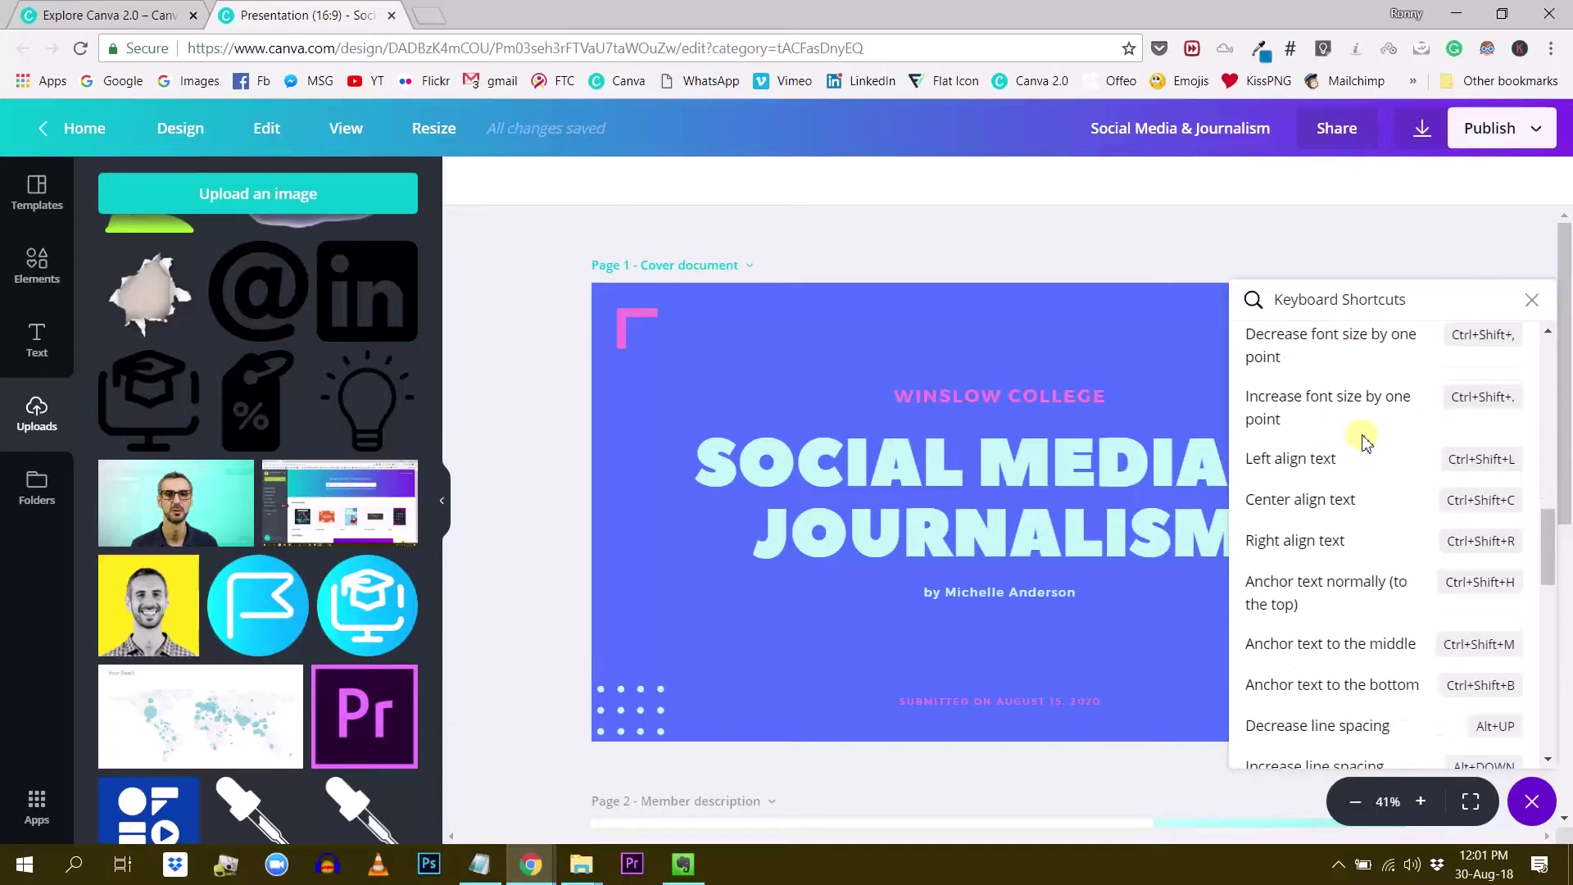
scroll(1362, 440, down, 6)
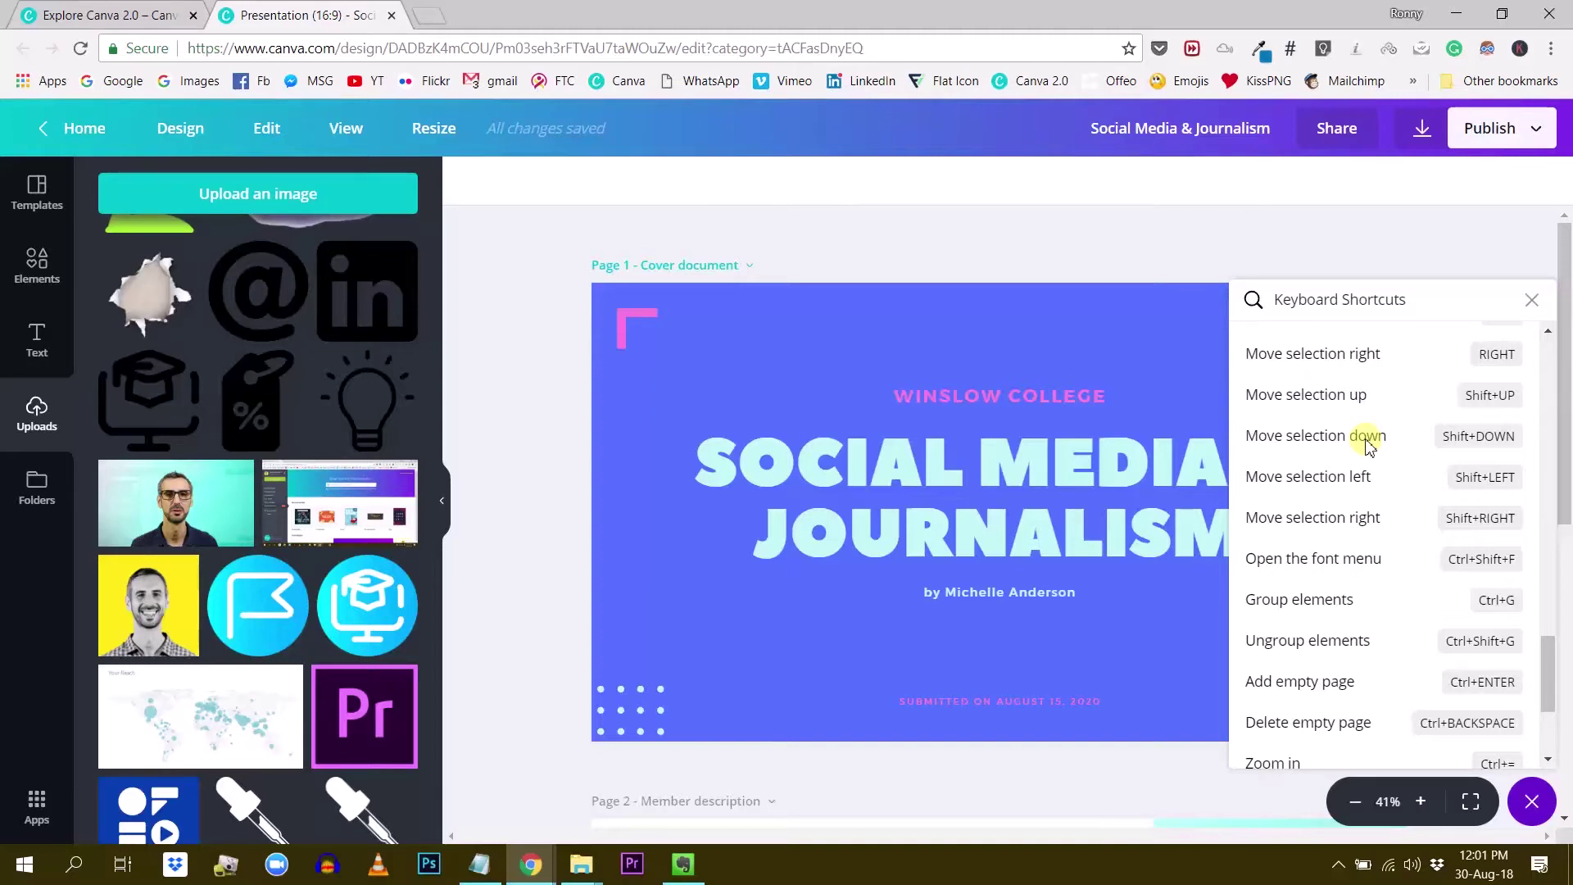
scroll(1364, 447, down, 2)
scroll(1361, 475, up, 6)
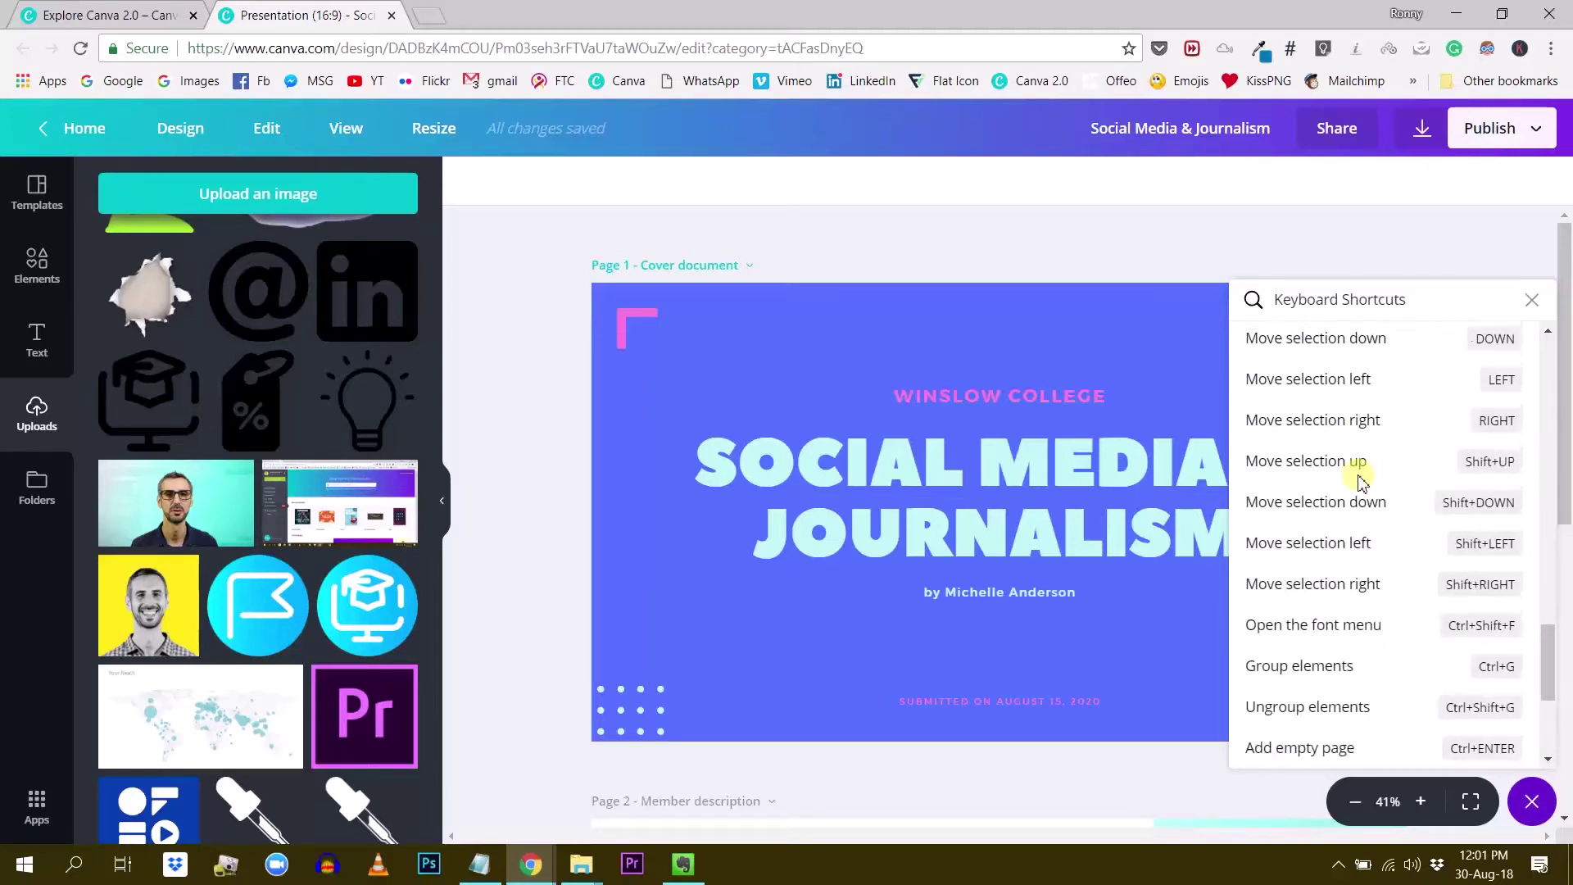
scroll(1359, 485, up, 12)
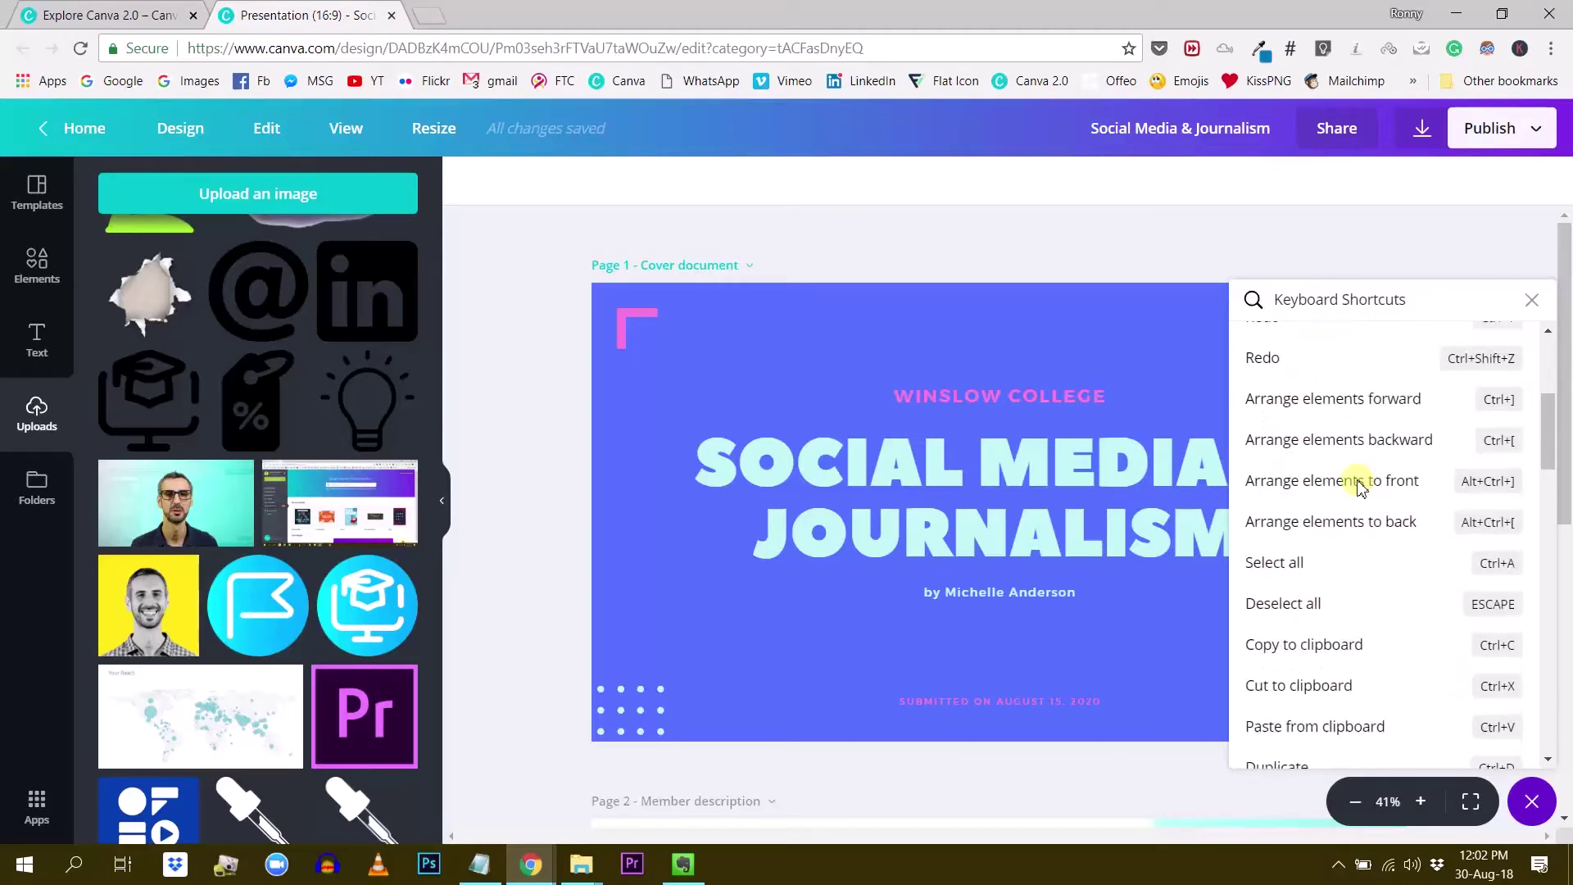
scroll(1359, 486, up, 2)
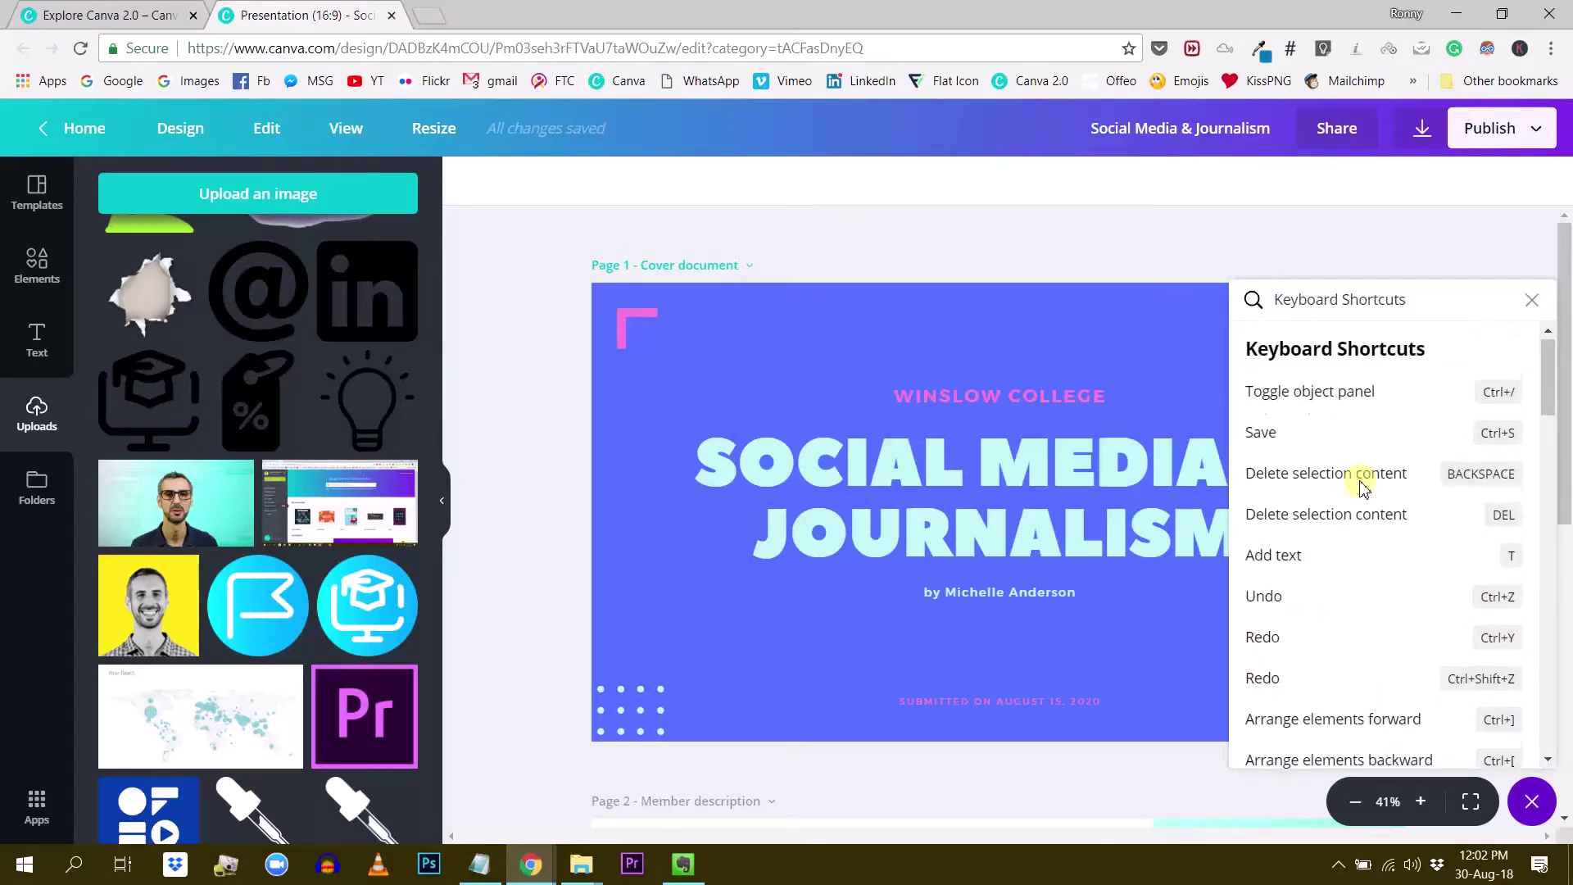
Step: Look through the rest of the keyboard shortcut list, down to the page and zoom shortcuts, and close the help
scroll(1360, 487, down, 4)
scroll(1360, 486, down, 10)
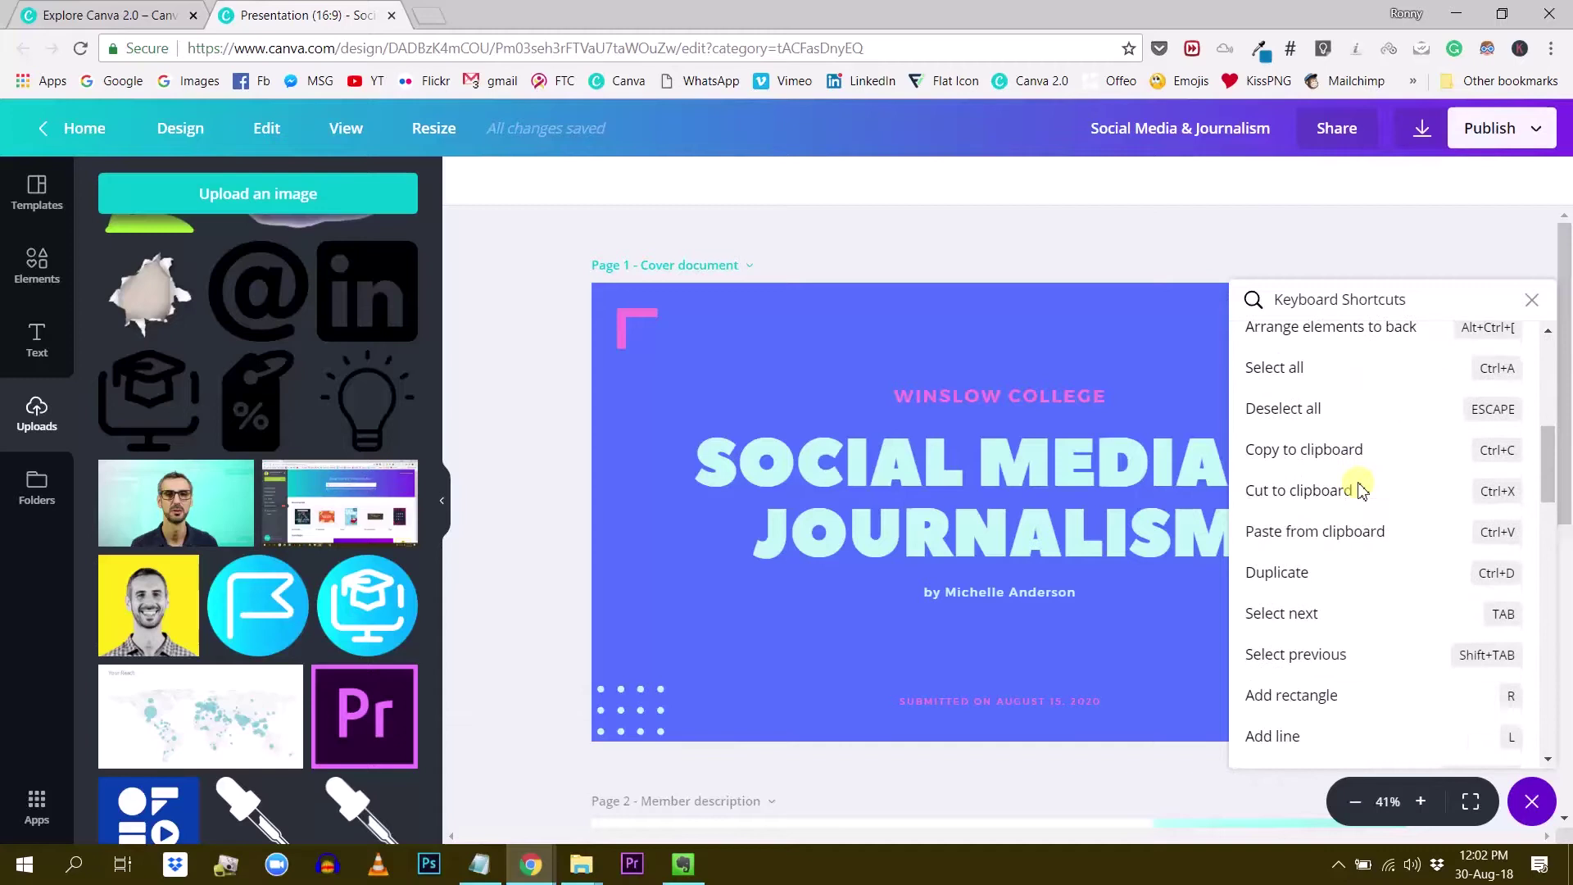
scroll(1363, 485, down, 12)
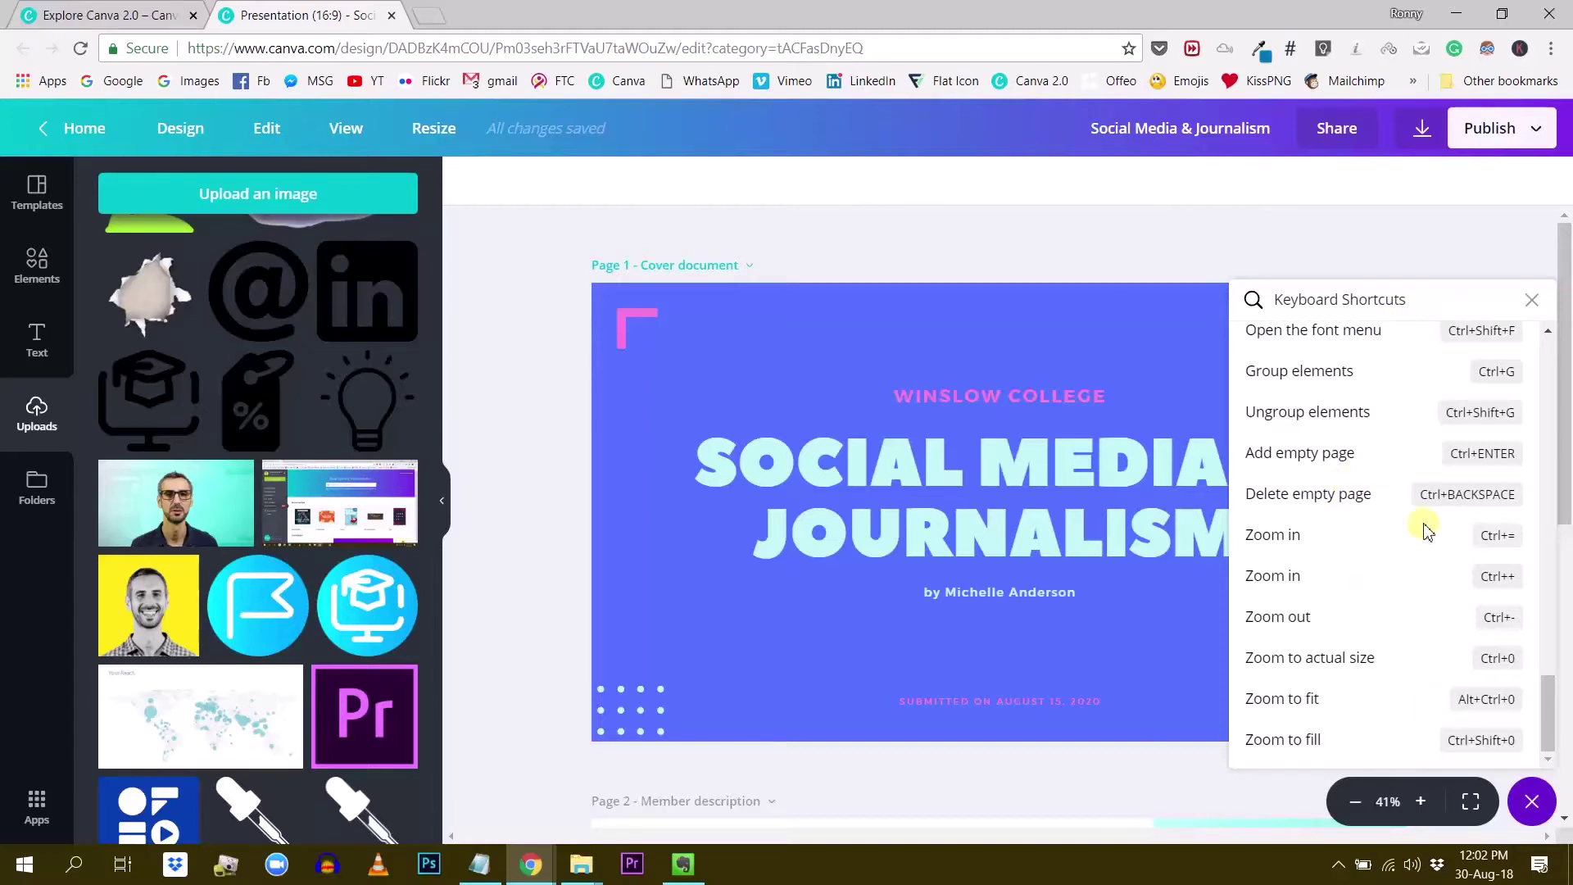
scroll(1422, 528, up, 3)
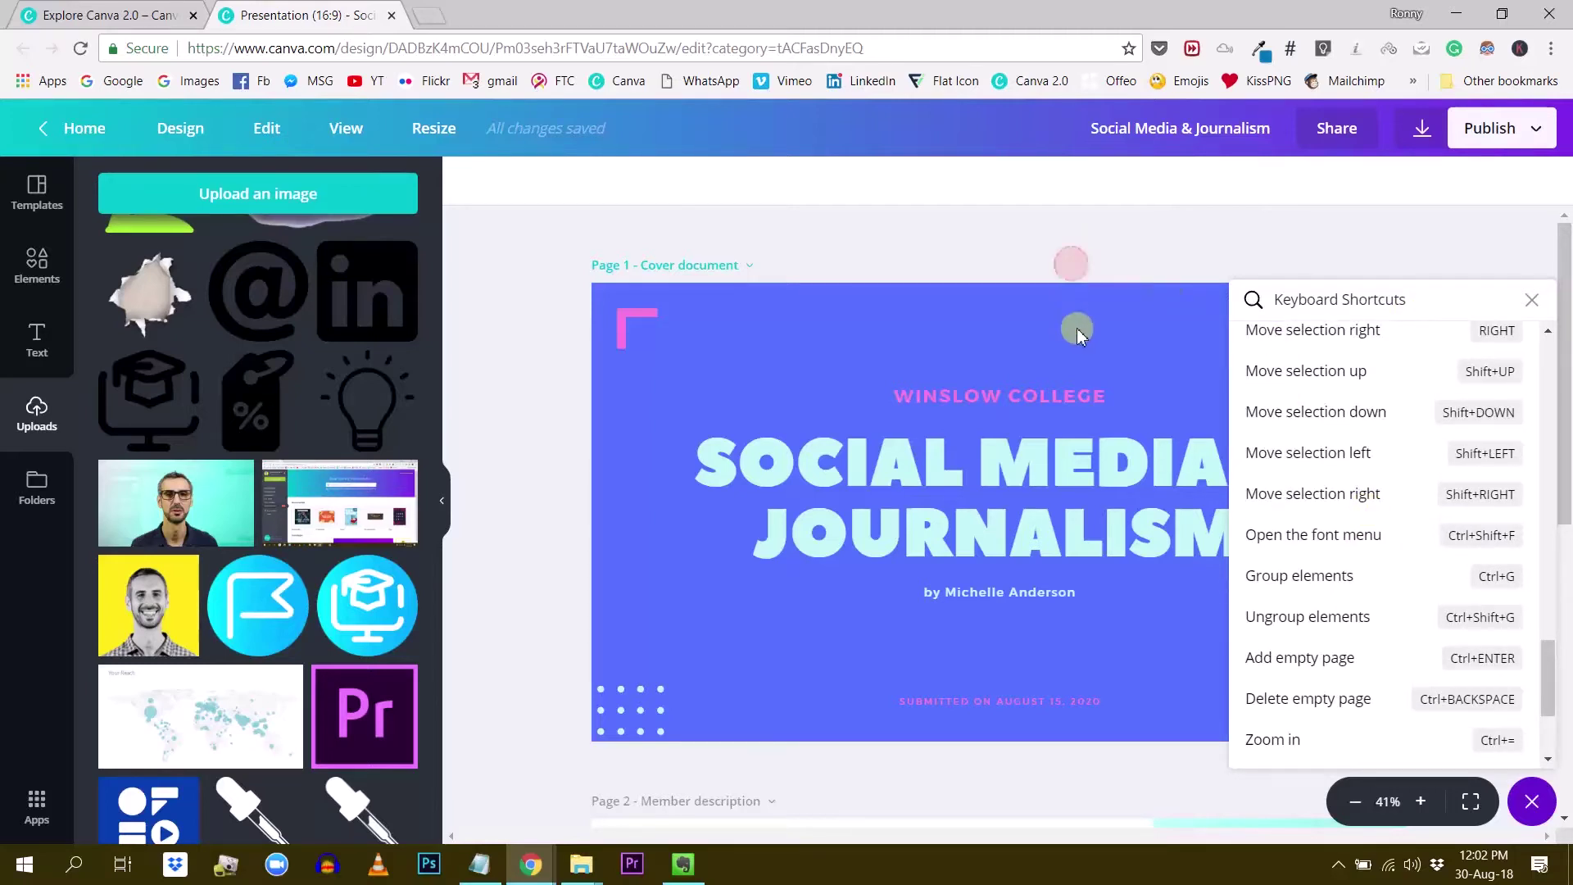
click(1532, 803)
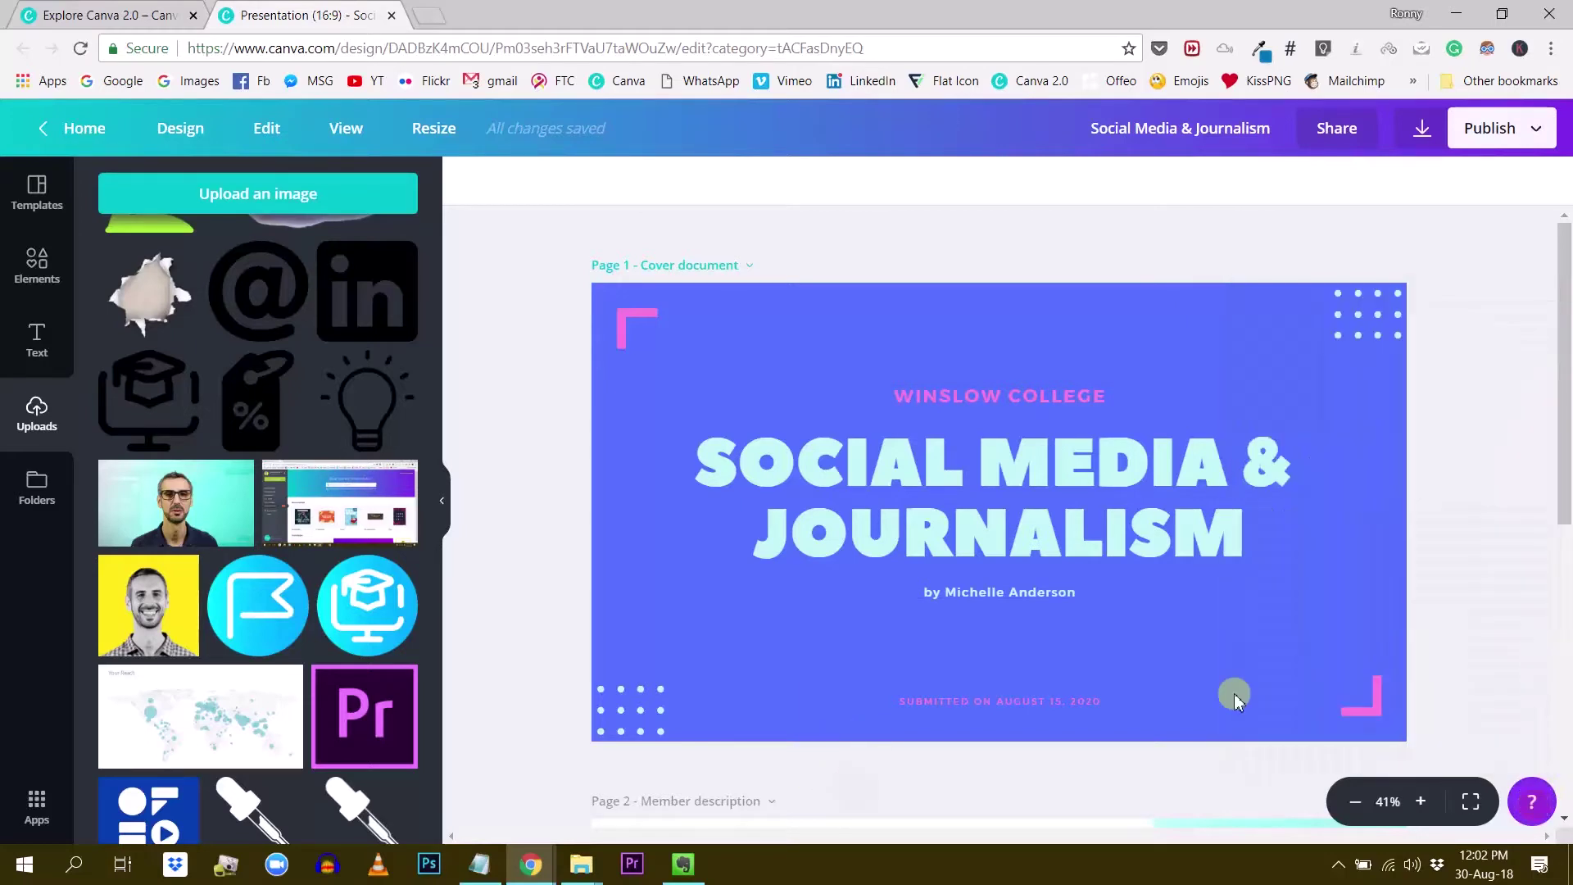
Step: Add a new blank page at the end of the presentation, after page 2
scroll(1232, 691, down, 7)
click(1037, 760)
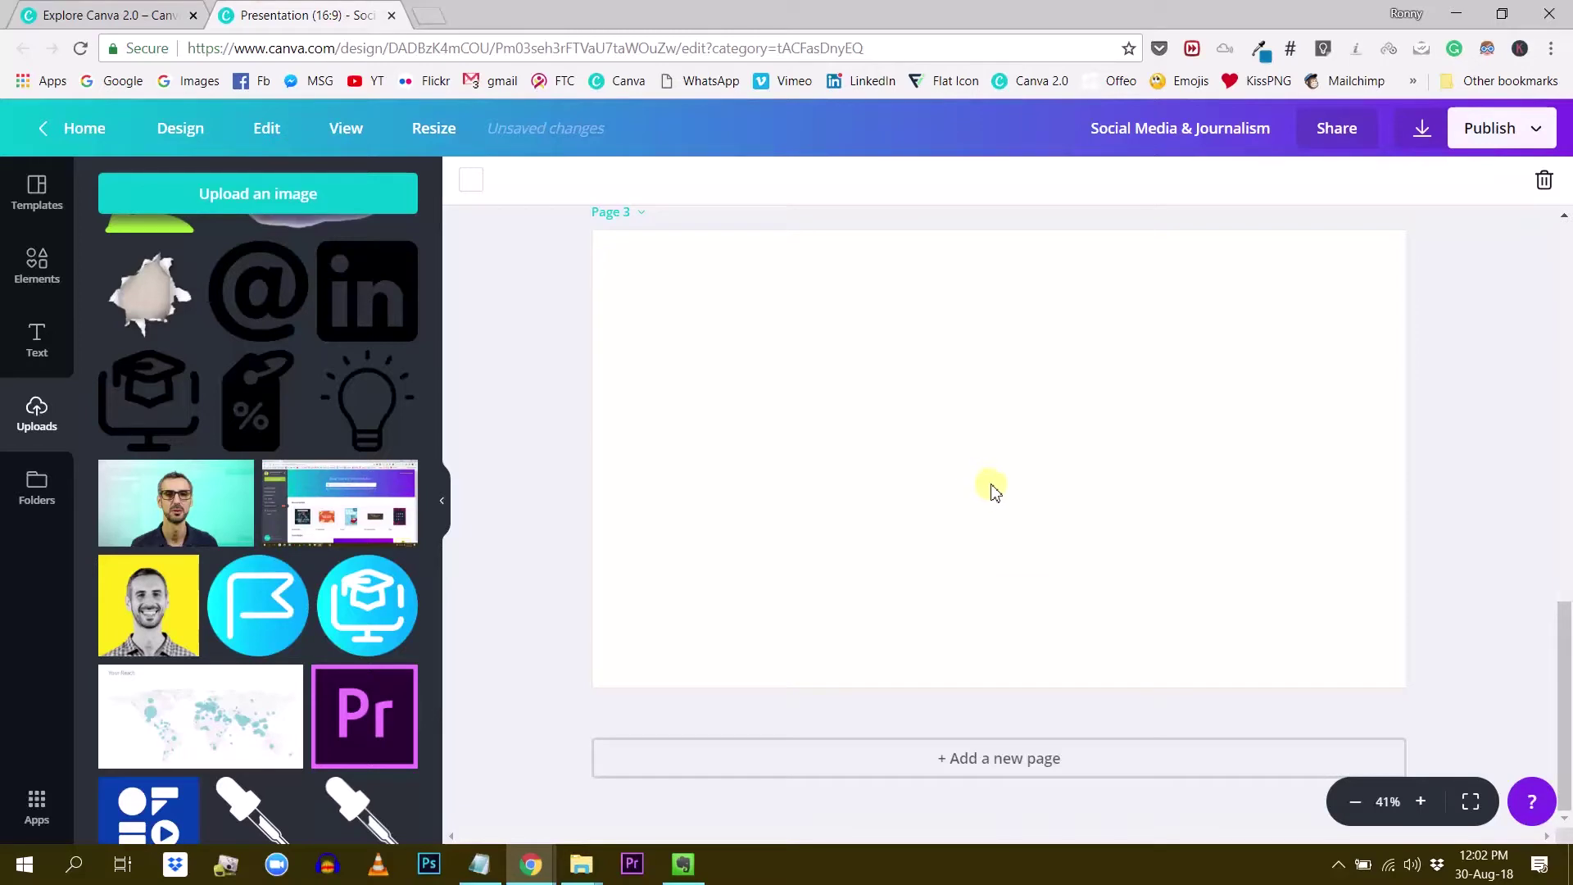
Step: Try the shortcuts for adding a rectangle and a text box on blank page 3, deleting each element after adding it
key(r)
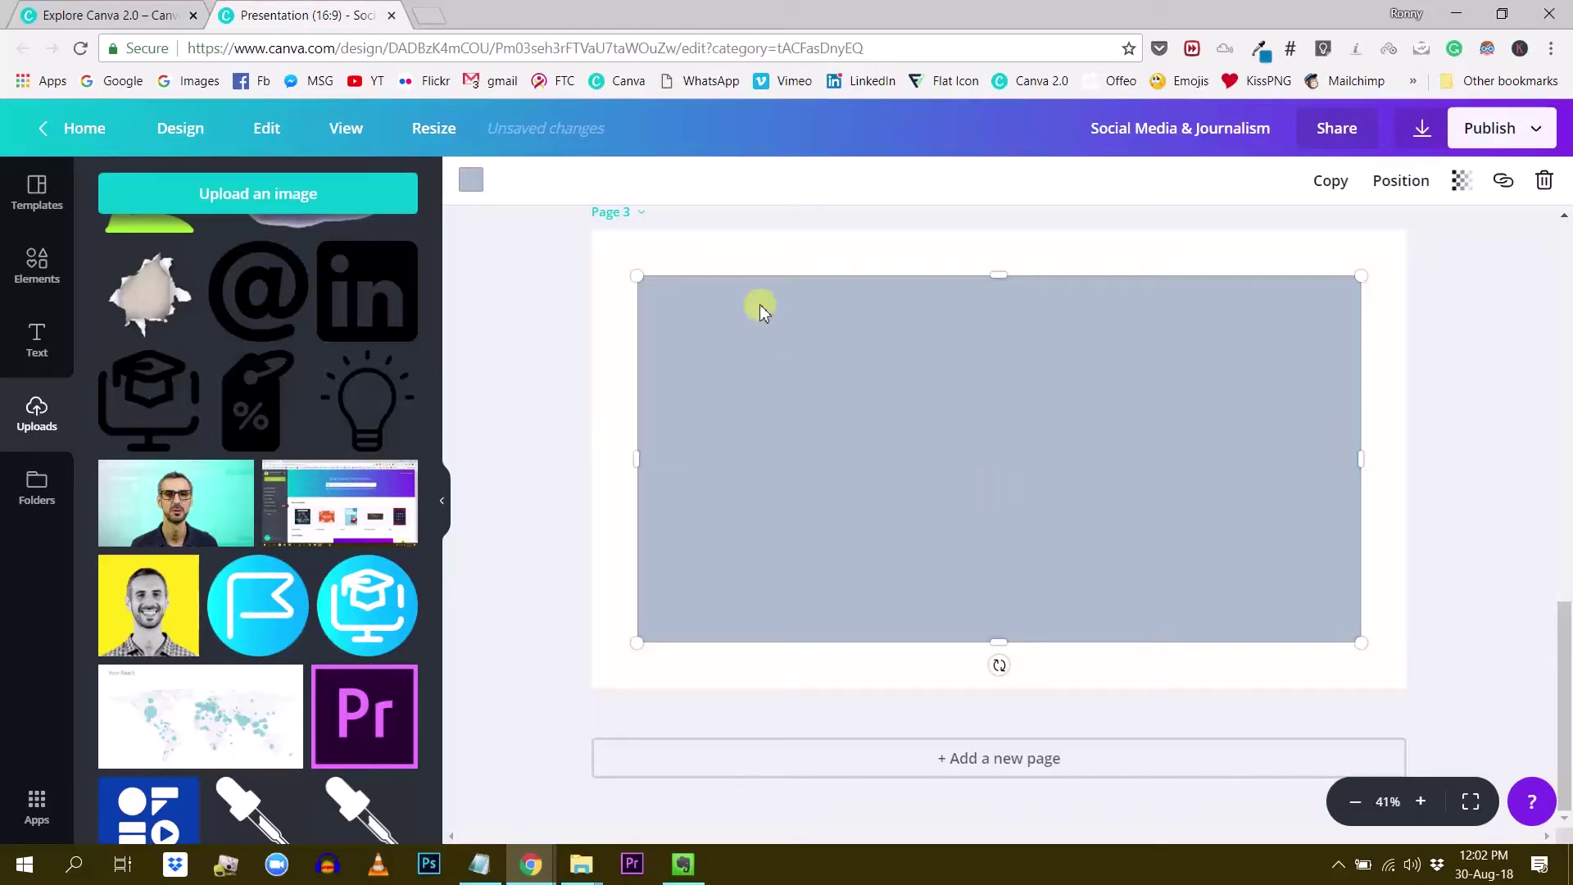
key(Delete)
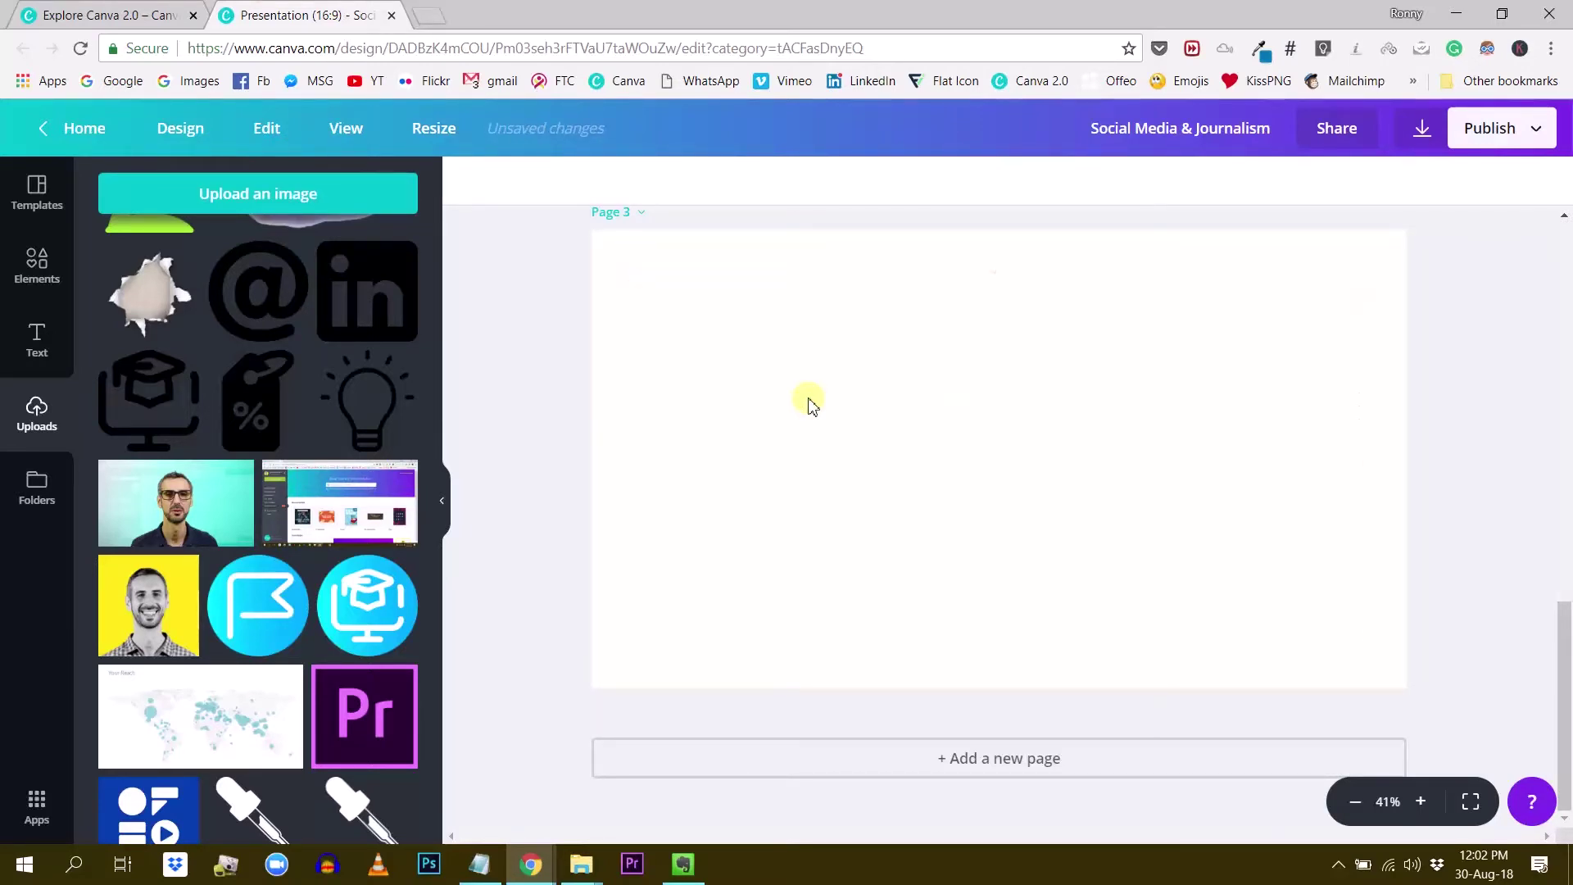
key(t)
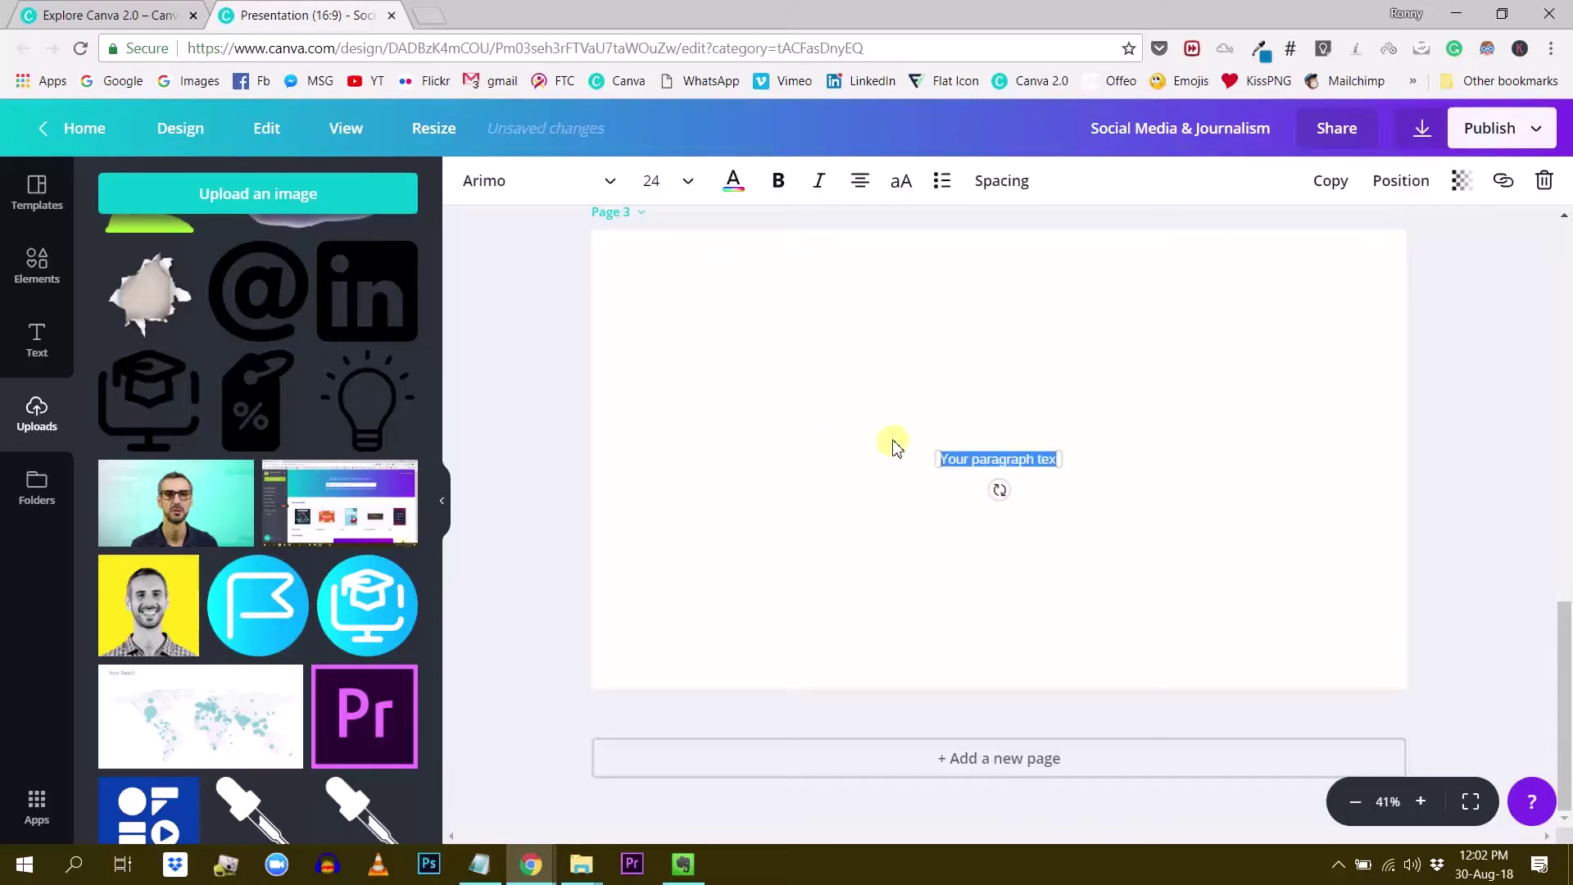
key(BackSpace)
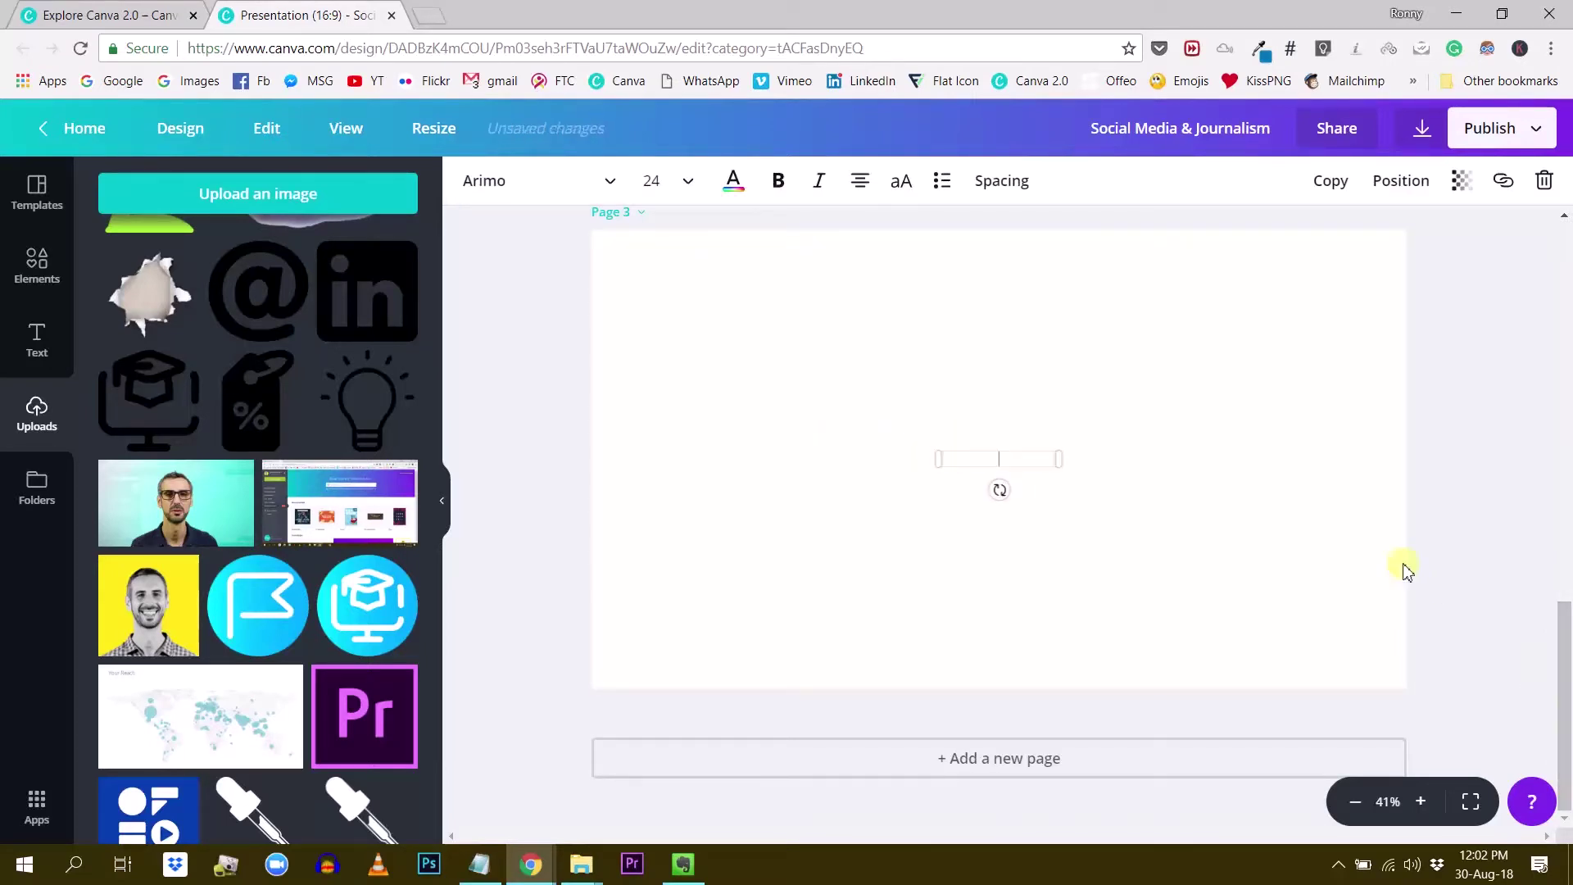
click(1541, 191)
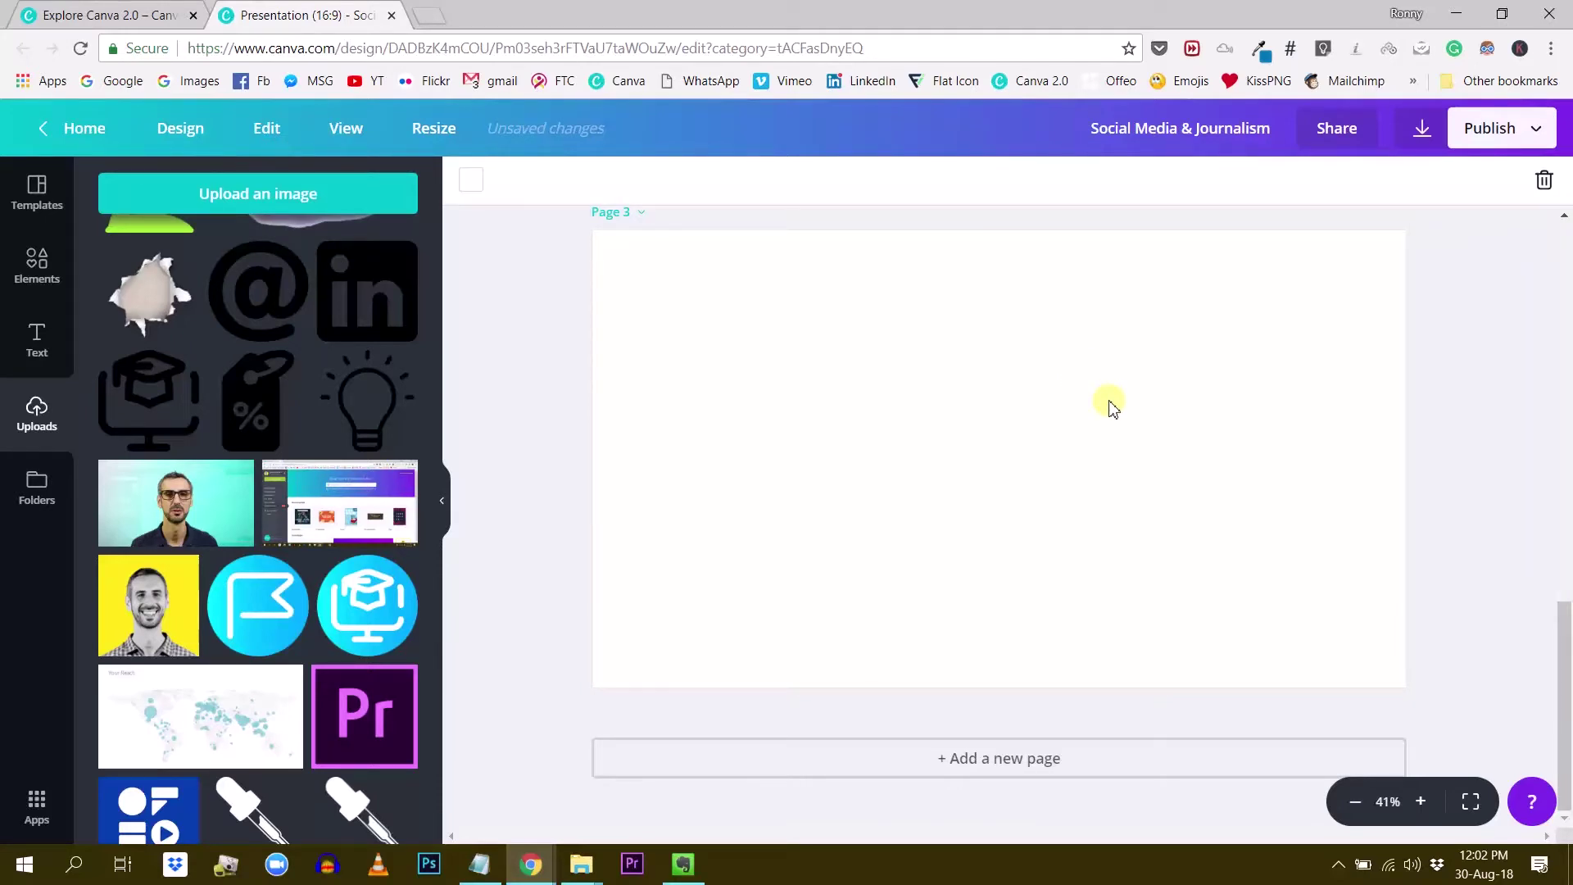
Step: Look over the blank pages around page 100 and return to the cover page
click(1111, 407)
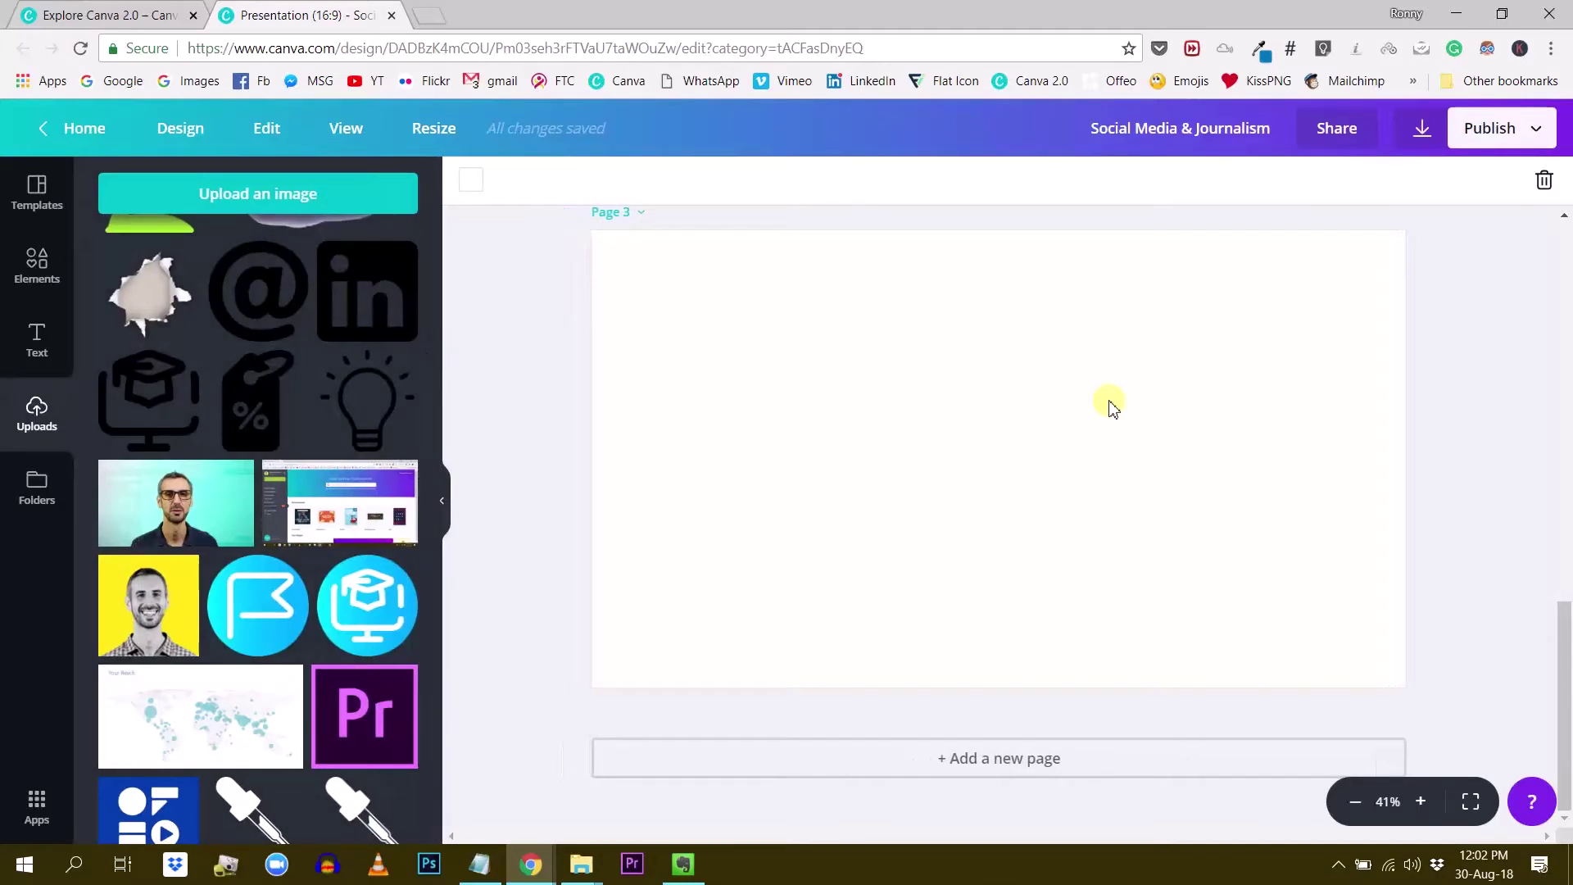
click(1111, 407)
scroll(1155, 503, up, 5)
scroll(1191, 464, down, 5)
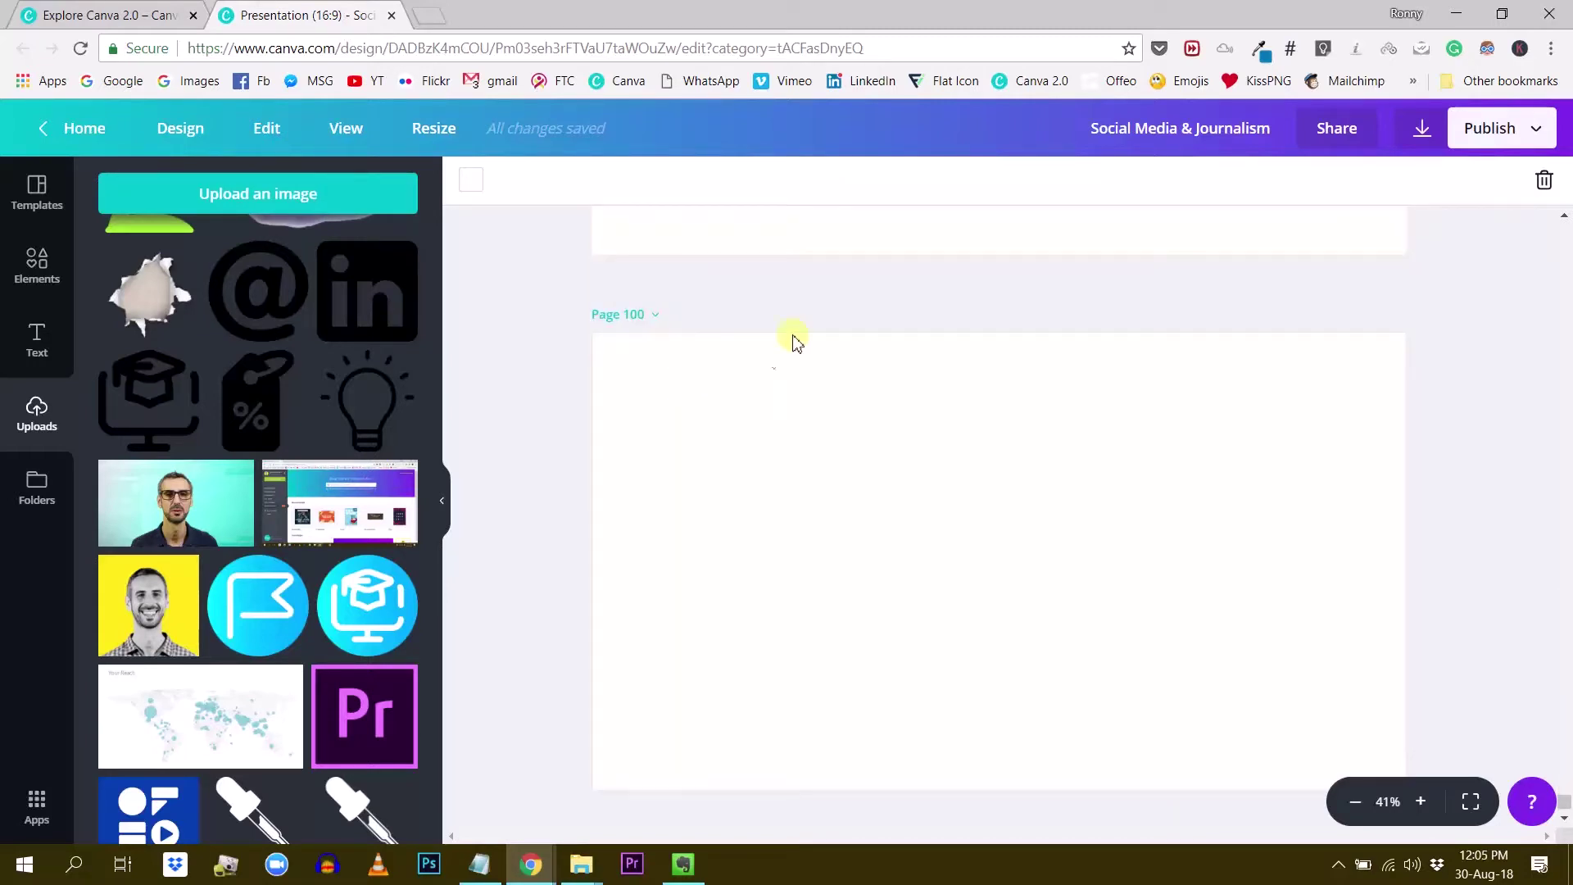
scroll(1564, 819, up, 3)
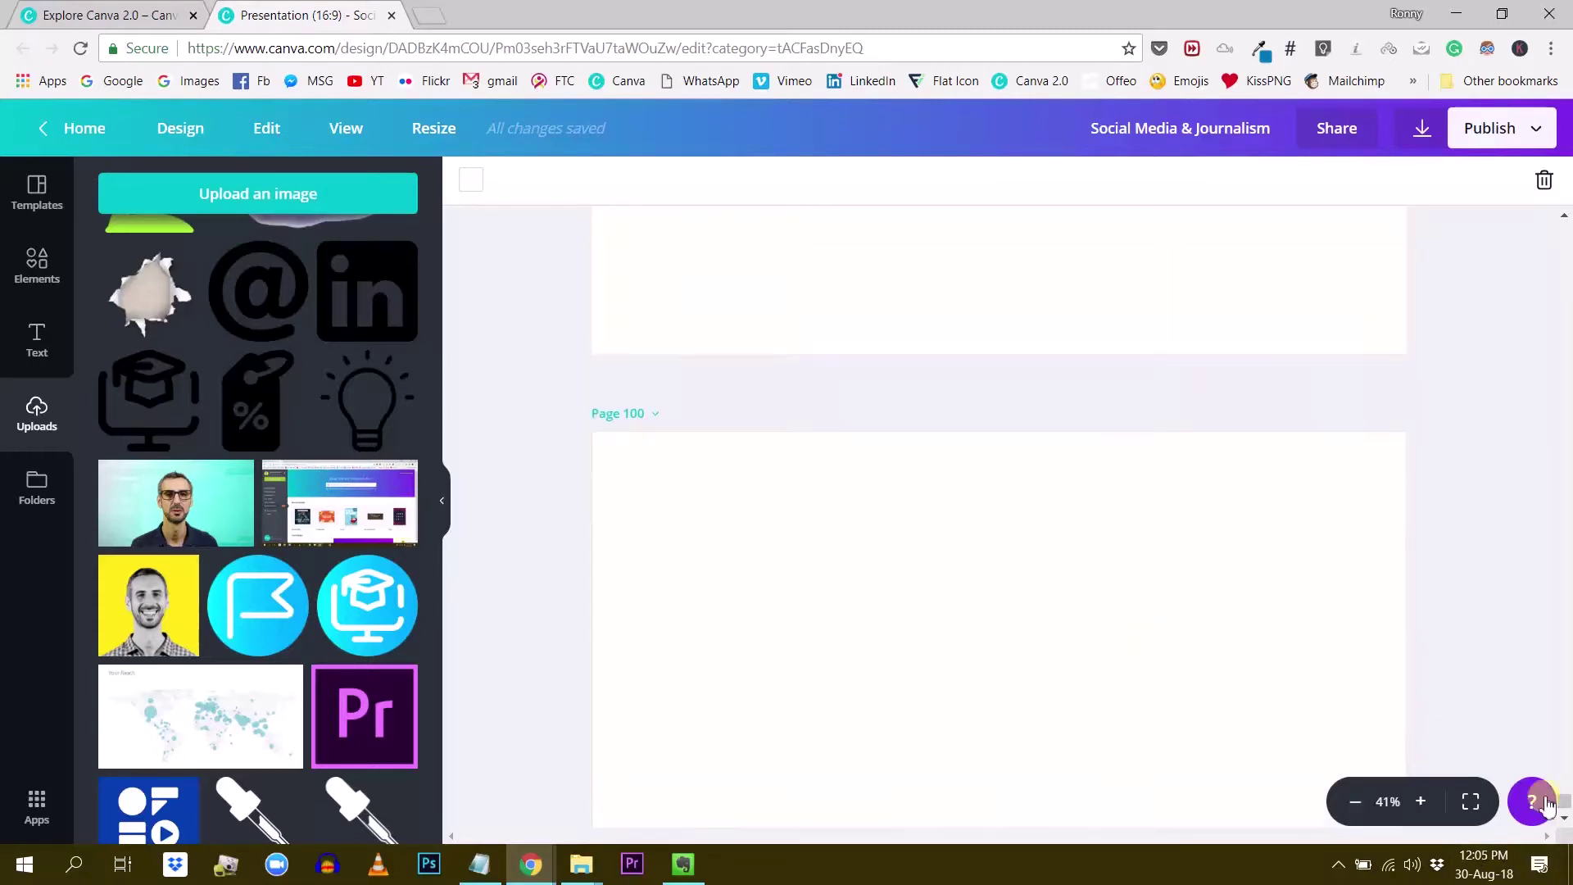
drag(1565, 819, 1562, 233)
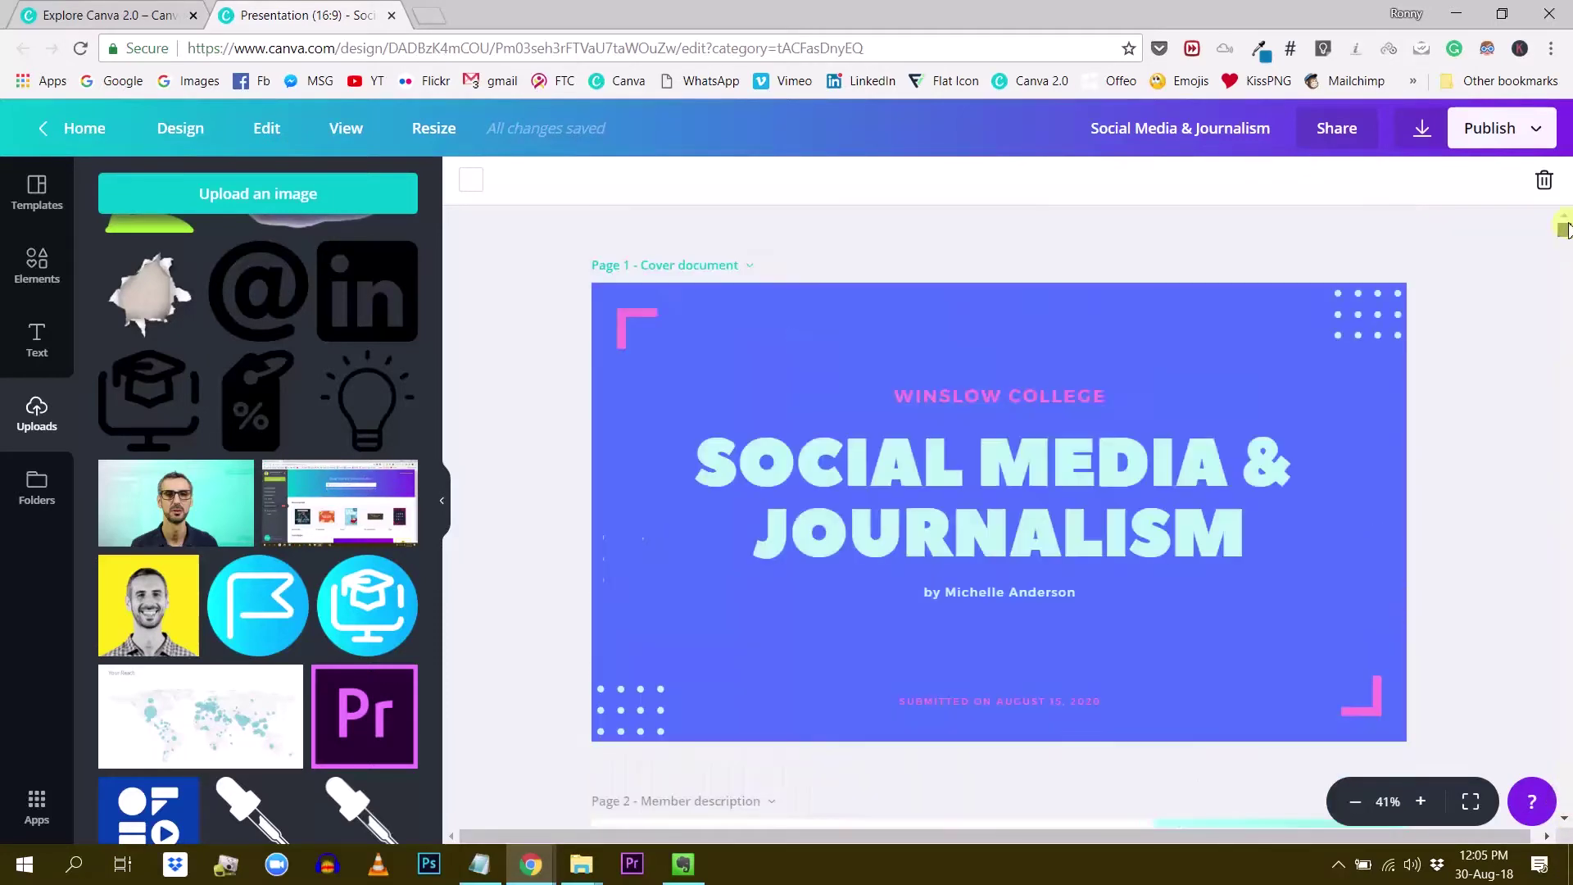
scroll(1540, 295, down, 3)
scroll(1535, 305, up, 3)
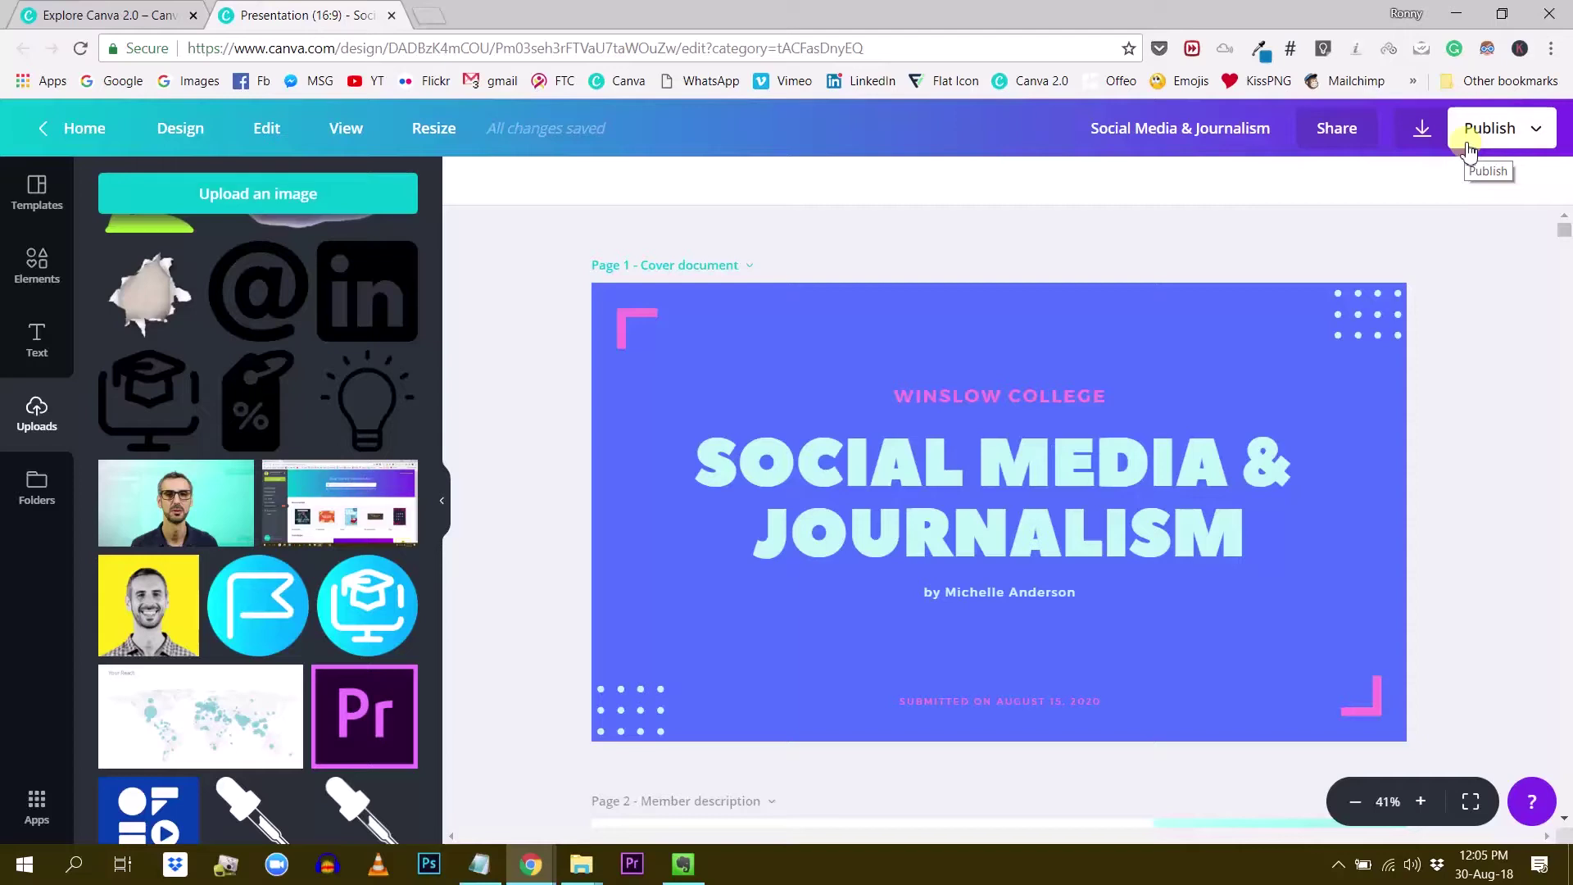
Step: Open the publishing options and look through the whole list, from Present and Download to Website and Canva profile
click(1535, 127)
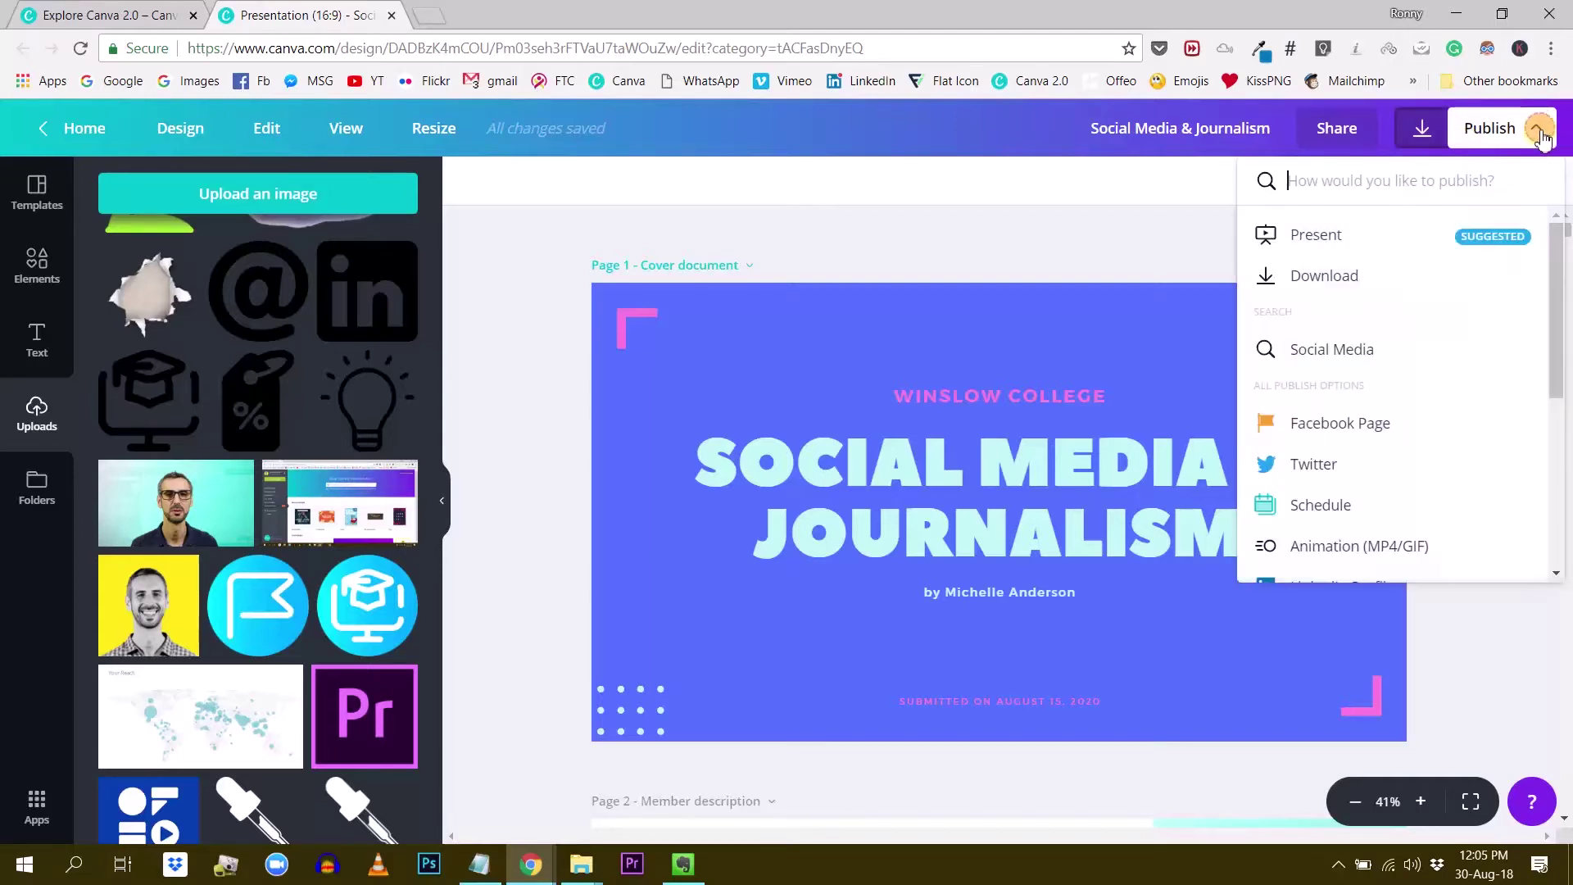
scroll(1448, 360, down, 3)
scroll(1390, 519, down, 2)
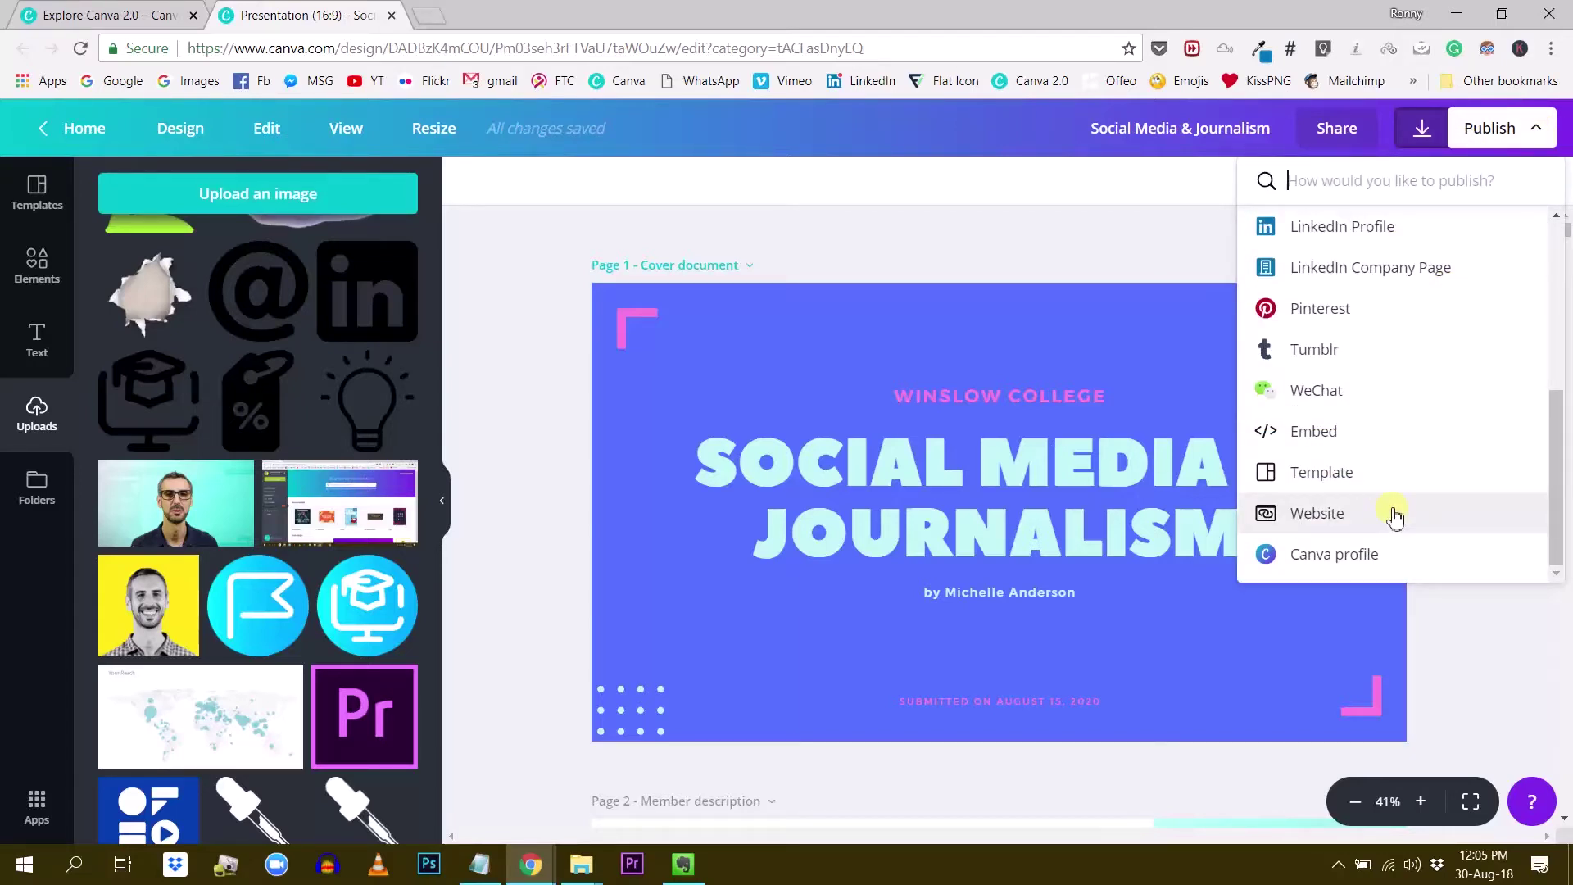
scroll(1390, 512, up, 5)
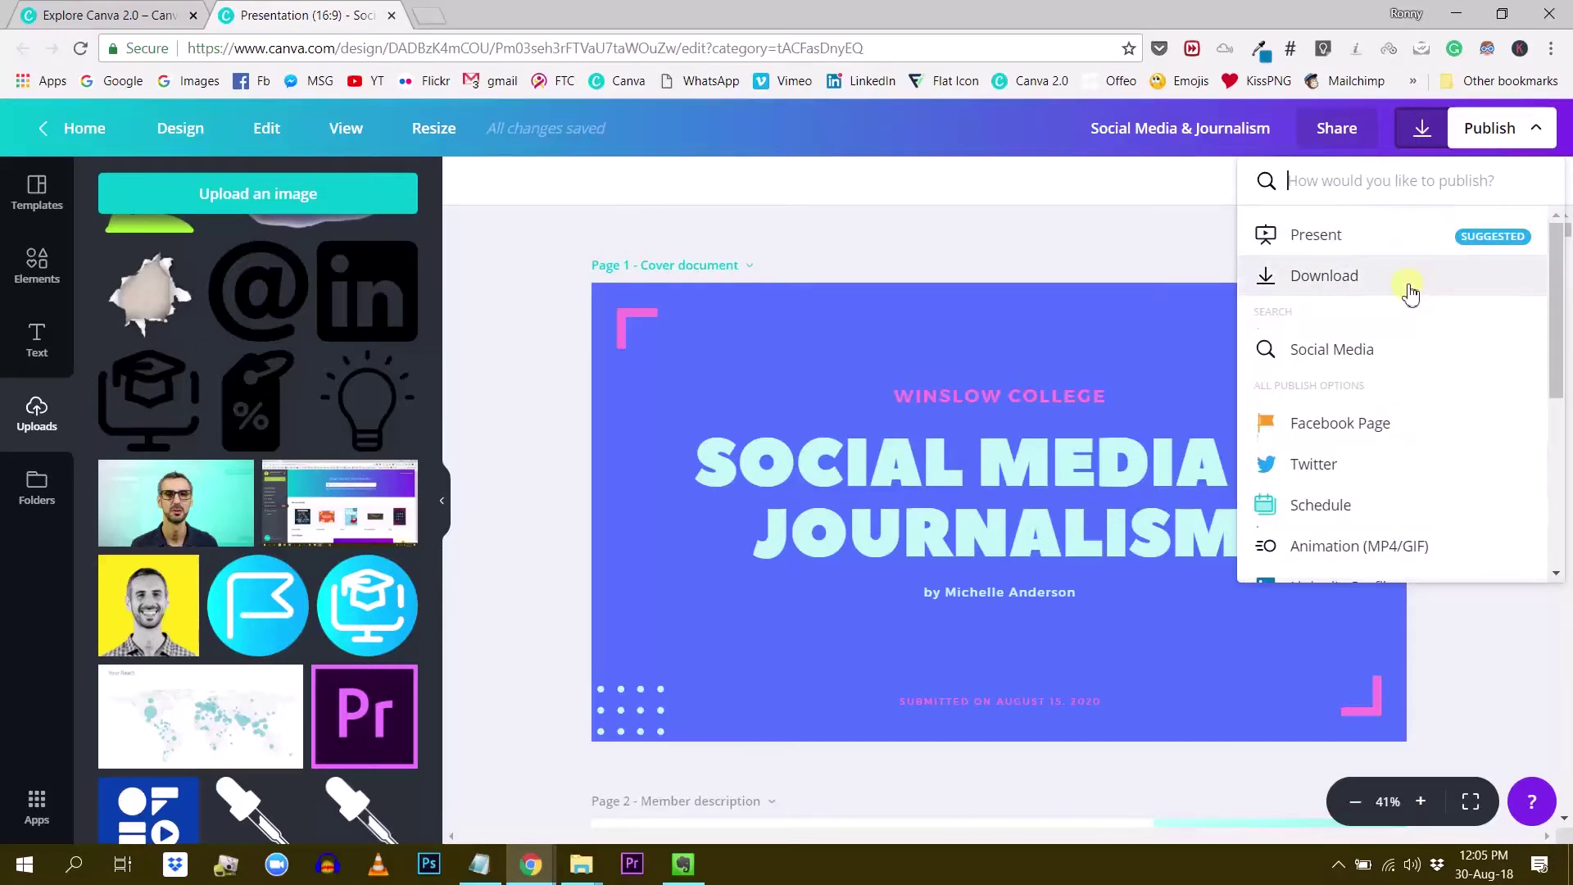
scroll(1405, 303, down, 5)
scroll(1402, 322, up, 5)
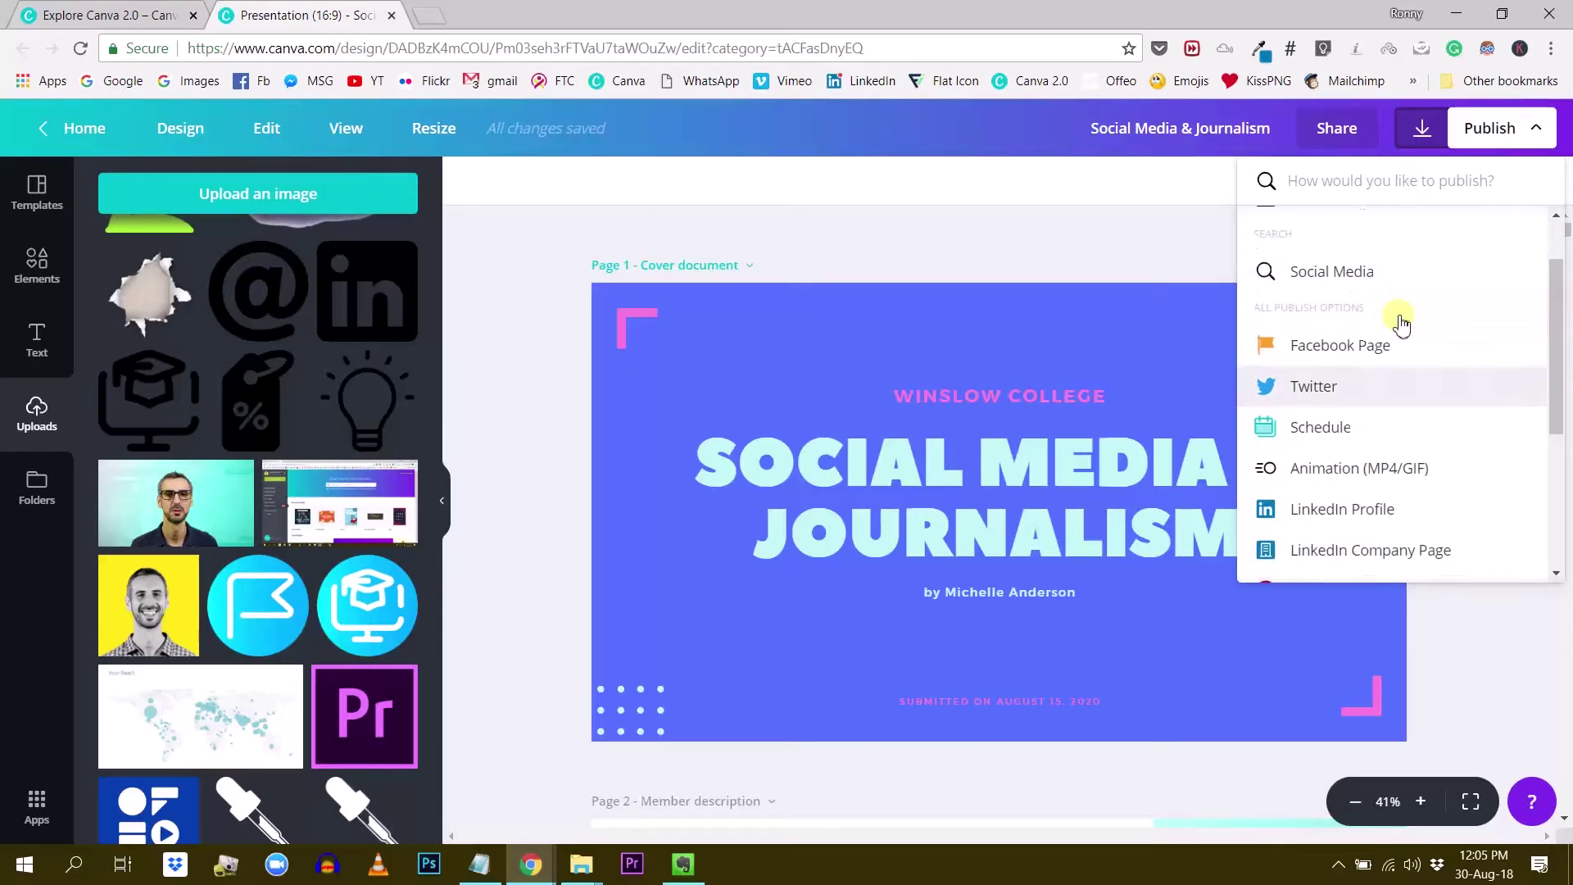
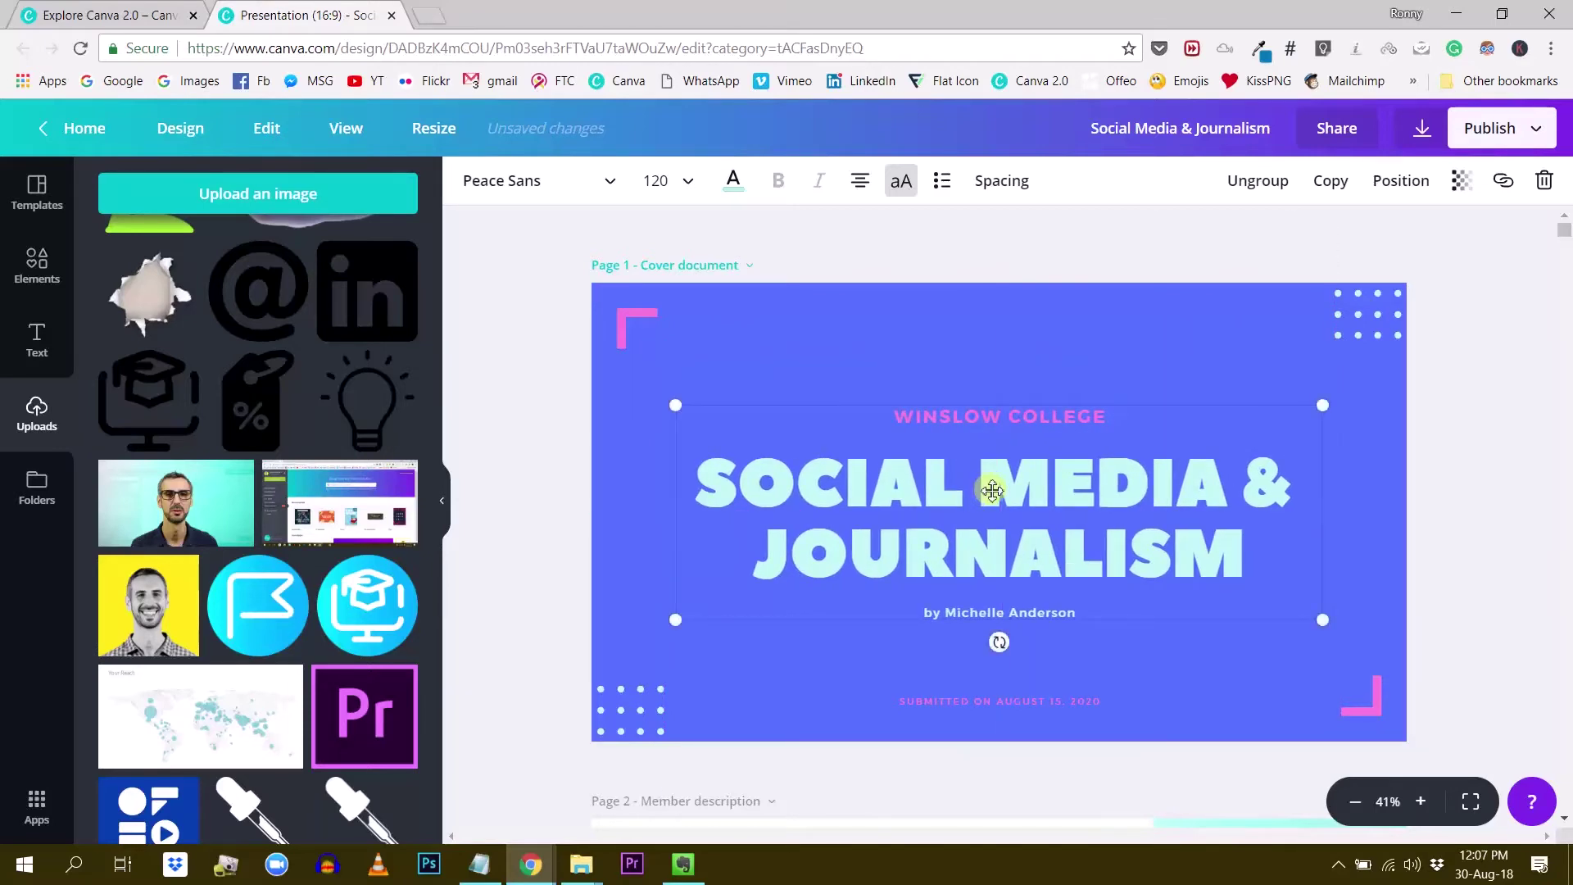
click(1487, 501)
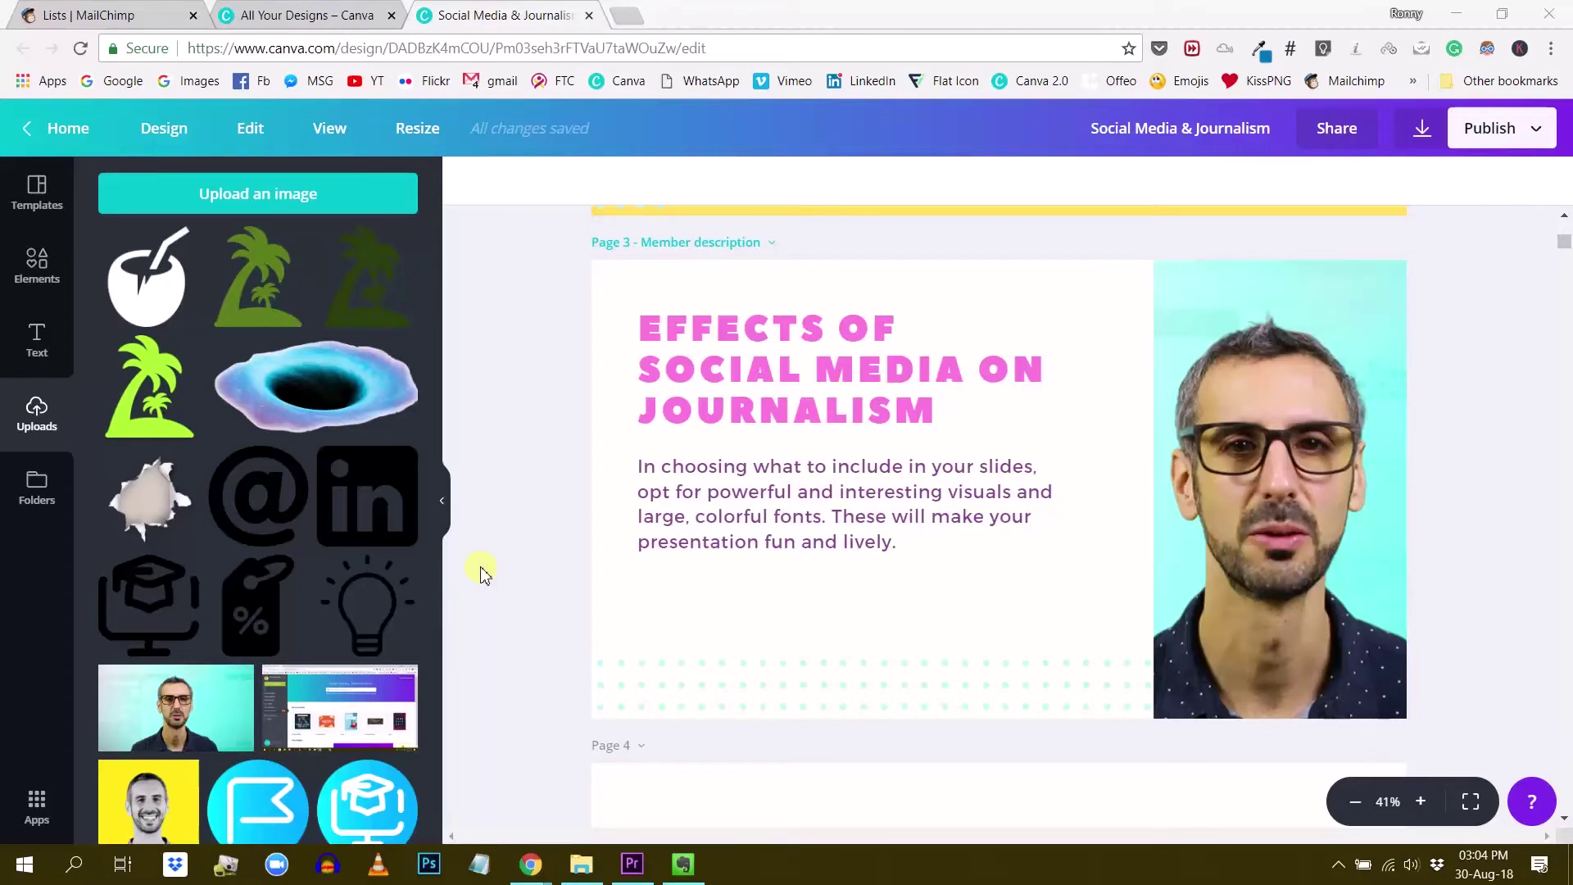
Step: Browse the photo folders, viewing the contents of Gradients and of the folder of portraits without a background
click(39, 491)
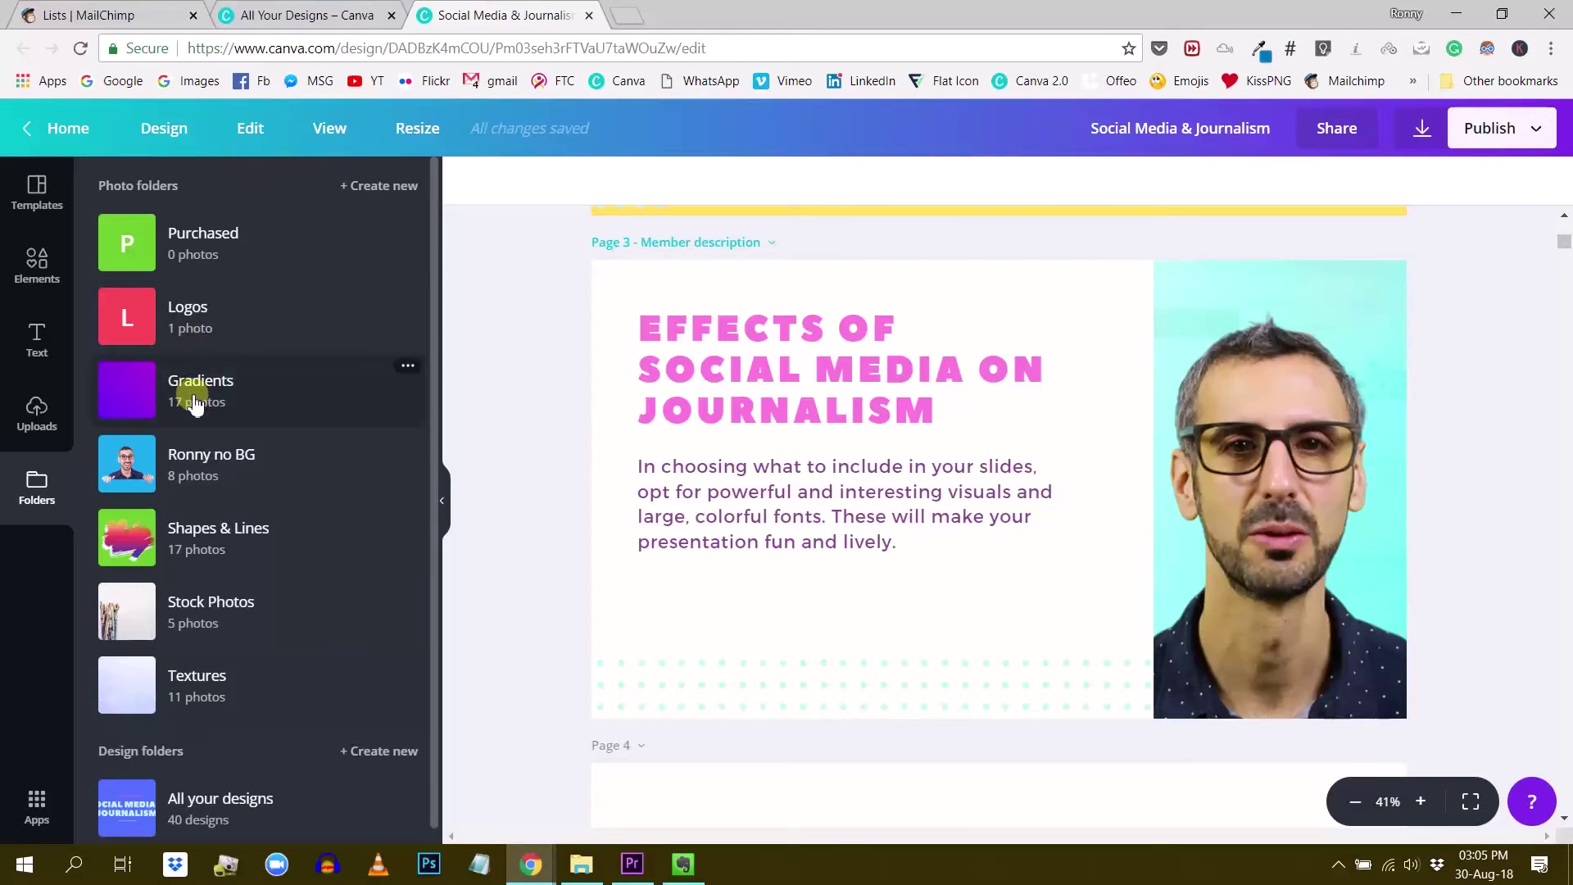
scroll(194, 410, down, 1)
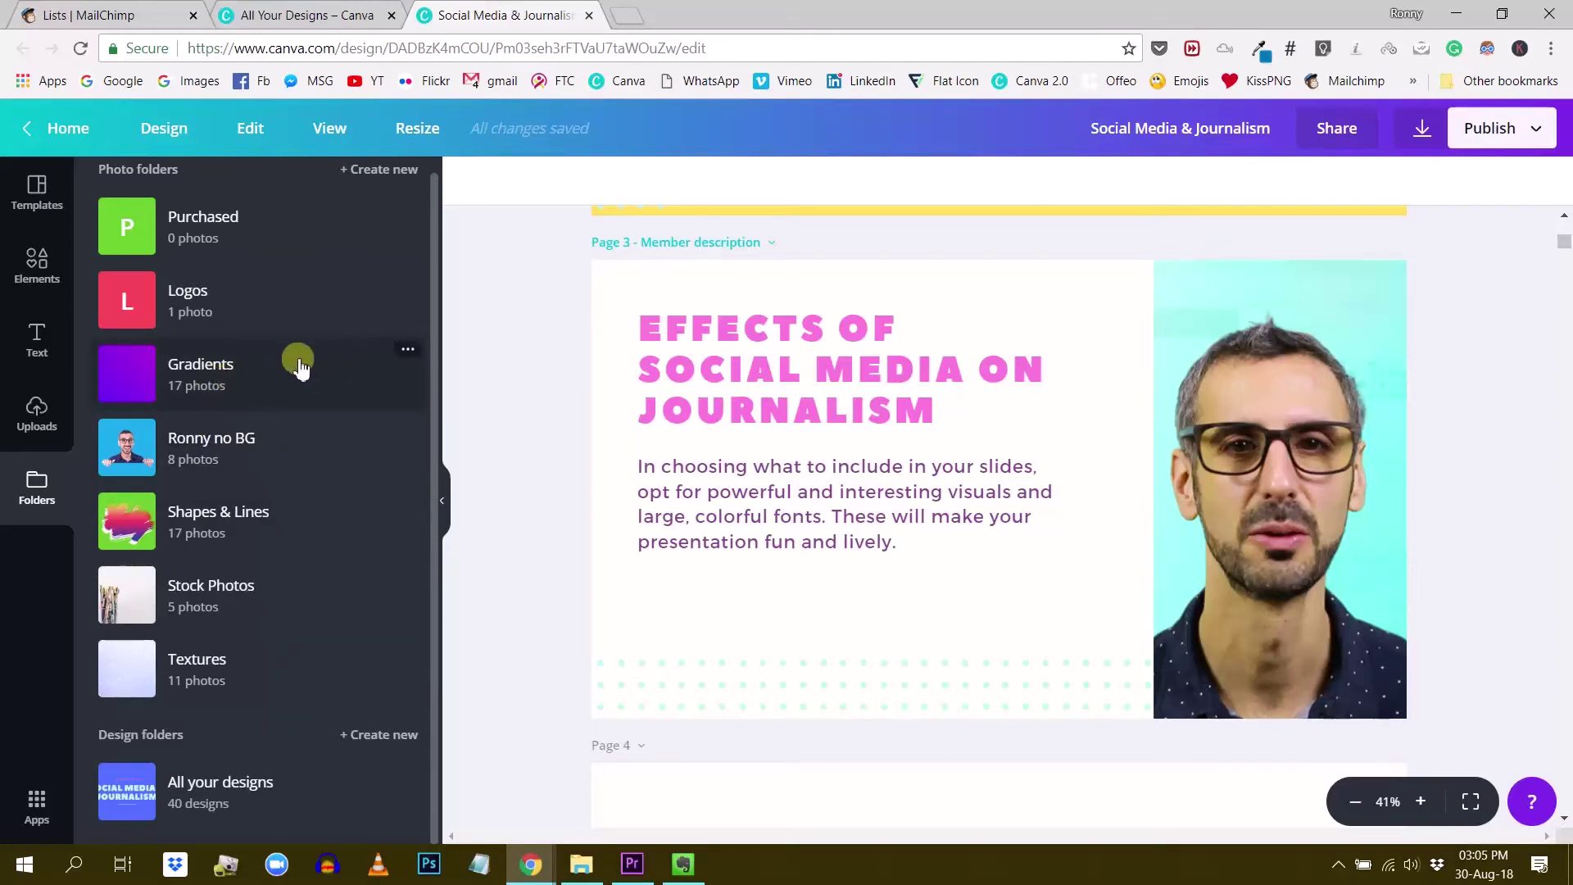
click(218, 378)
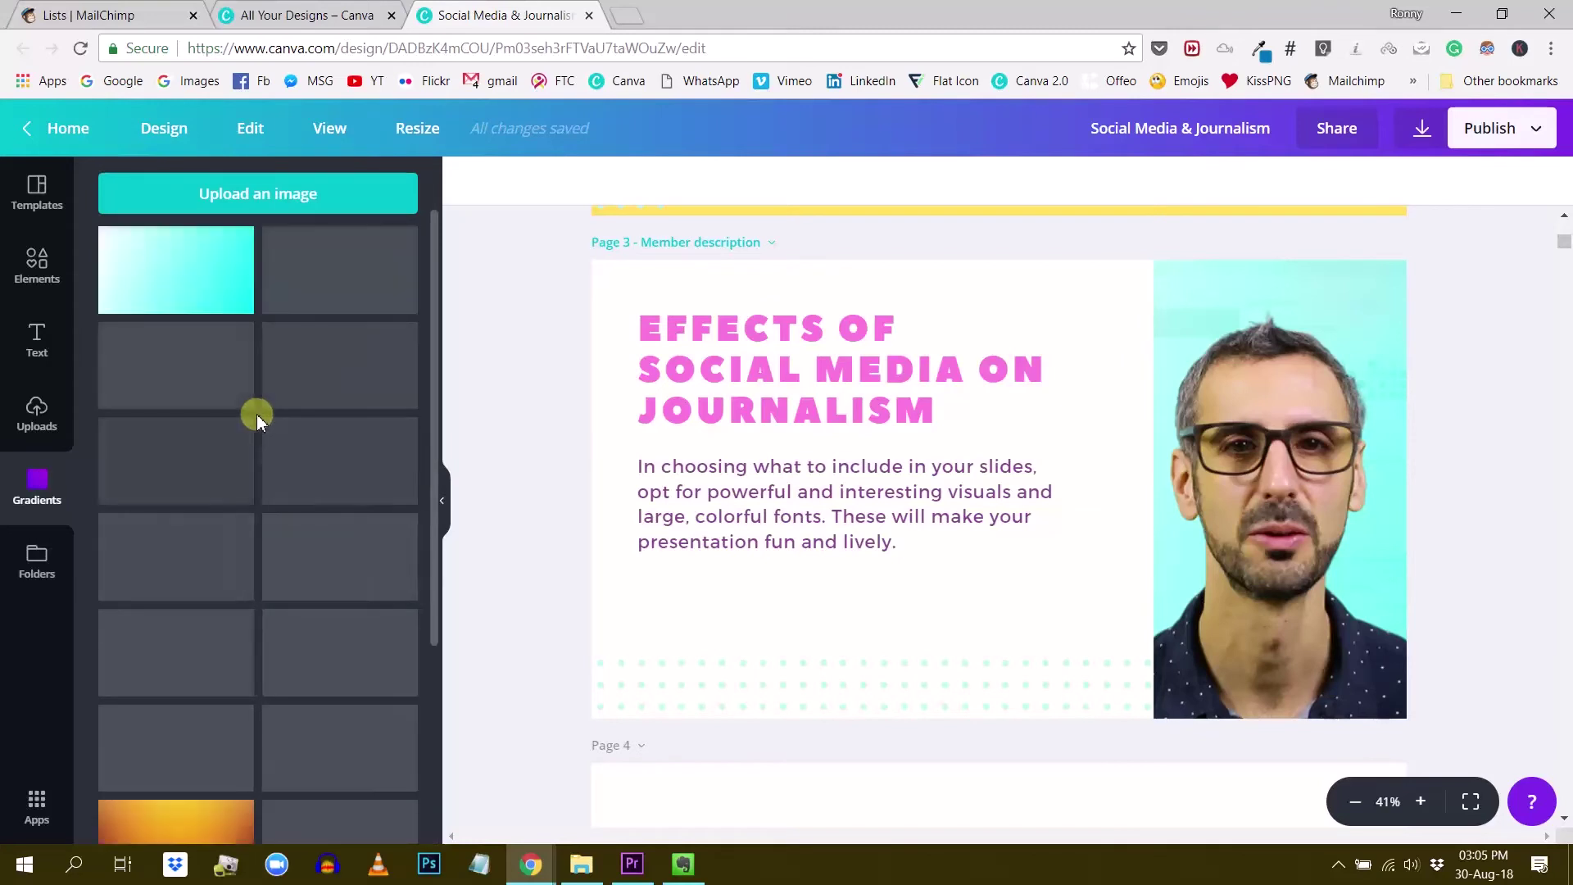
click(13, 475)
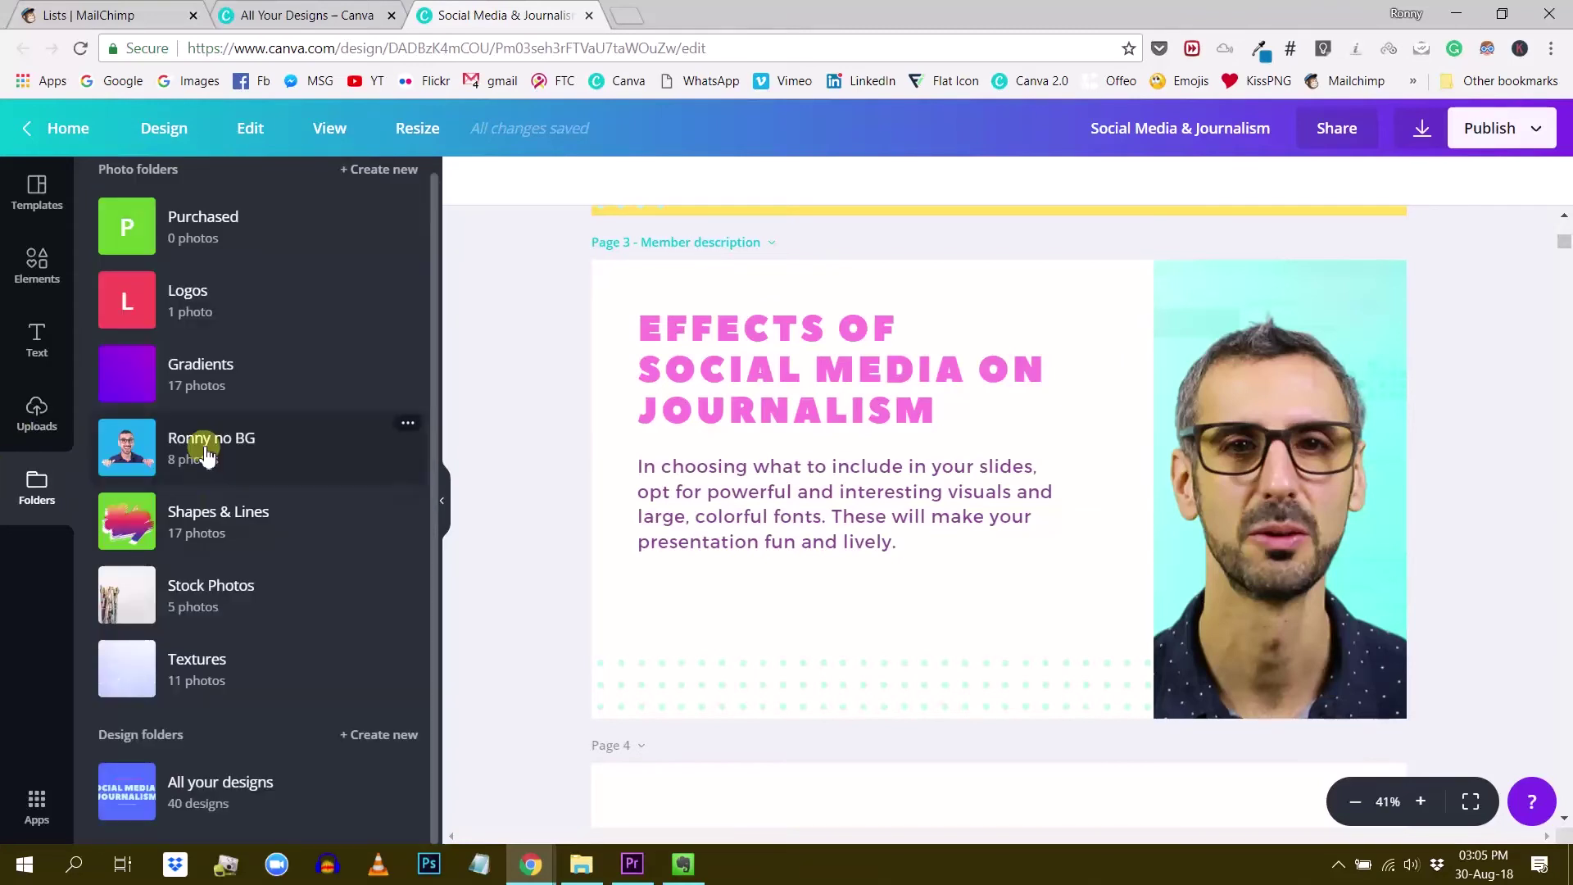
click(202, 447)
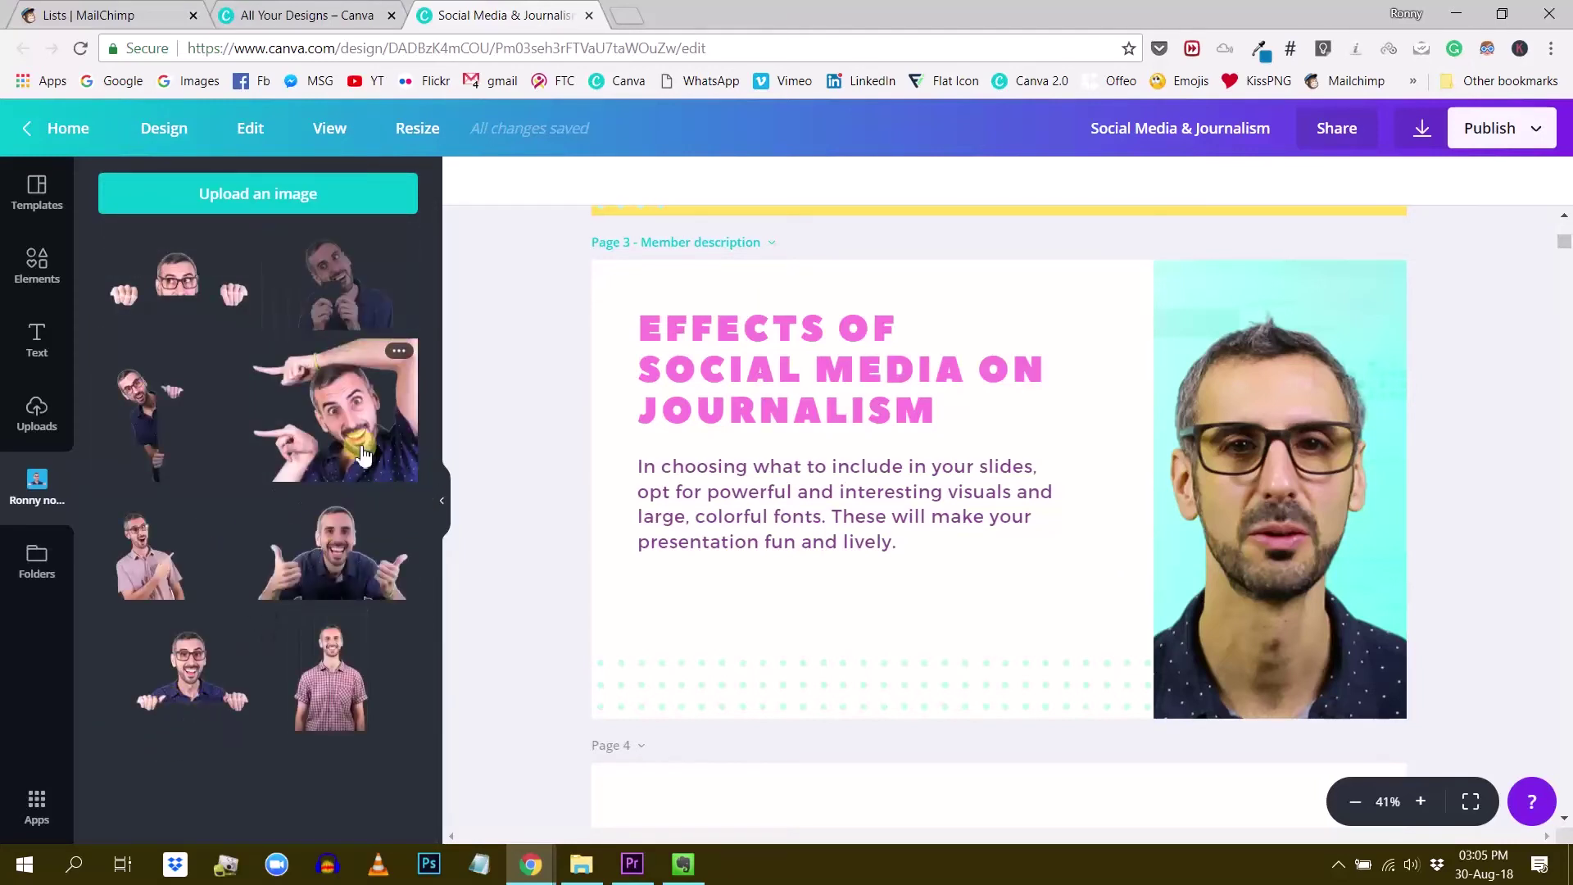
click(18, 467)
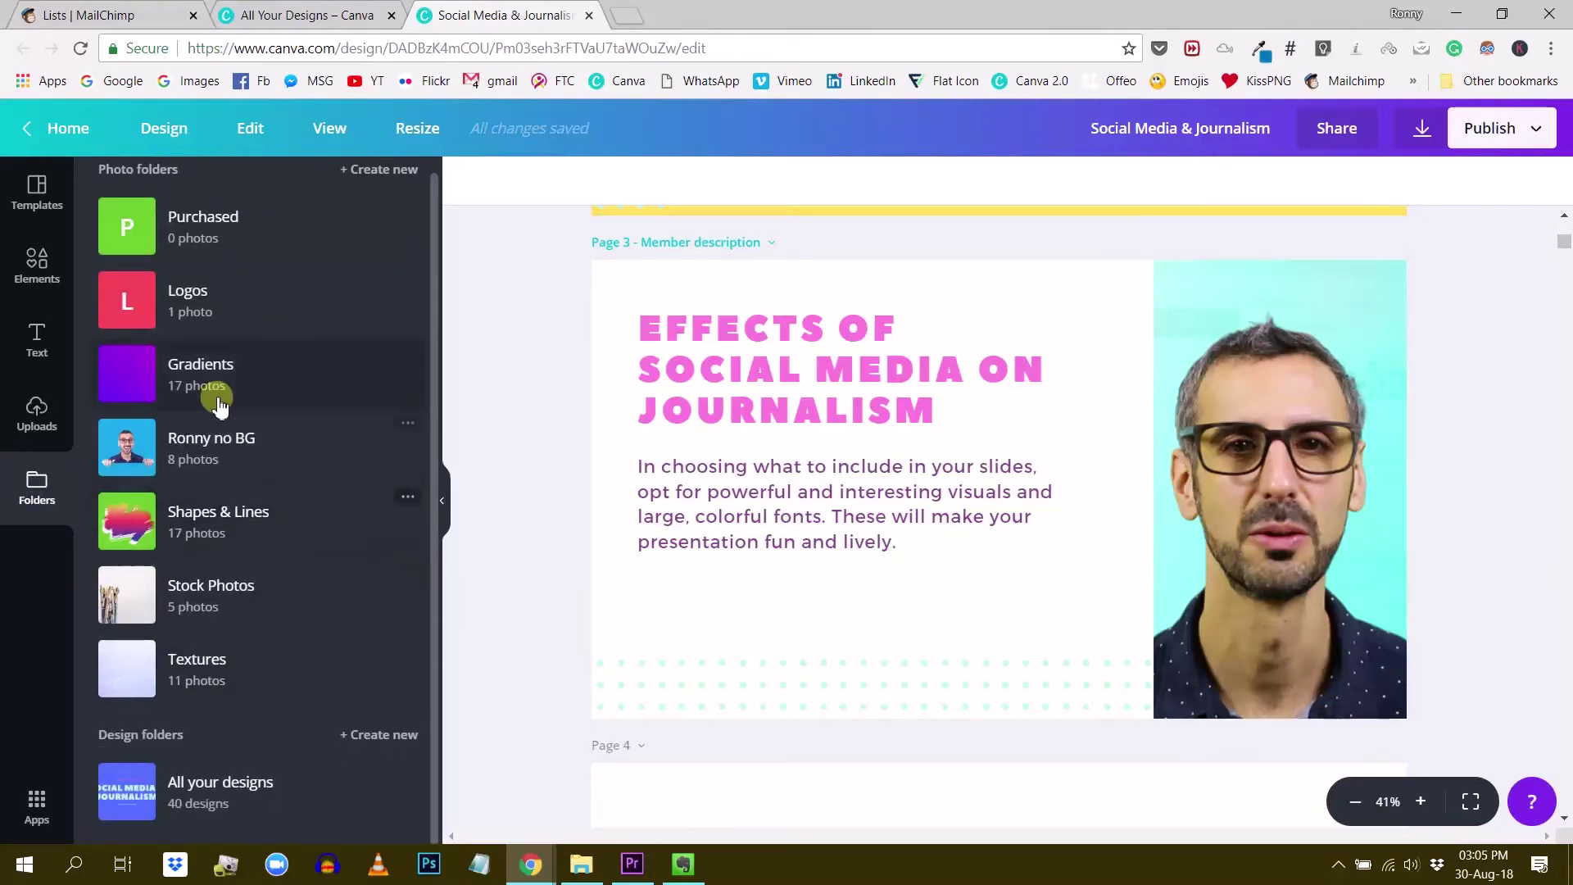
scroll(220, 406, up, 1)
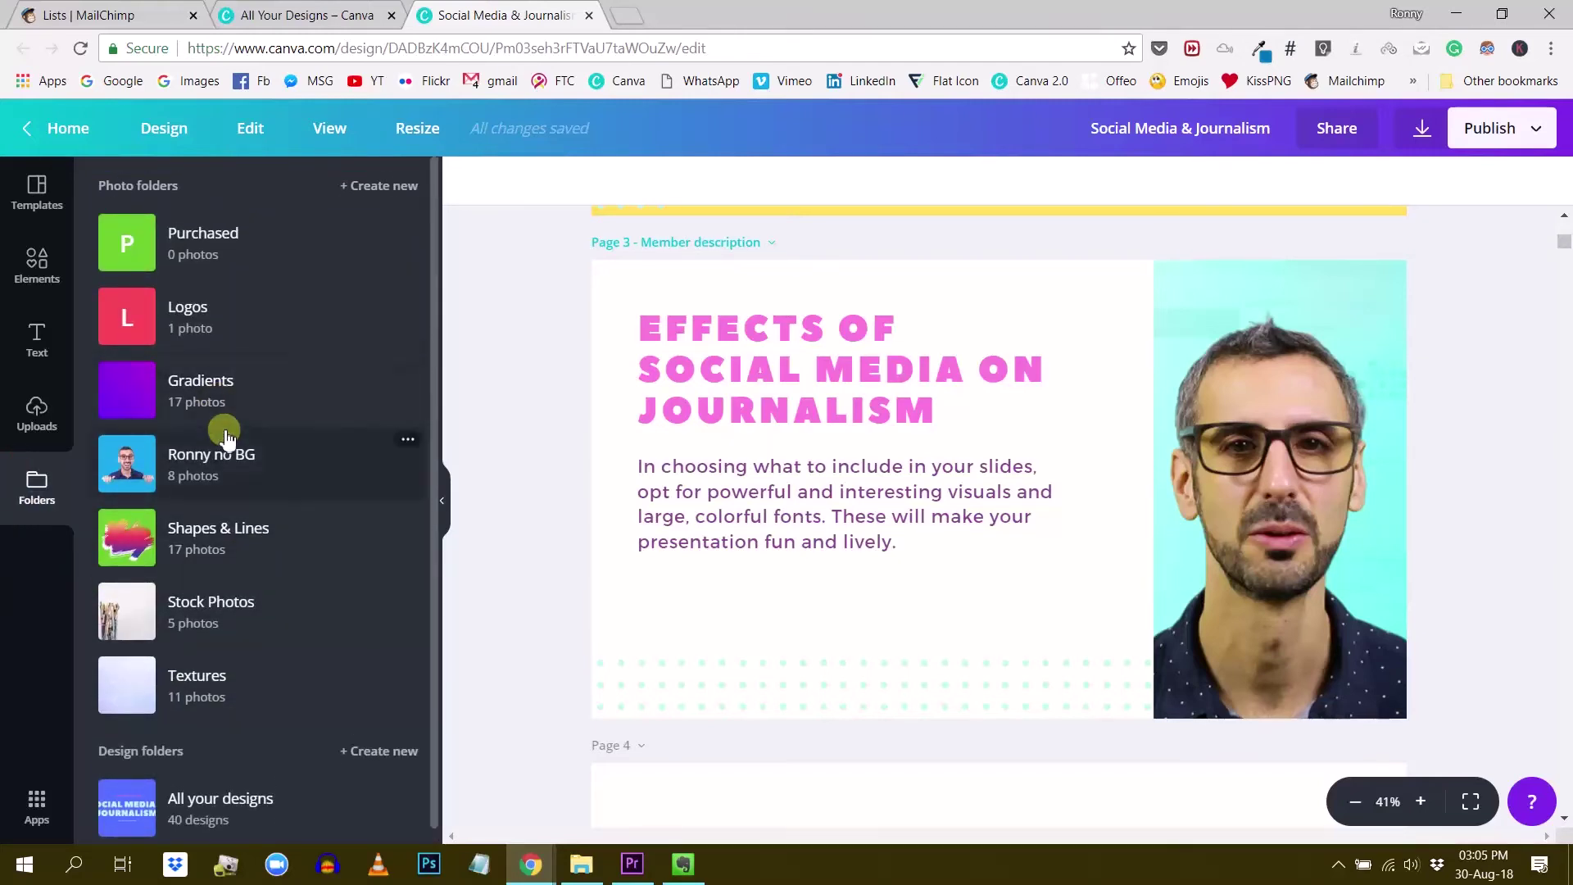
Step: Examine the file options of the uploaded profile picture with the yellow background, and close them
click(36, 422)
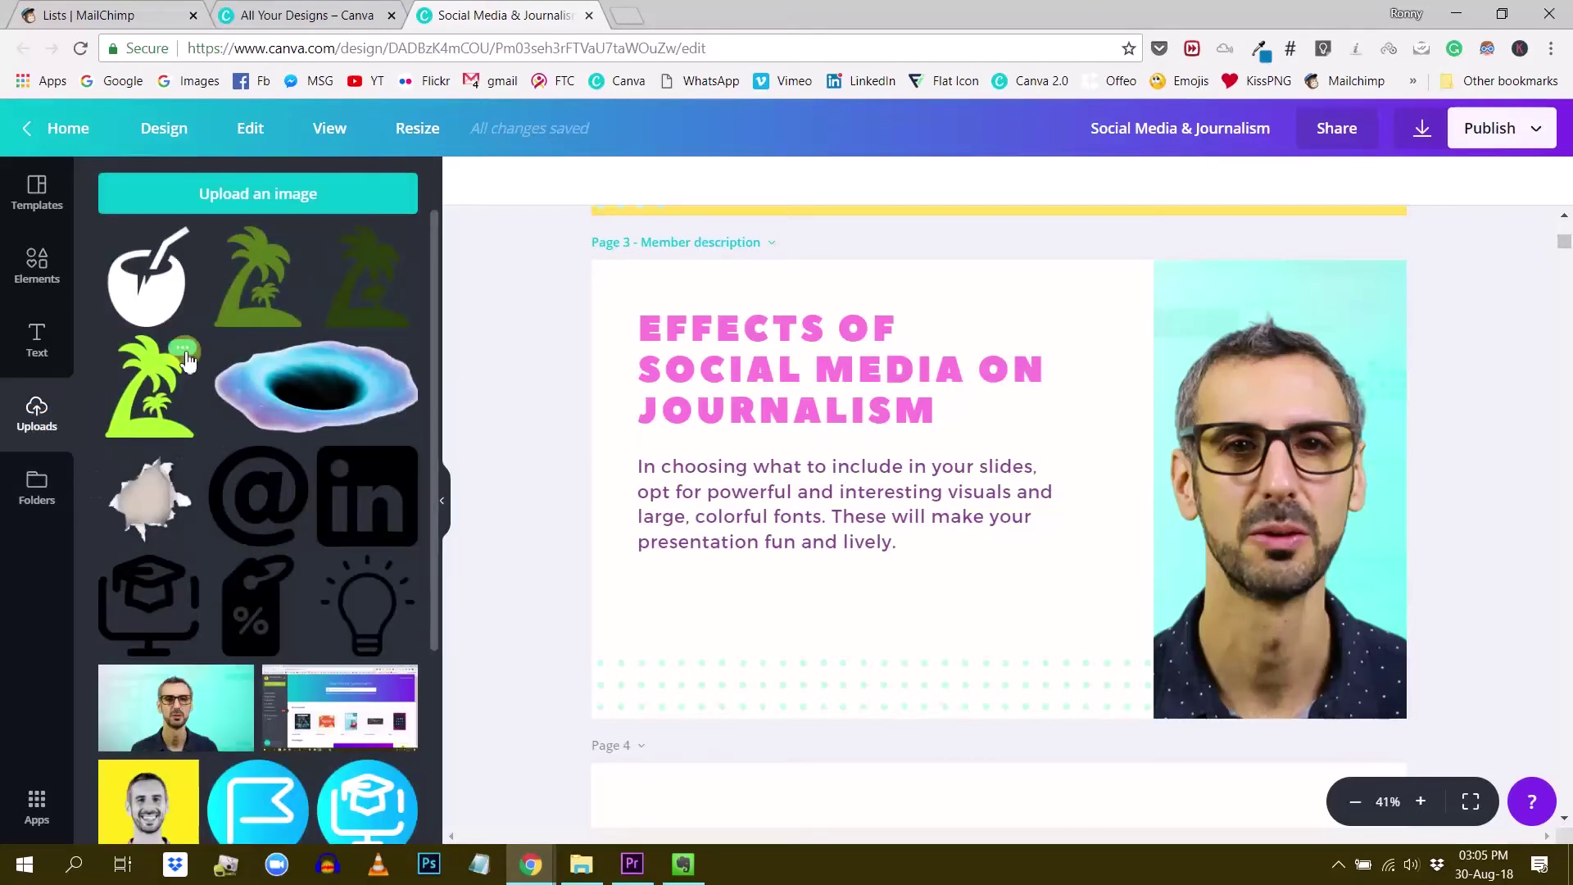
scroll(187, 361, down, 3)
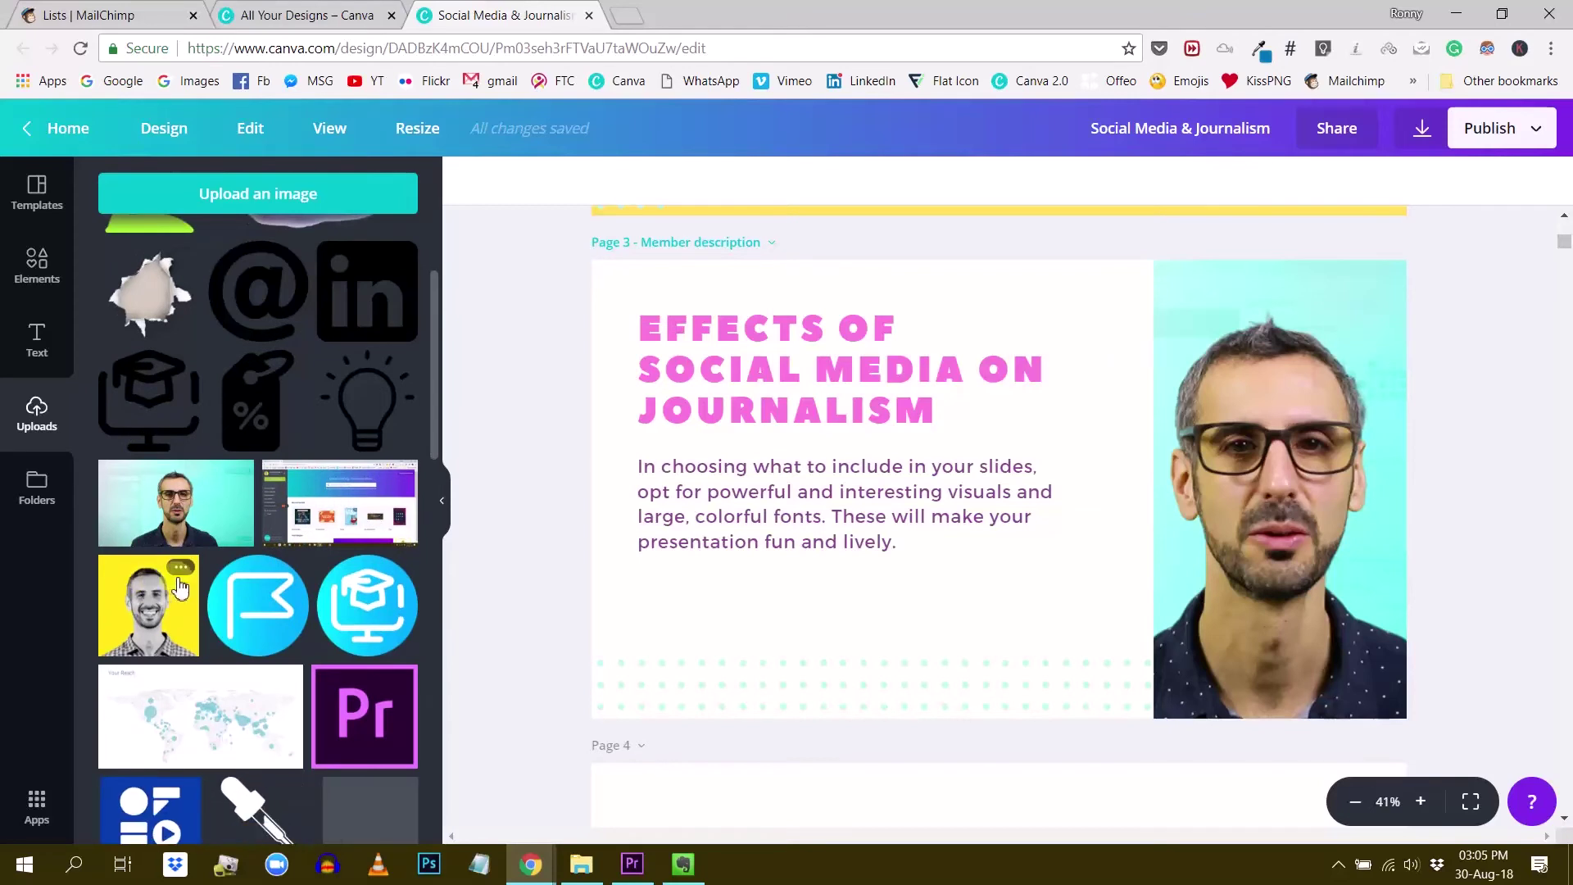
click(181, 567)
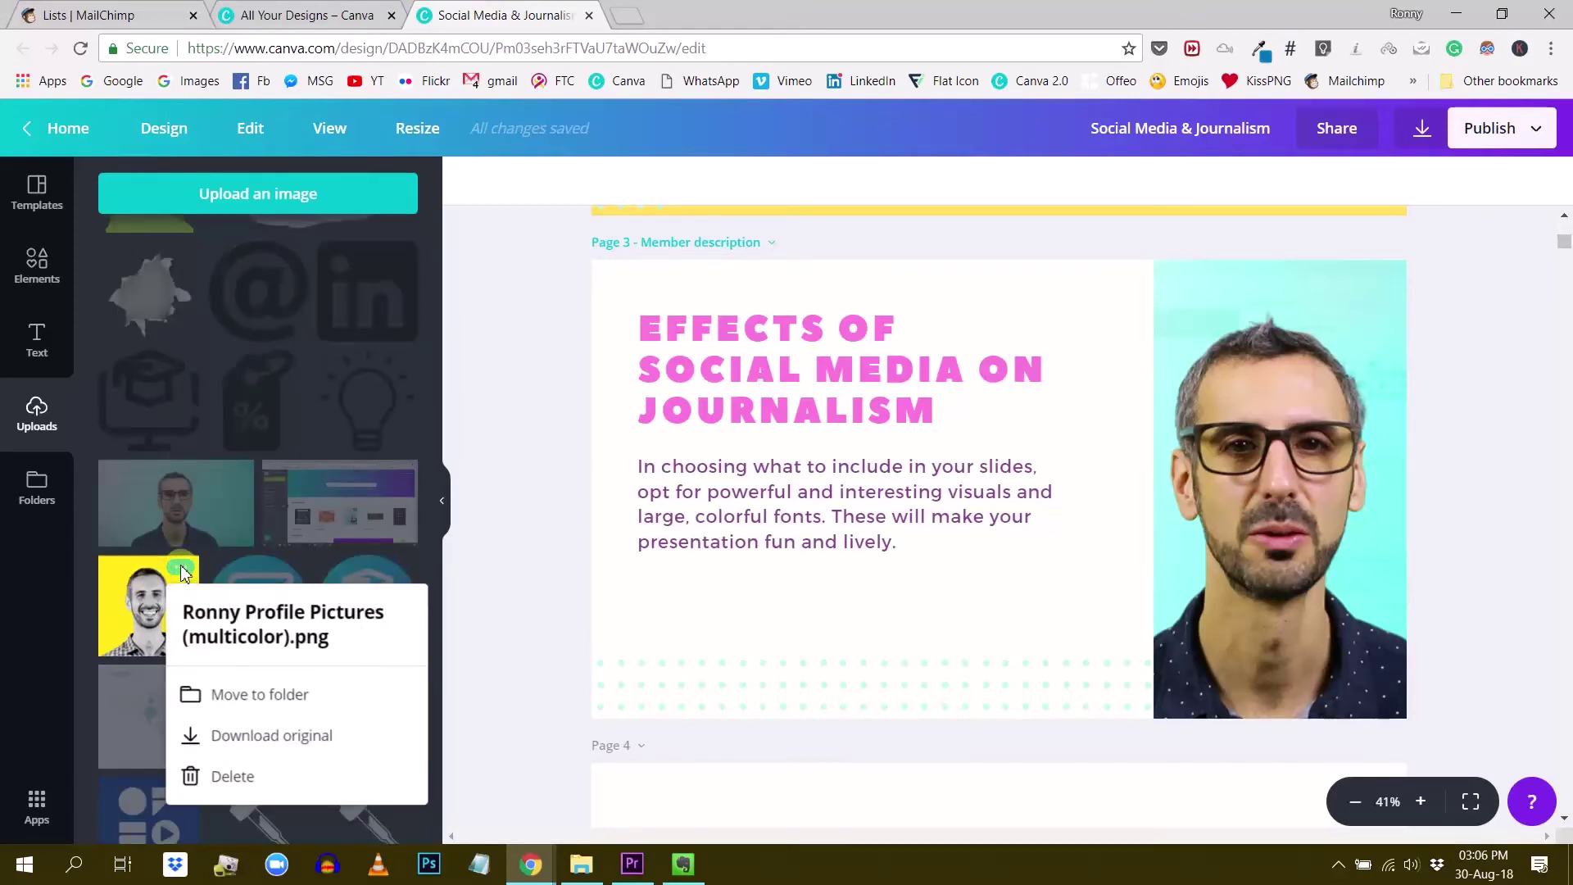
click(44, 592)
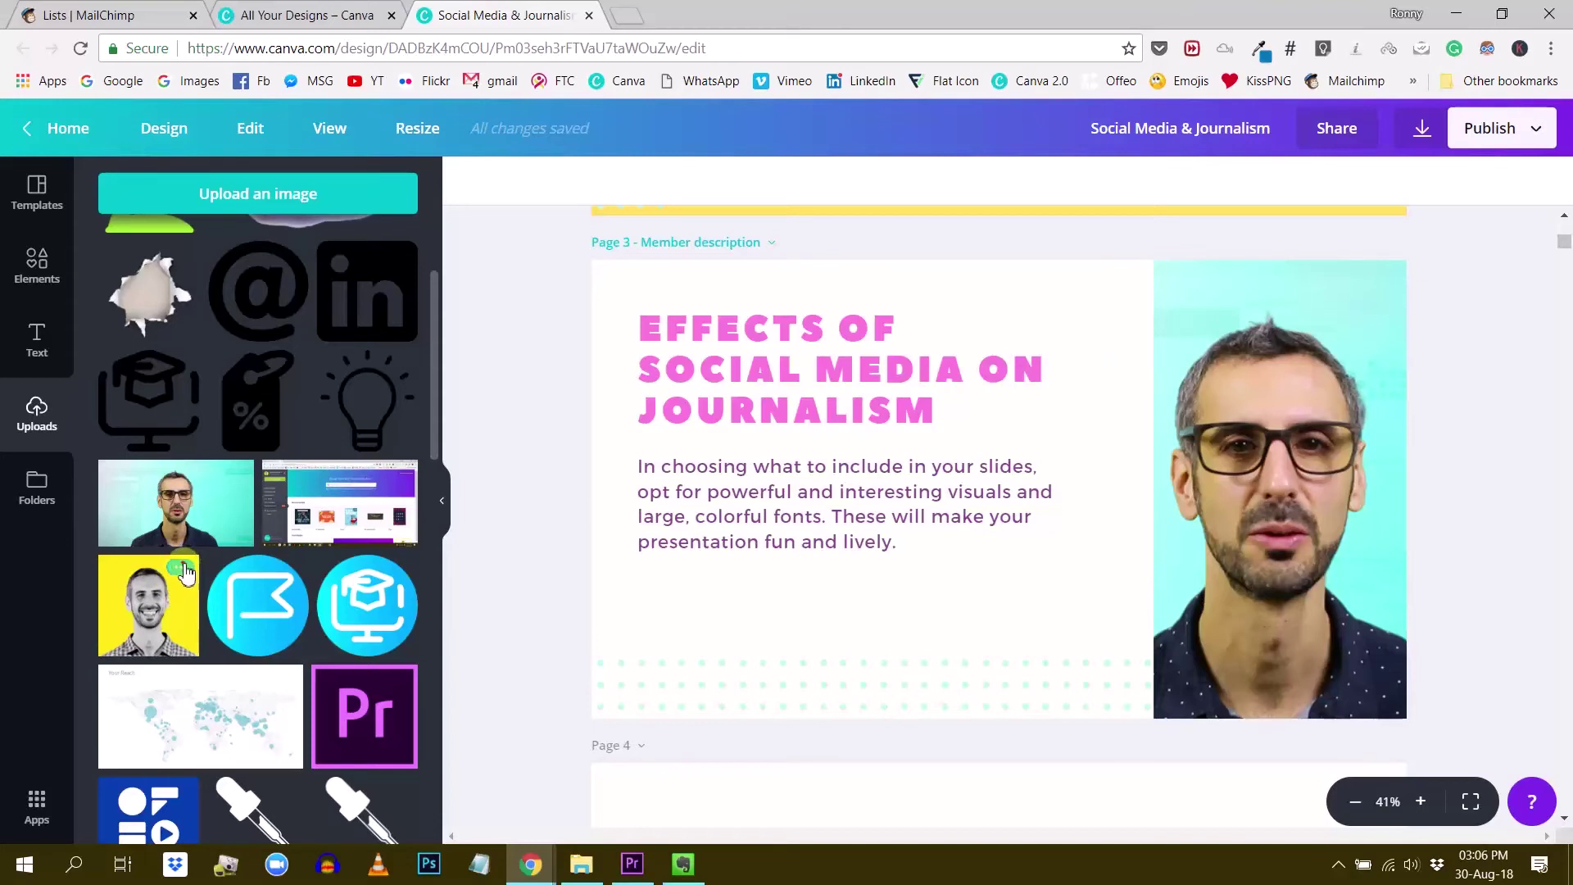
Step: Look through the destination folders offered for the uploaded profile picture with the yellow background, and close the list without choosing one
click(182, 569)
click(254, 693)
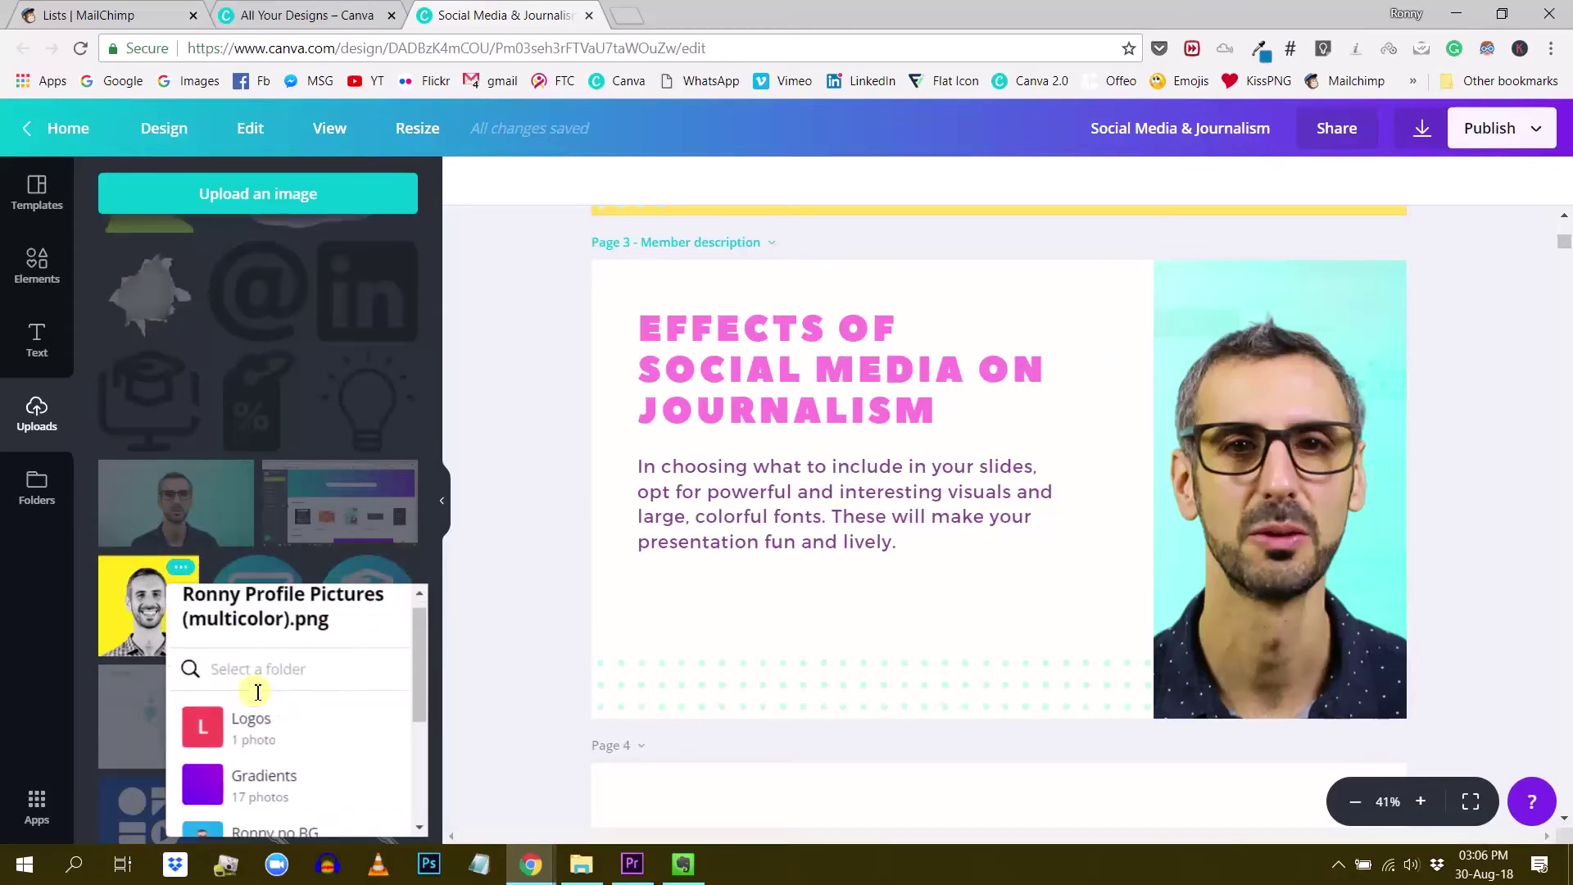
scroll(257, 692, down, 3)
scroll(250, 680, up, 3)
scroll(258, 754, down, 3)
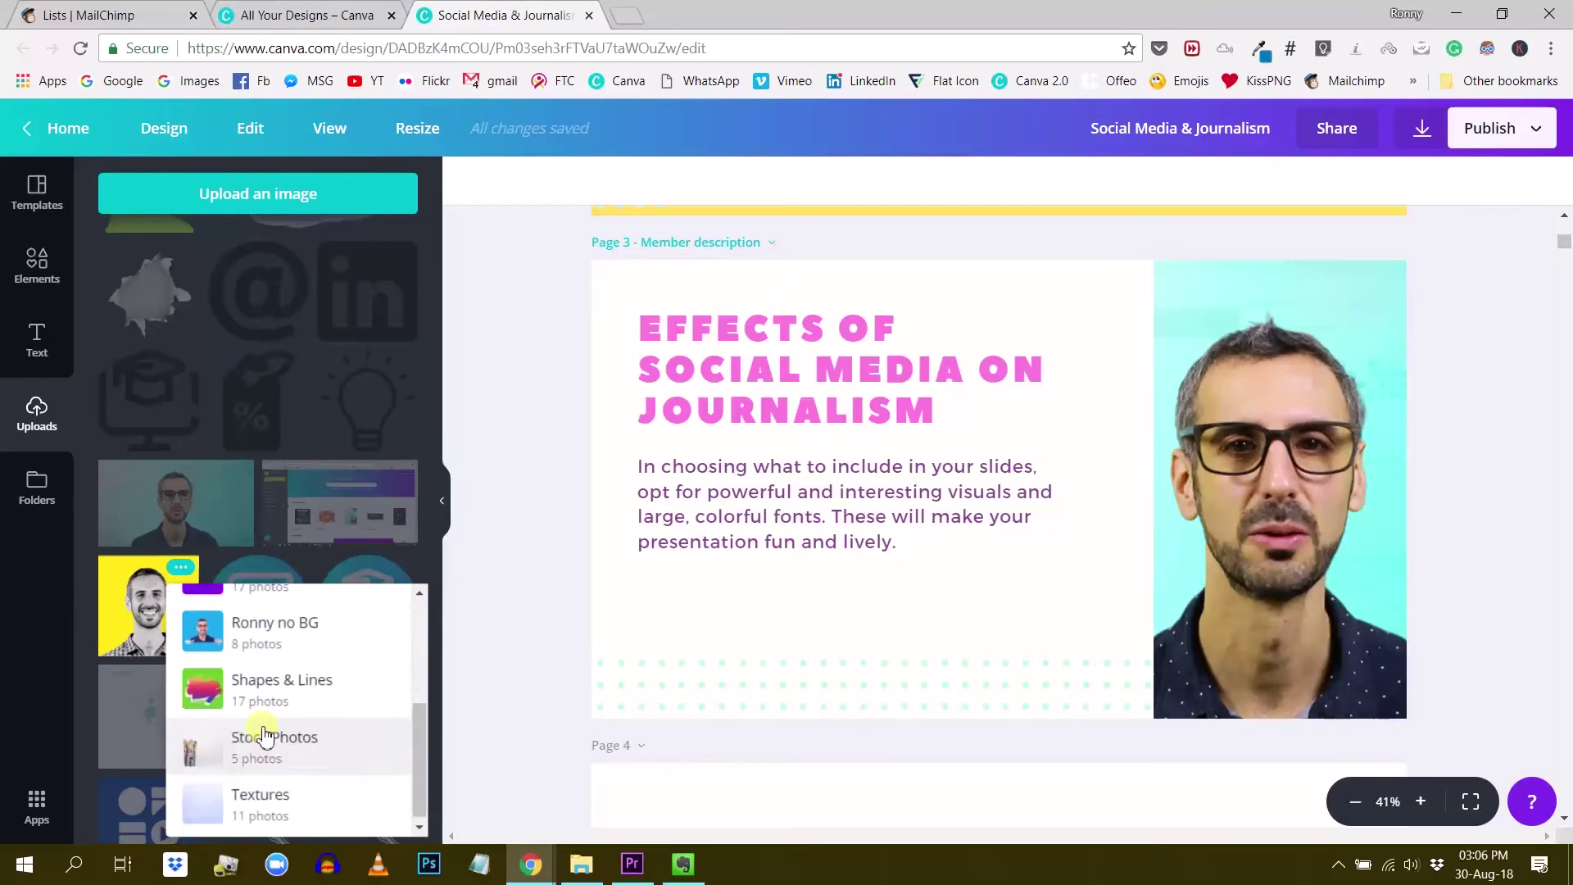
scroll(261, 696, up, 5)
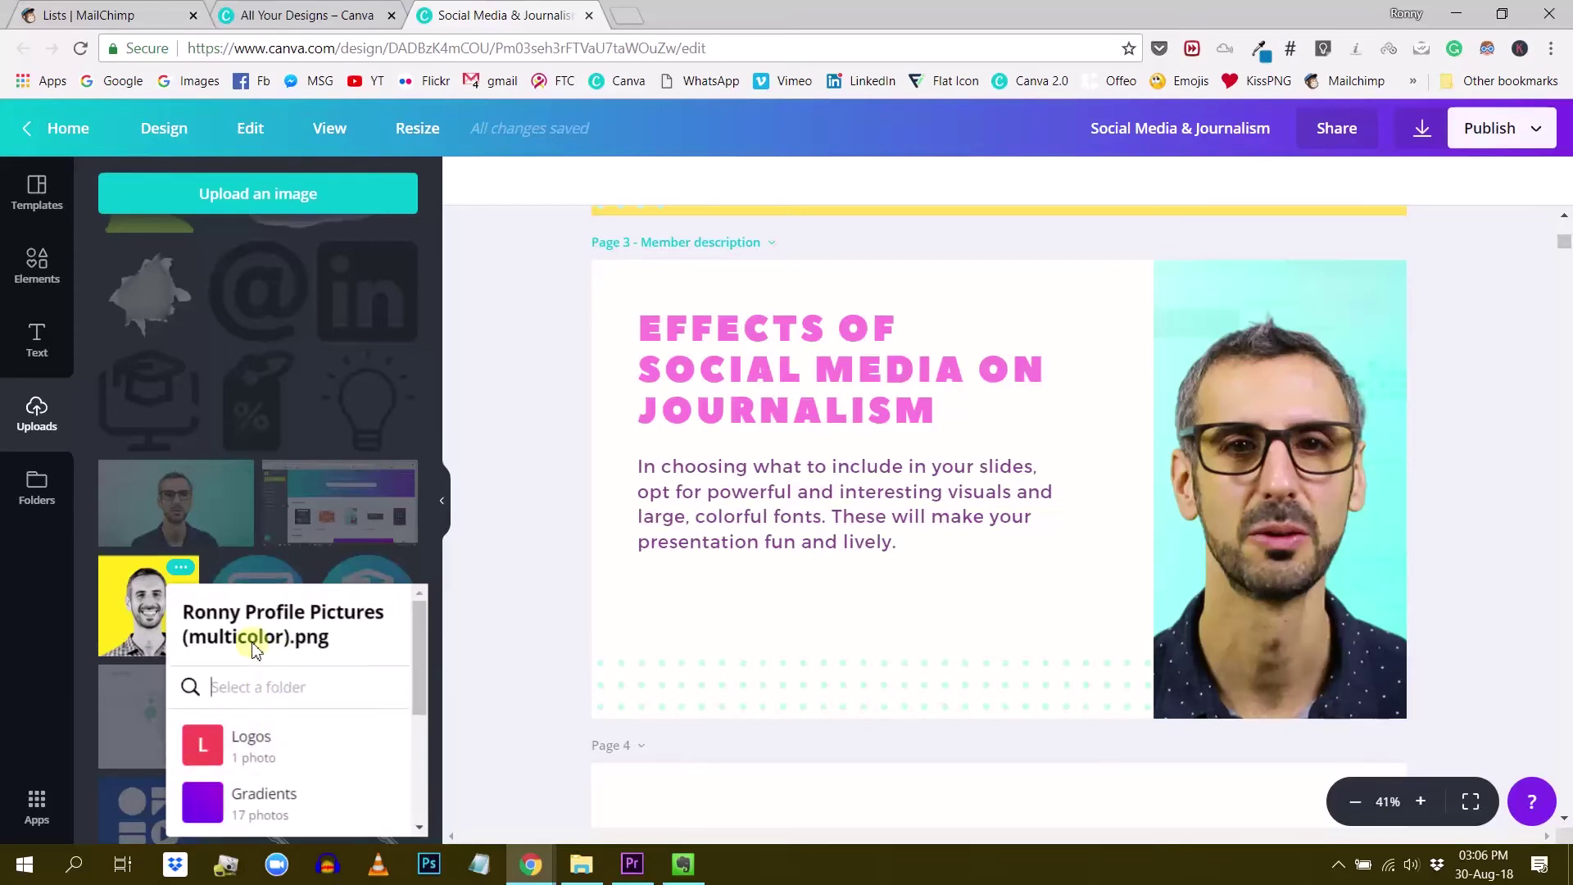
click(89, 604)
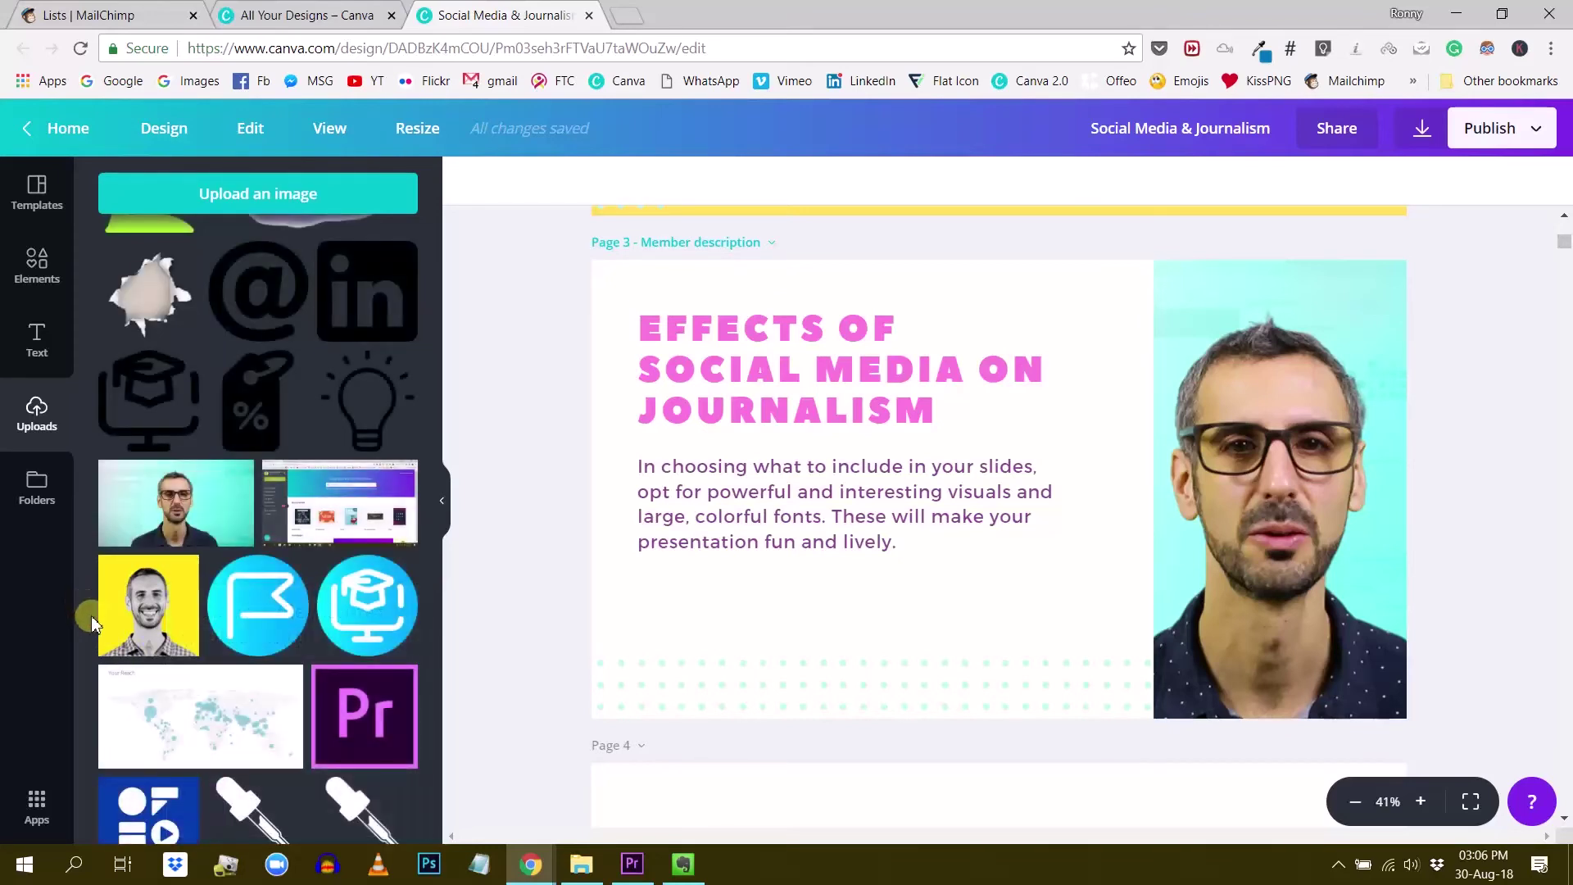
Step: Browse the photo and design folders, and look through the existing designs in All your designs
click(36, 492)
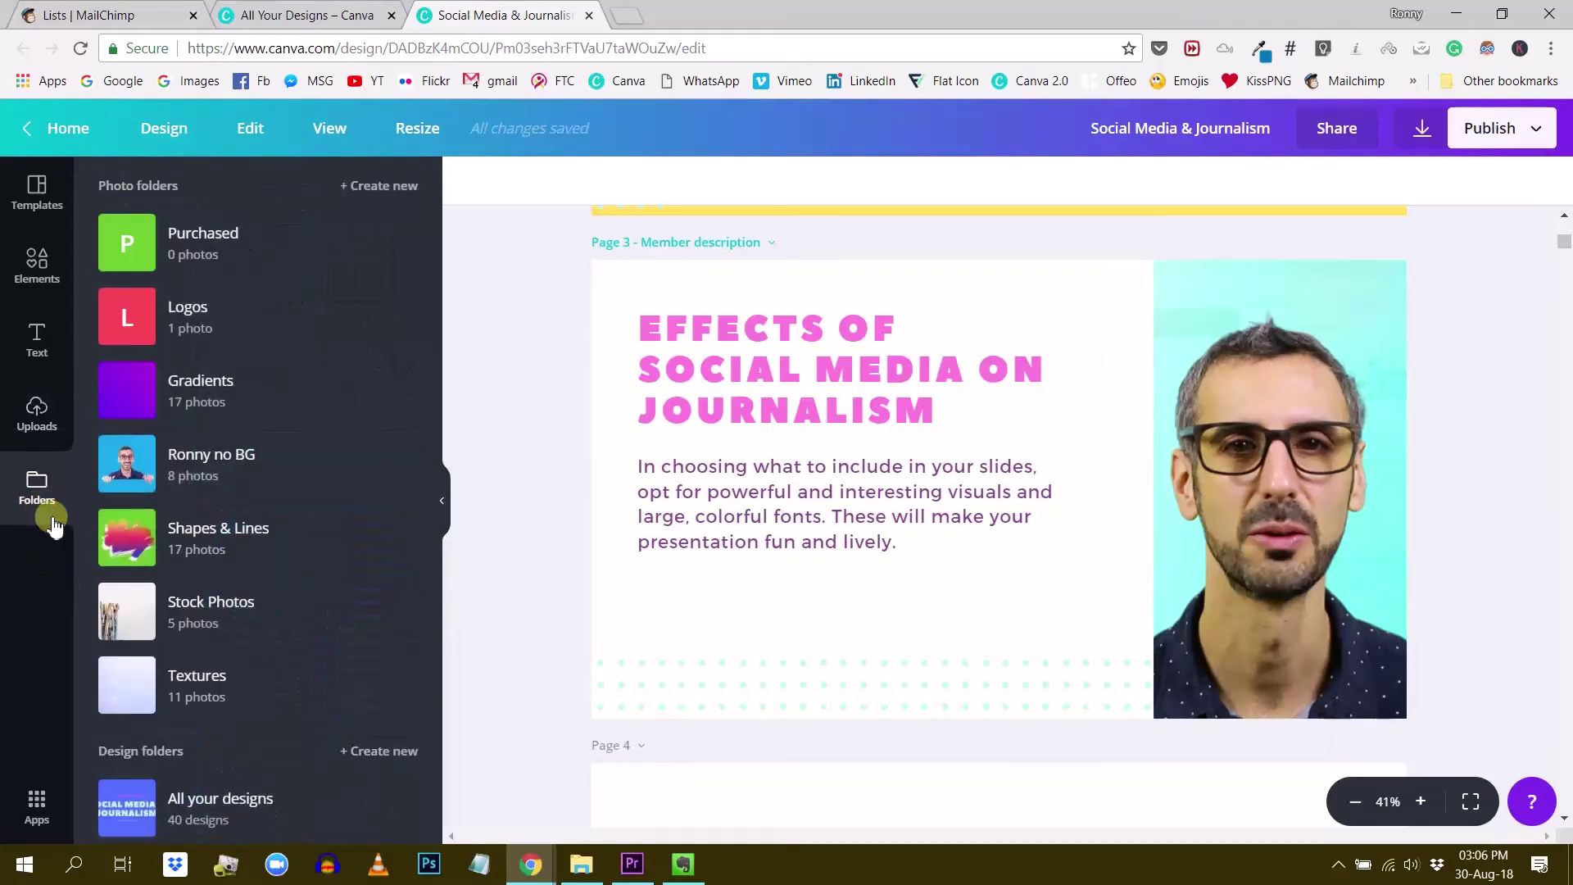
scroll(147, 639, down, 1)
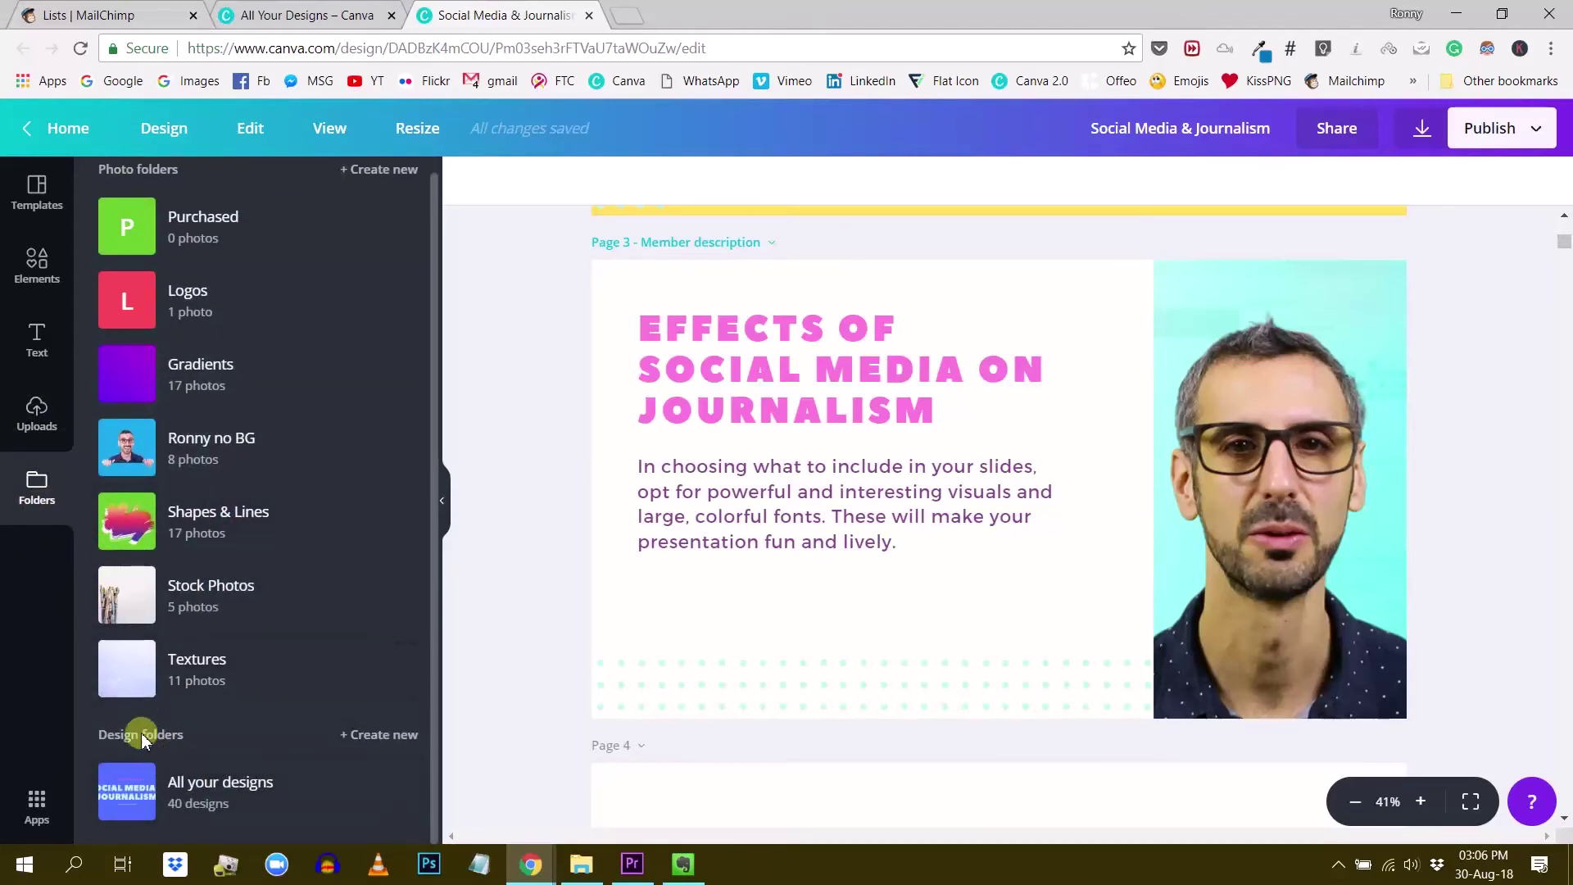
click(194, 791)
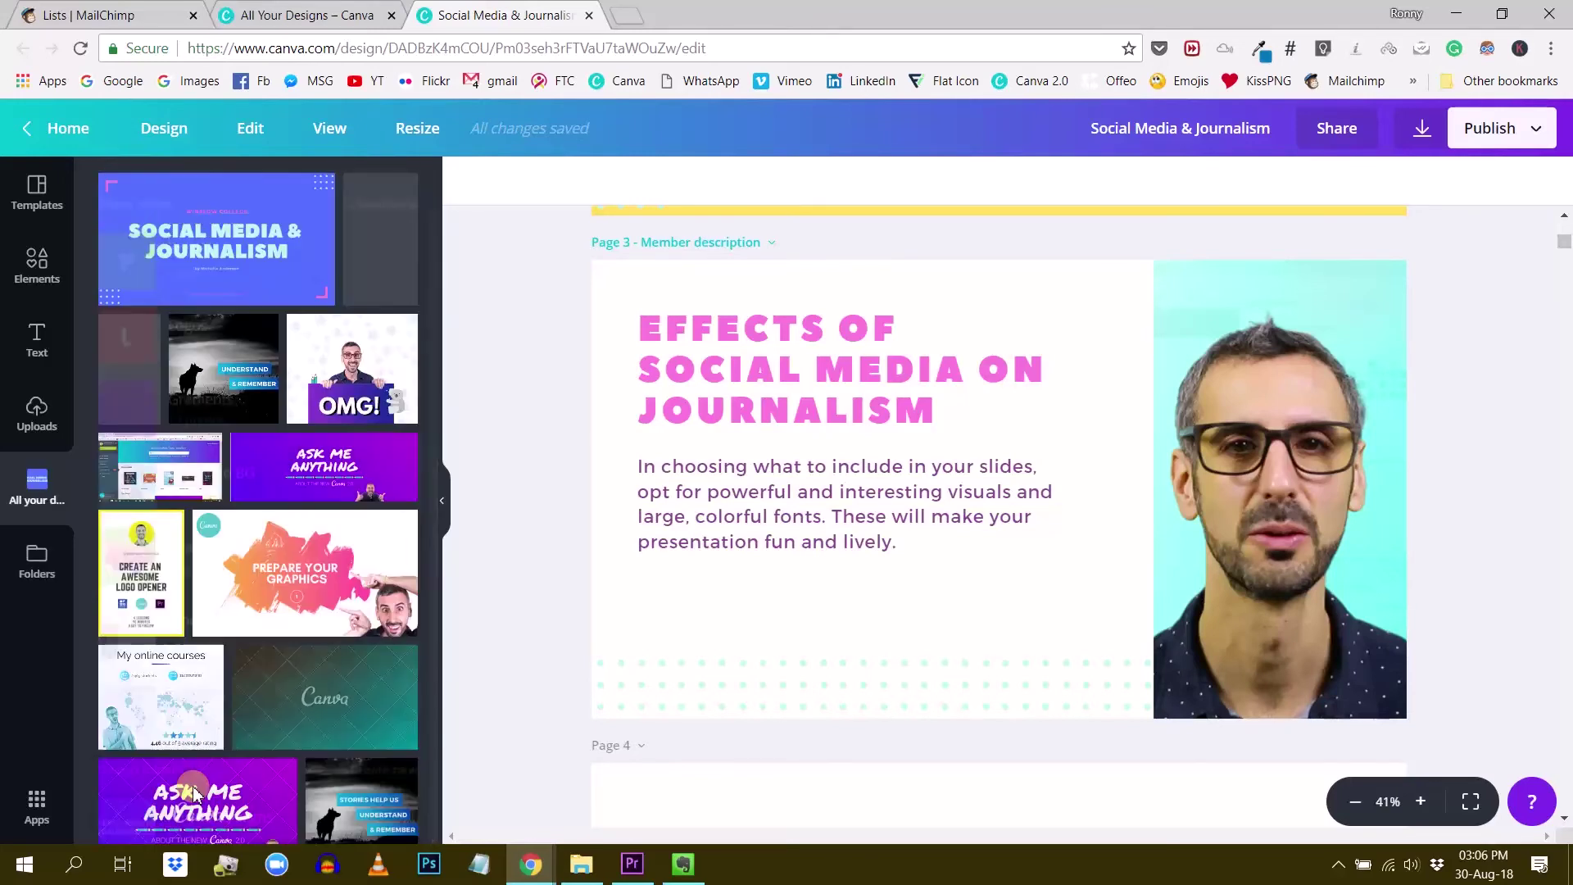
scroll(214, 493, down, 3)
scroll(214, 494, down, 8)
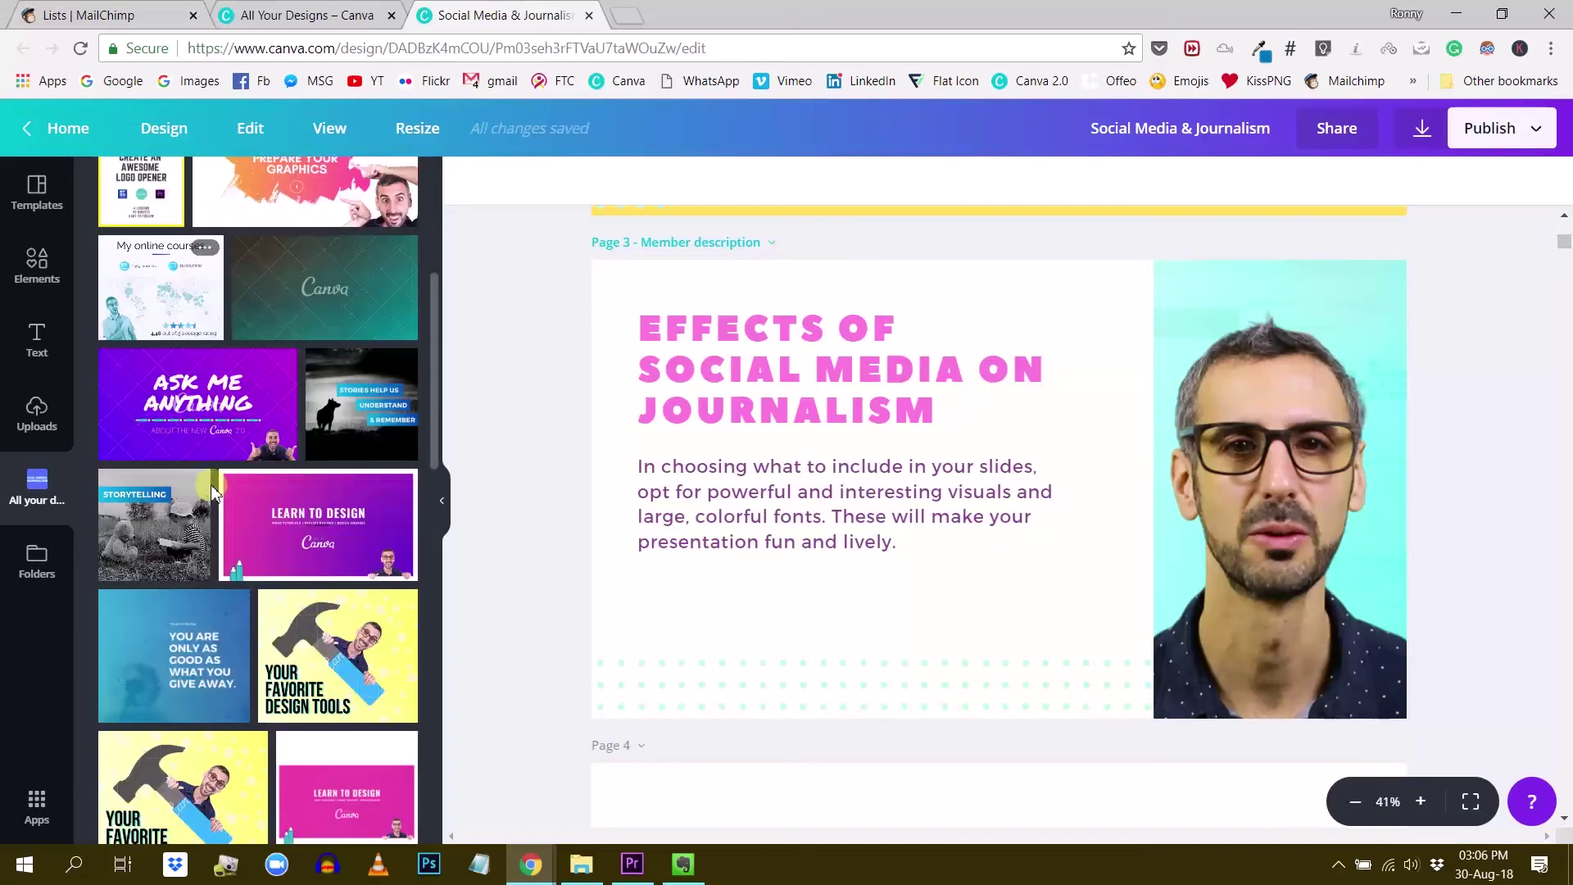
scroll(256, 495, down, 6)
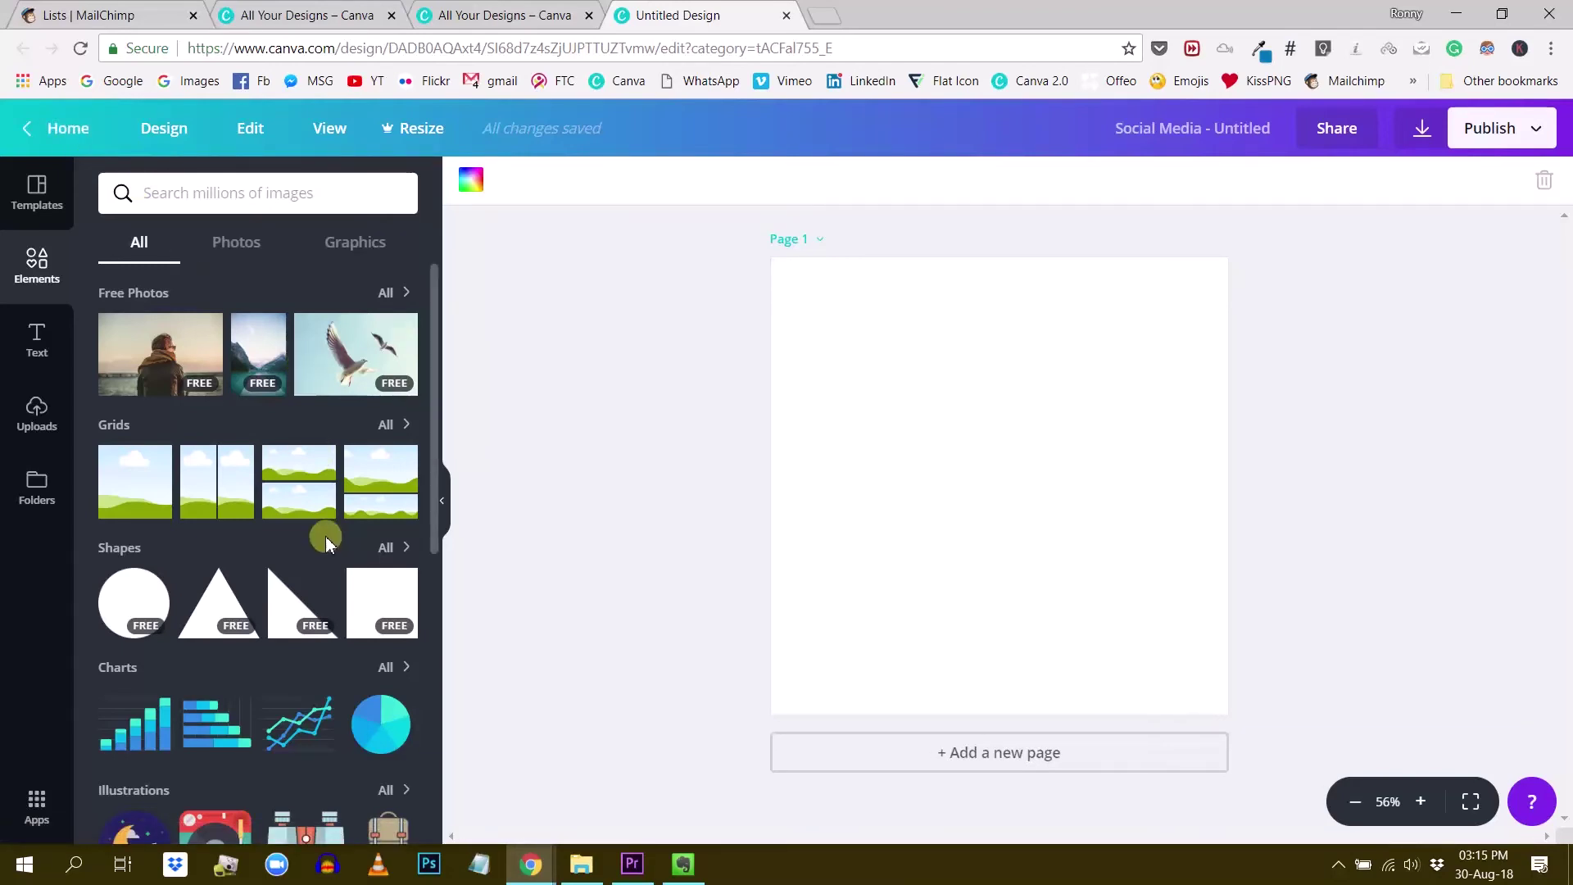
Step: In the untitled social media design, view the folder options and the Organization Pro description, and close the description
click(39, 489)
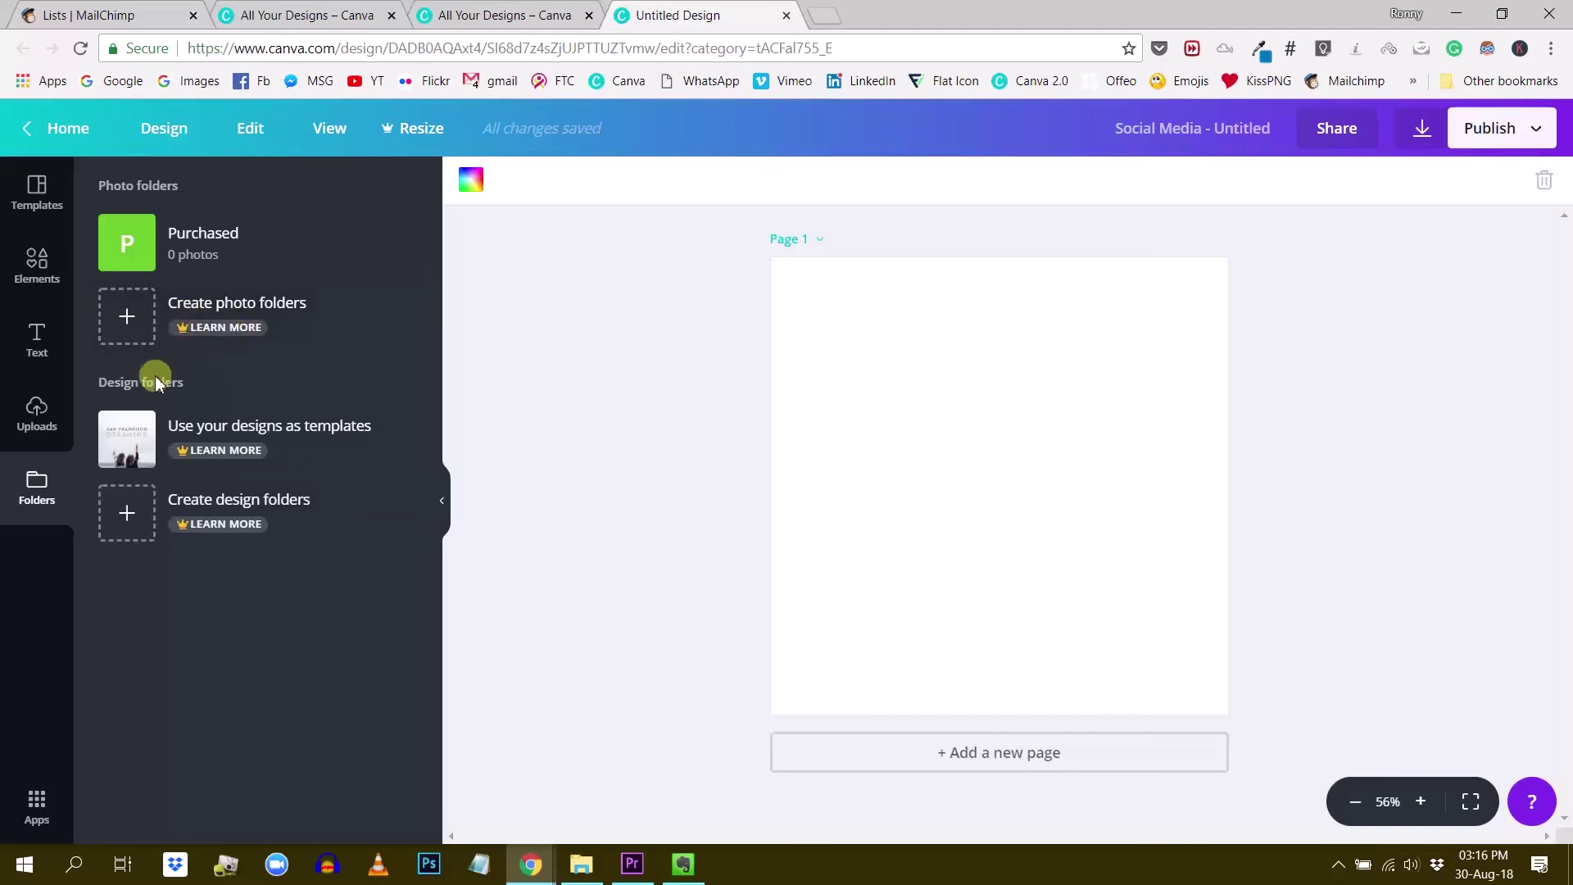
click(213, 451)
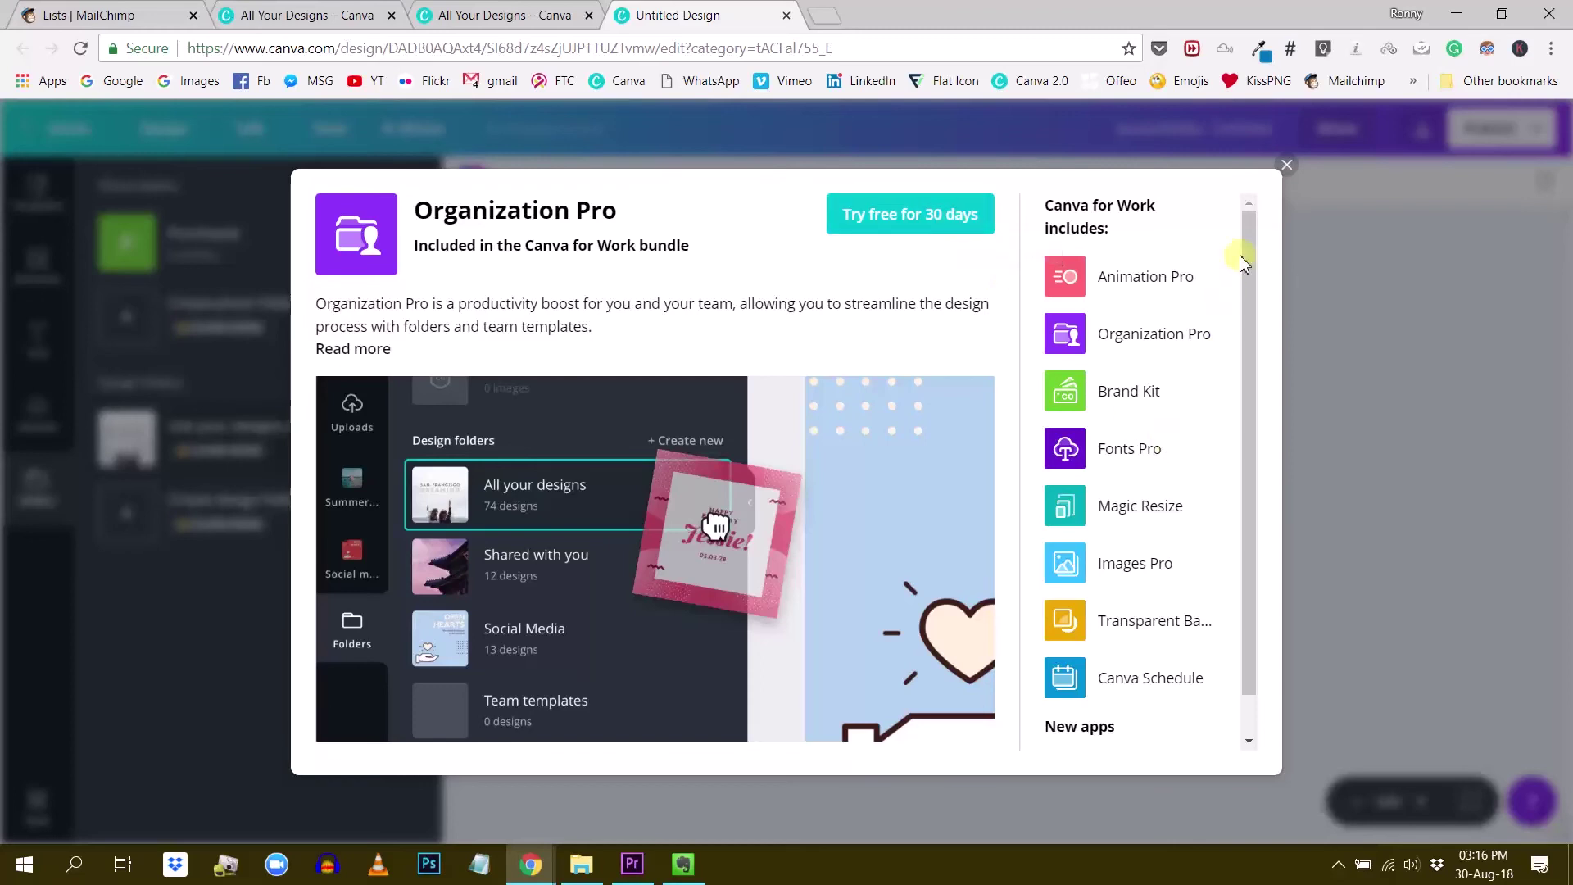
click(1286, 165)
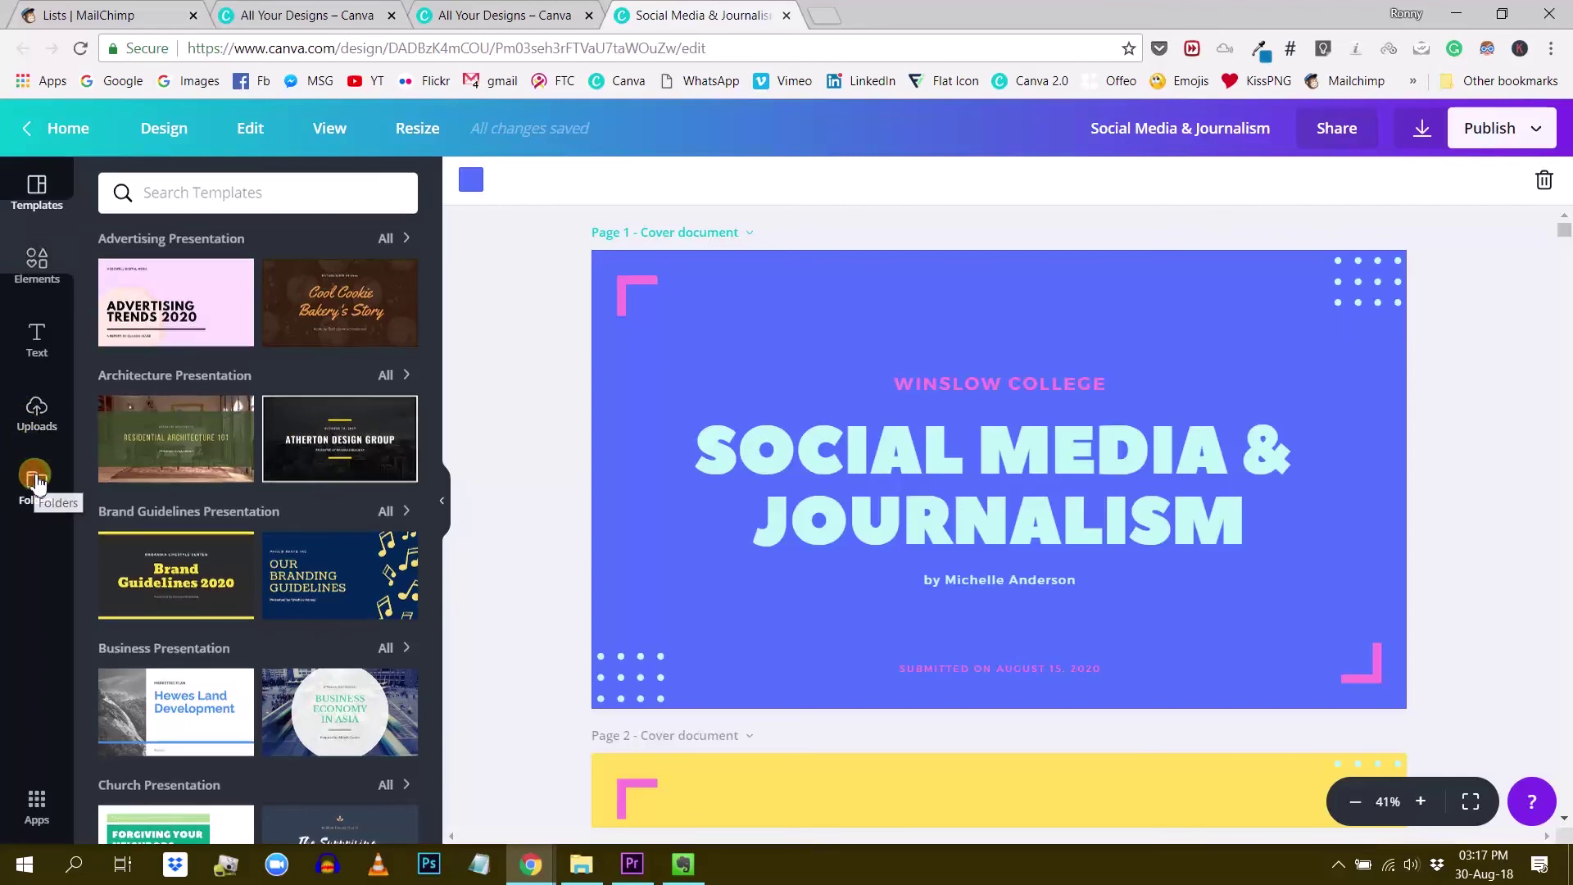
Step: In the Social Media & Journalism presentation, look through the All your designs folder and bring page 4 into view
click(36, 480)
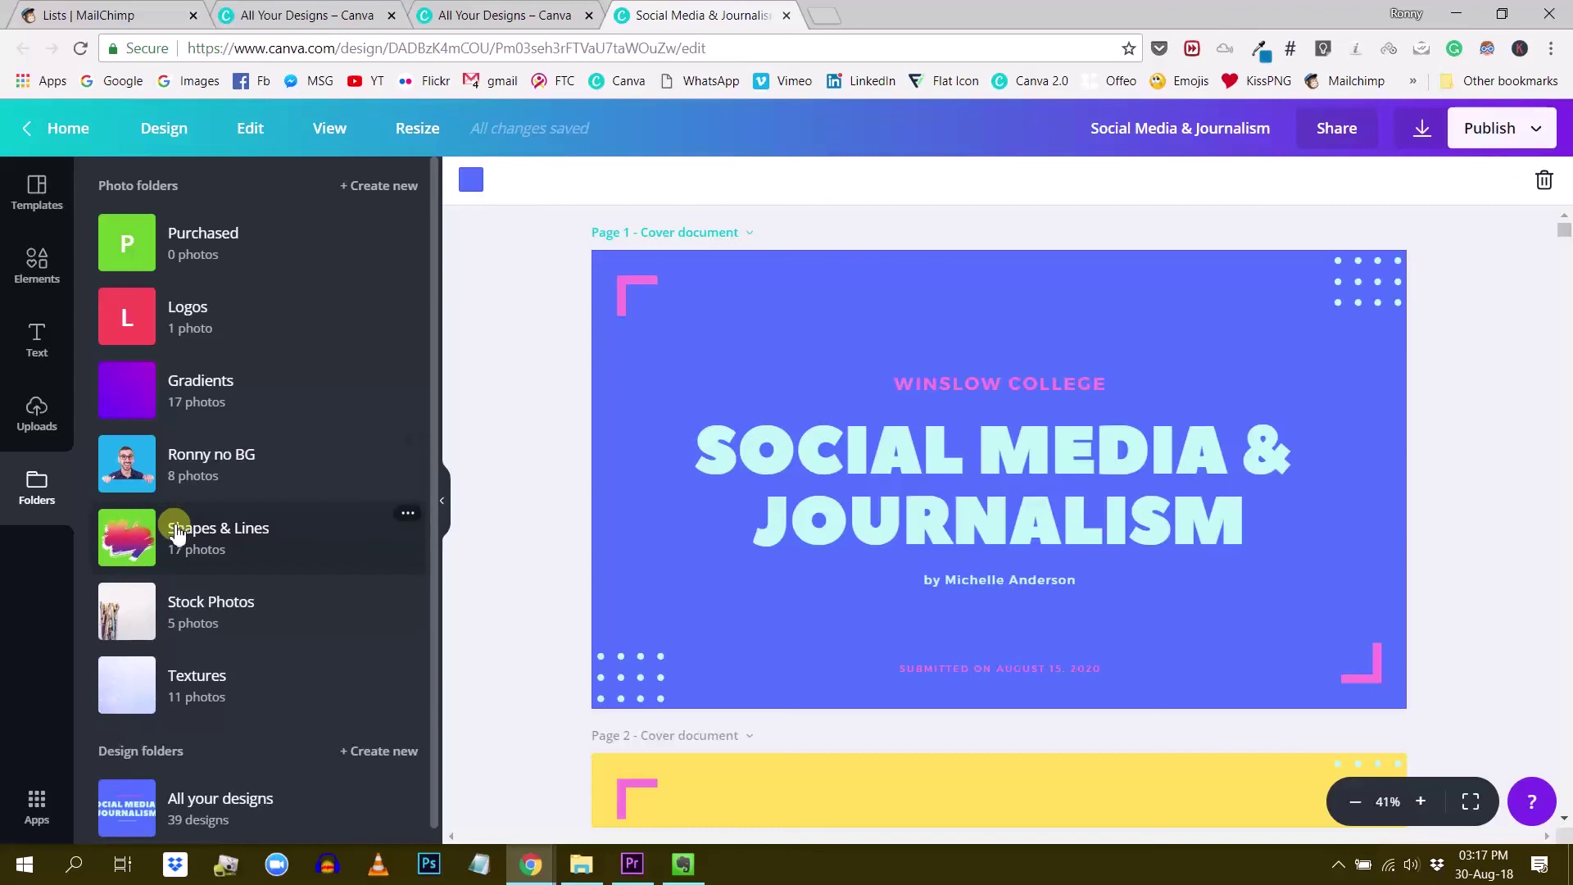
scroll(176, 532, down, 1)
click(203, 791)
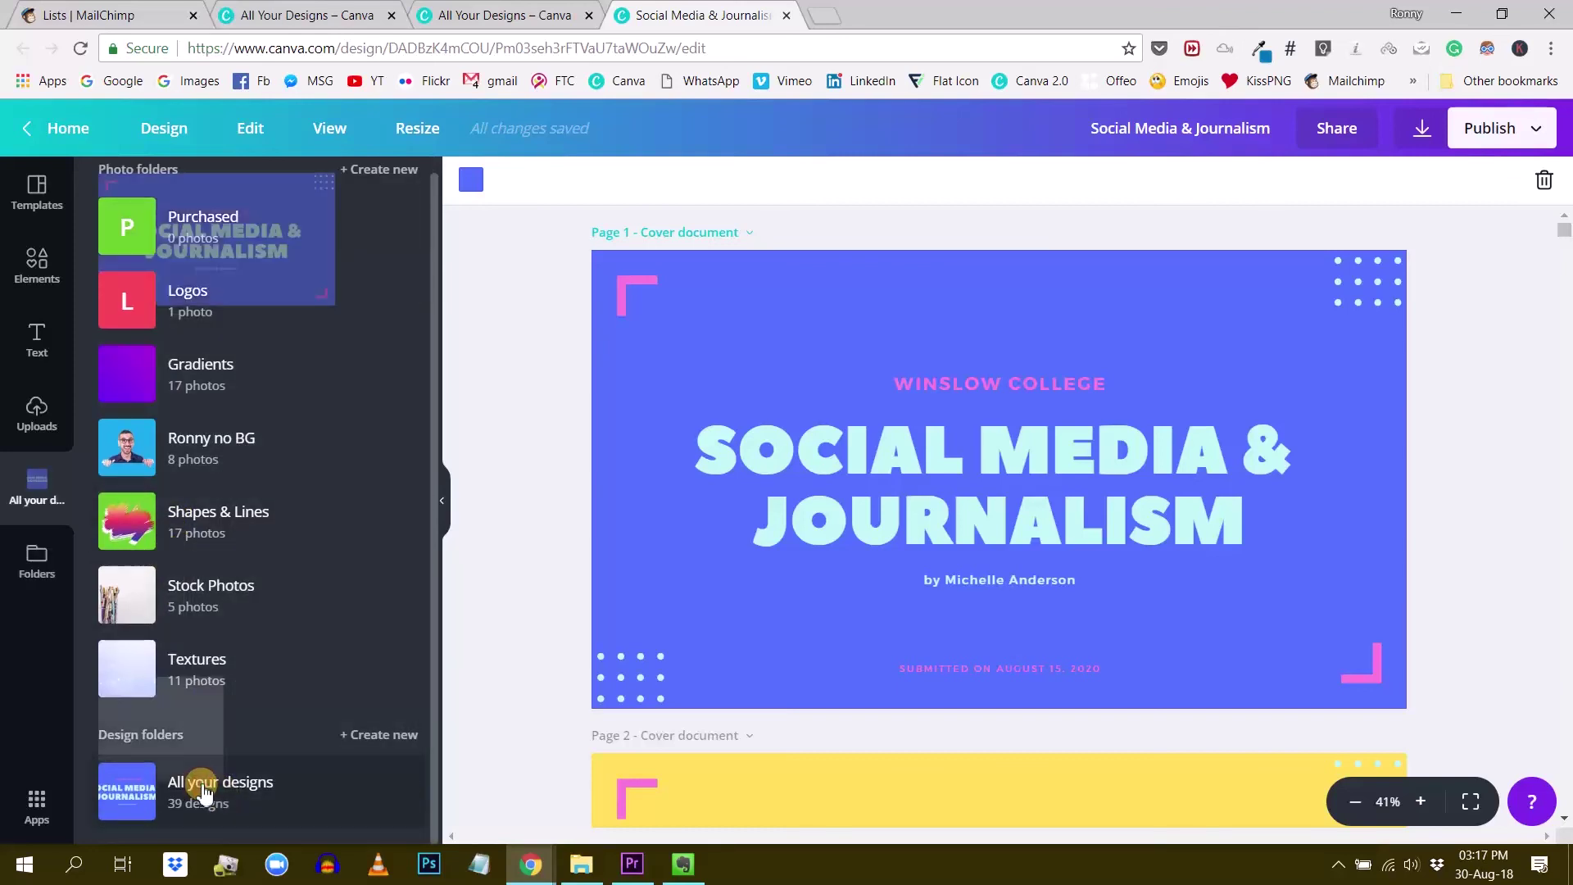
scroll(246, 435, down, 8)
scroll(246, 435, down, 10)
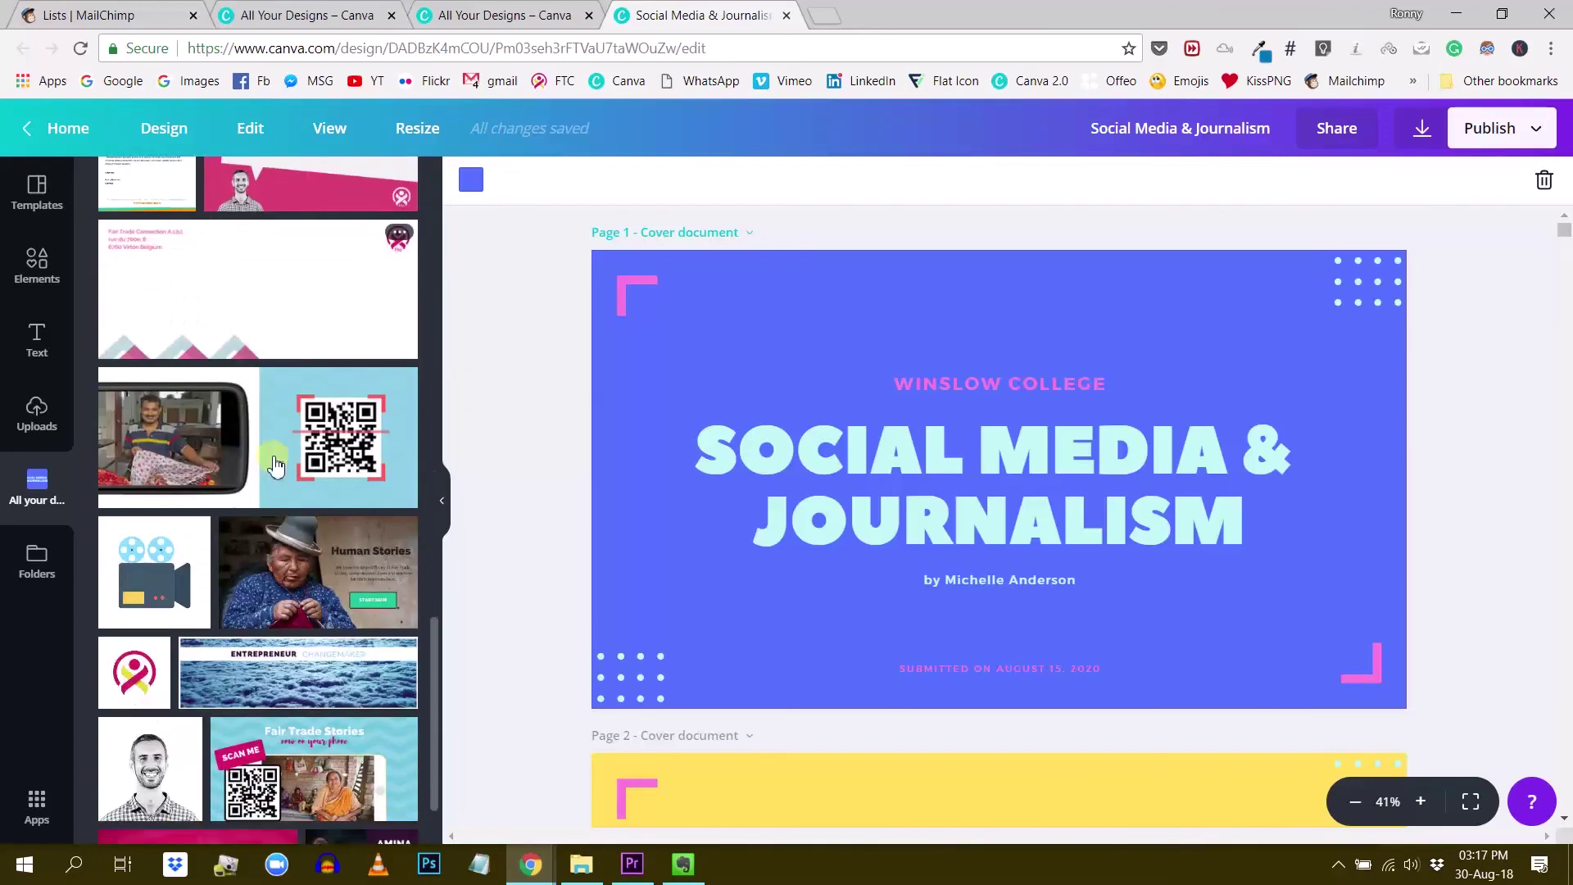
scroll(752, 648, down, 15)
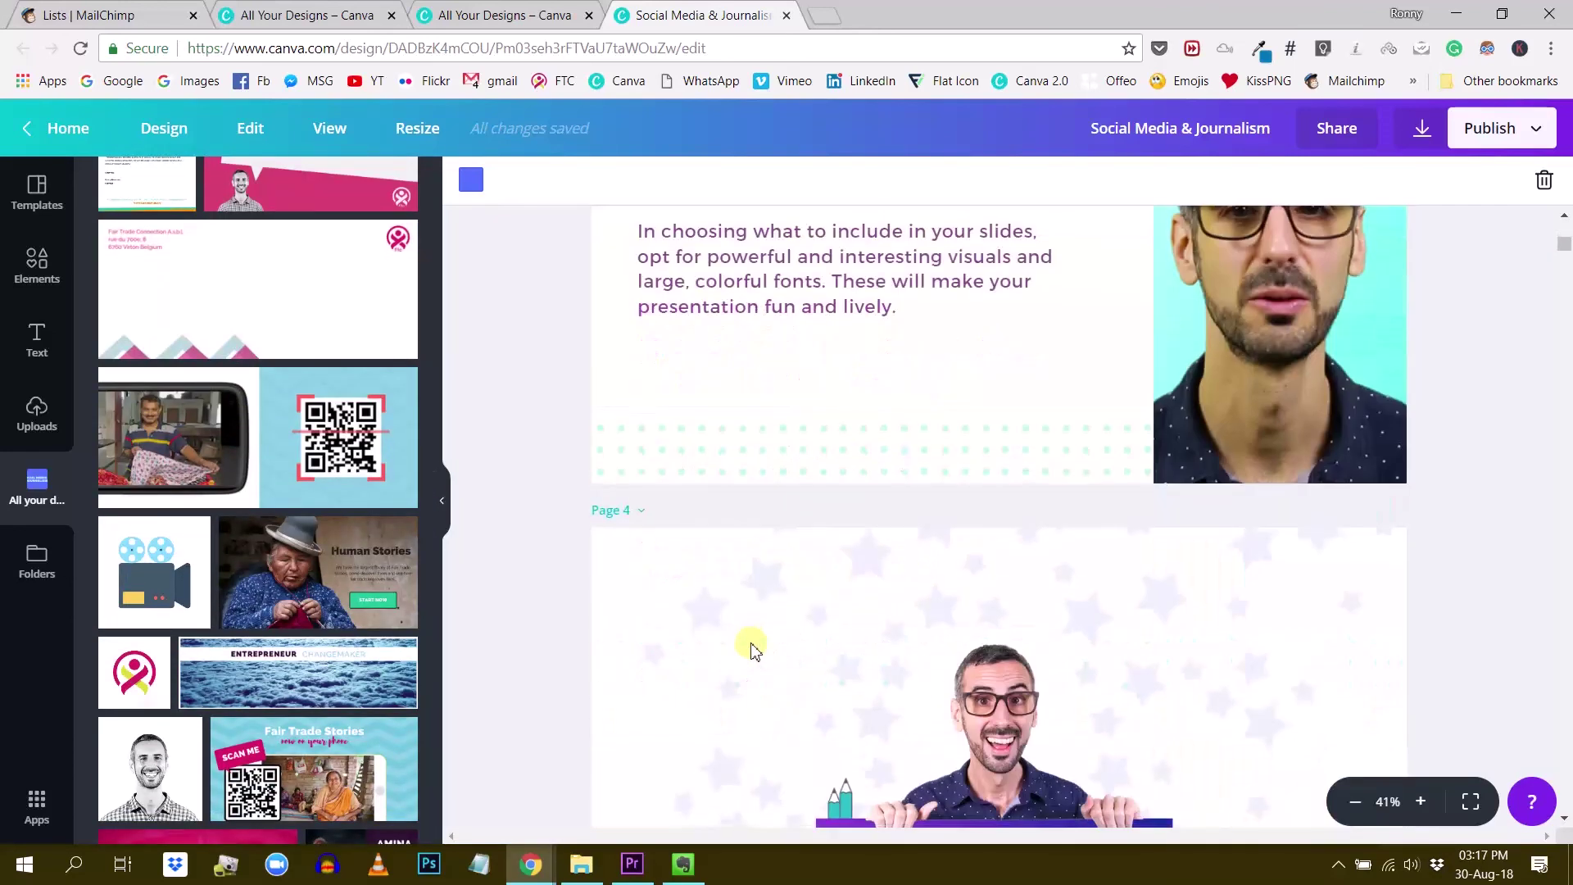
scroll(752, 647, down, 10)
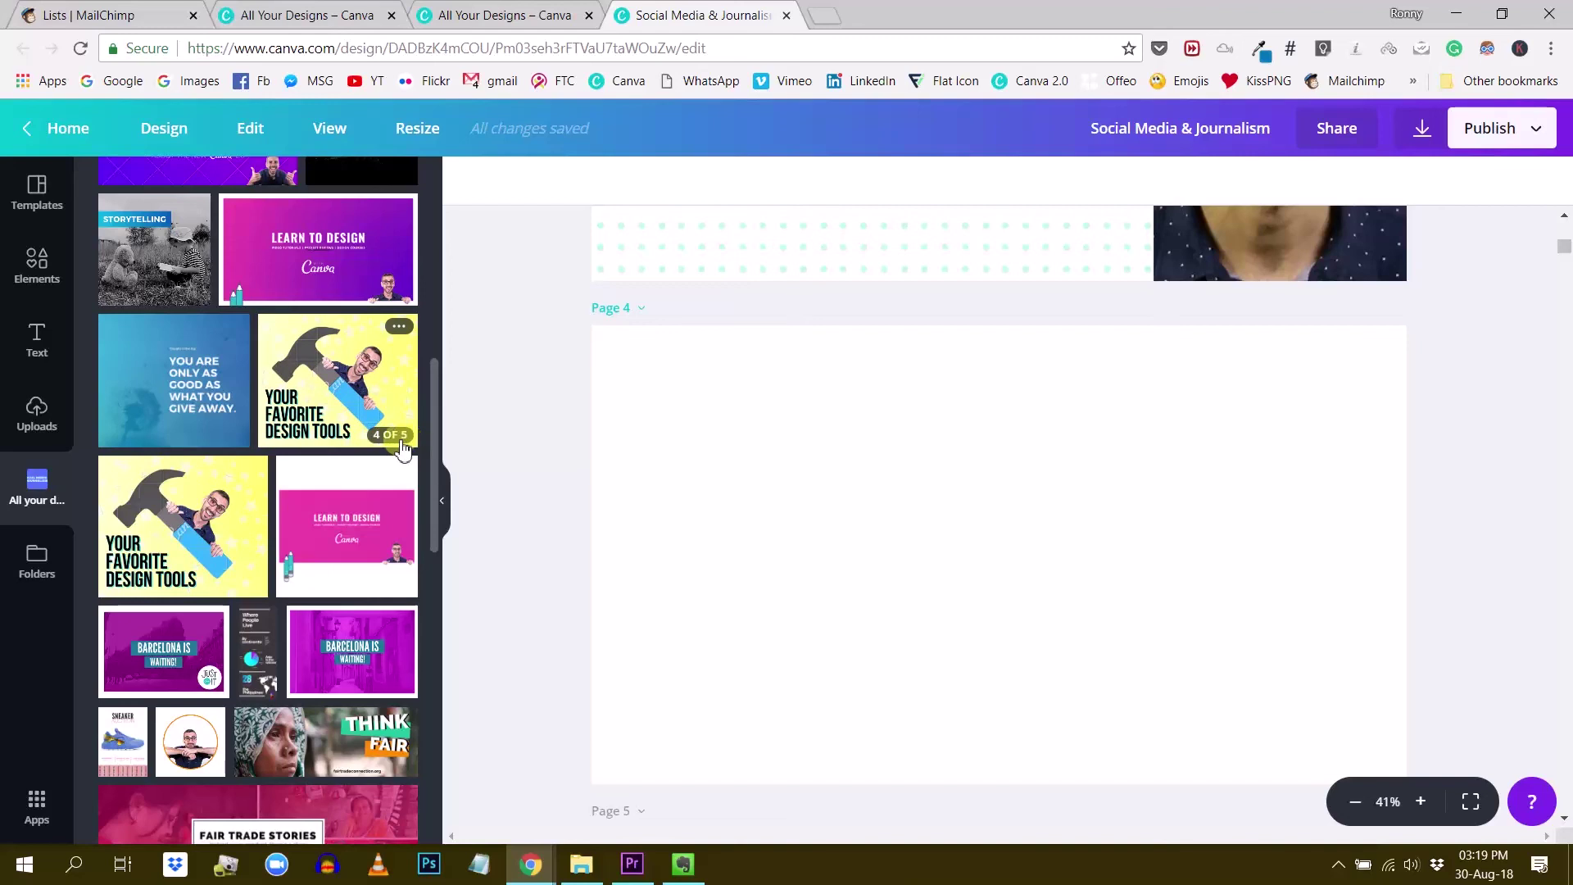
Step: View the pages of "your favorite design tools", and apply the "About the Admin" page from "Landing Page Canva Group Facebook" to blank page 4
click(309, 402)
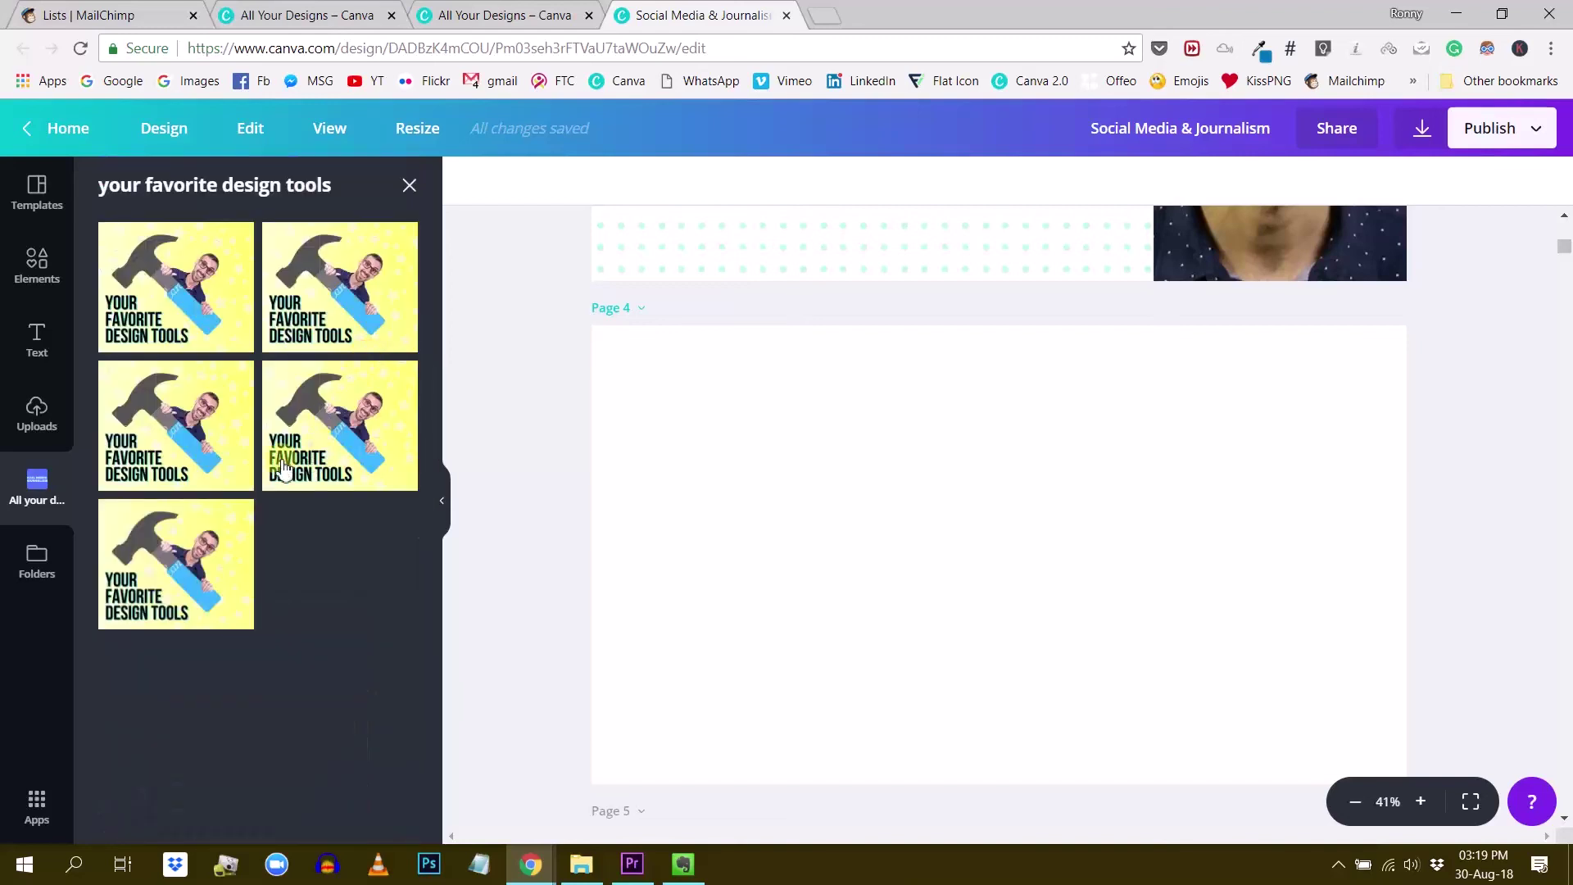
click(409, 185)
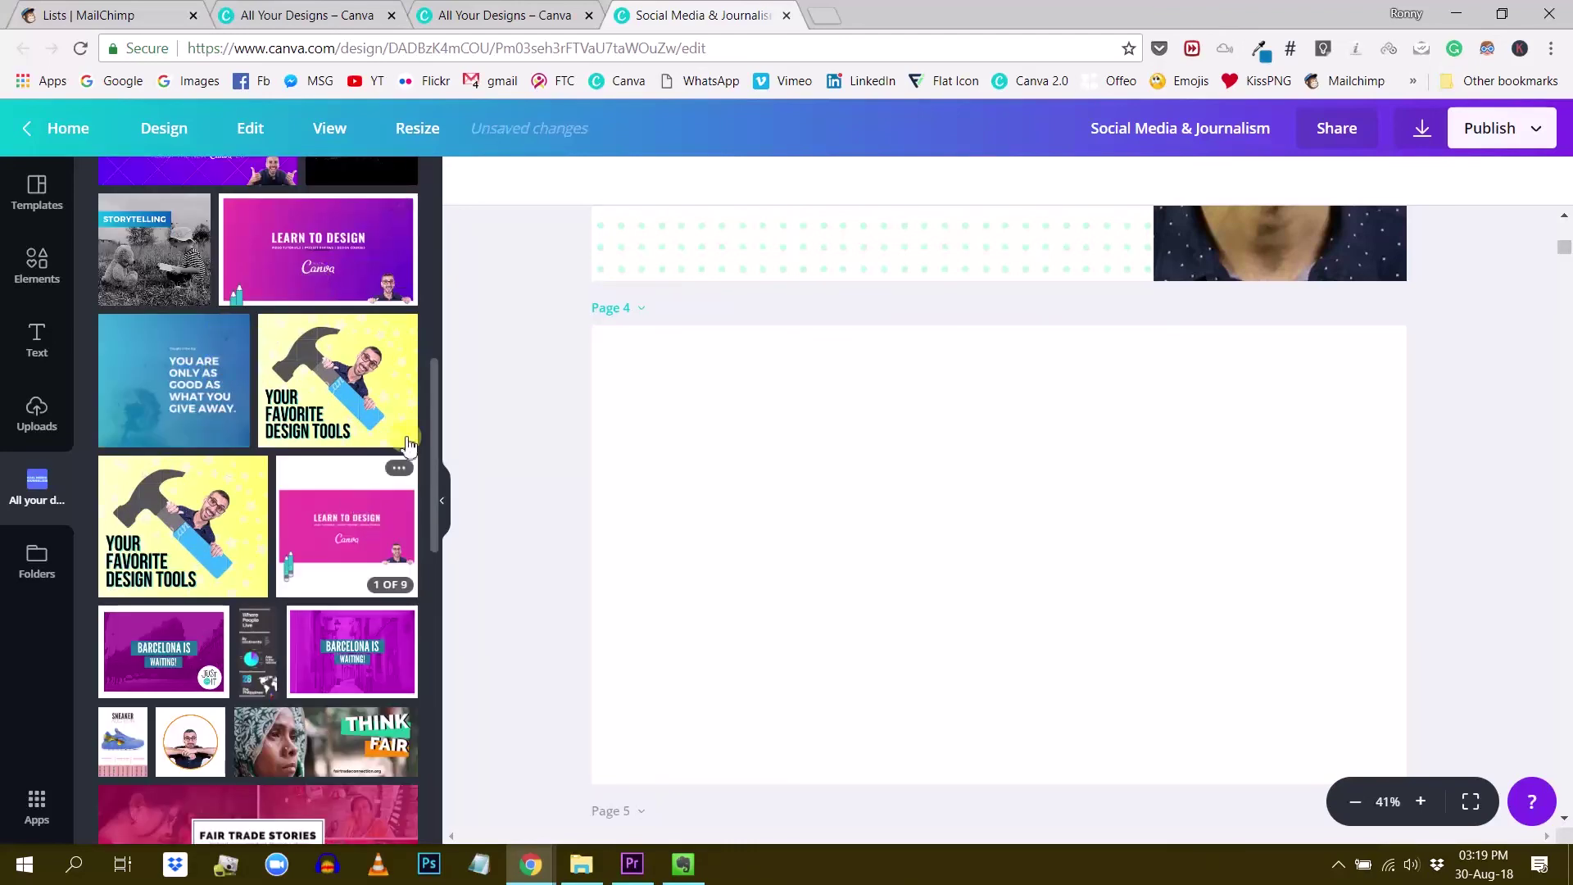
click(334, 270)
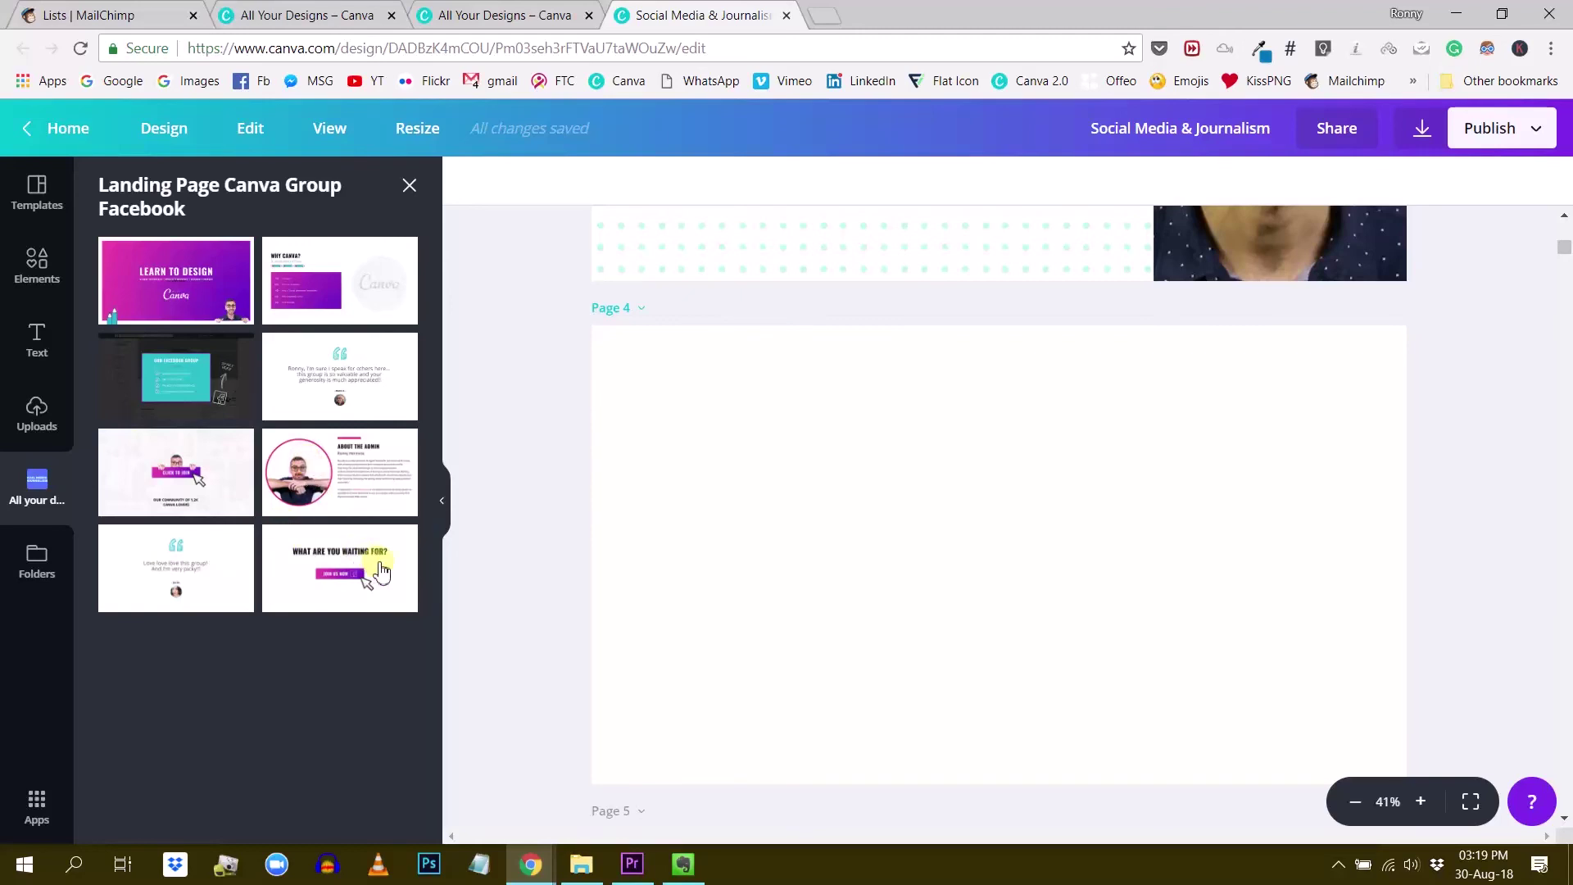
click(863, 435)
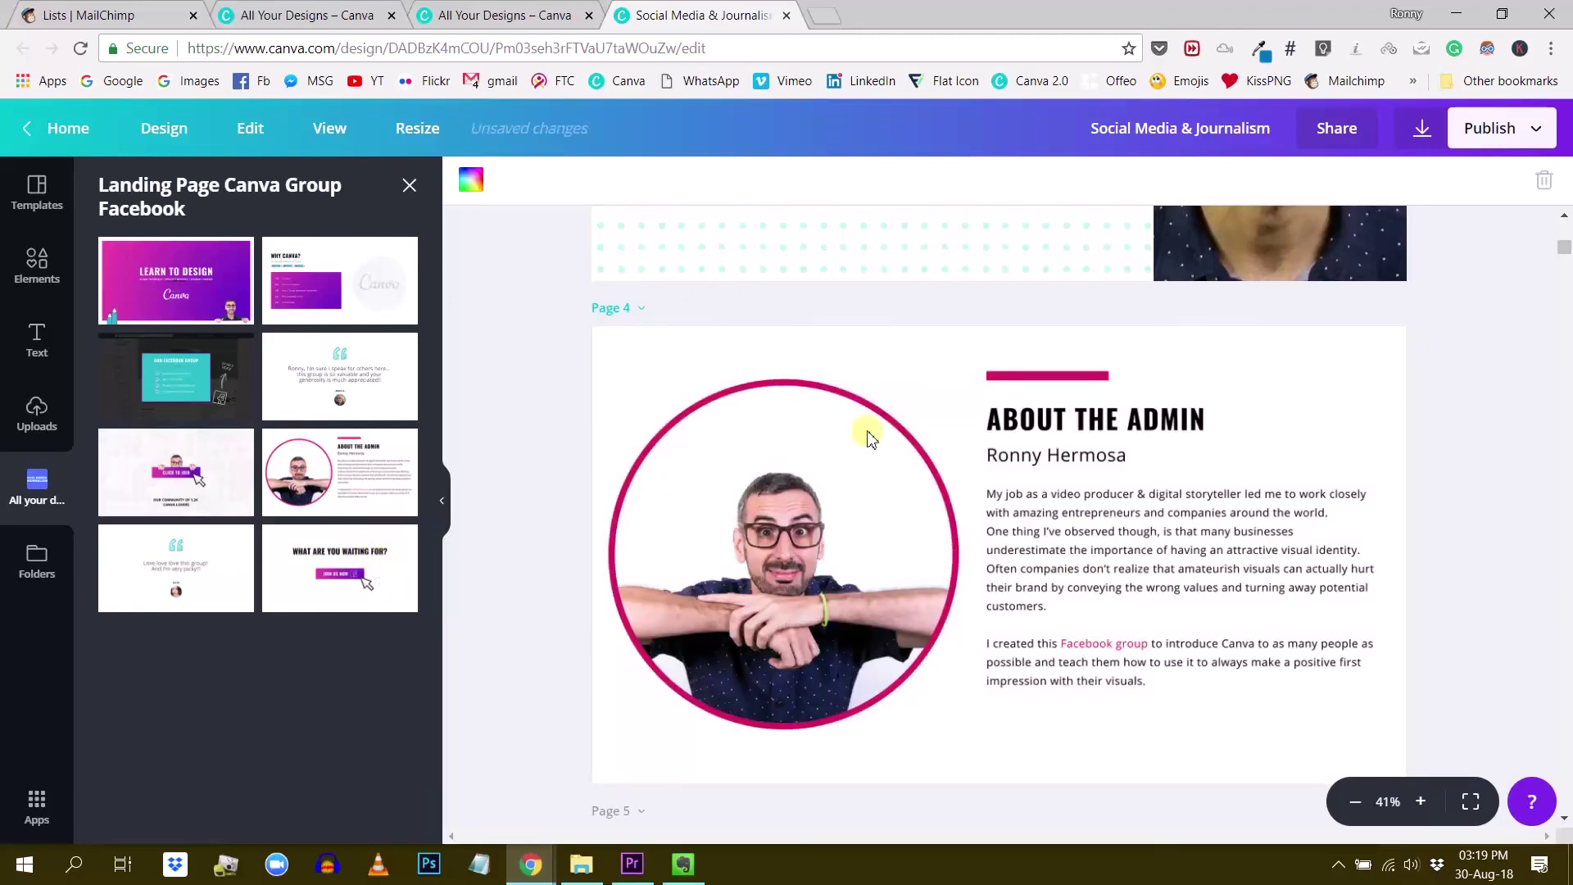
Step: Delete the circular portrait from the "About the Admin" layout on page 4, and undo the deletion
key(Delete)
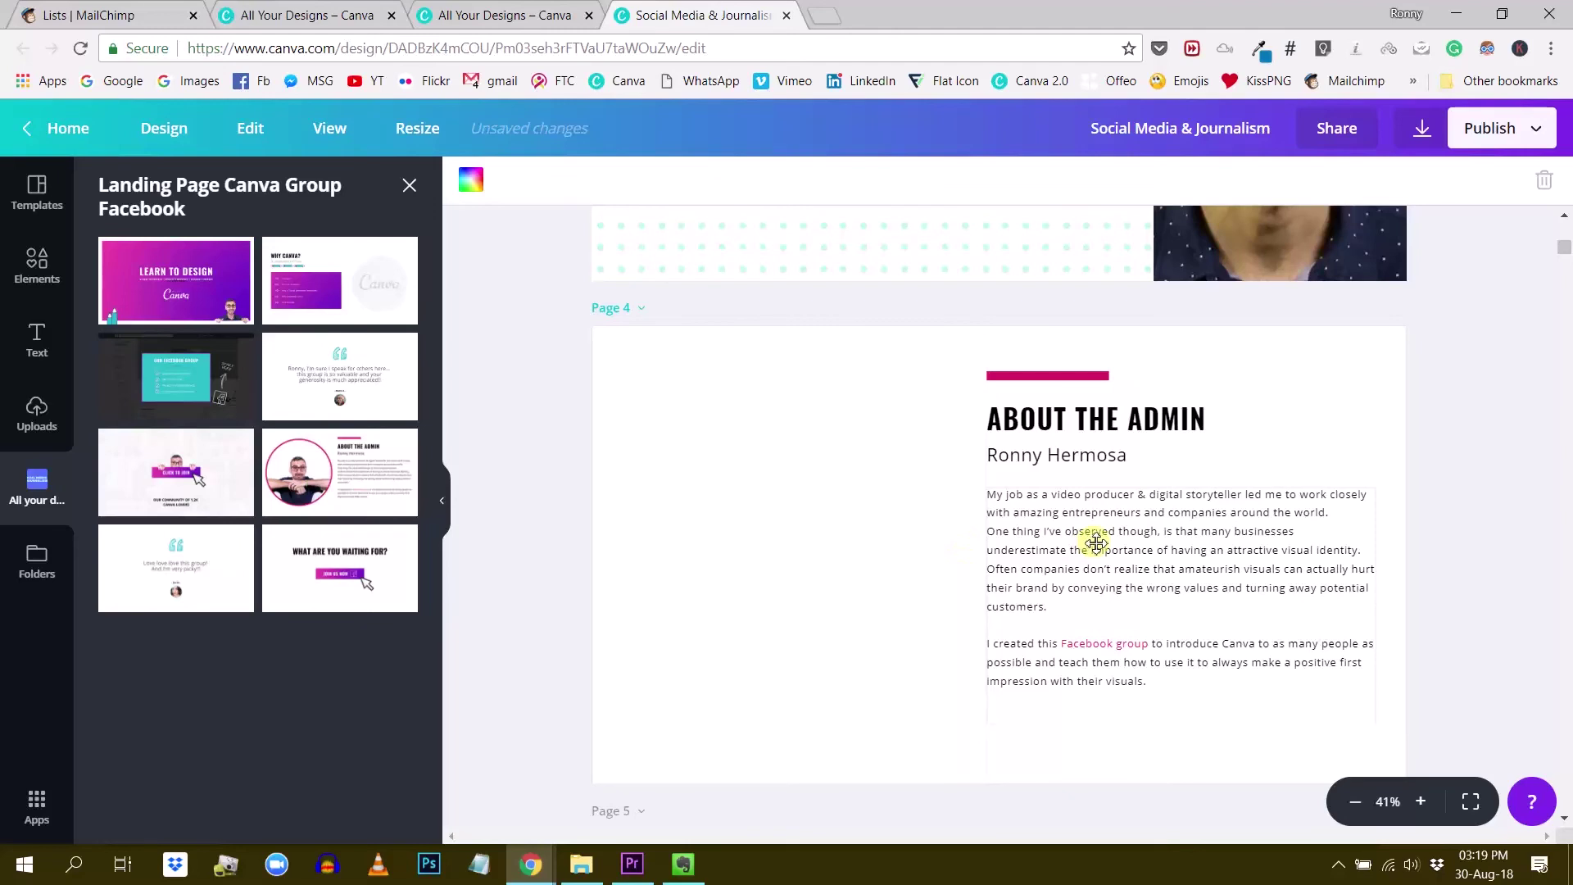
click(560, 464)
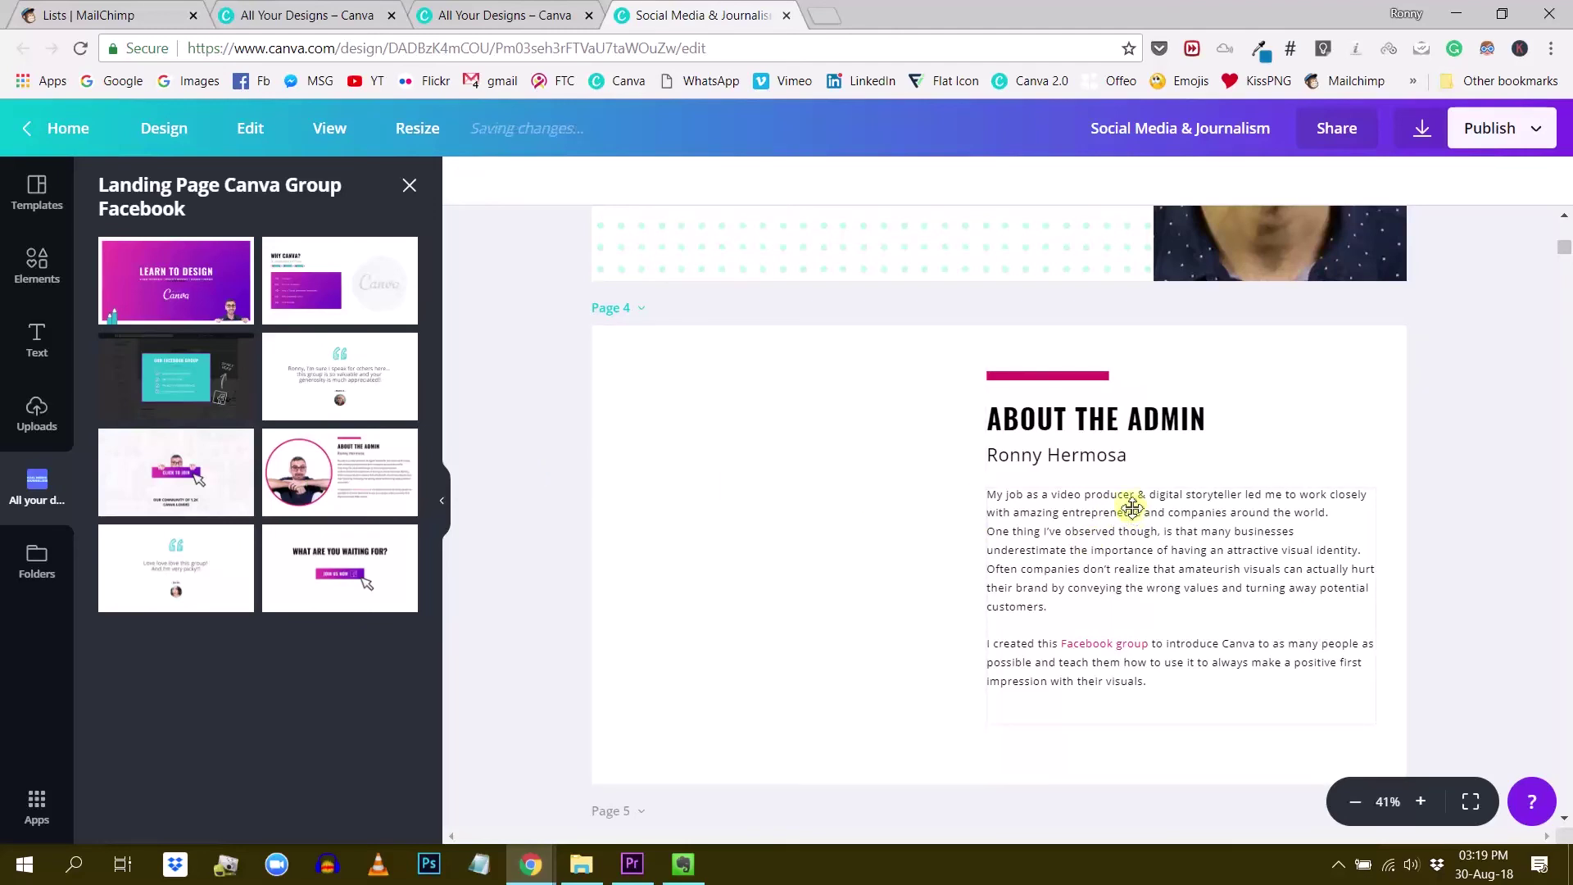
key(ctrl+z)
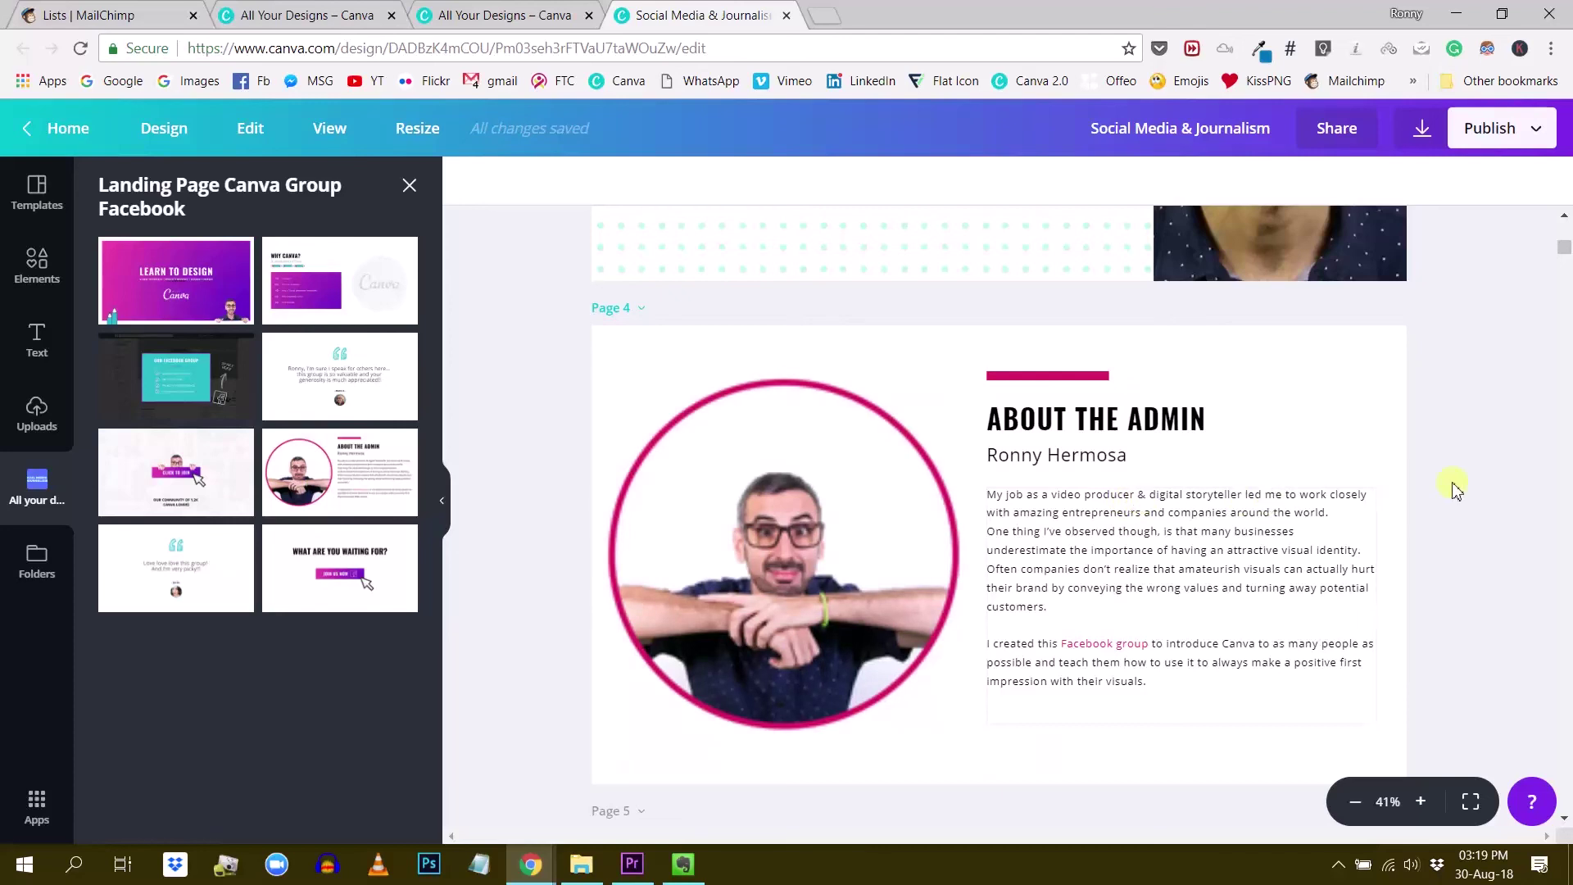